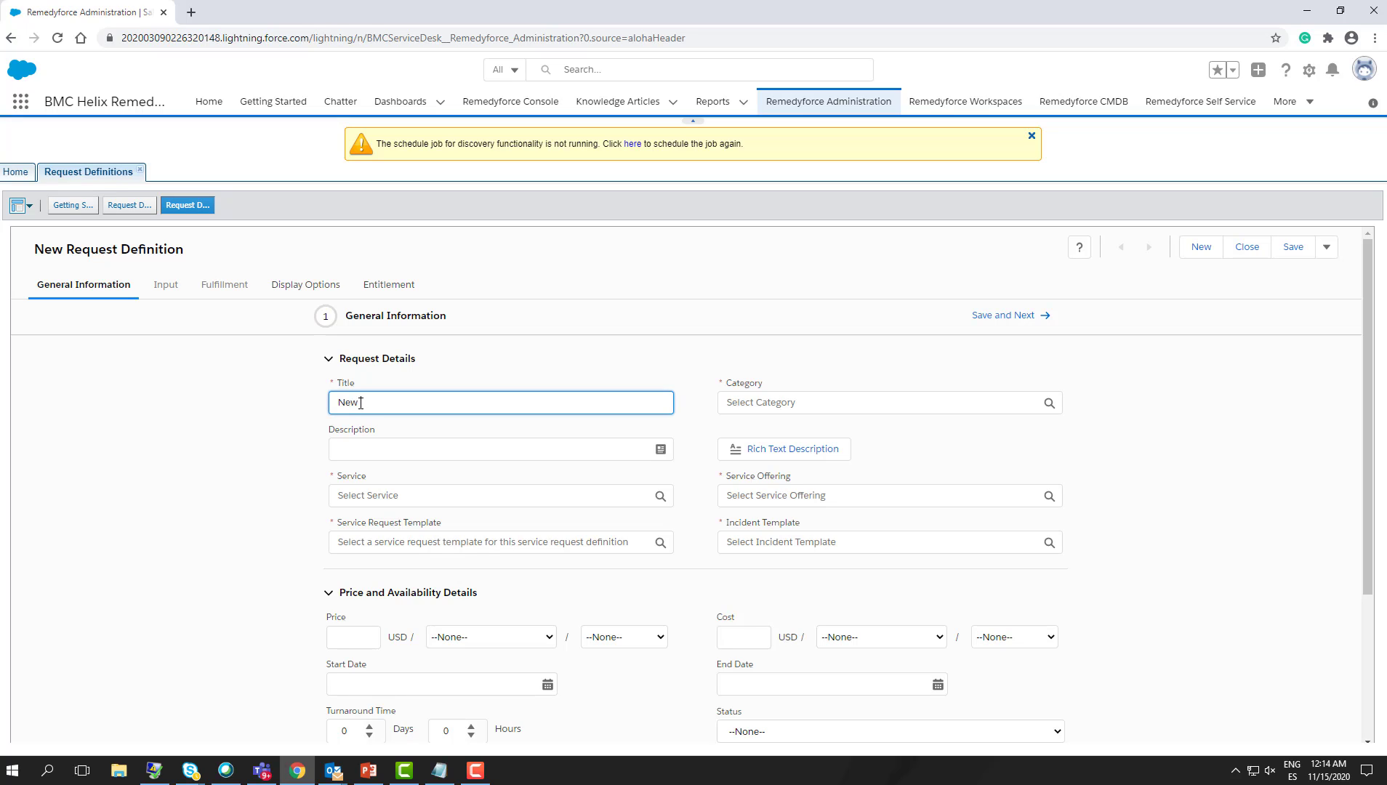
- Title the request definition New Hire Request and set its category to Employee Onboarding under Human Resources
type("Hire Request")
left_click(742, 404)
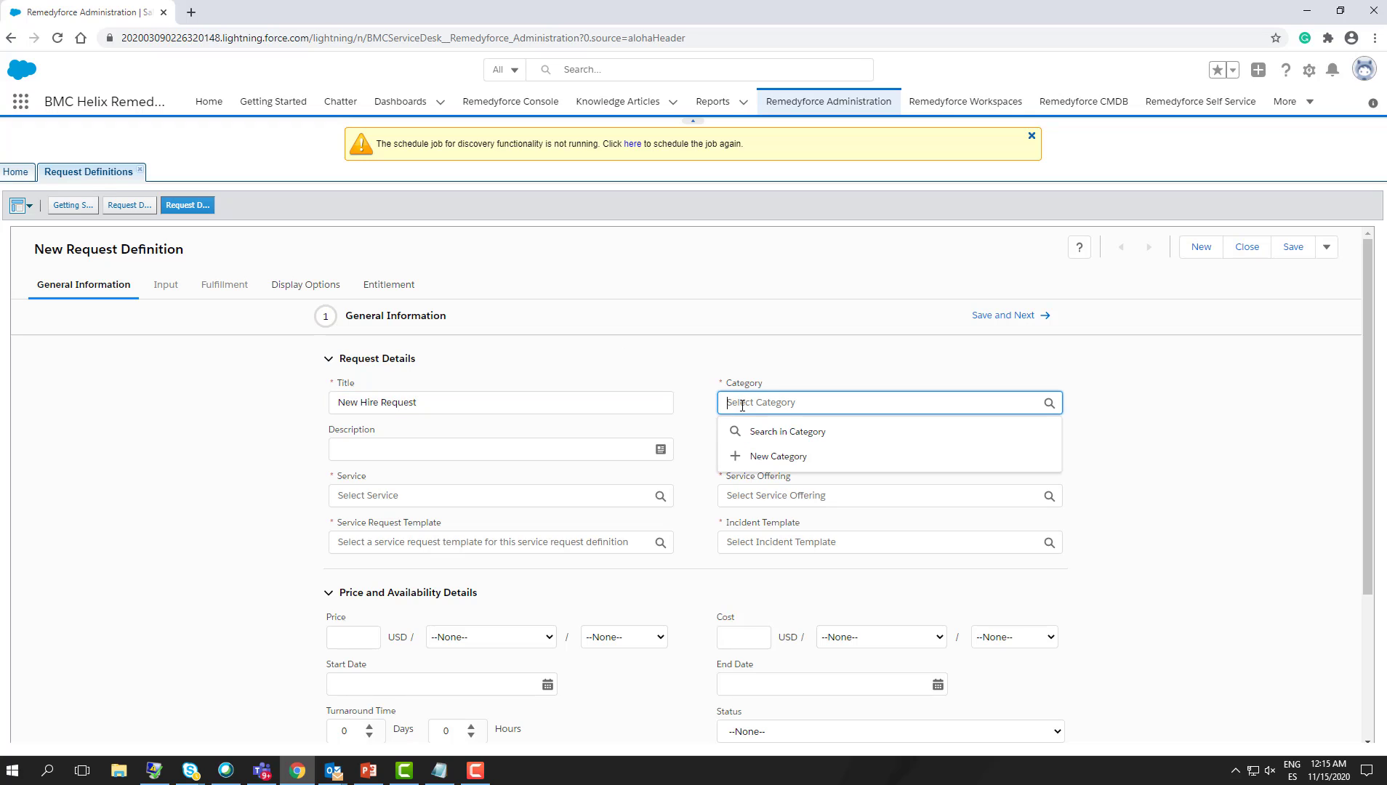
left_click(770, 433)
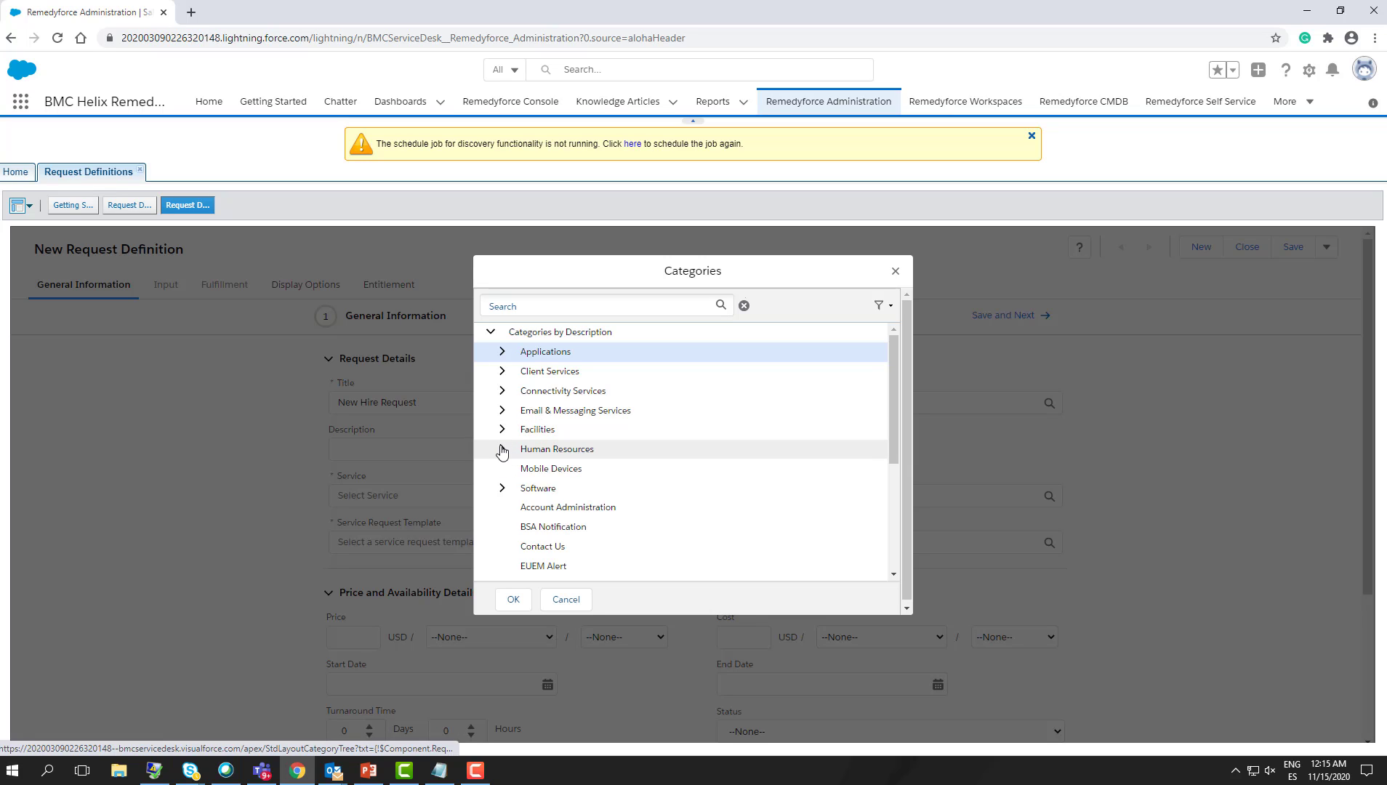
left_click(502, 449)
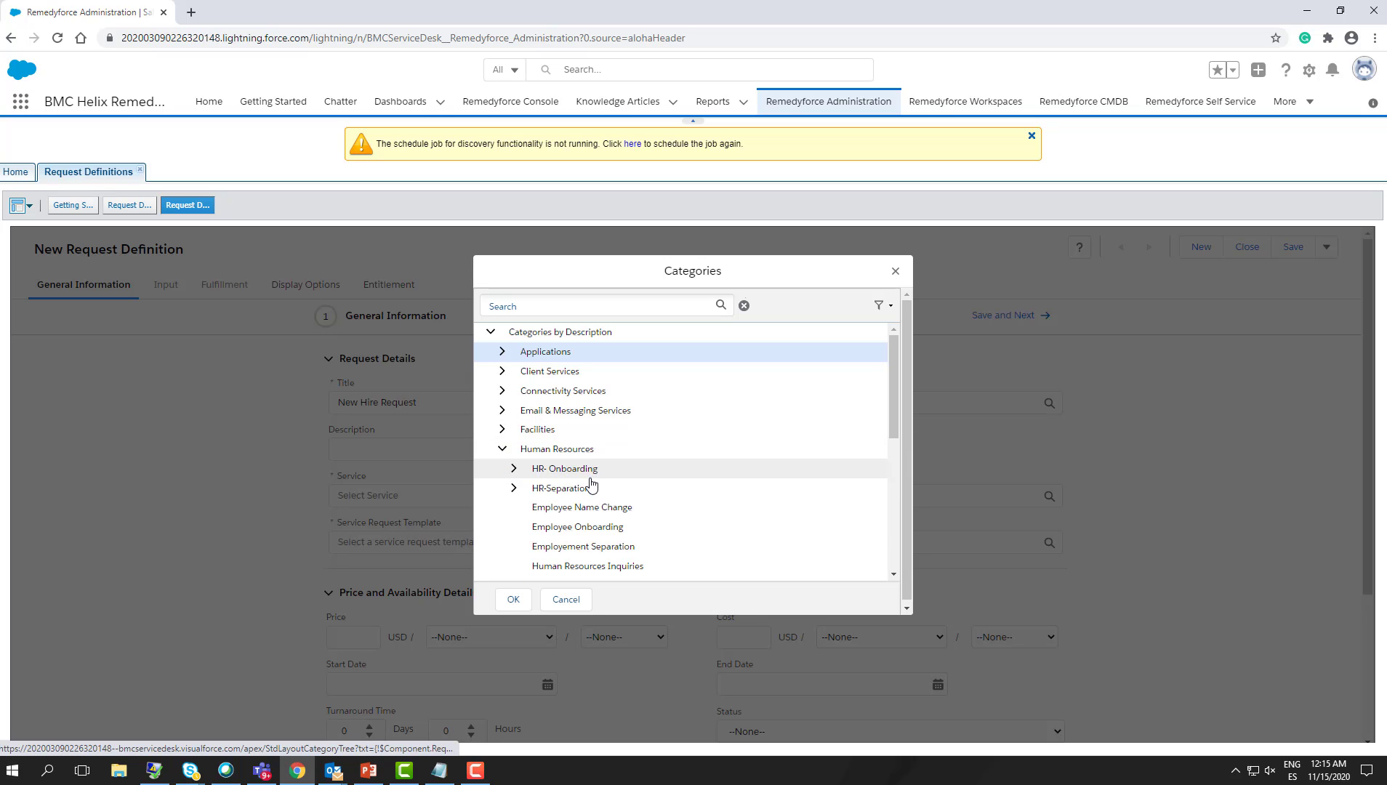
left_click(578, 533)
left_click(513, 601)
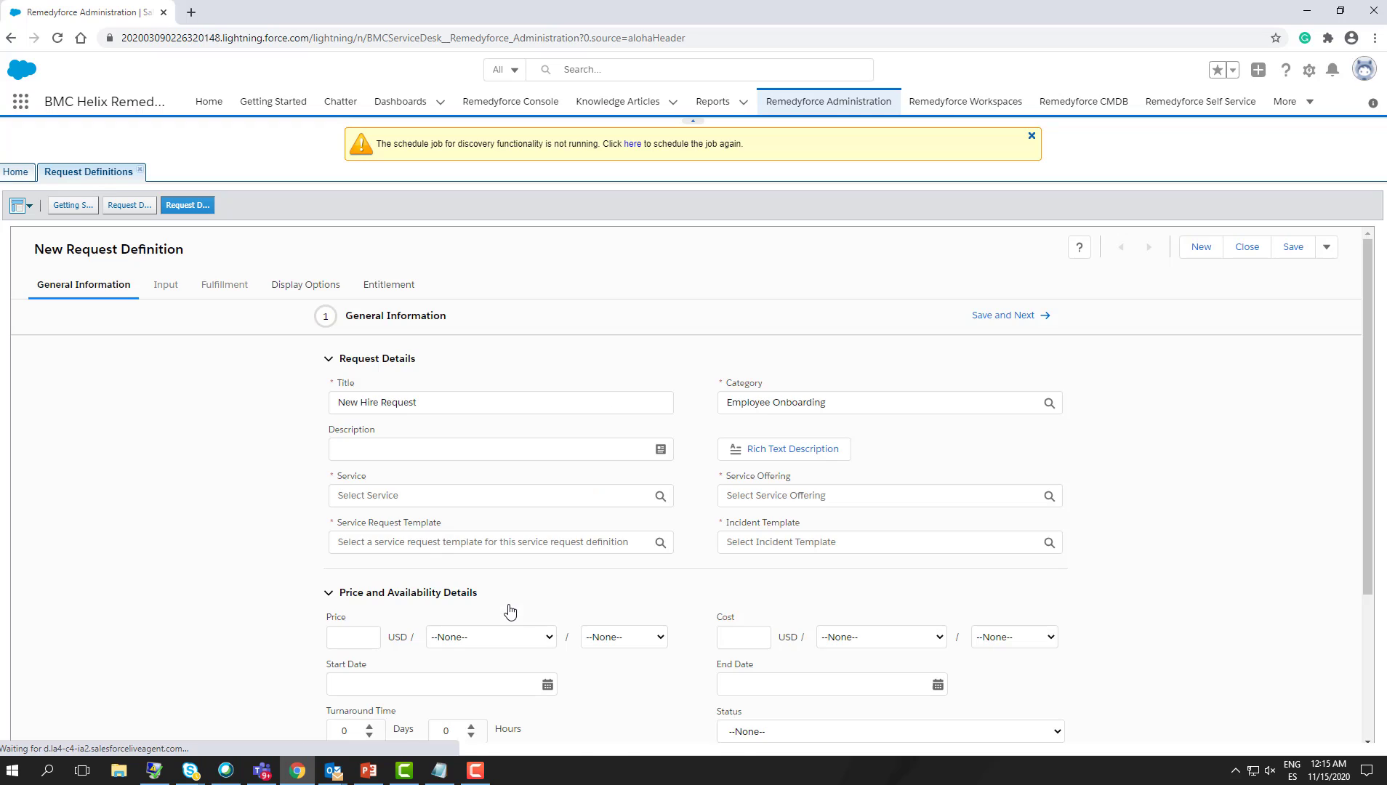
- Set the request definition's service to Human Resources and its service offering to Employee Onboarding
left_click(430, 451)
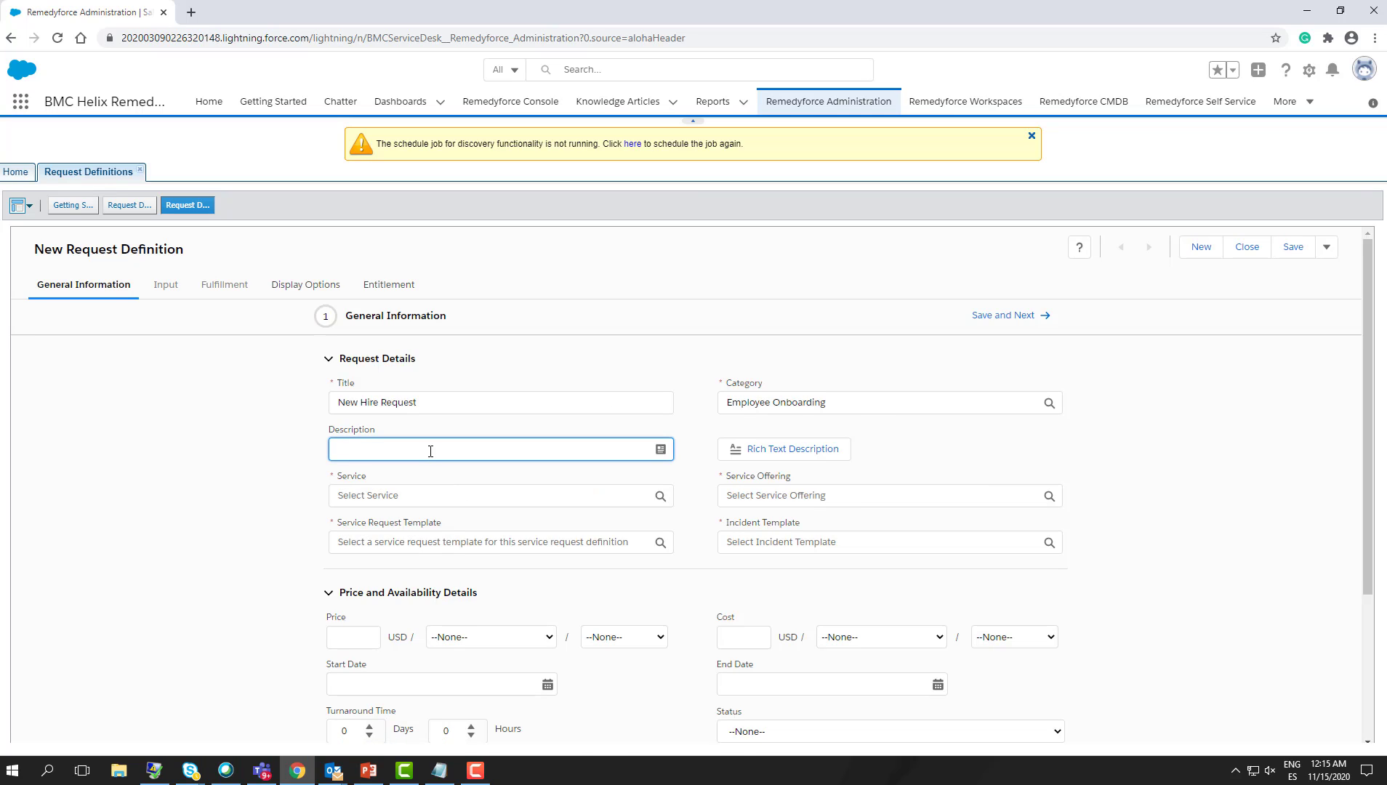
left_click(436, 495)
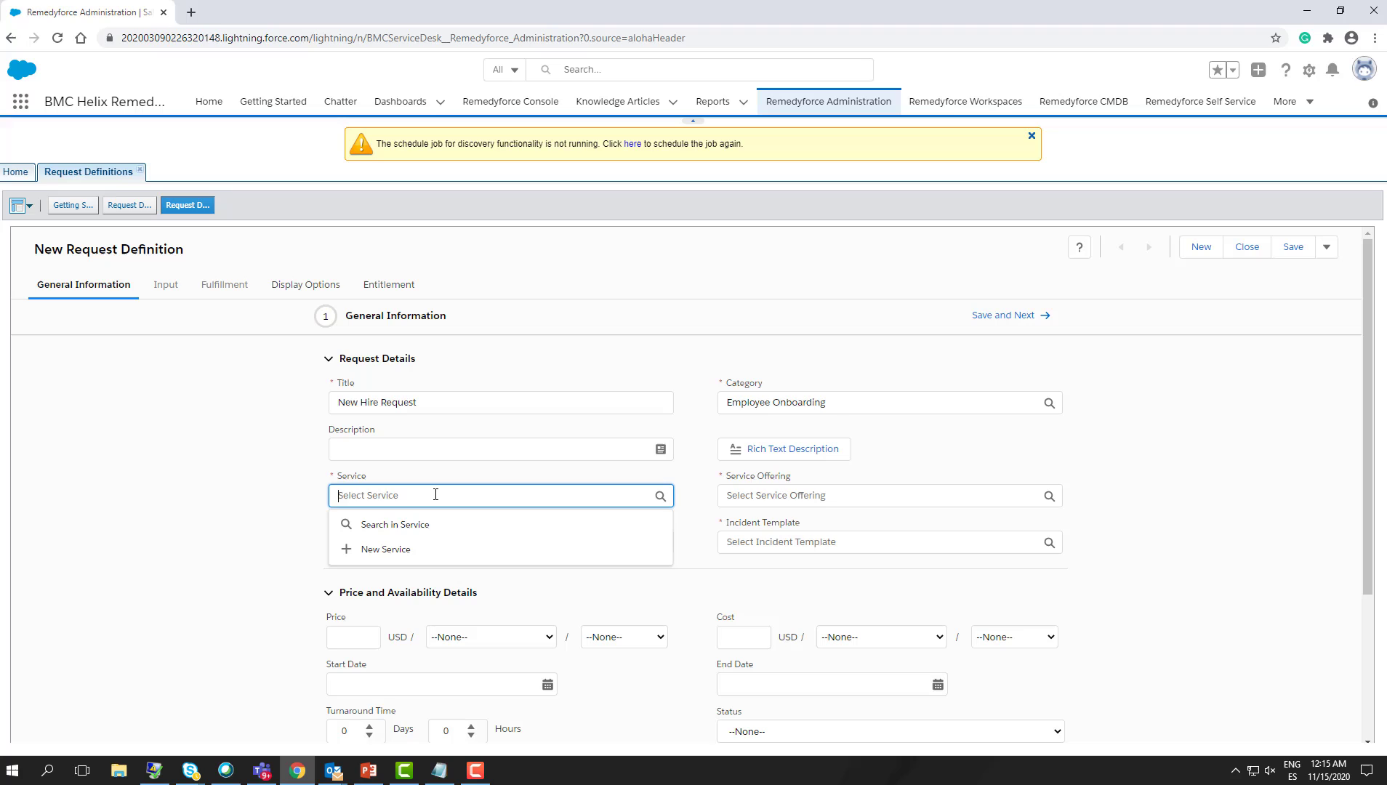
left_click(421, 529)
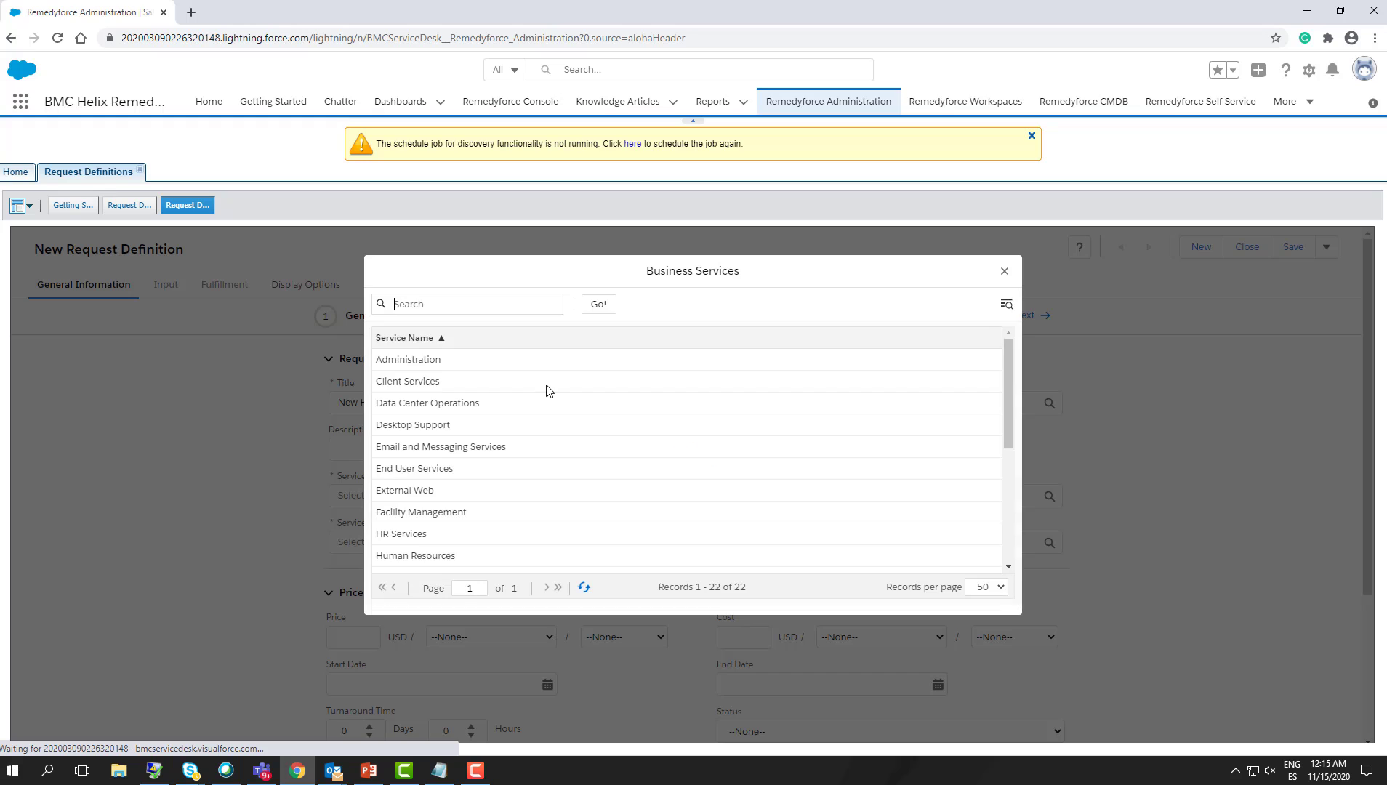
left_click(434, 556)
left_click(540, 514)
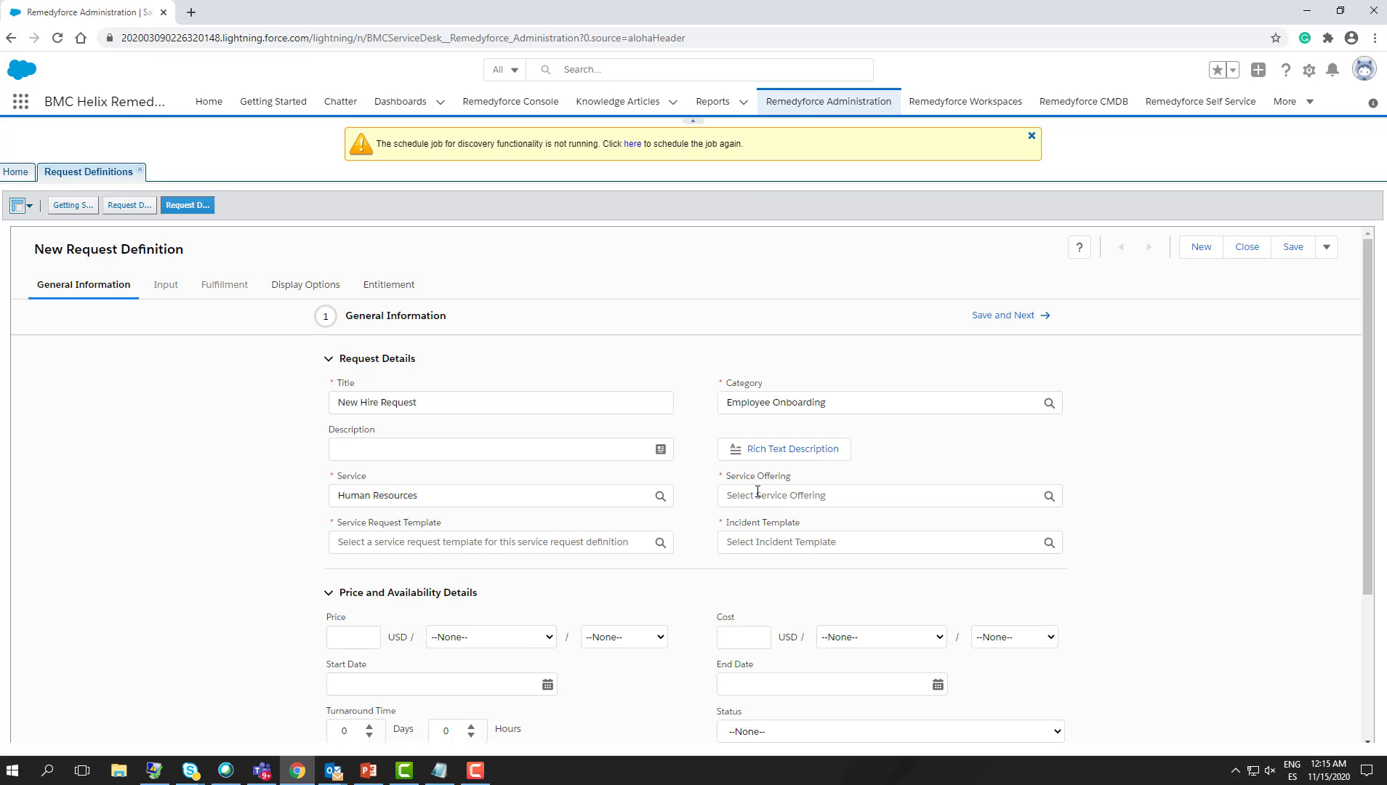
left_click(799, 496)
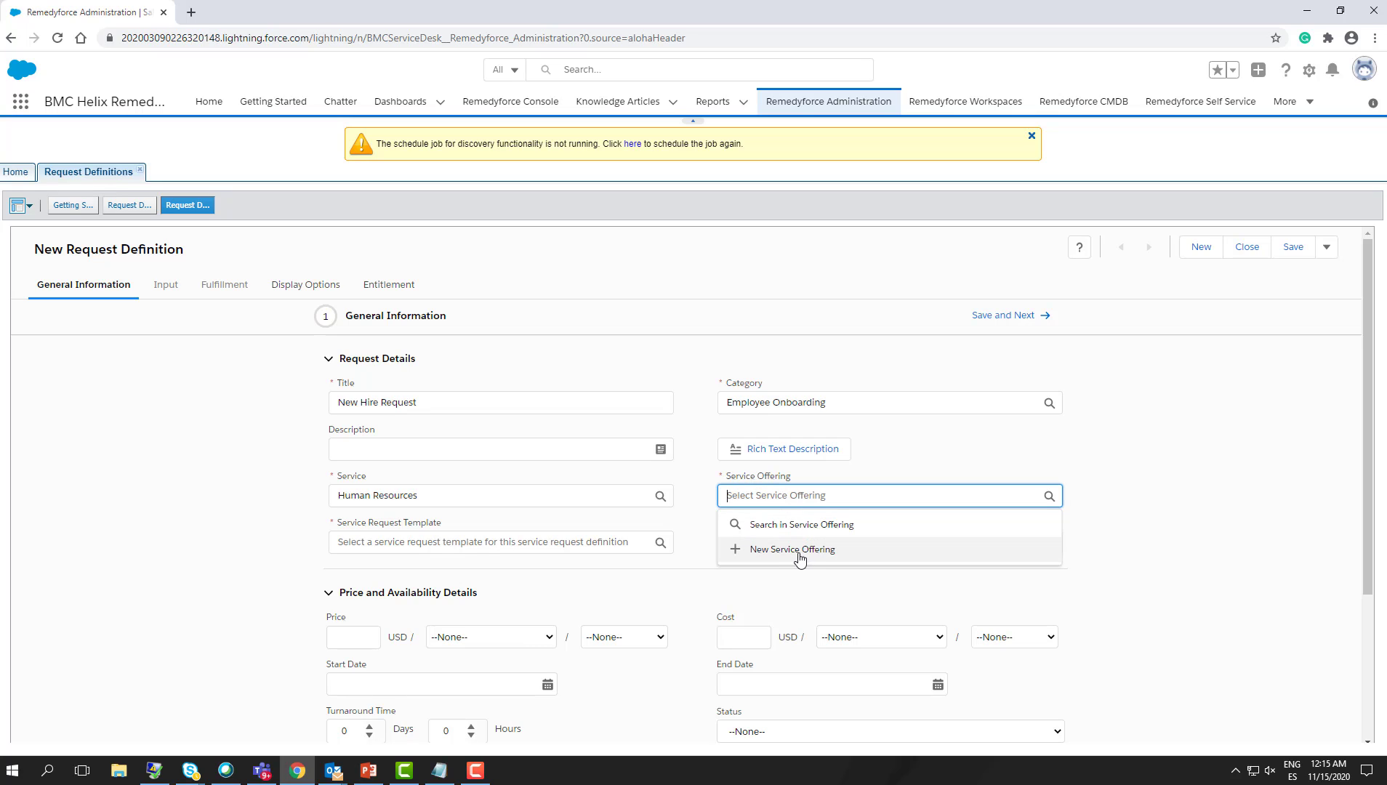
left_click(815, 525)
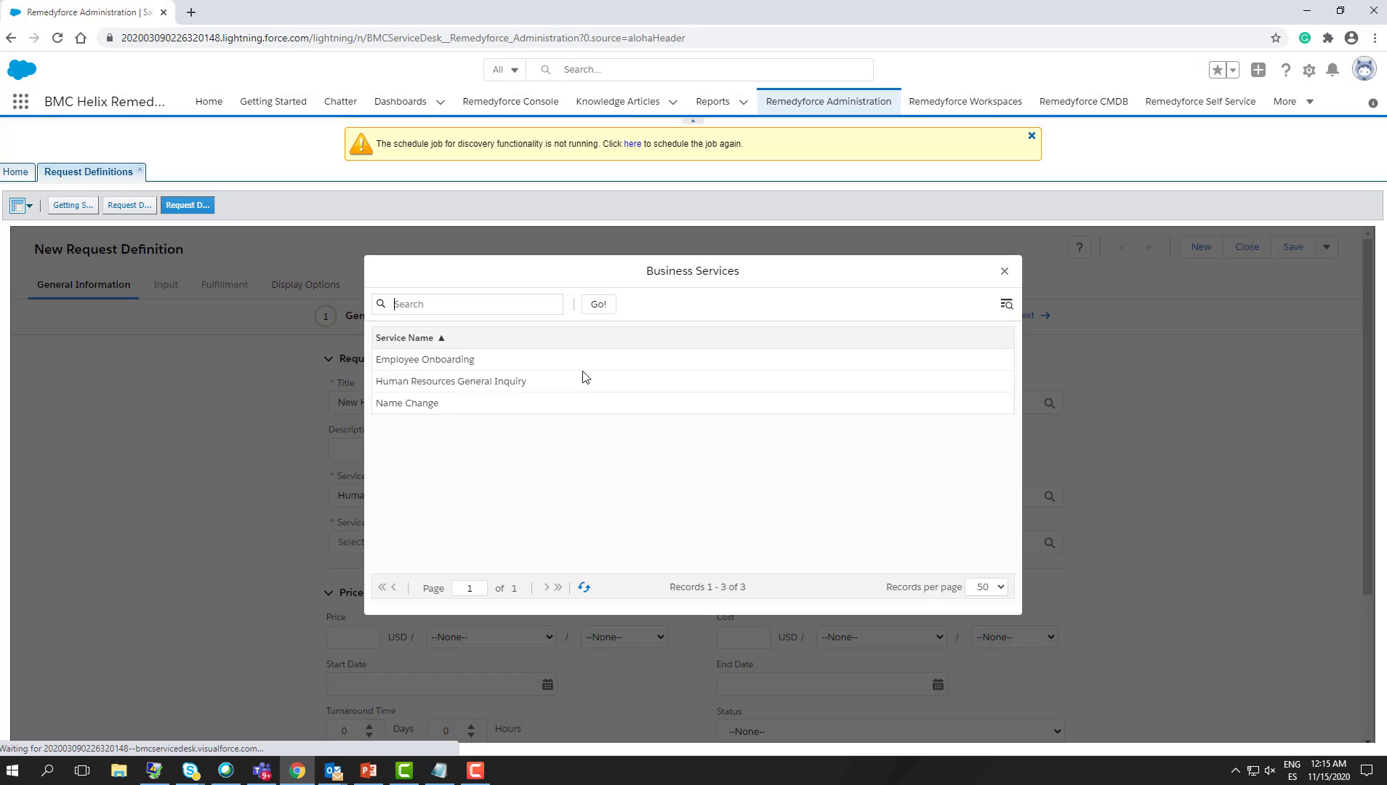
left_click(474, 361)
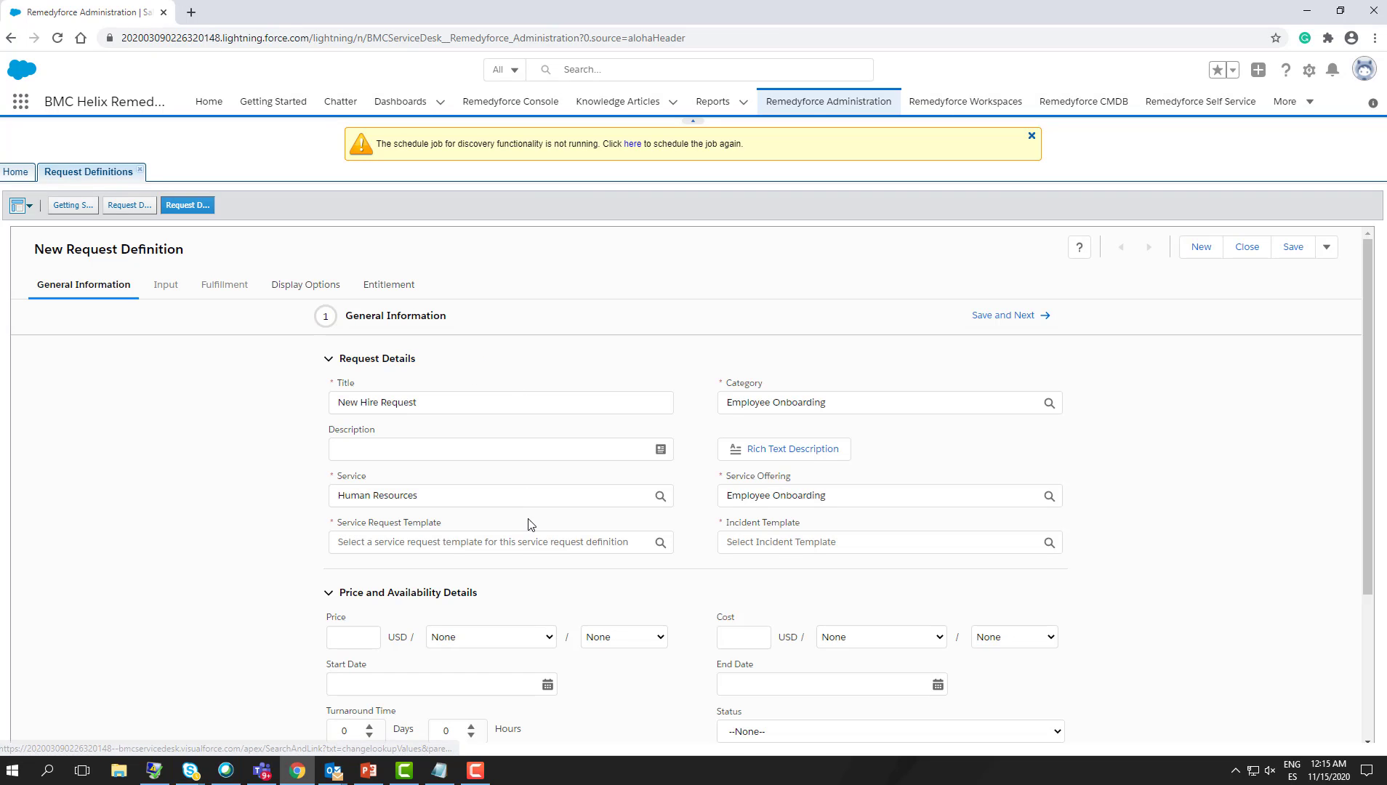
- View the existing templates by finding Templates in the administration settings, and return to the request definition
left_click(416, 542)
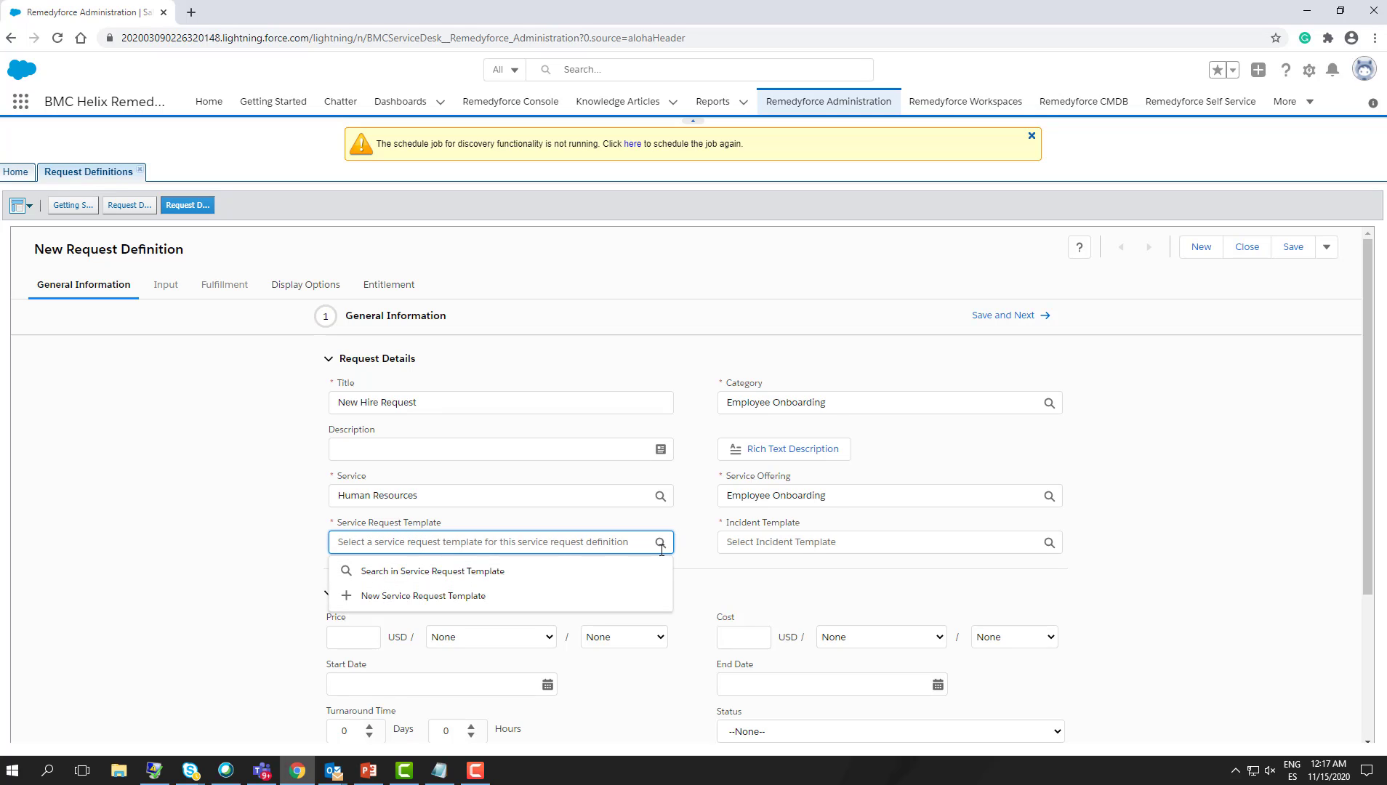
left_click(733, 525)
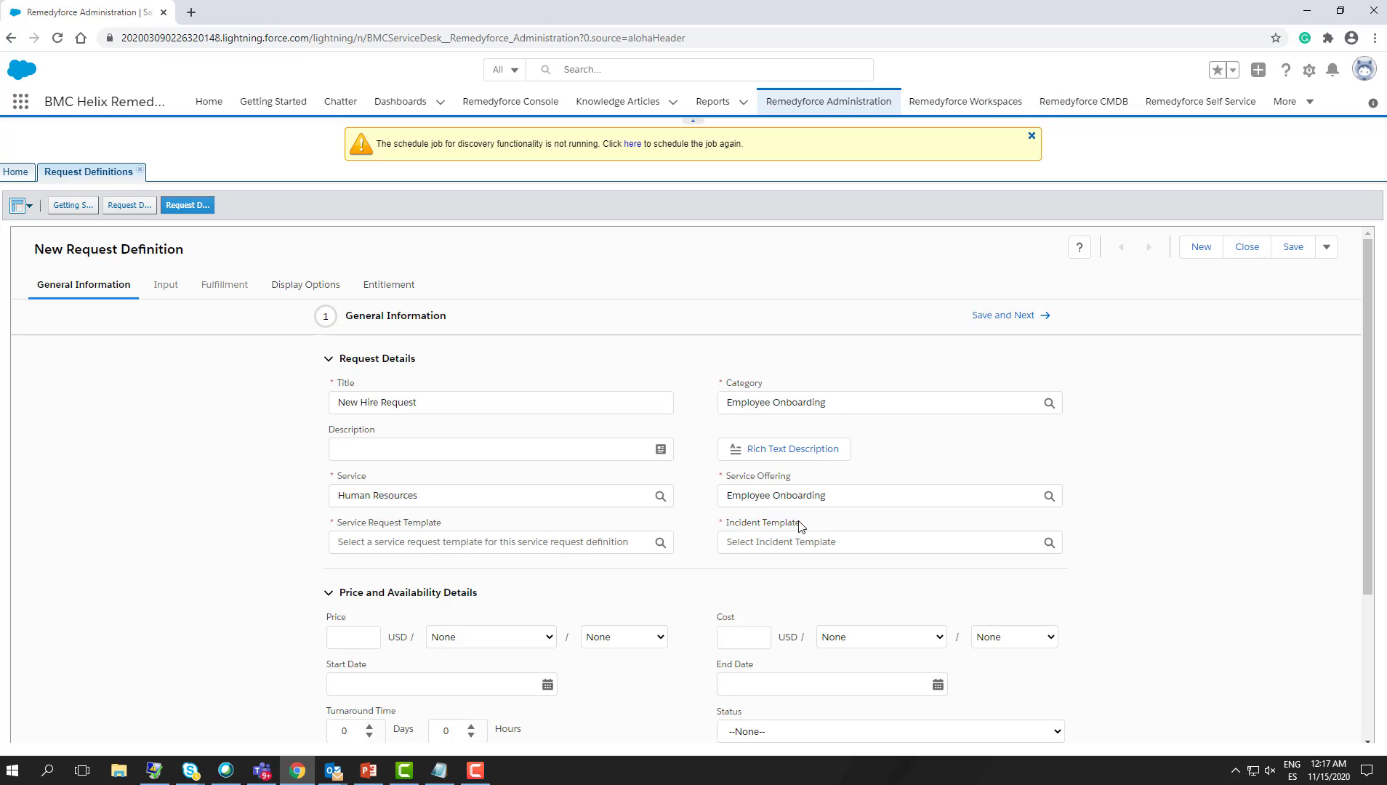
left_click(744, 544)
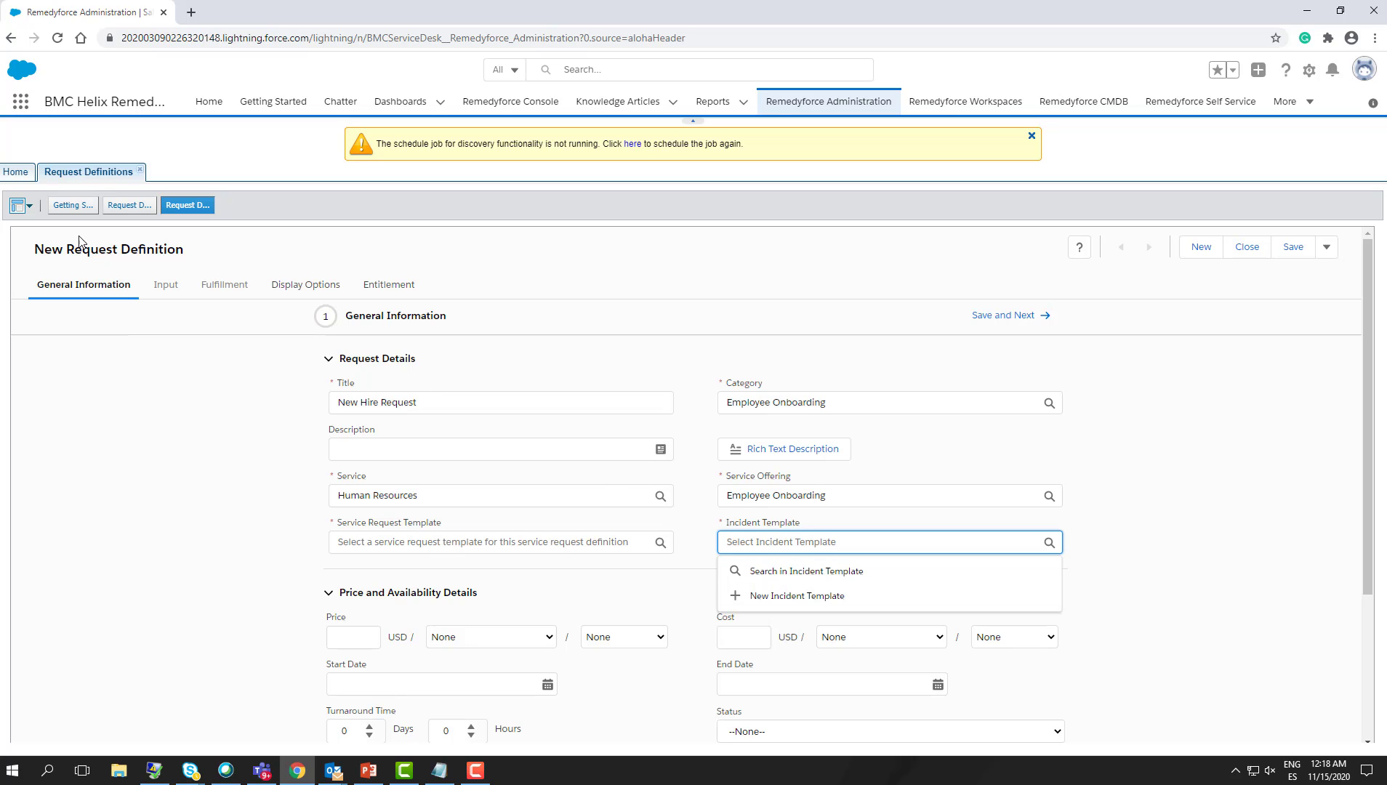
left_click(13, 175)
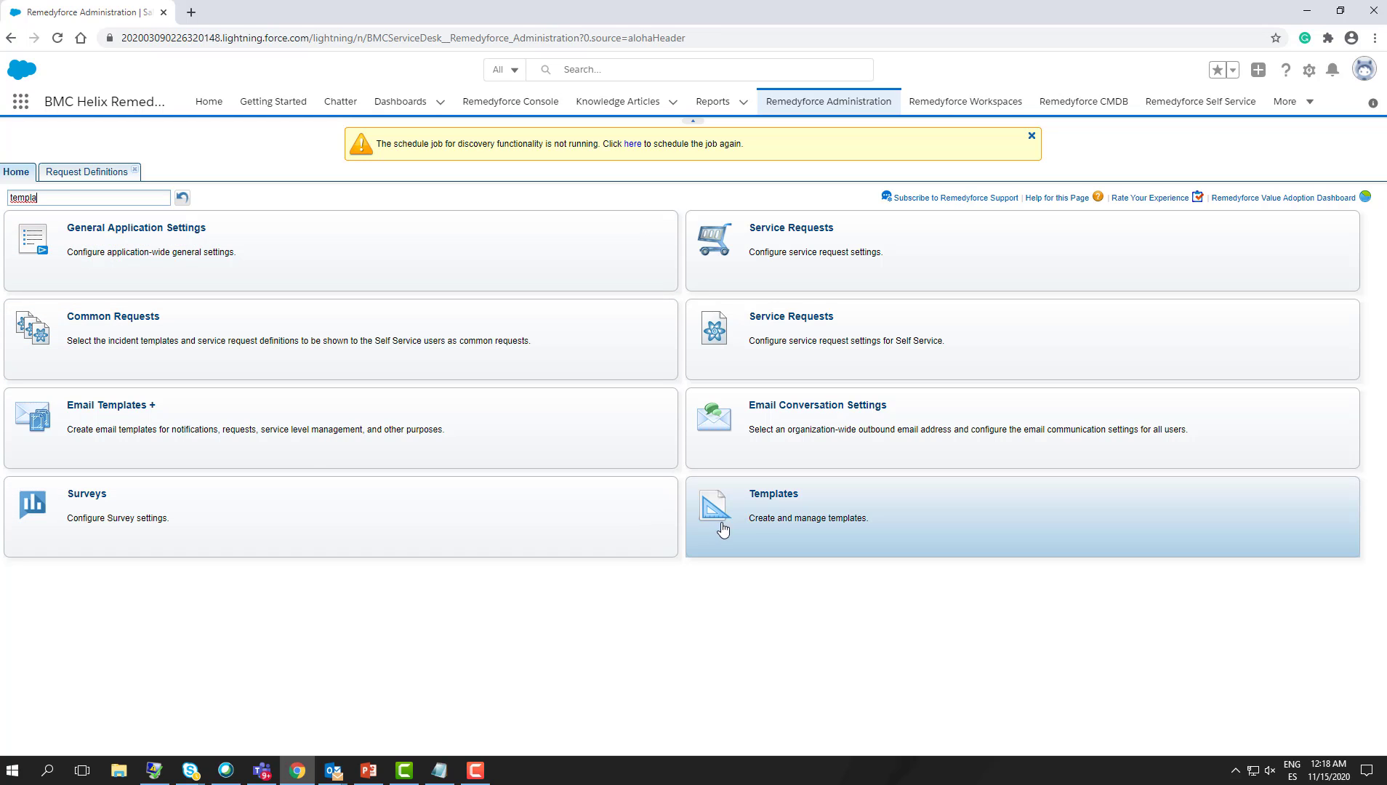
left_click(765, 501)
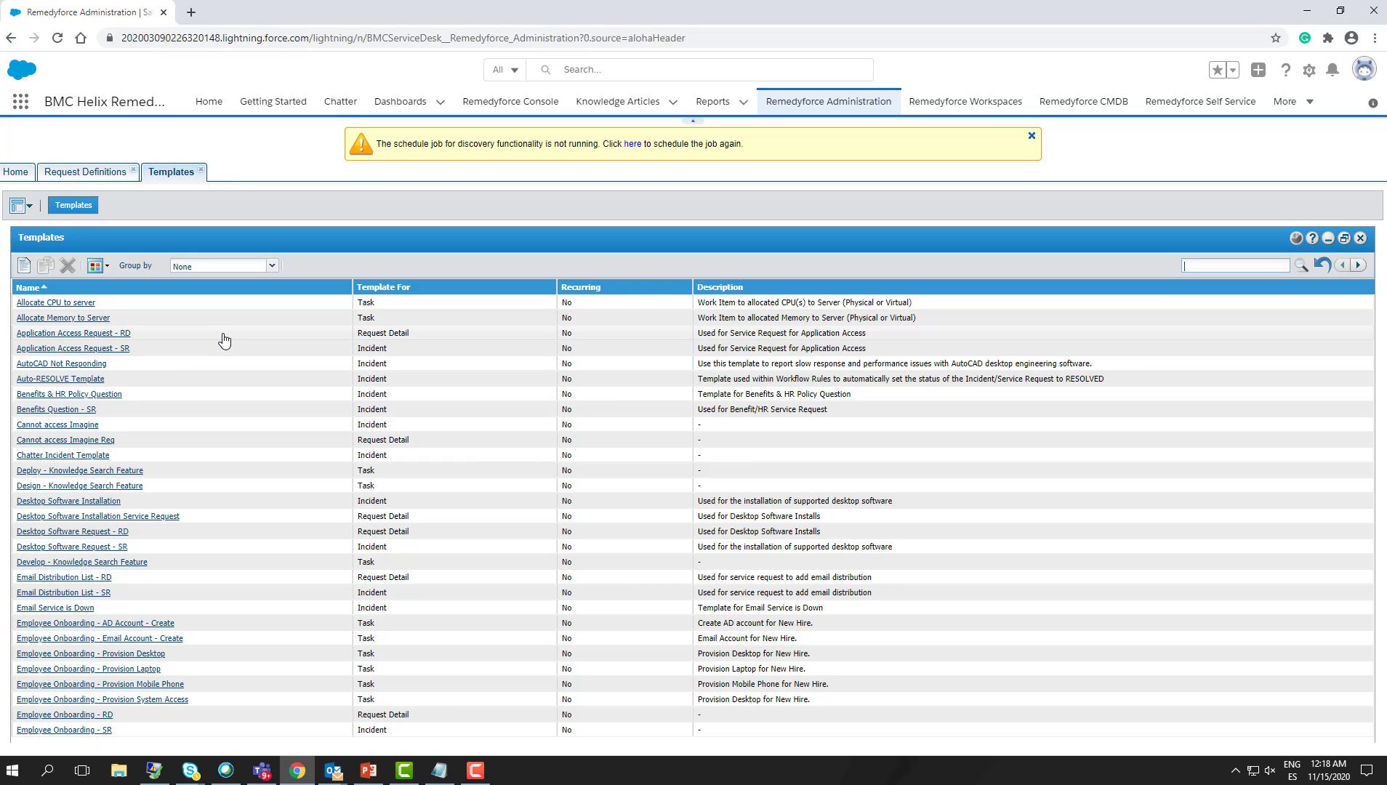
left_click(78, 176)
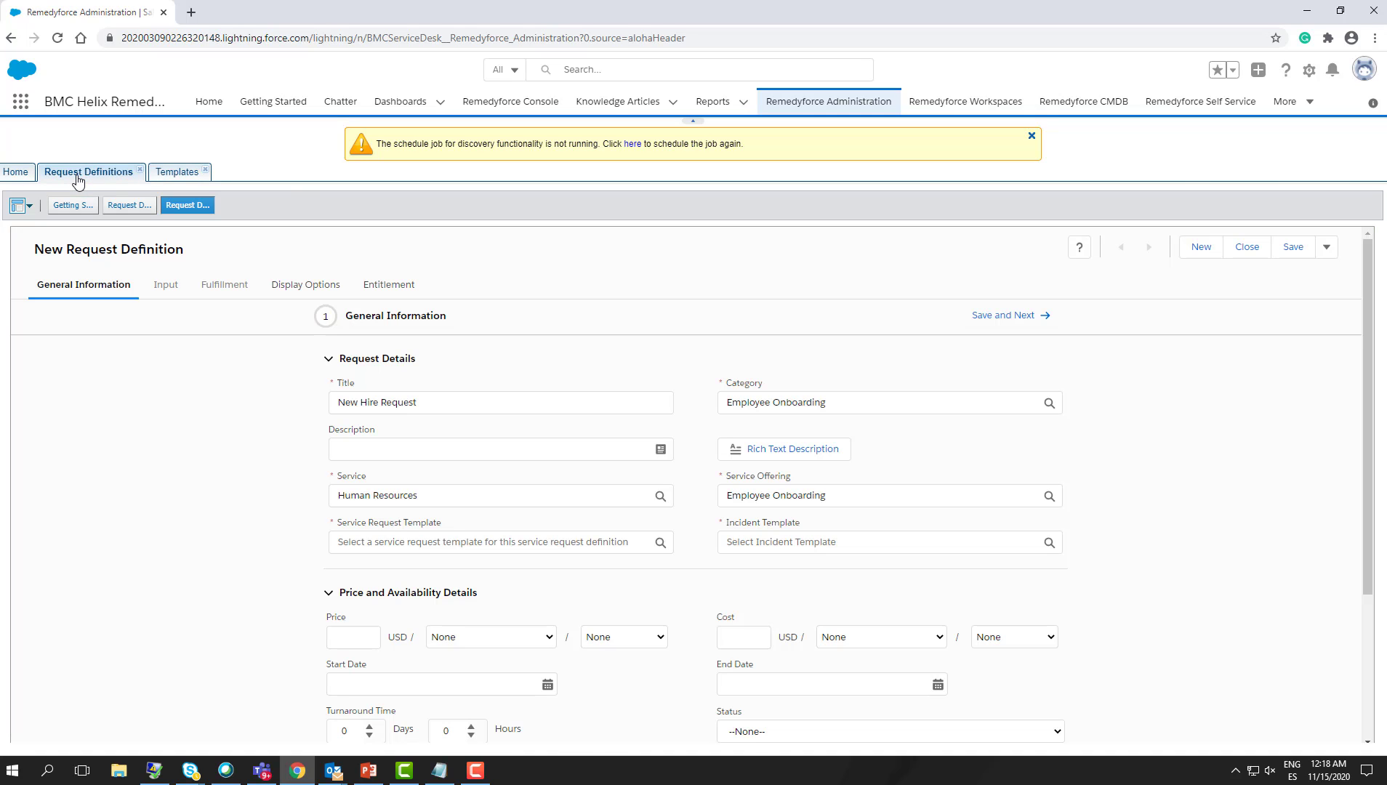
- Start a new incident template from the request definition and name it New Hire - SR
left_click(737, 549)
left_click(766, 604)
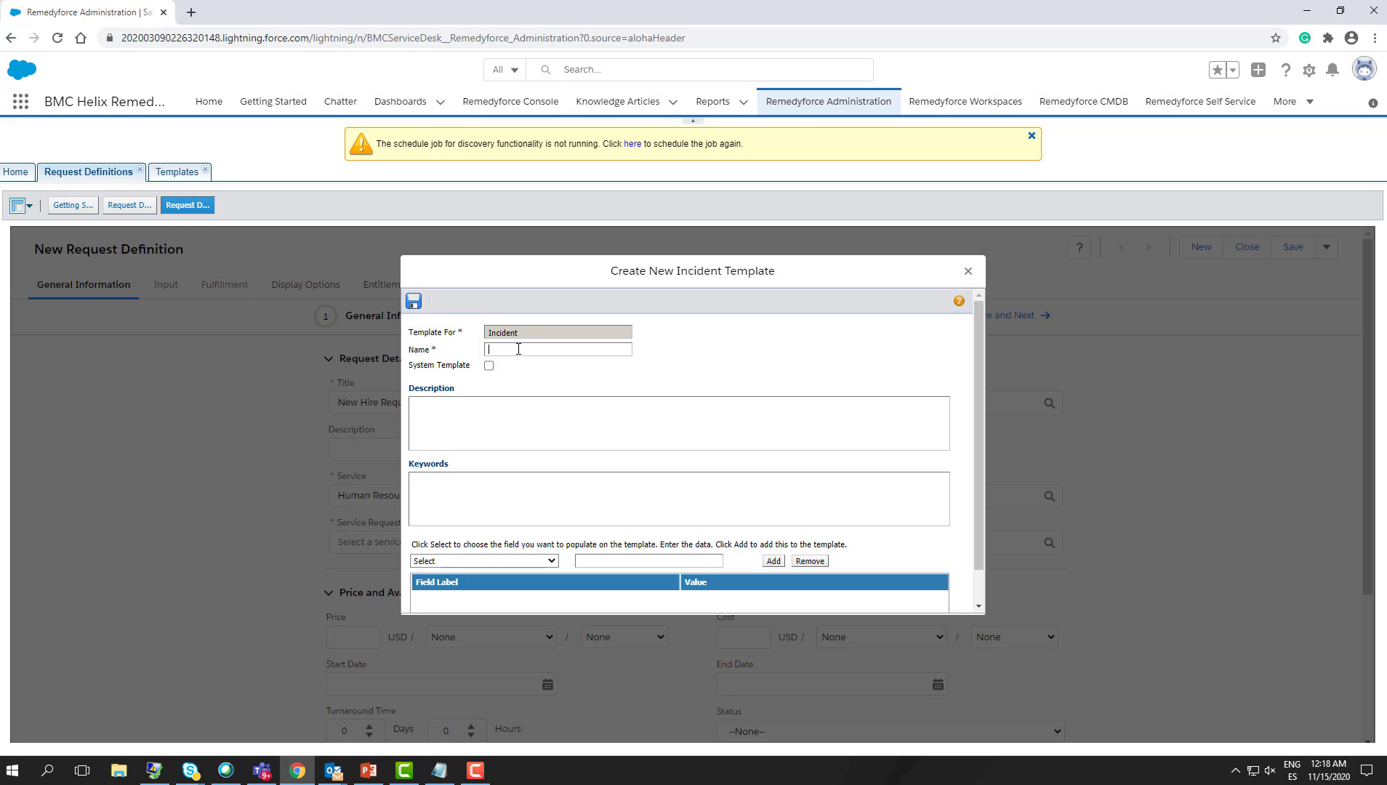
left_click(518, 349)
type("New Hi")
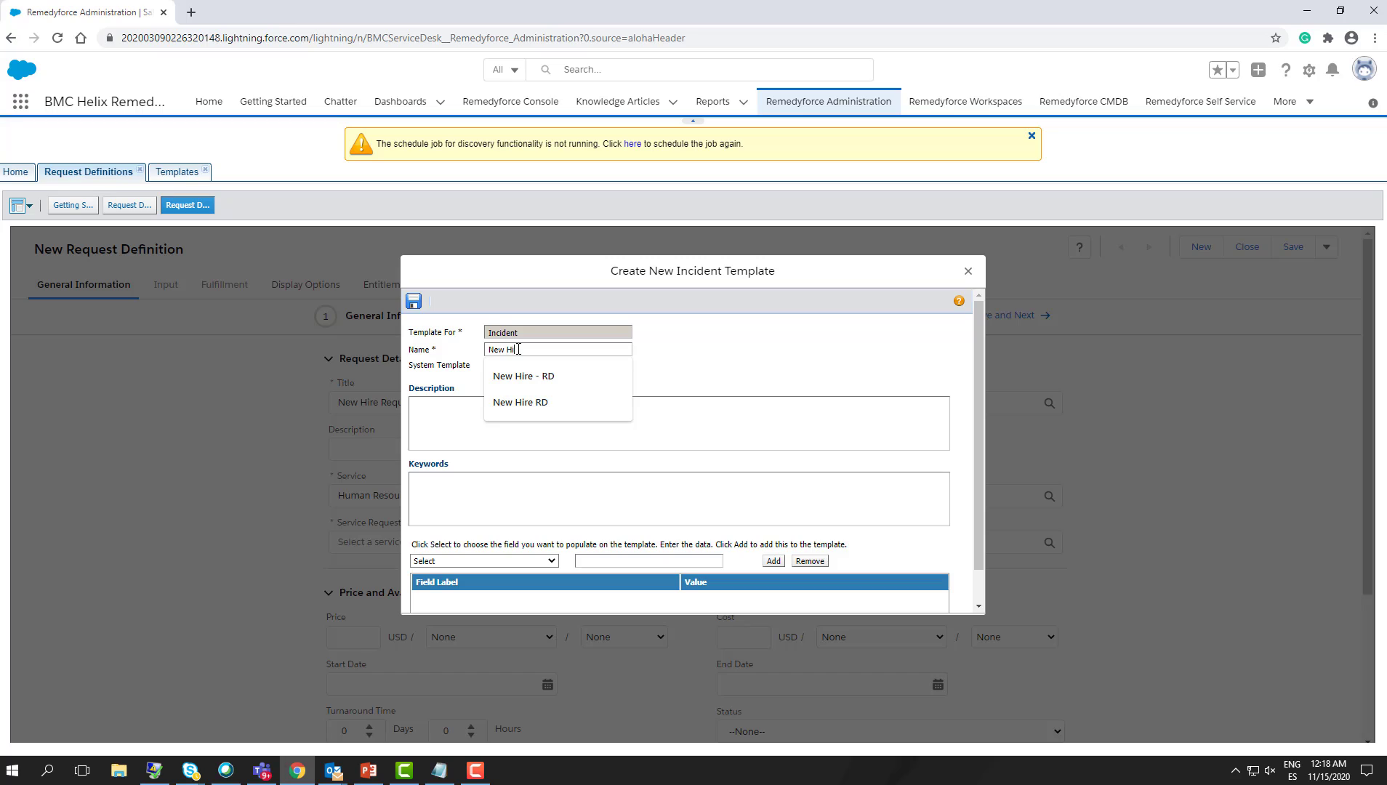
type("re -")
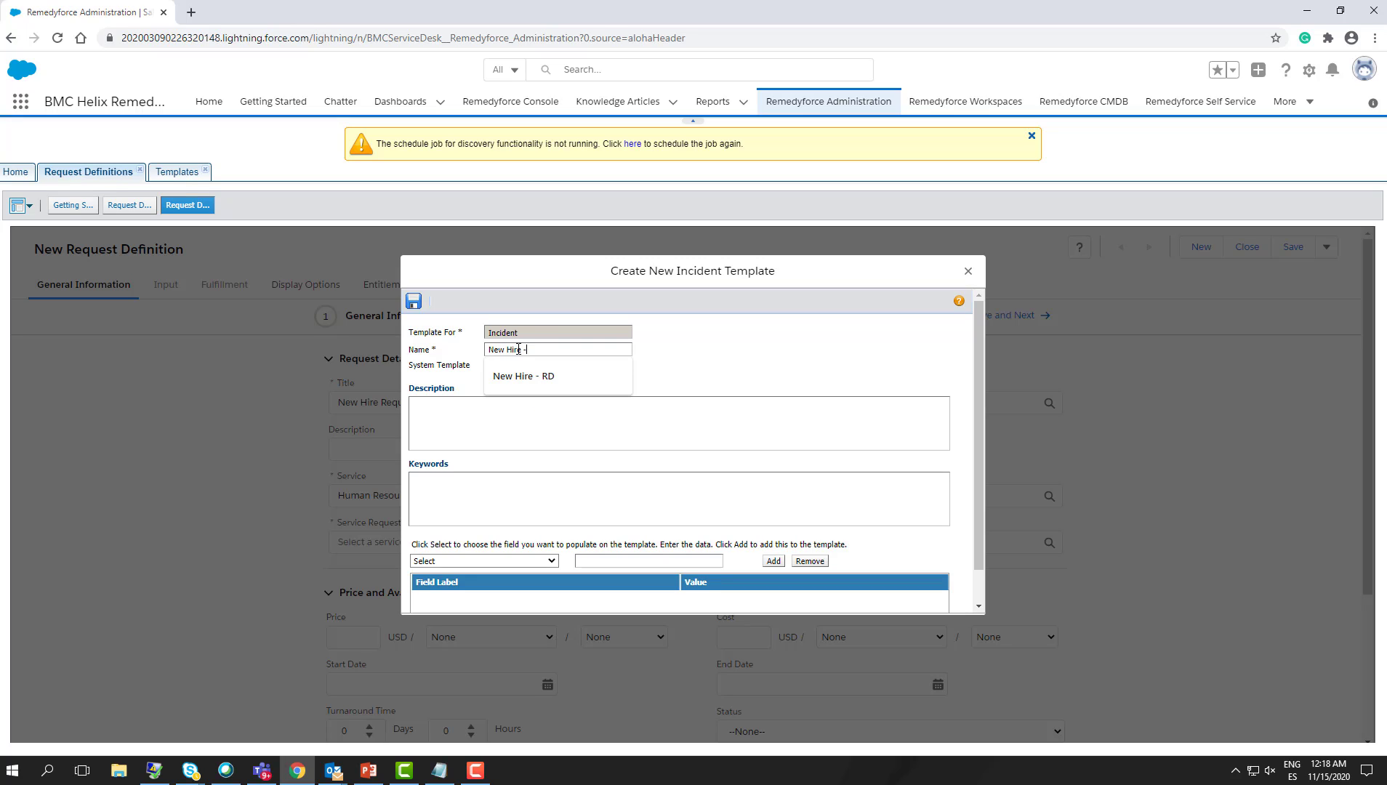
type(" RD")
key("BackSpace")
key("BackSpace")
type("SR")
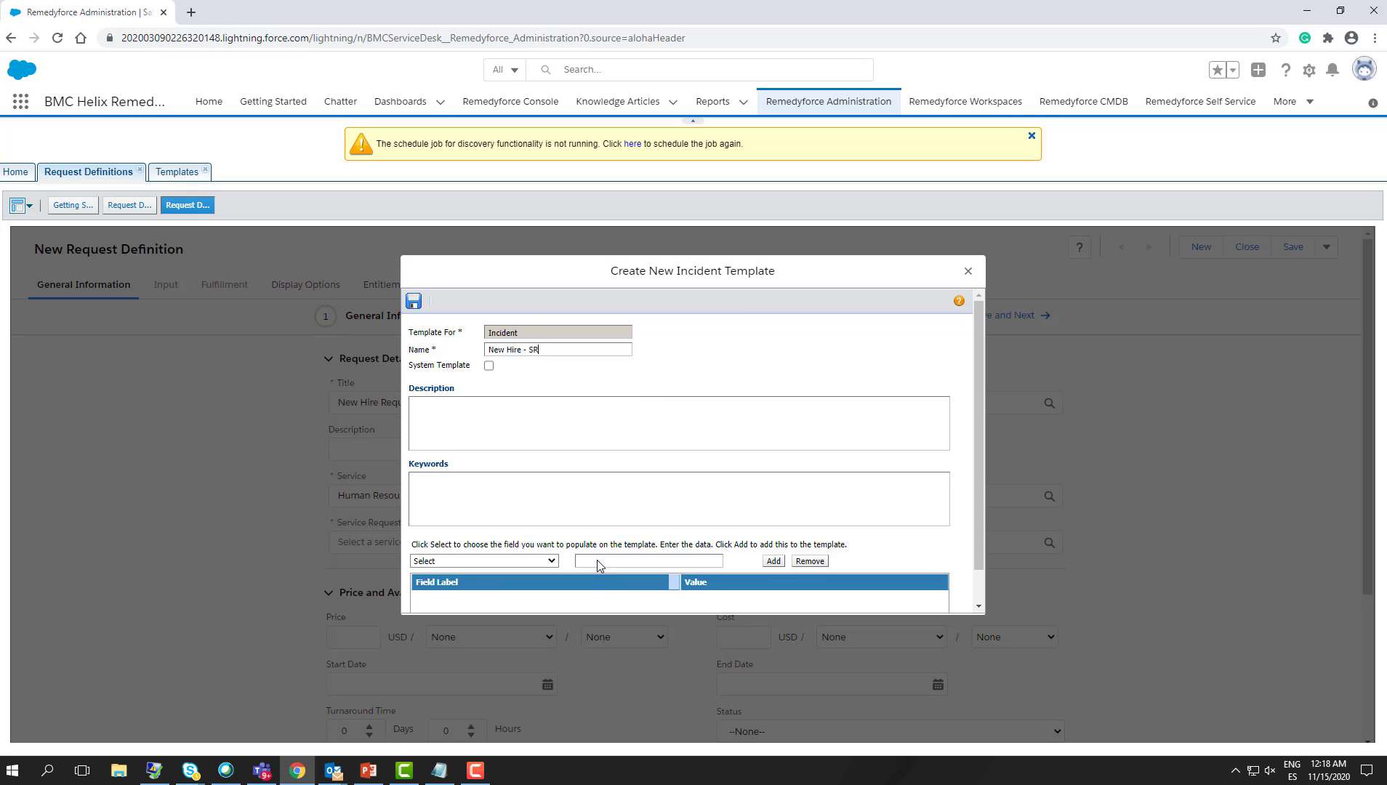
- Check which fields the incident template can populate, and save and close it without adding any field
scroll(536, 523, "down", 1)
left_click(537, 523)
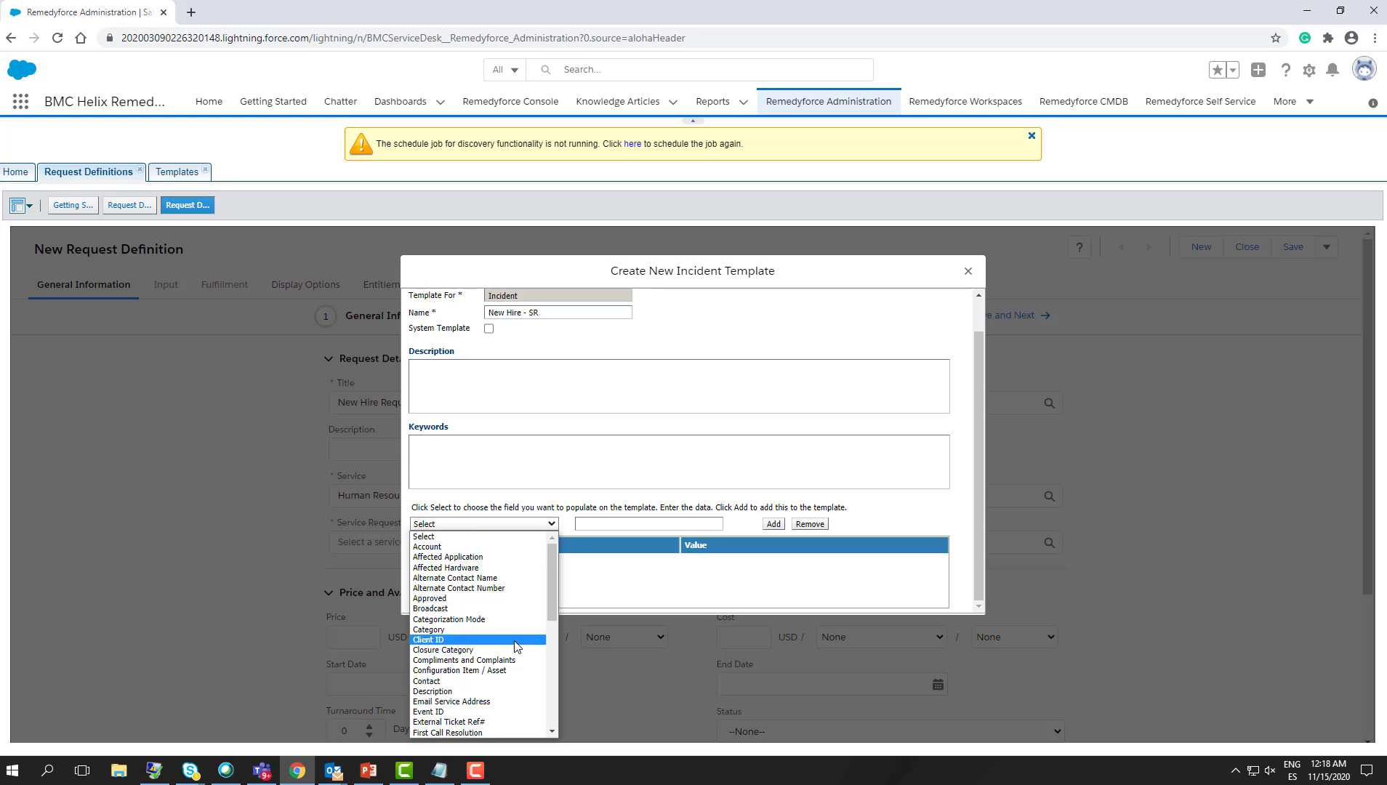
left_click(695, 407)
scroll(695, 407, "up", 1)
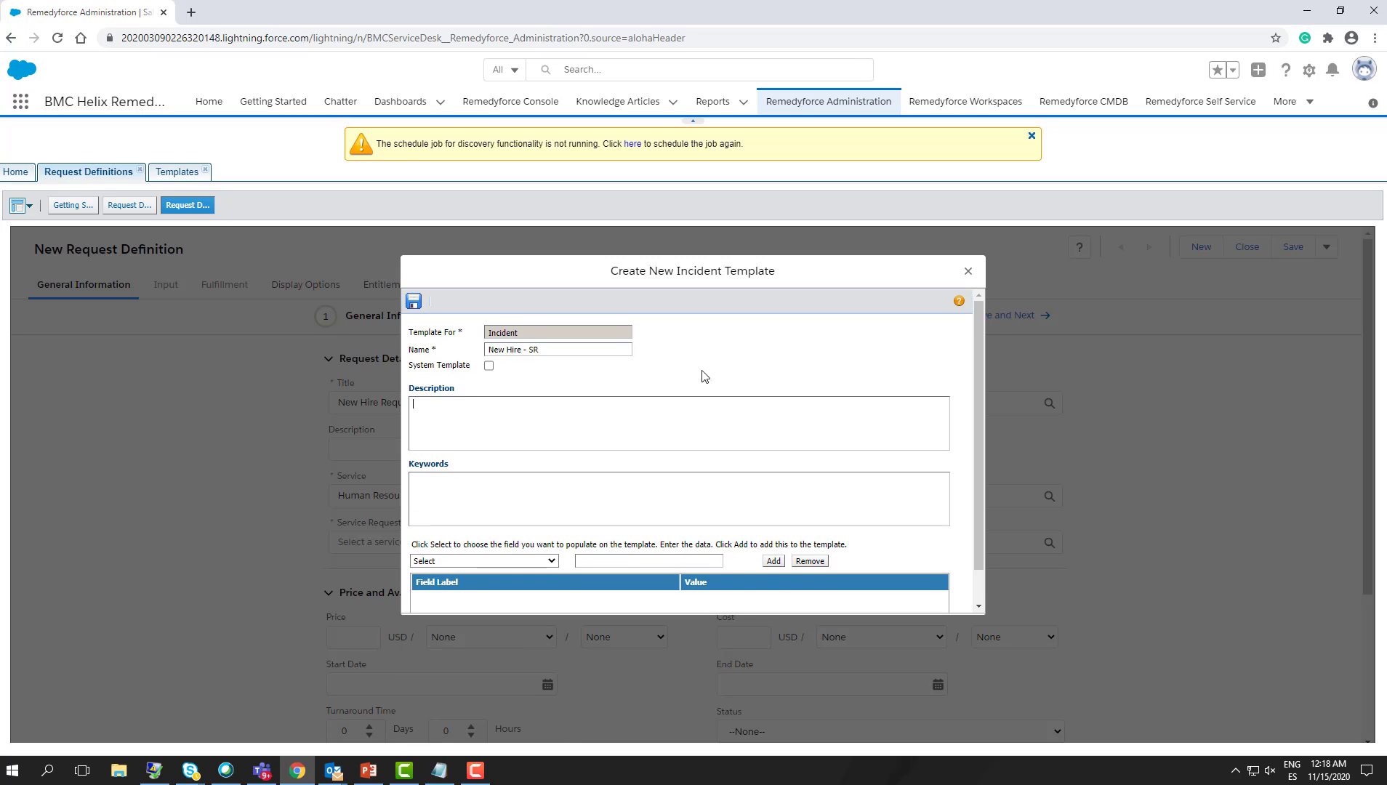
left_click(414, 303)
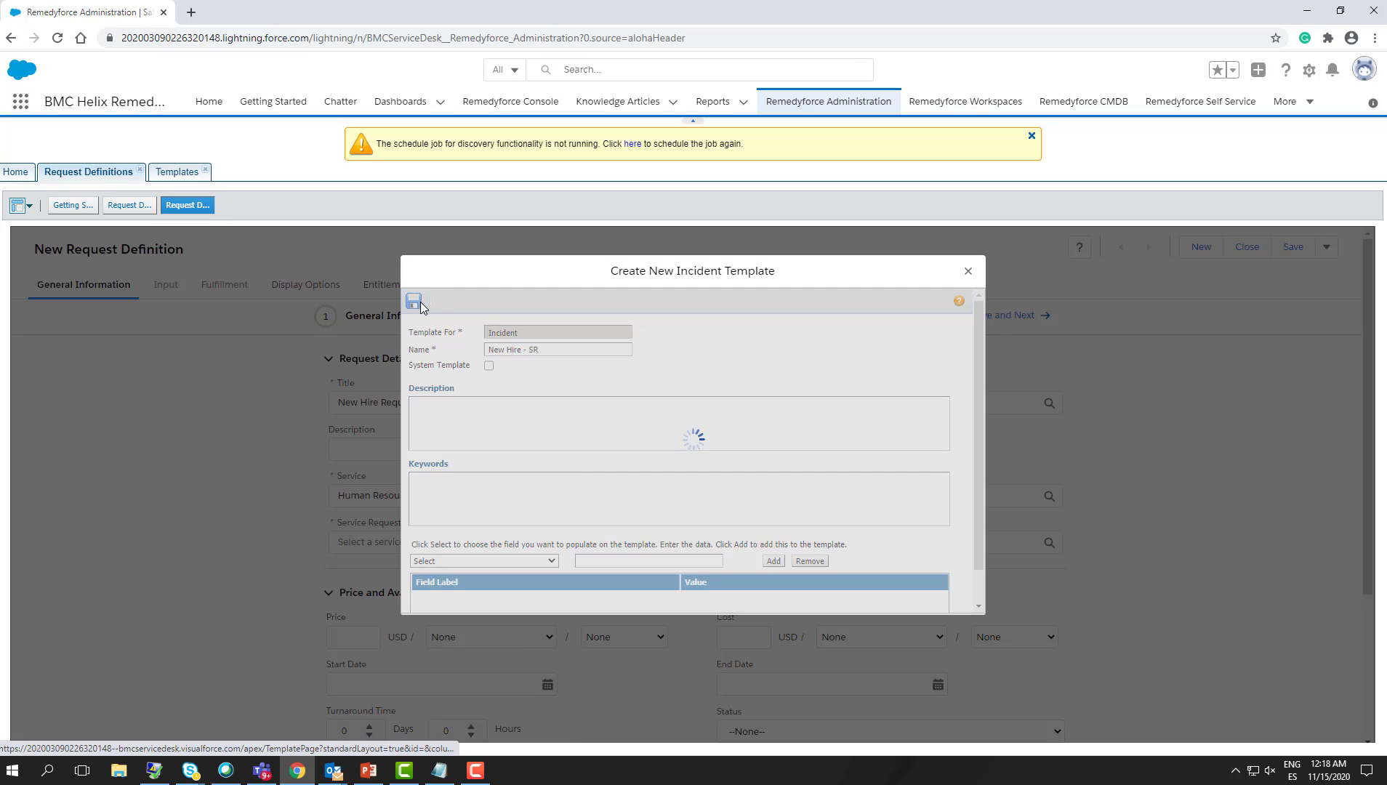
left_click(691, 472)
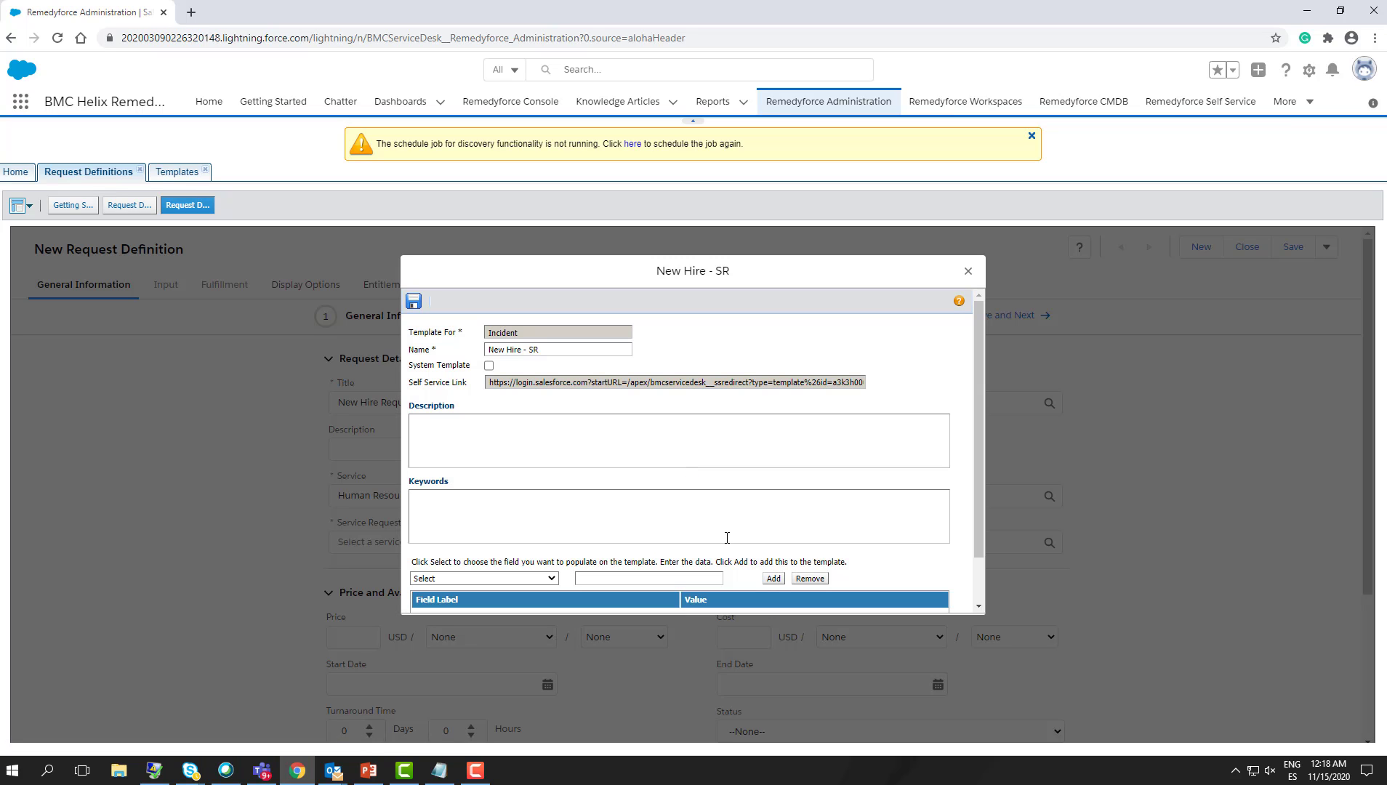
left_click(968, 271)
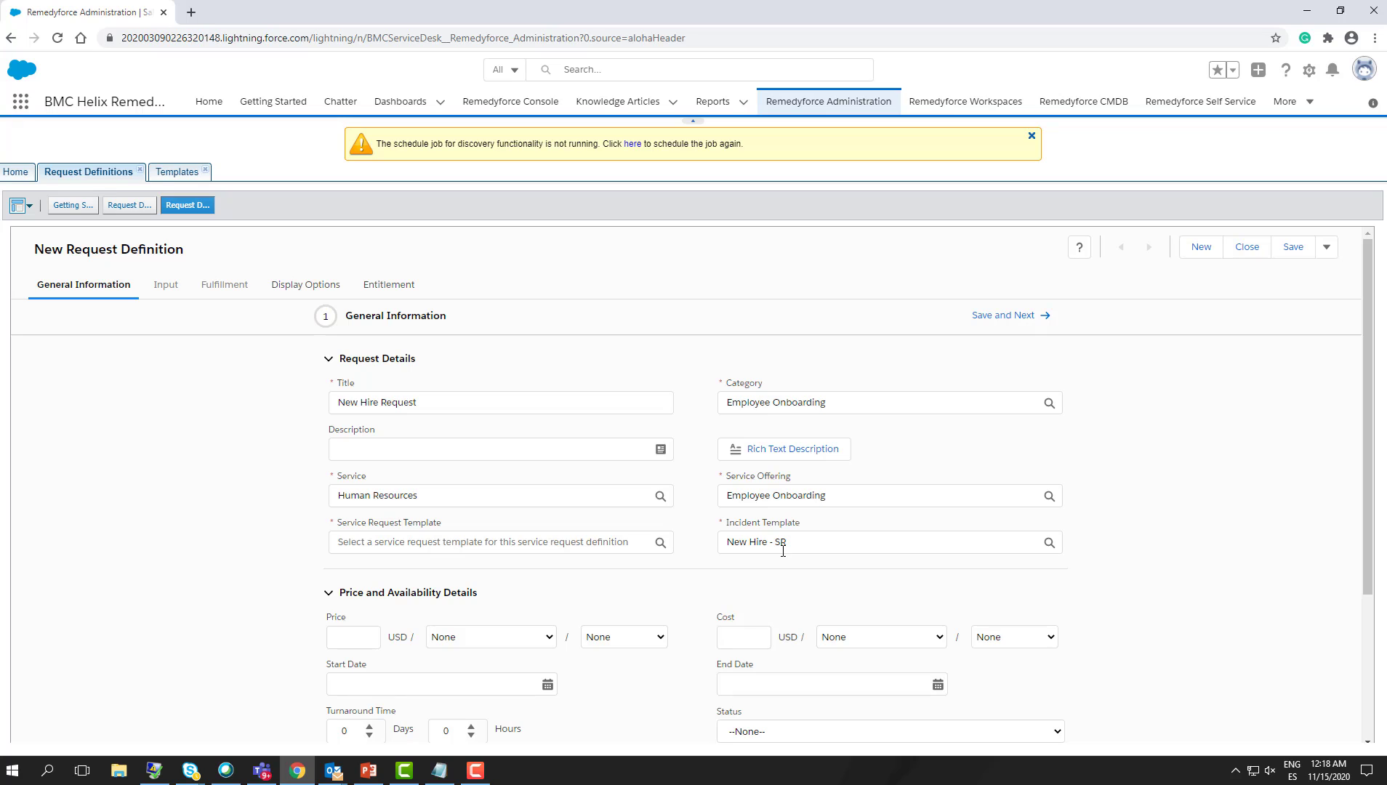
- Create and save a service request template named New Hire - RD, keeping New Hire - SR as its incident template
left_click(580, 540)
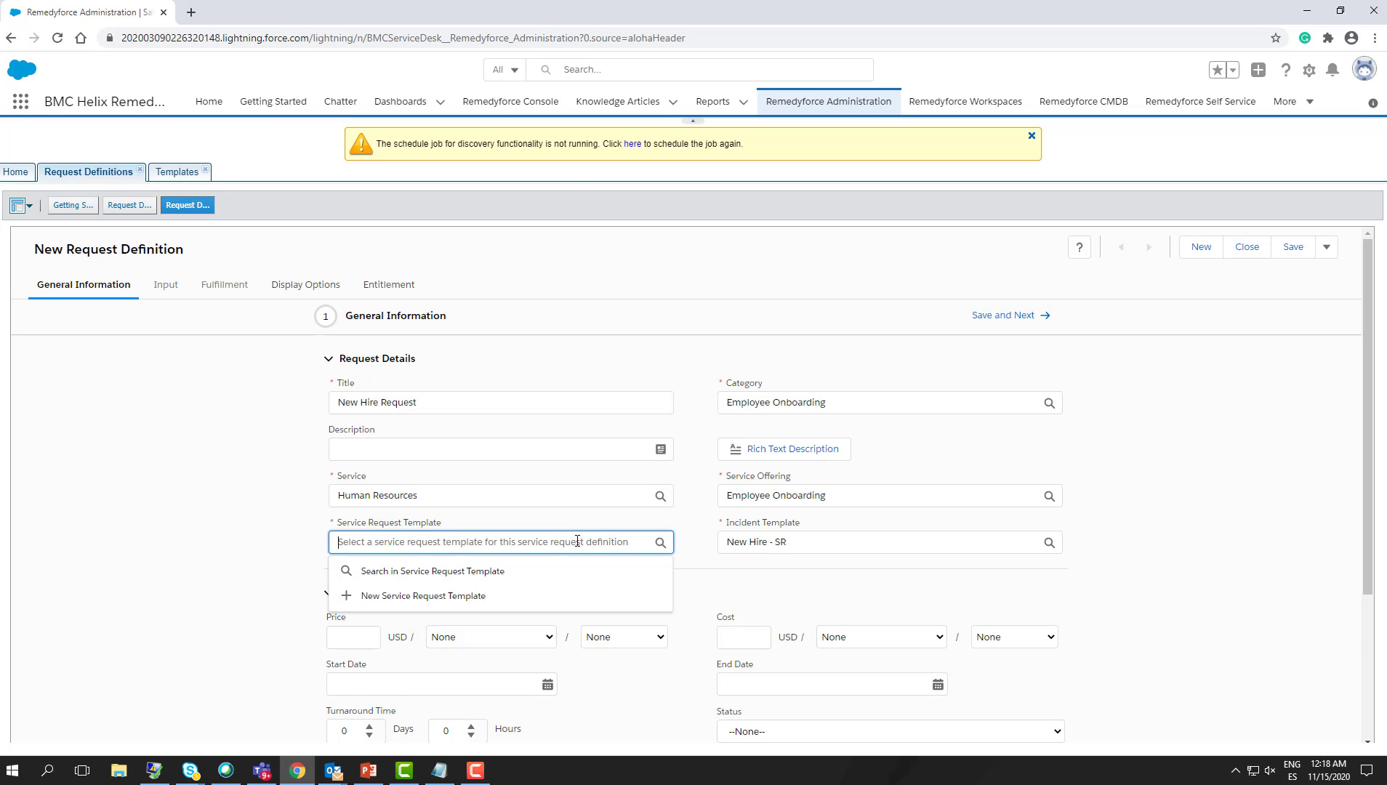
left_click(470, 598)
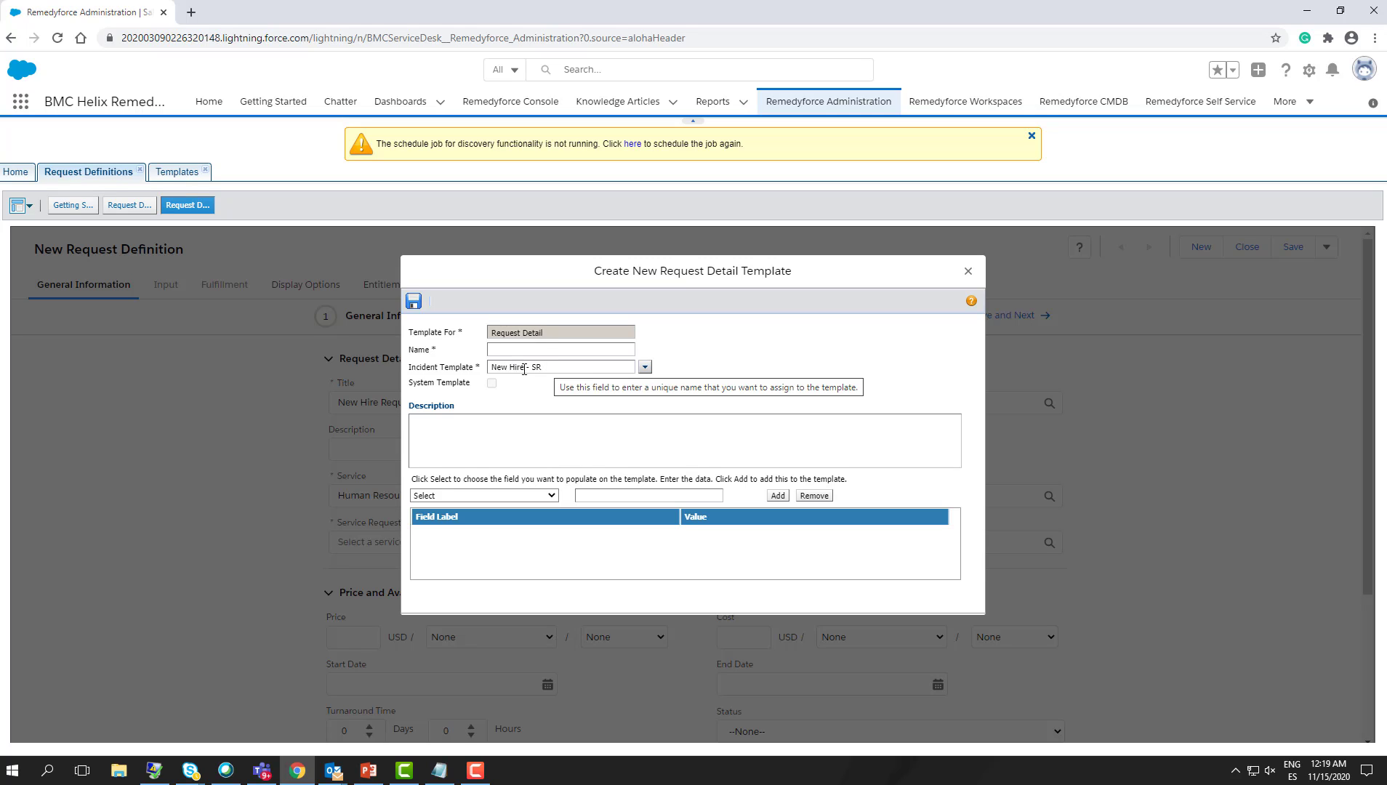
left_click(534, 350)
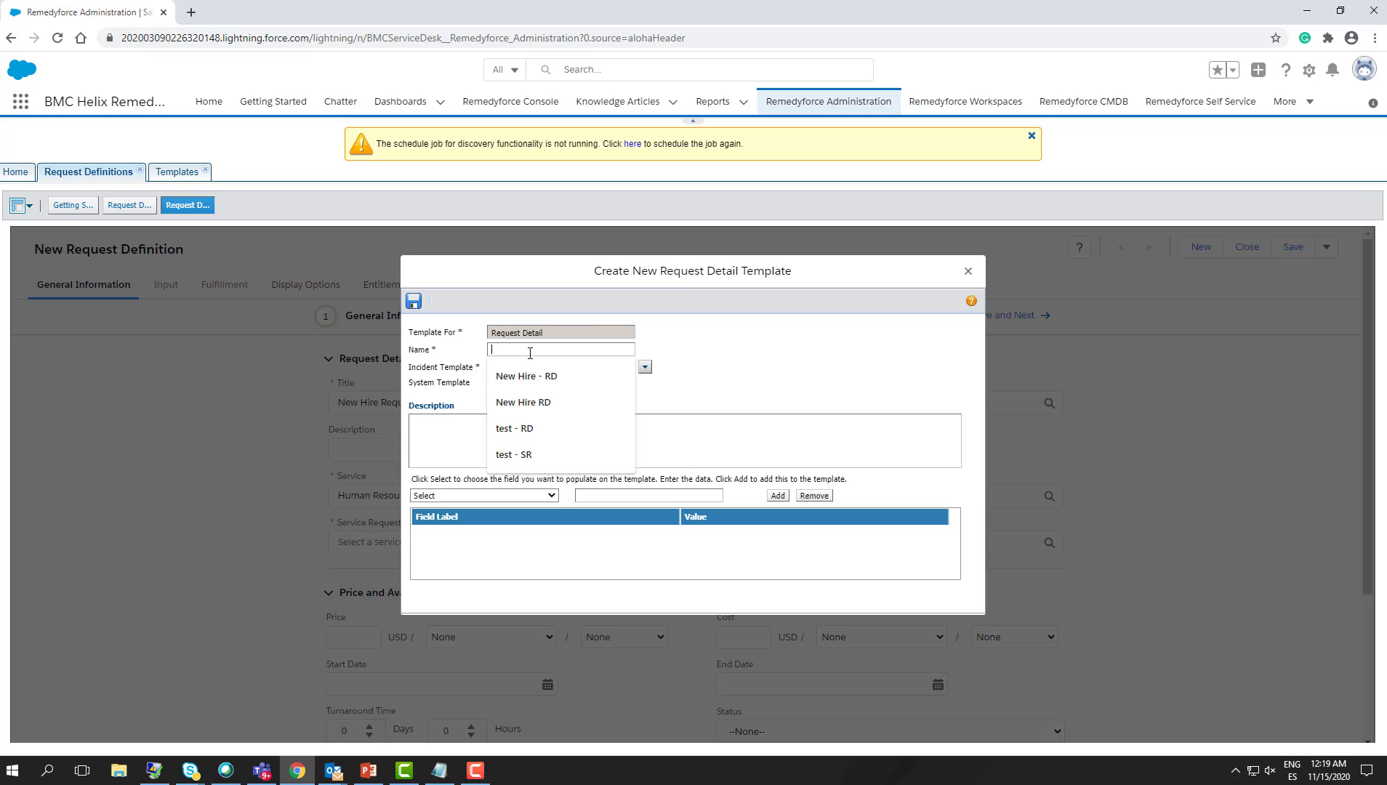
left_click(558, 378)
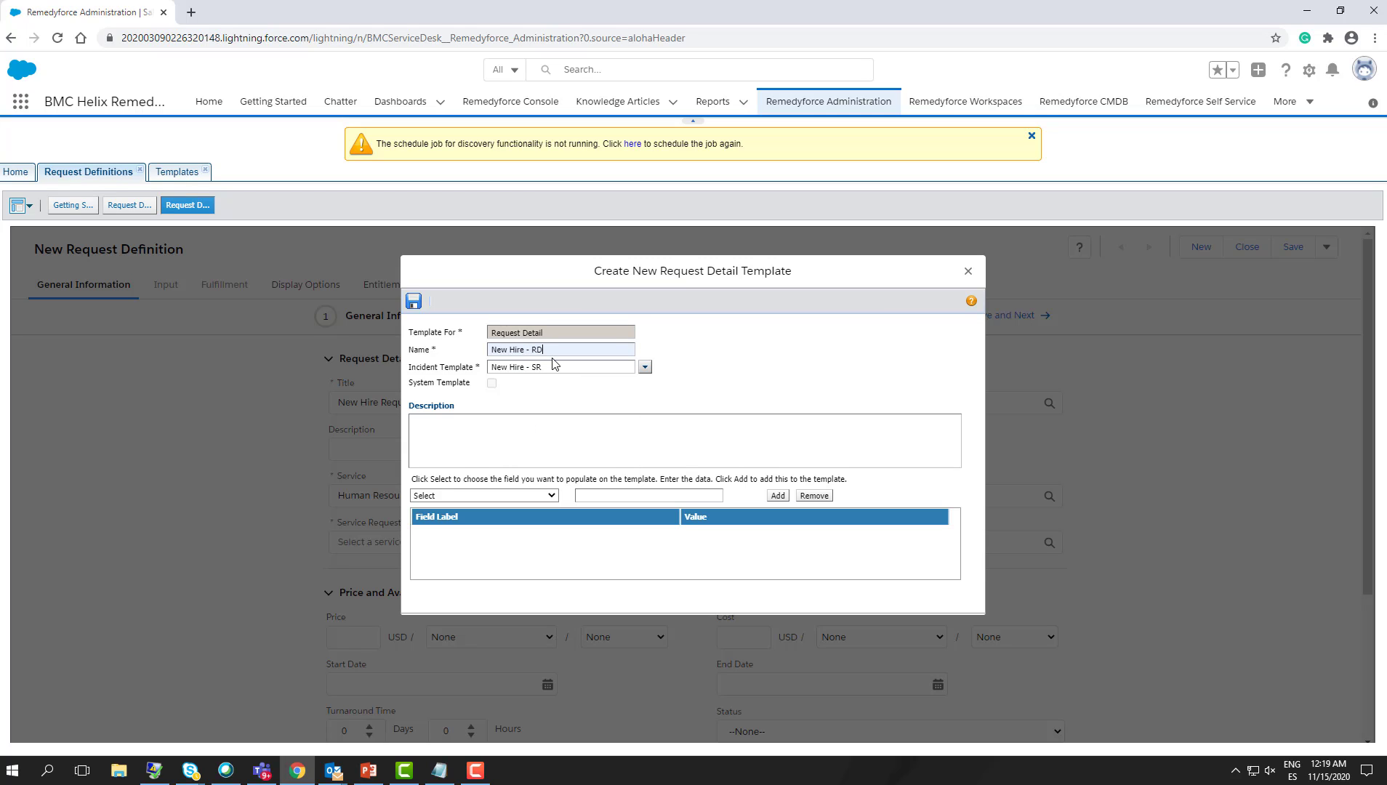
left_click(414, 301)
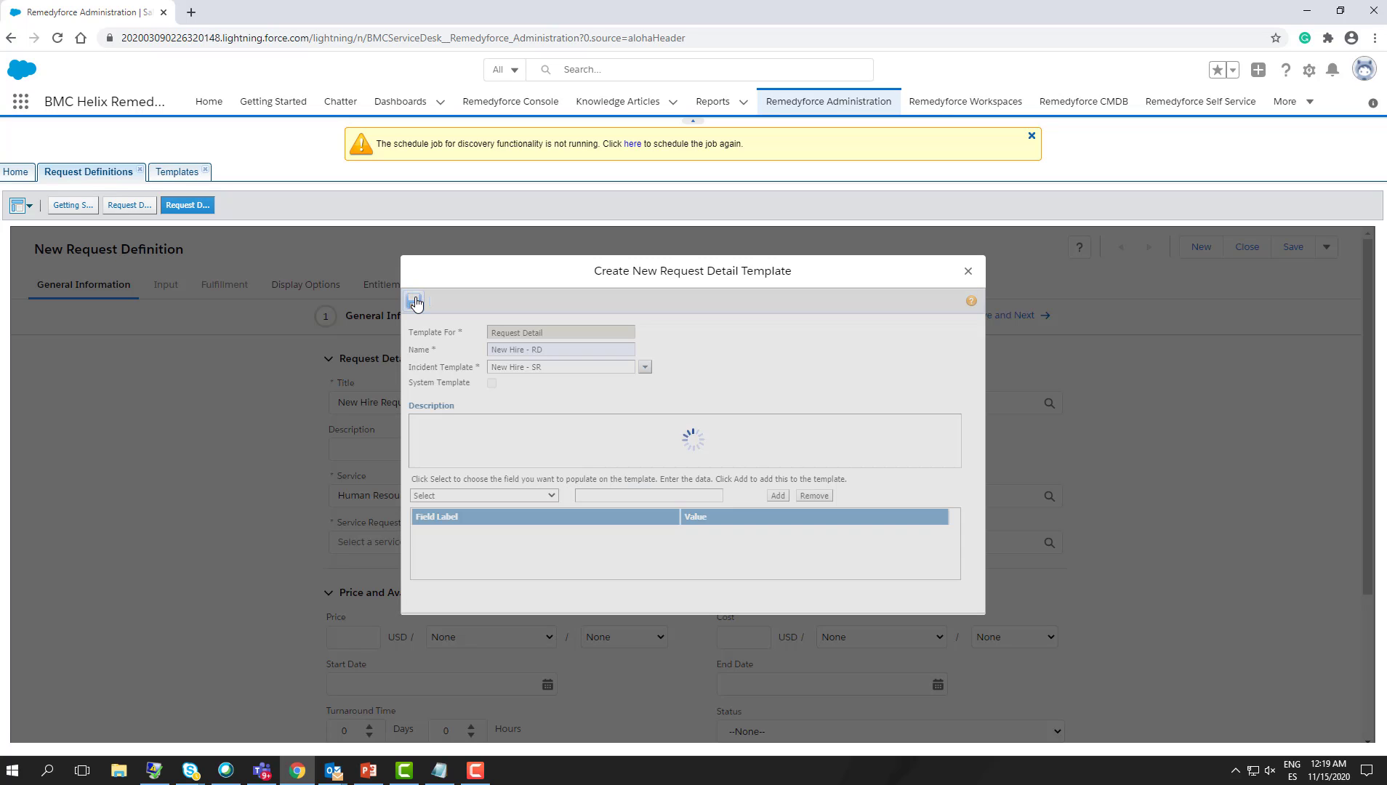
left_click(694, 469)
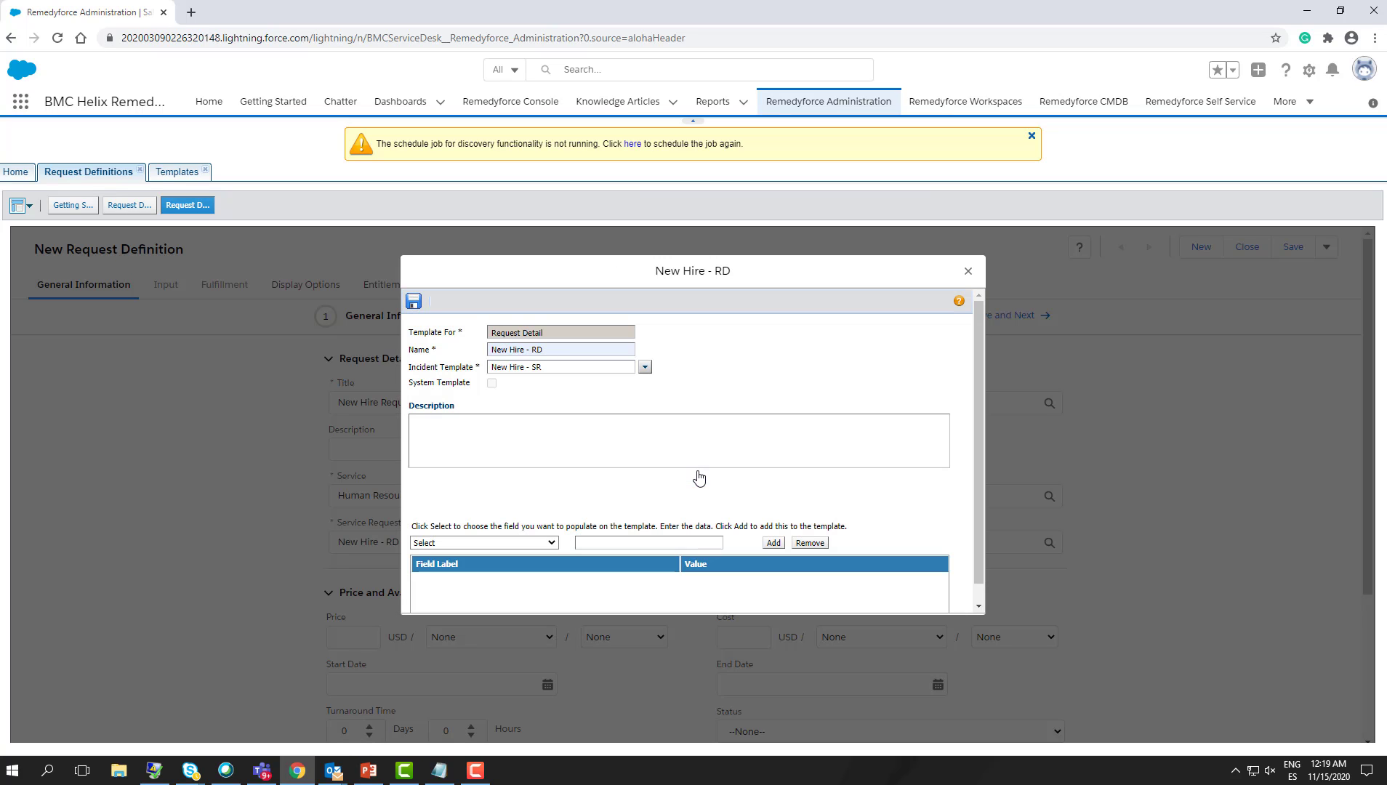
left_click(968, 271)
- Enable Make Online in the request definition's price and availability details
scroll(599, 513, "down", 2)
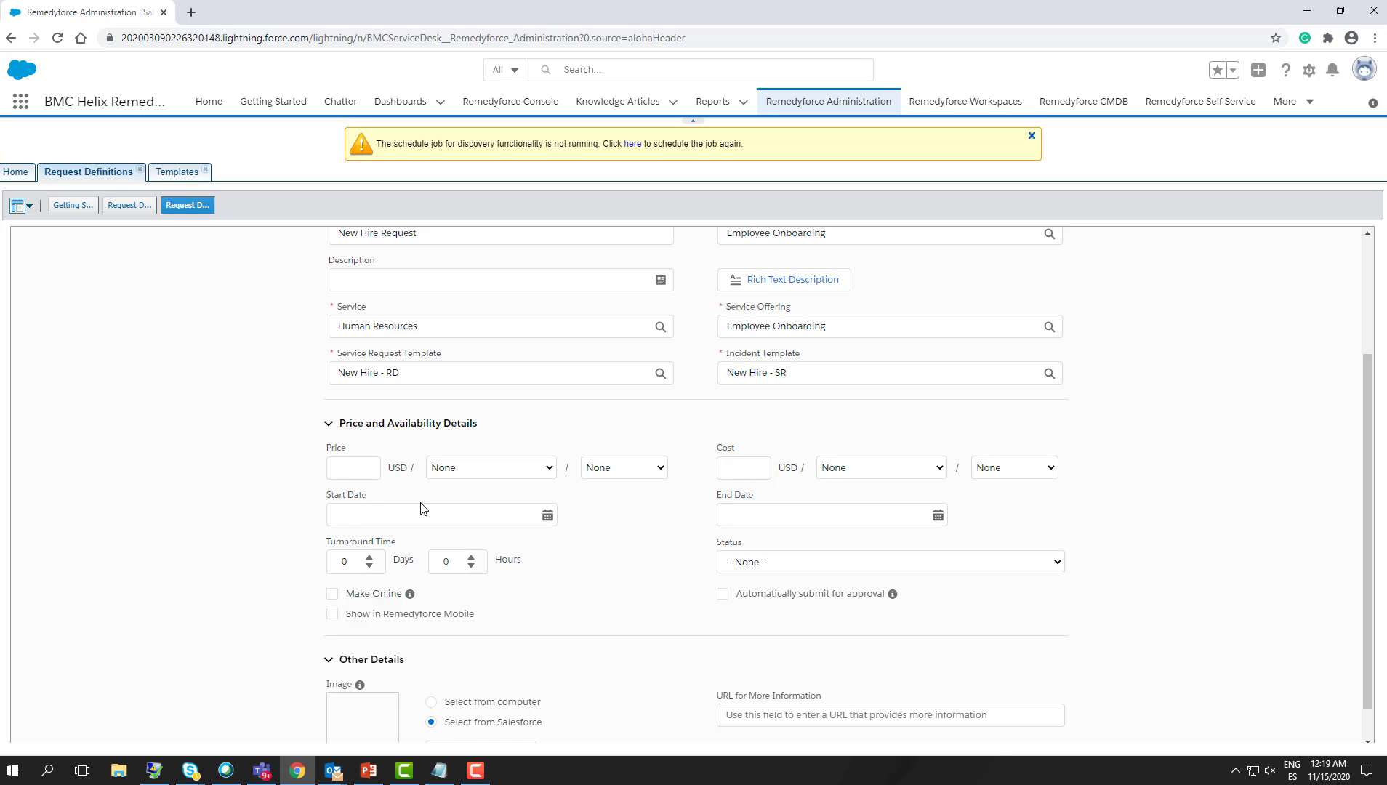
left_click(333, 594)
scroll(504, 592, "down", 1)
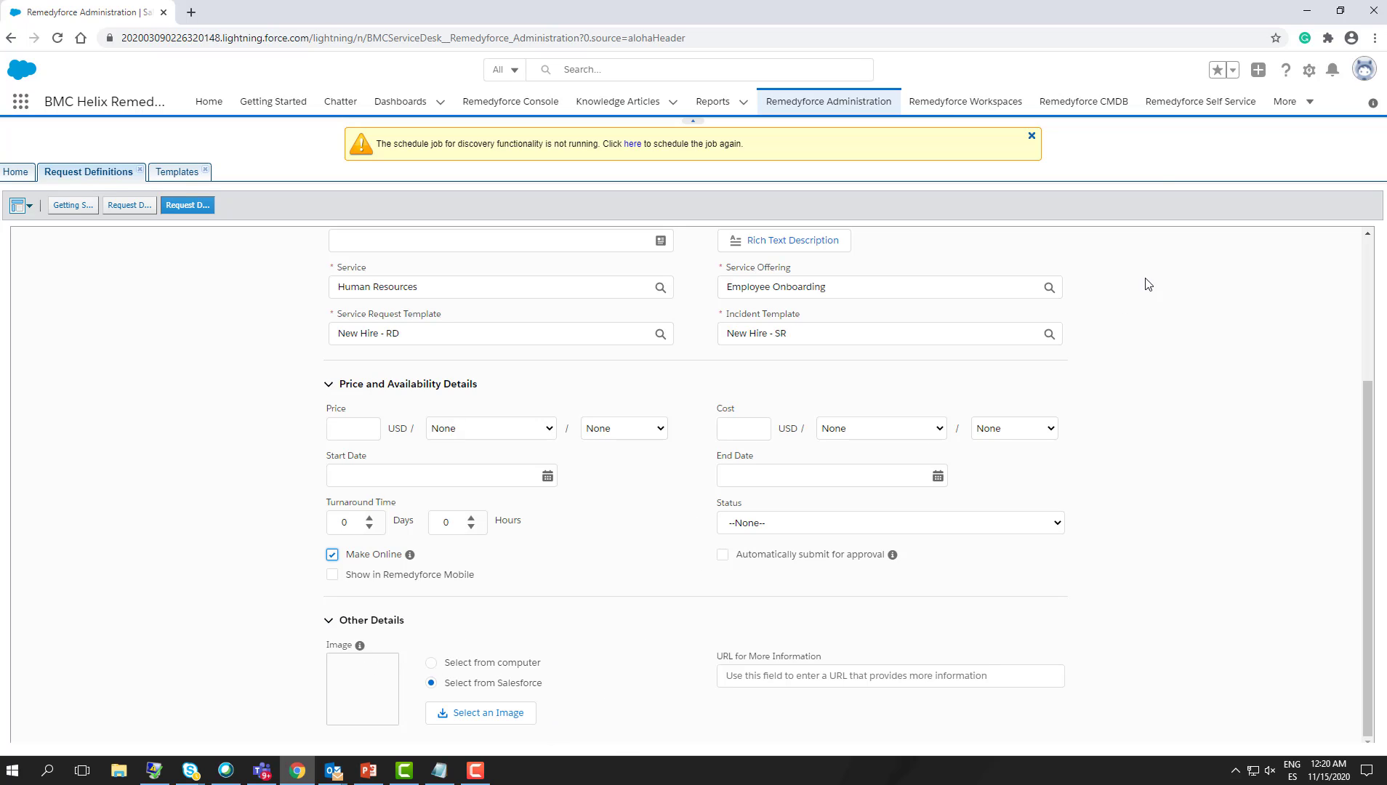
- View Remedyforce Self Service in a separate browser tab and examine the service requests listed under the Software category
left_click(1164, 106, "ctrl")
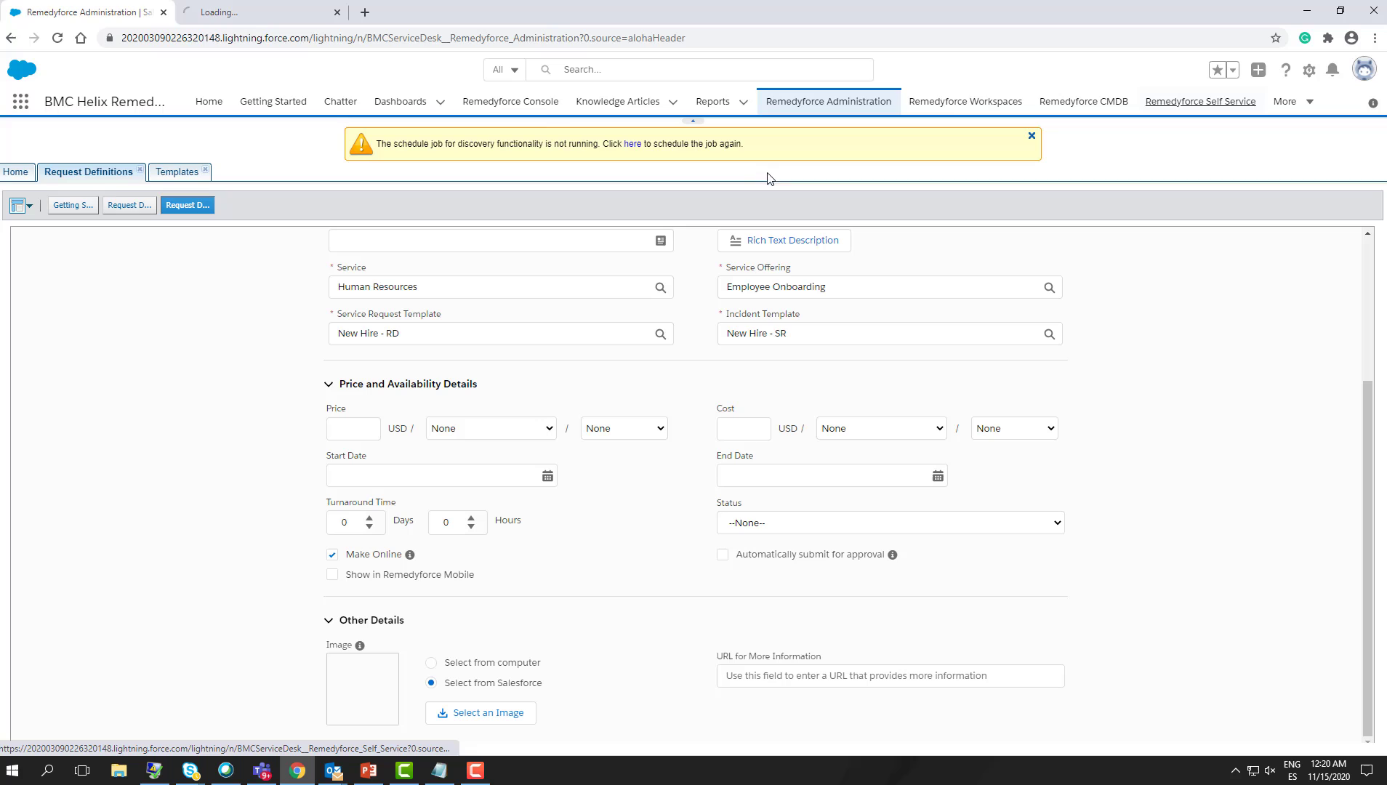
left_click(226, 10)
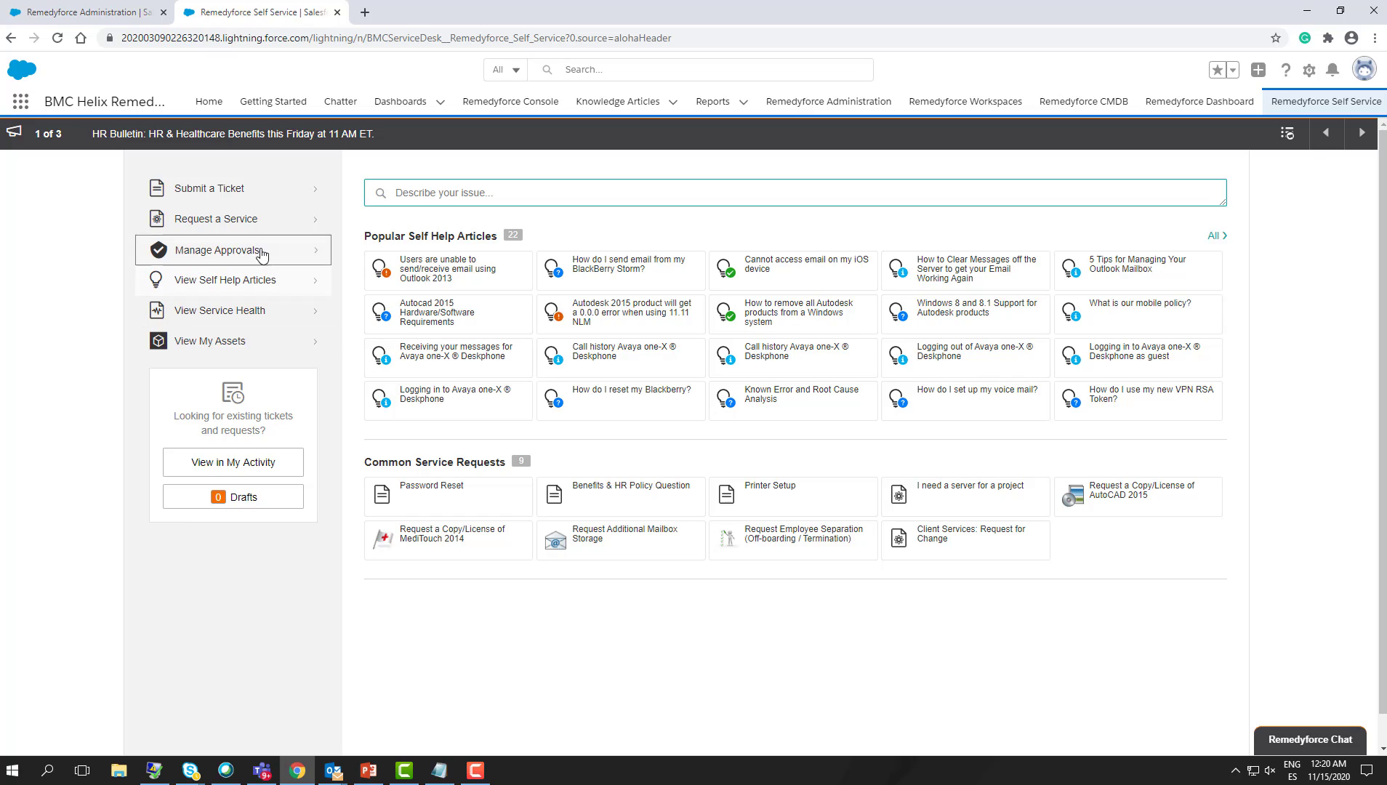
left_click(251, 220)
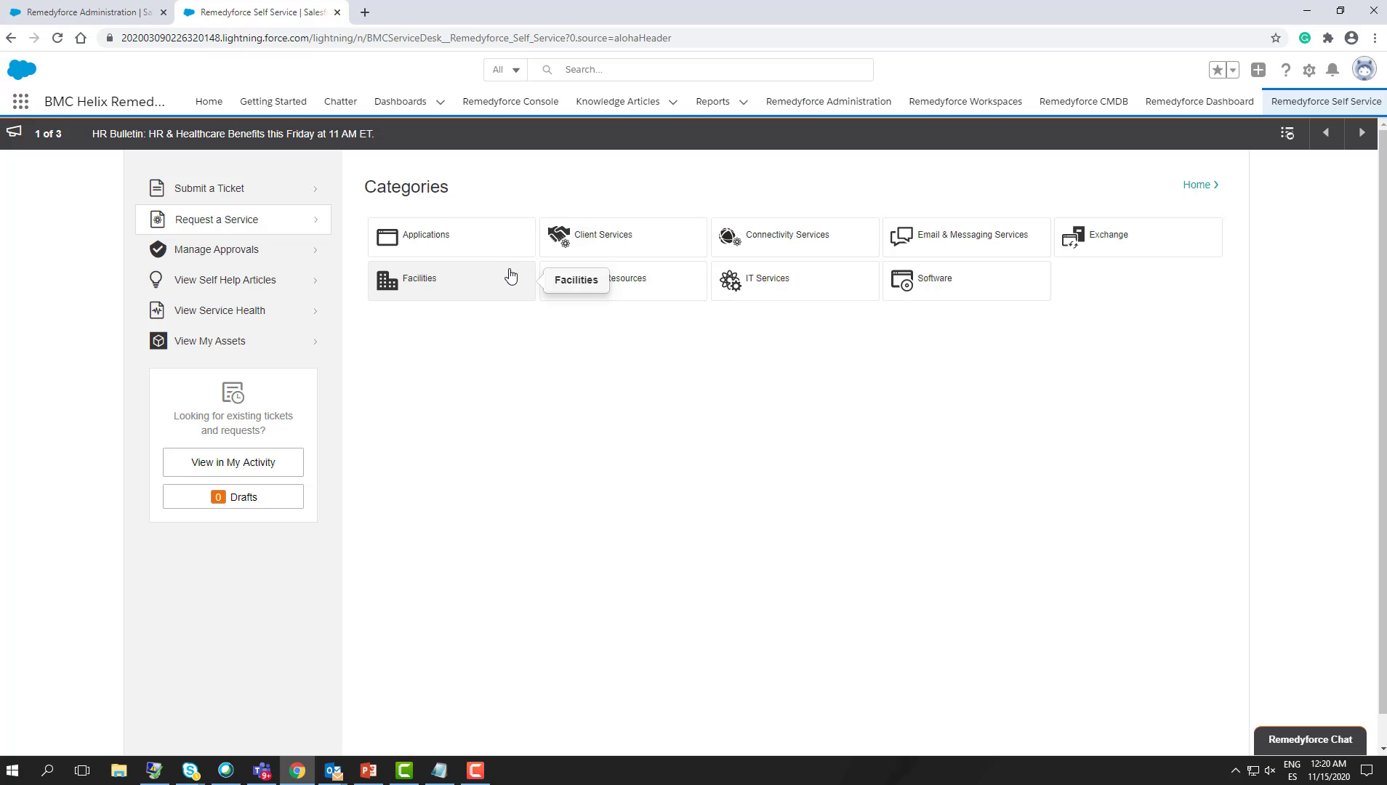
left_click(949, 293)
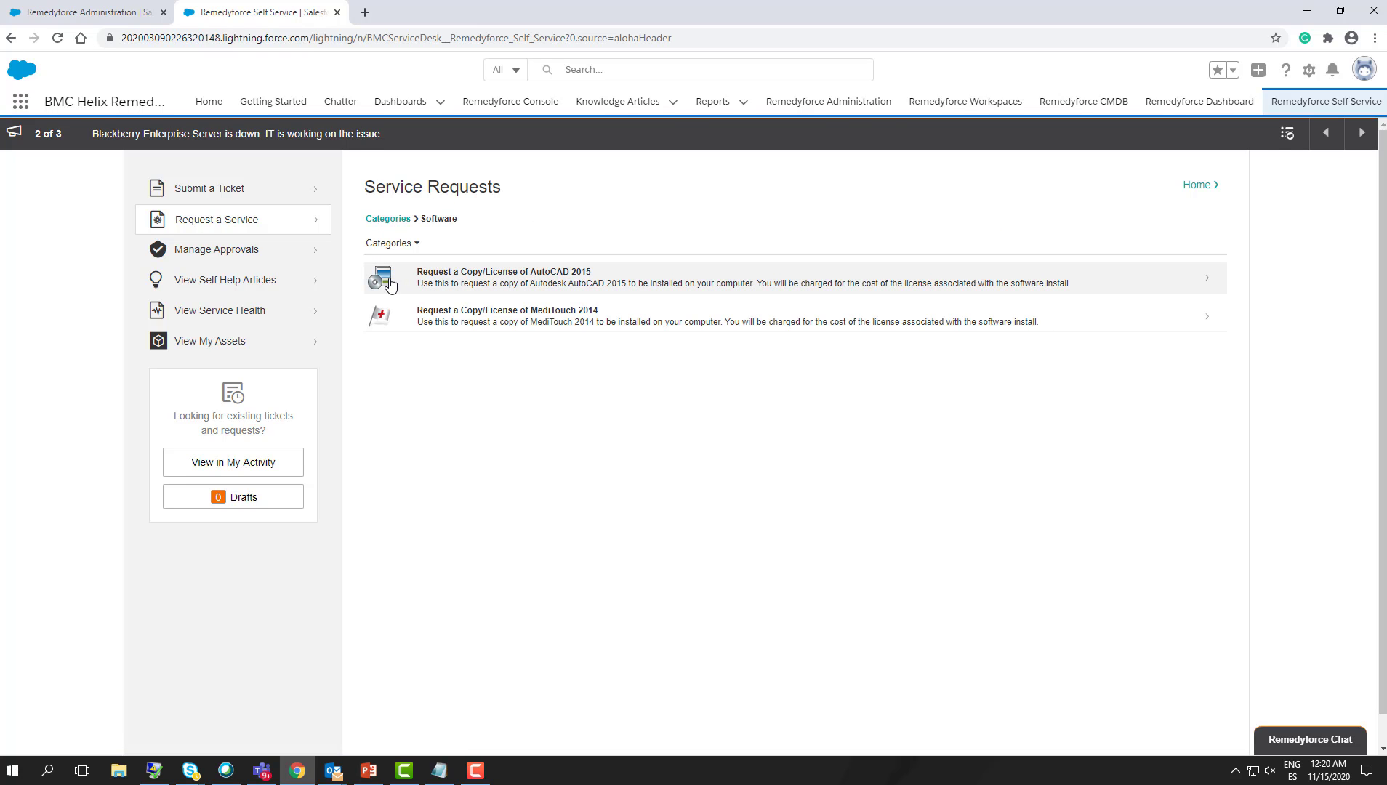
- Return to the request definition in Remedyforce Administration and save it
left_click(115, 11)
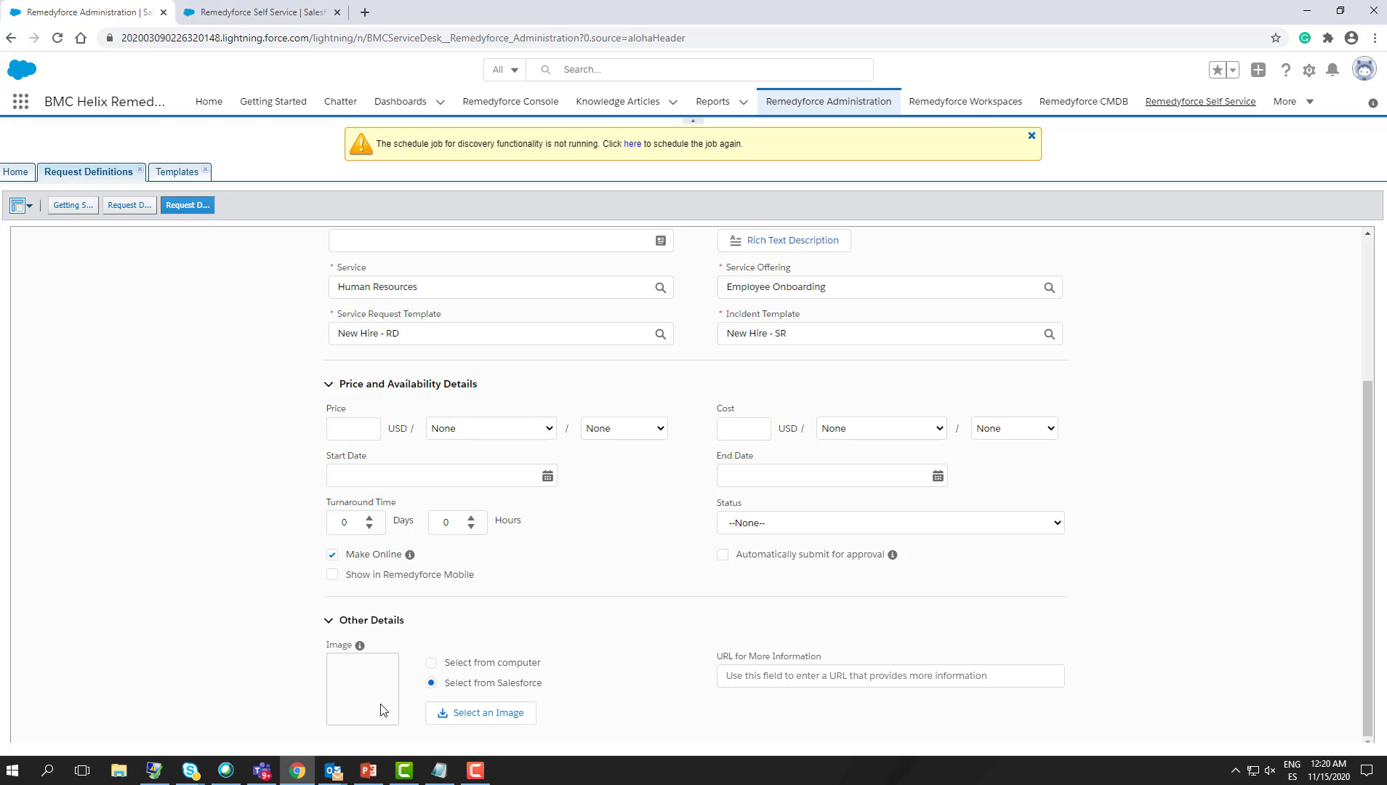
scroll(472, 639, "up", 5)
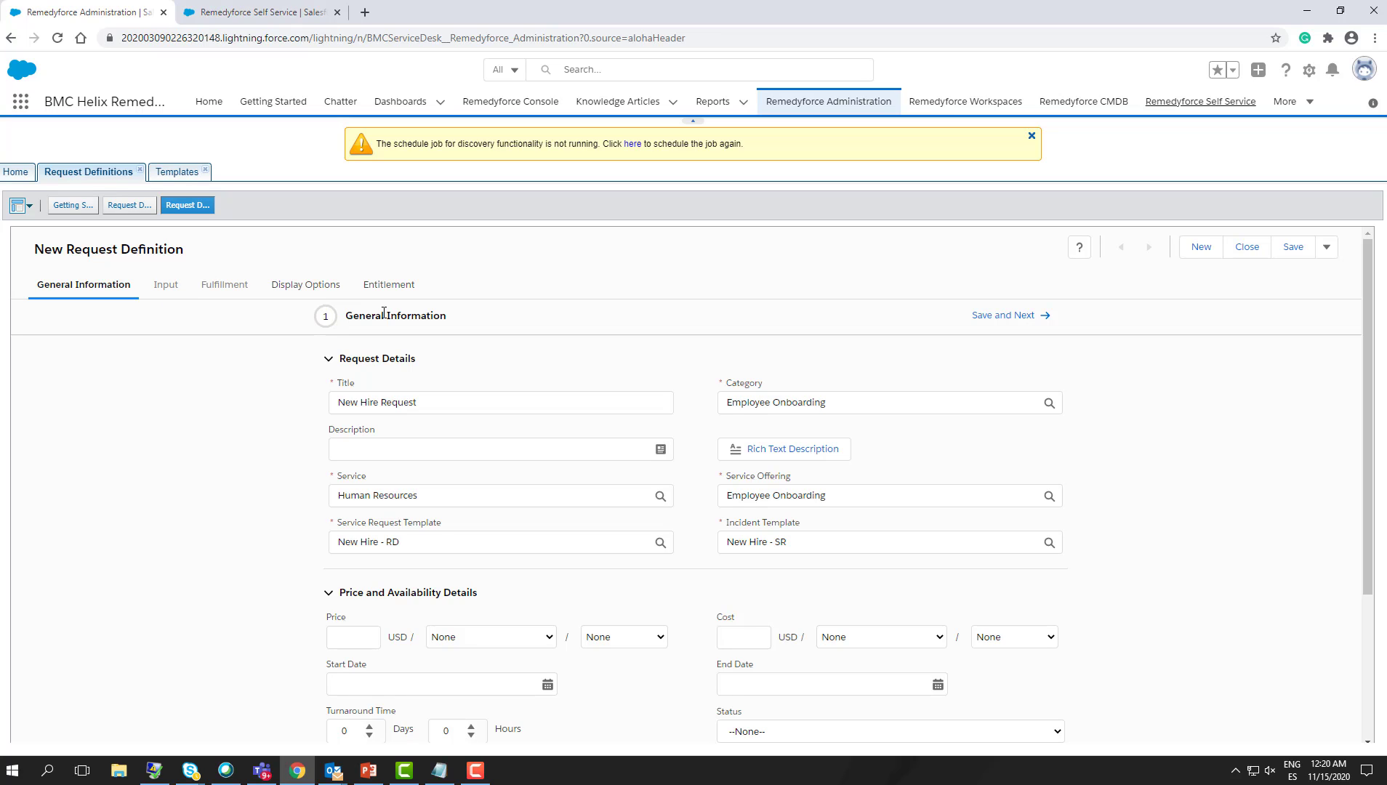
left_click(1296, 251)
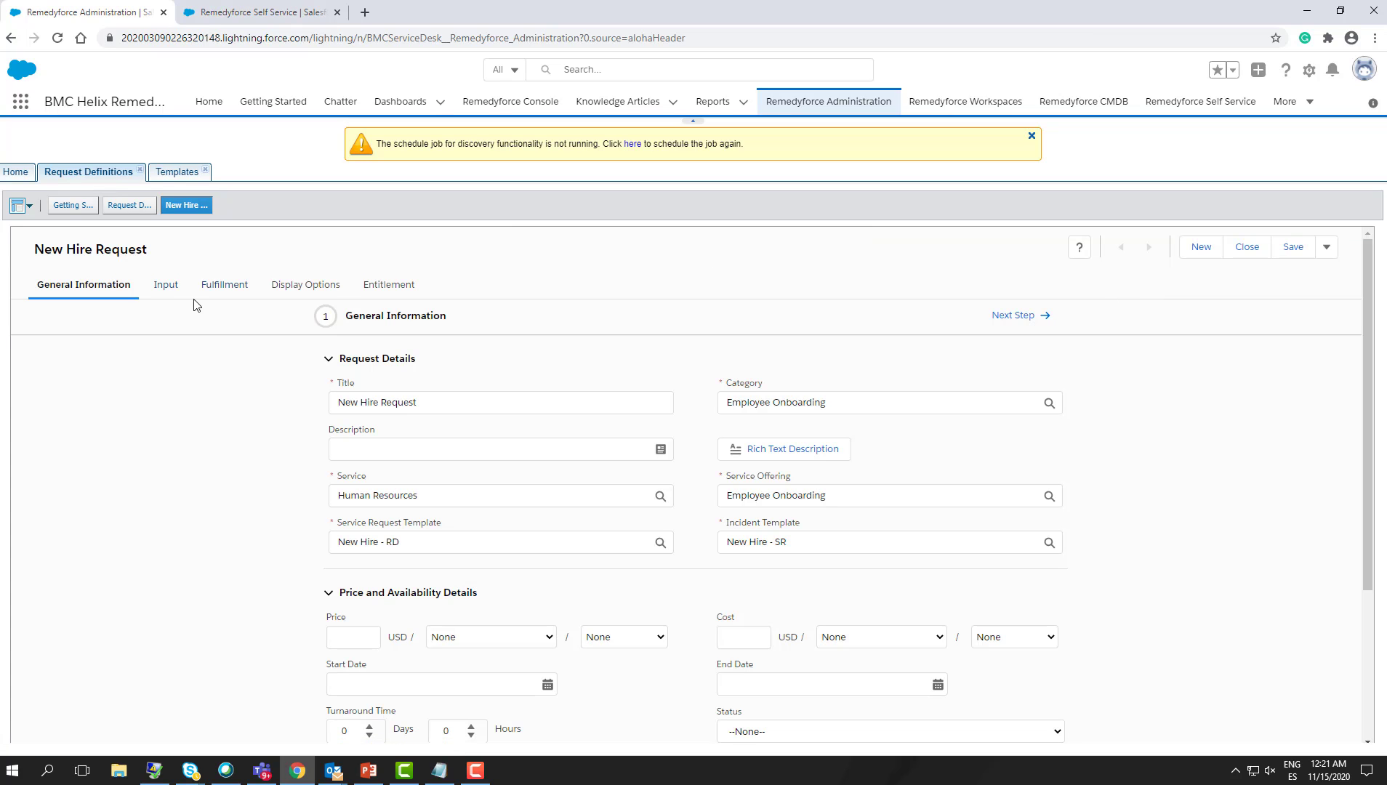
- Add a request input with the Text Field response type and the prompt First Name
left_click(159, 288)
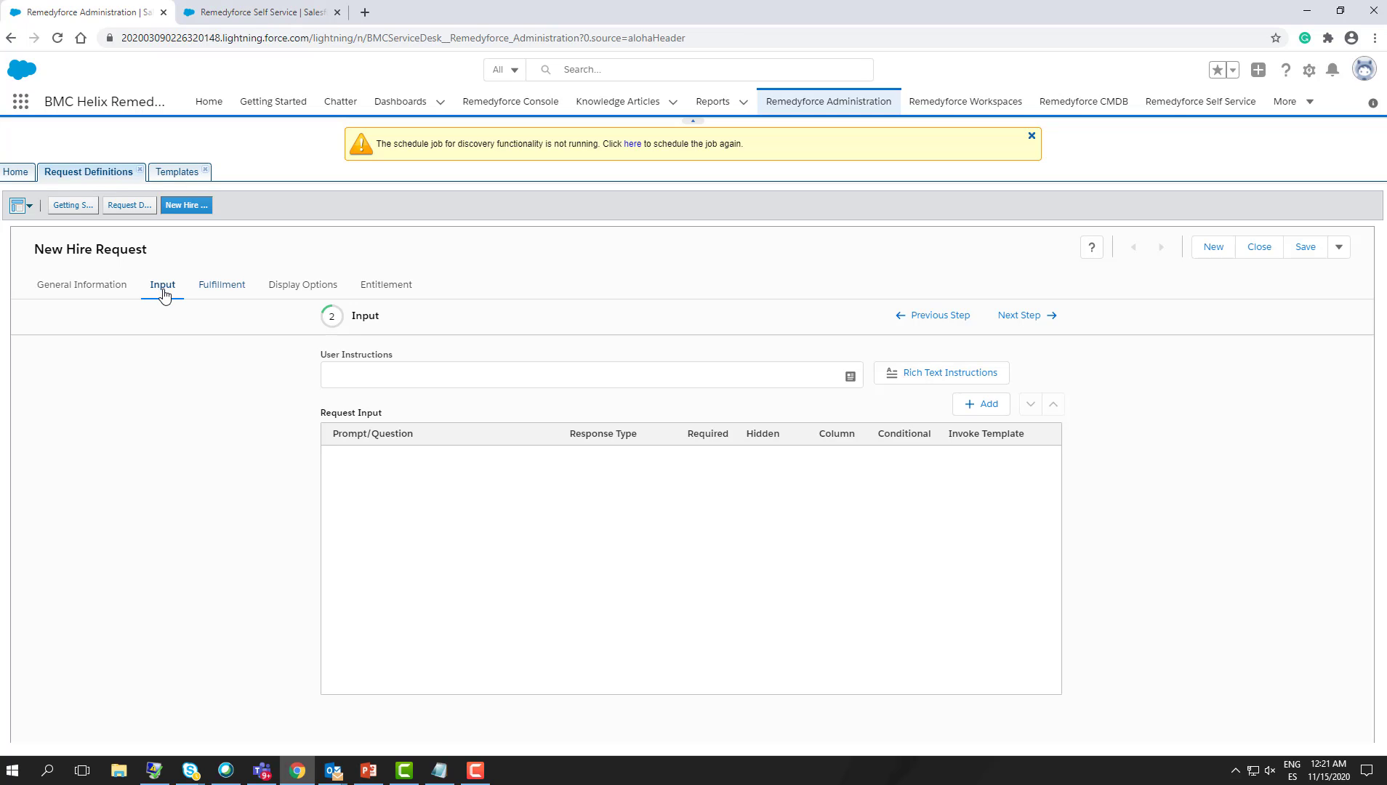
left_click(381, 373)
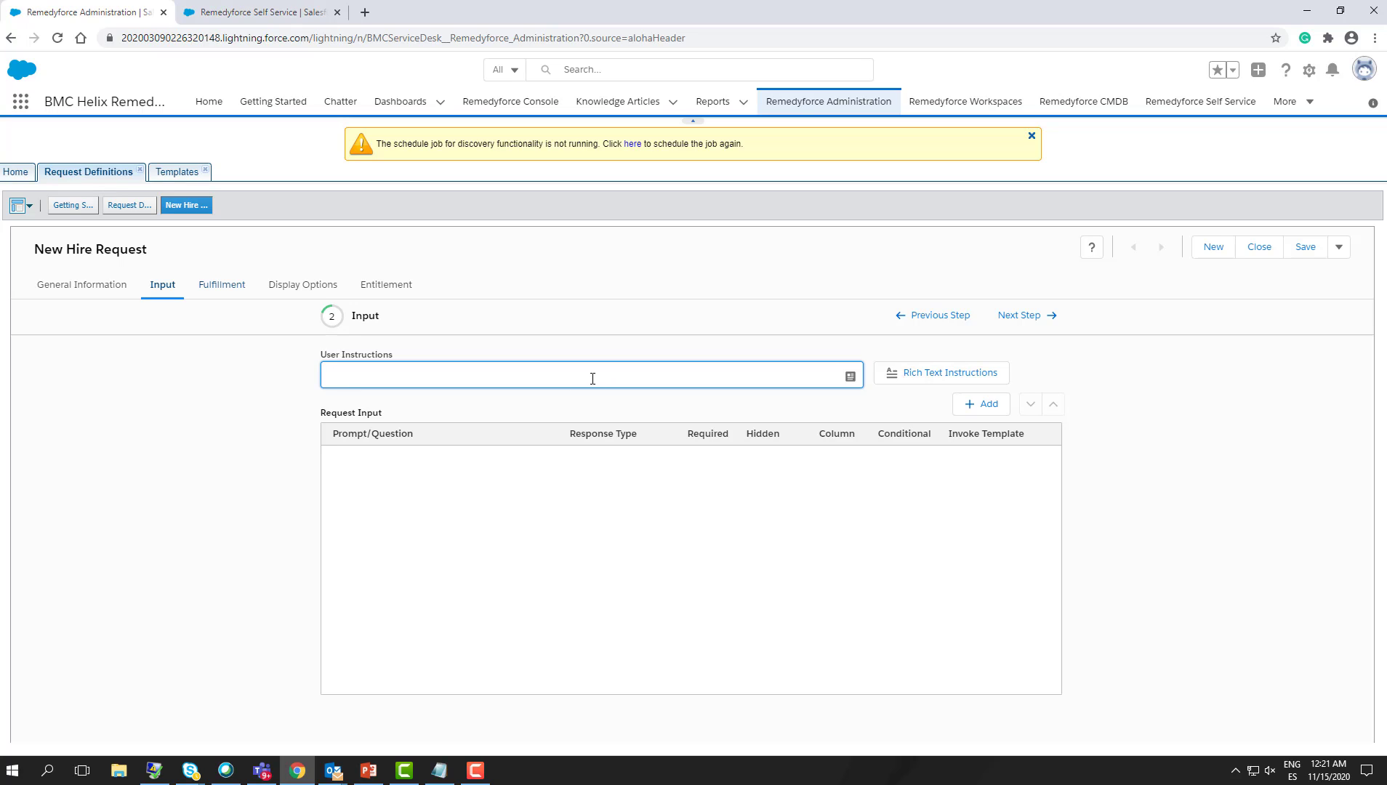
left_click(989, 404)
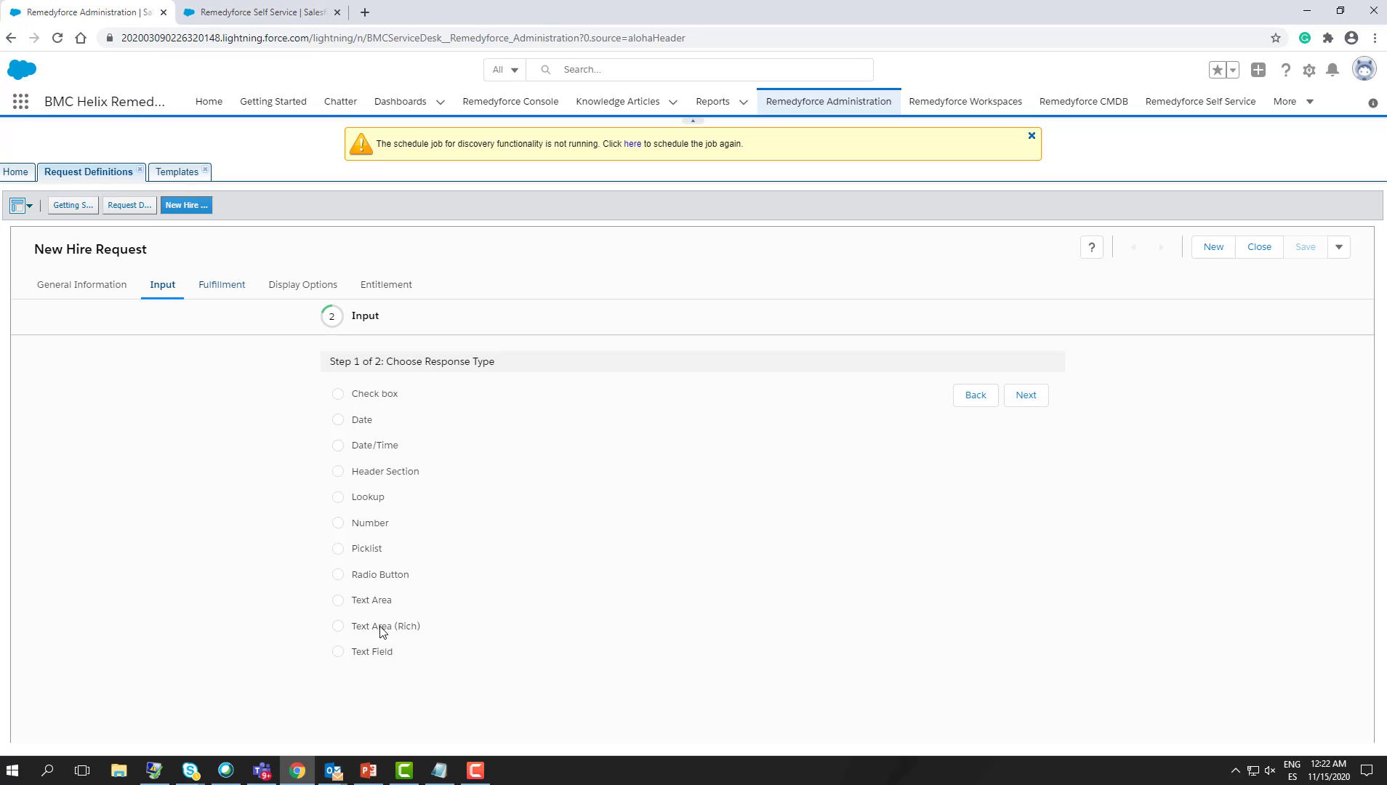
left_click(339, 652)
left_click(1043, 398)
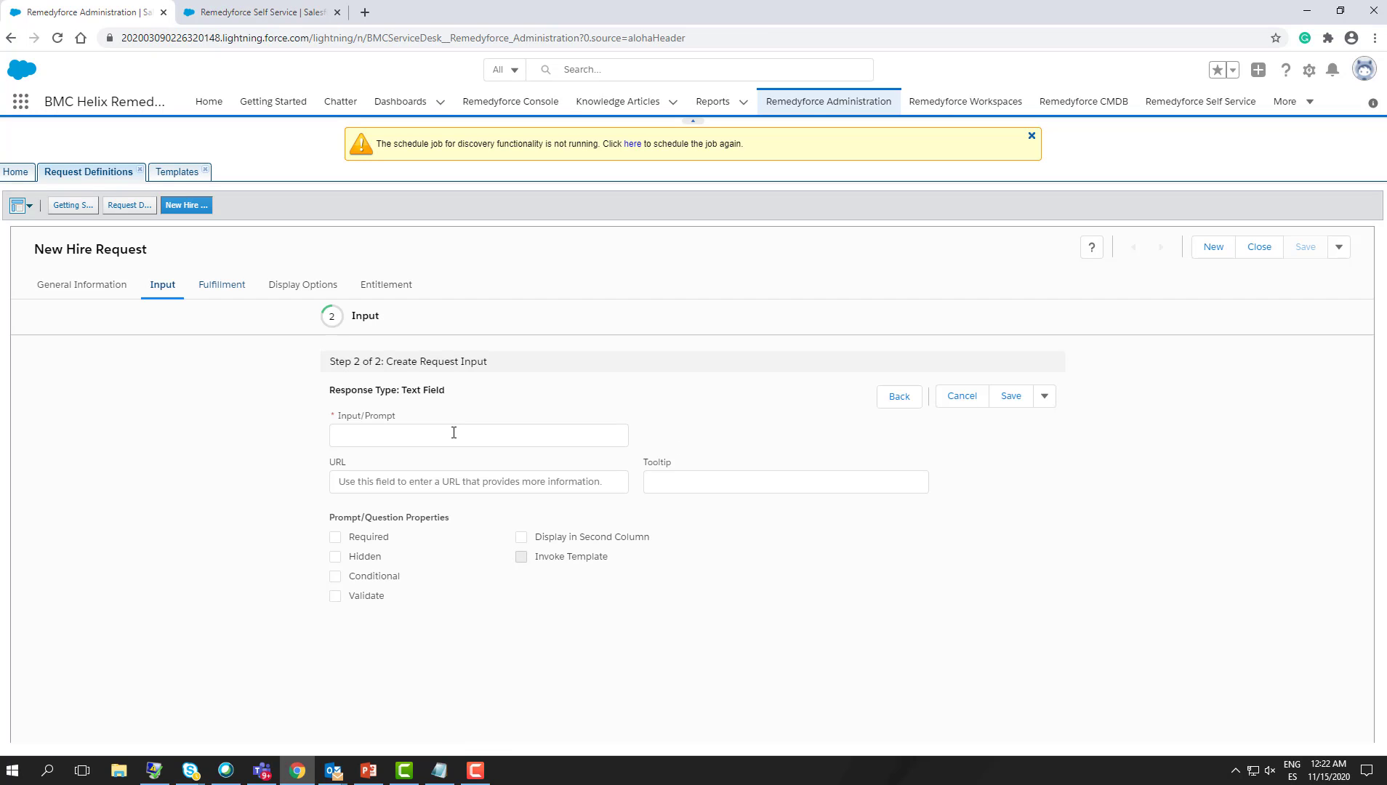
left_click(454, 433)
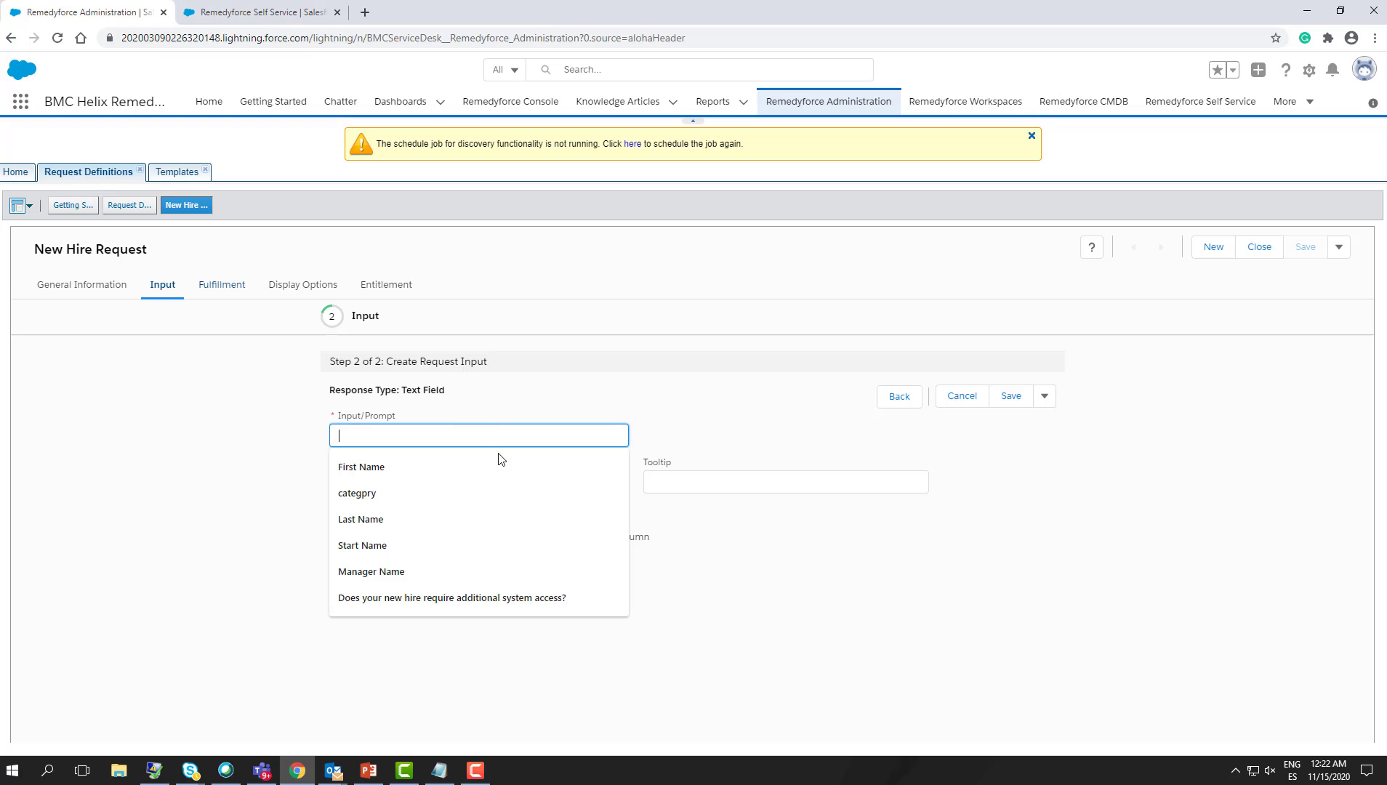
left_click(482, 462)
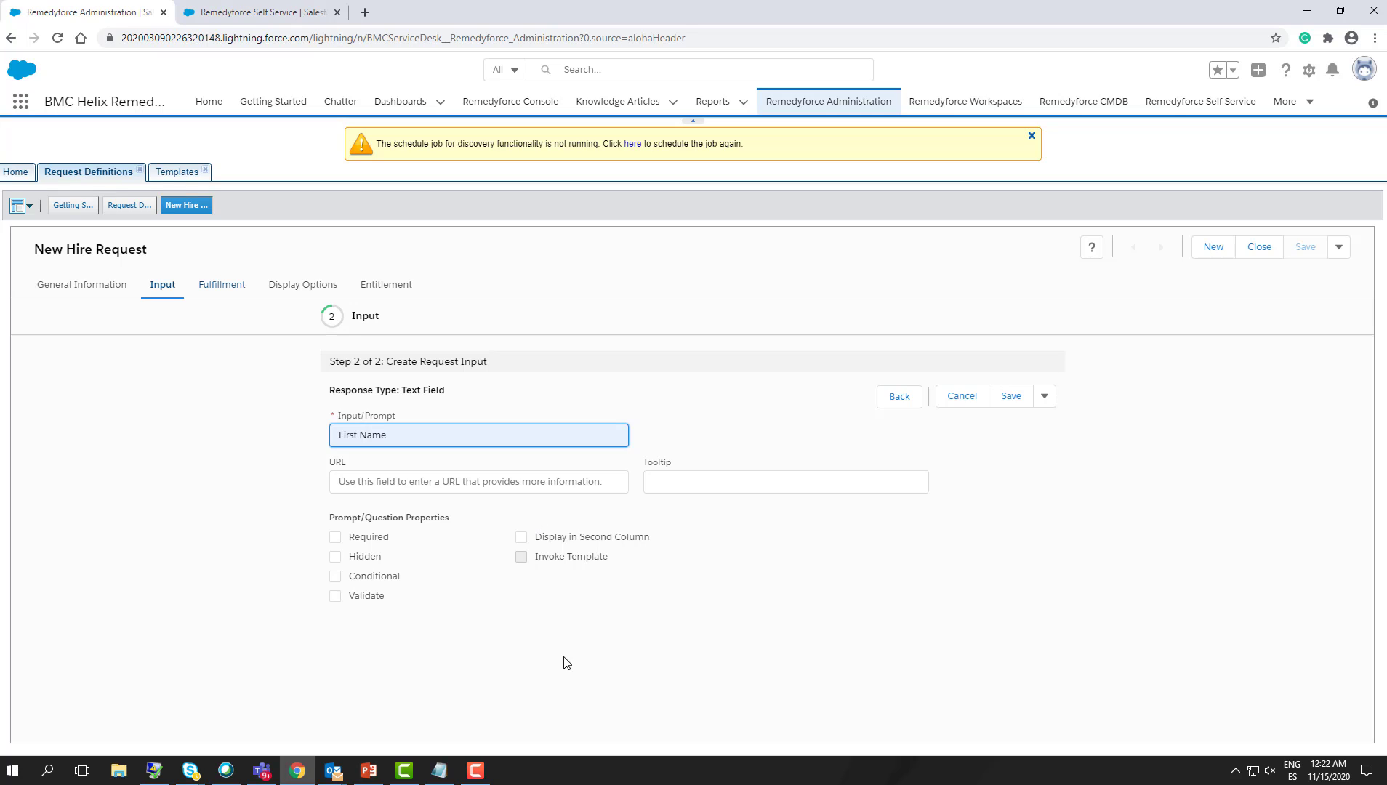
- Make the First Name input required, leave validation off, and save and close it
left_click(335, 537)
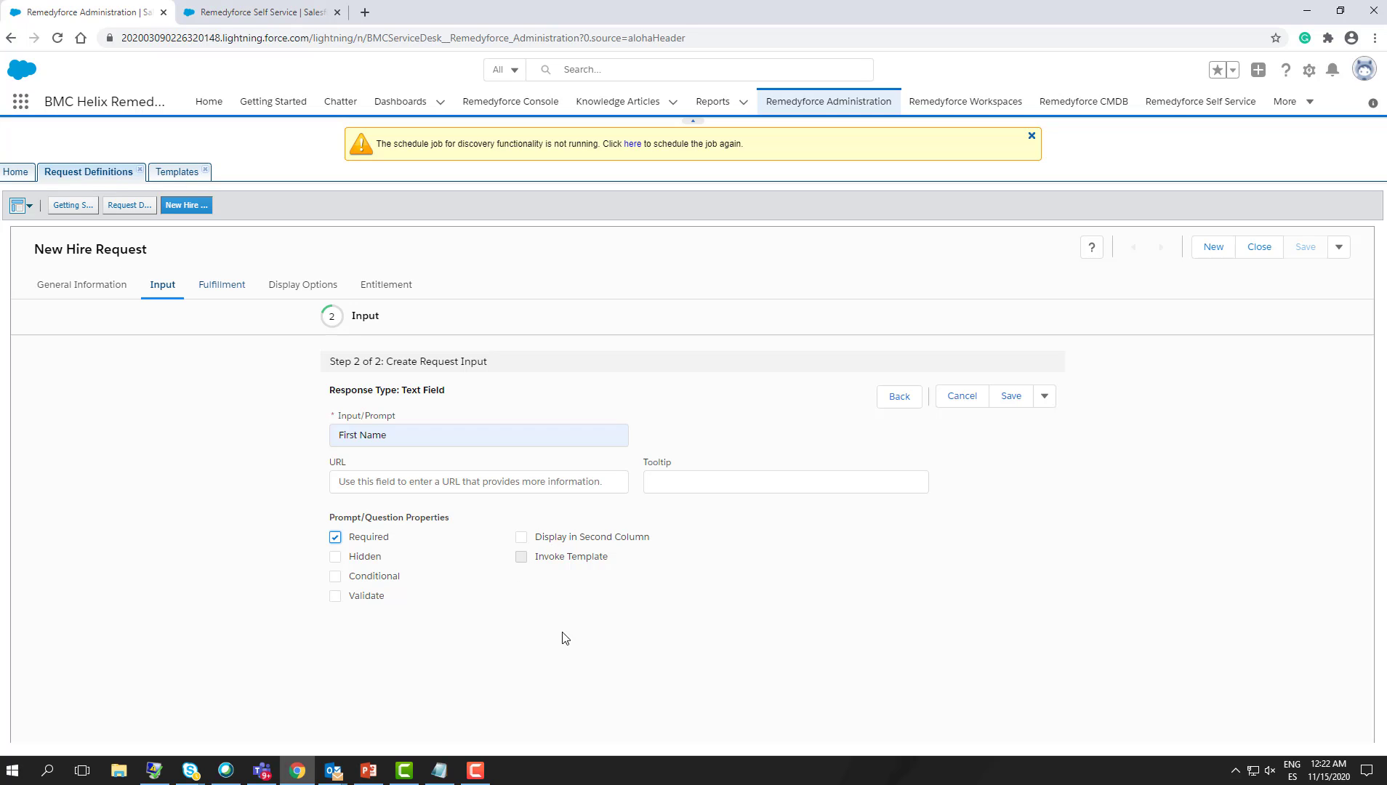
left_click(336, 600)
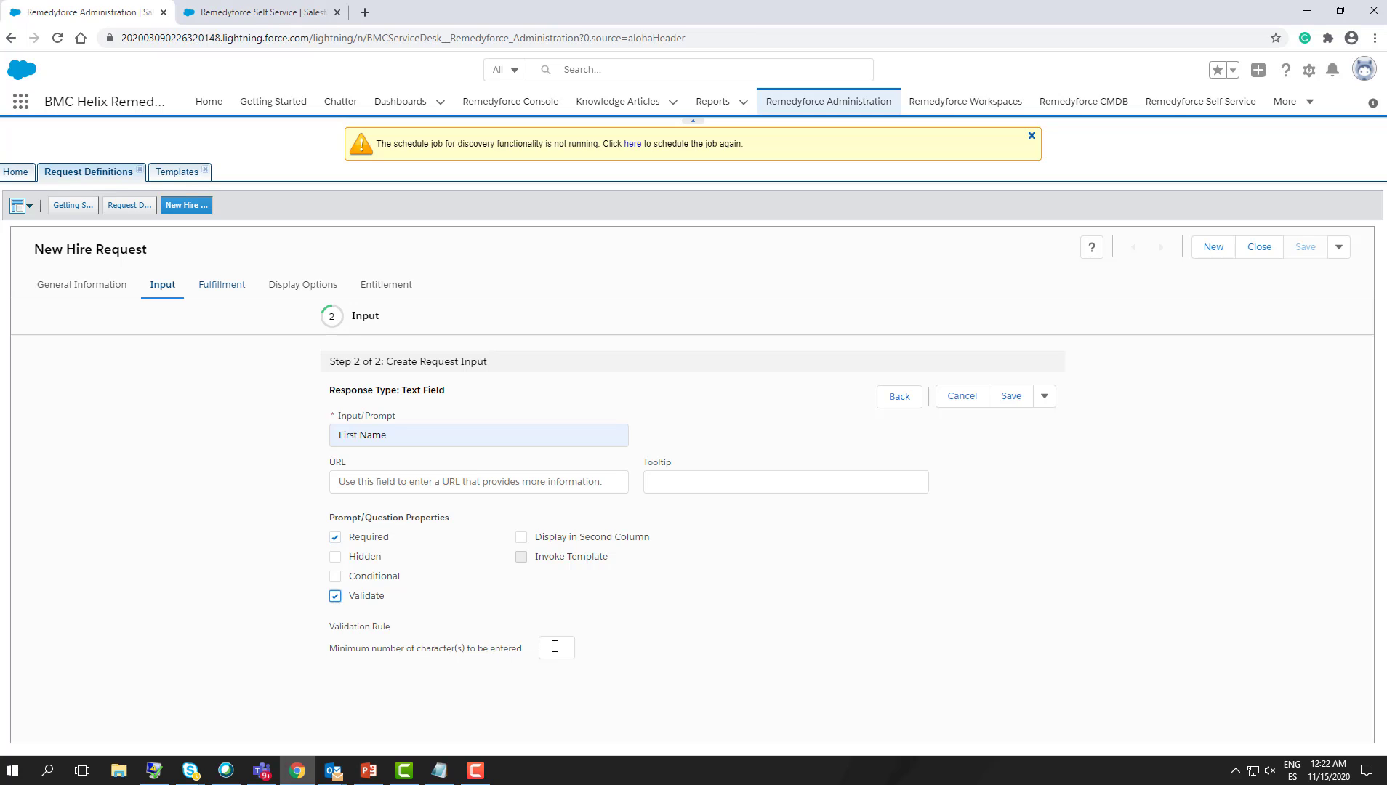
left_click(336, 597)
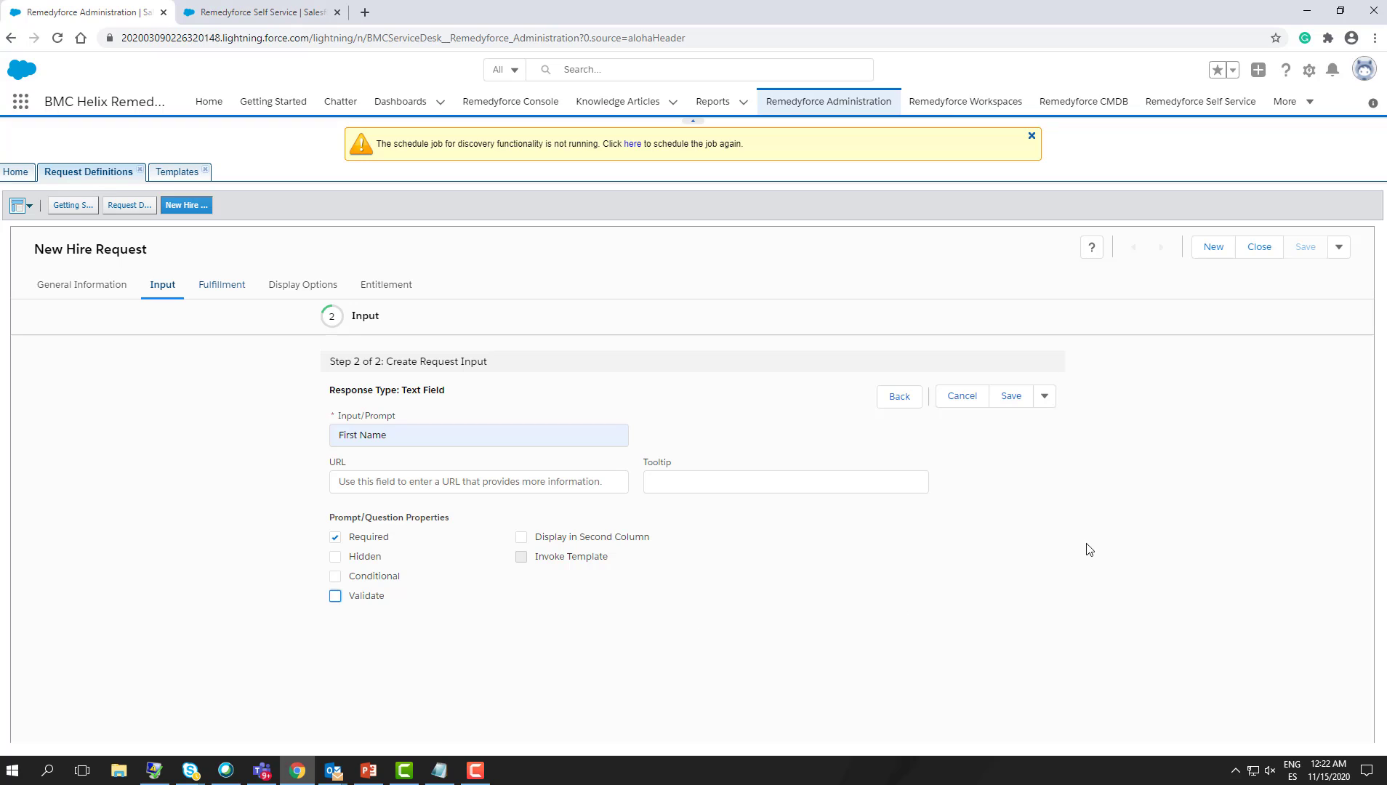
left_click(1011, 396)
left_click(961, 396)
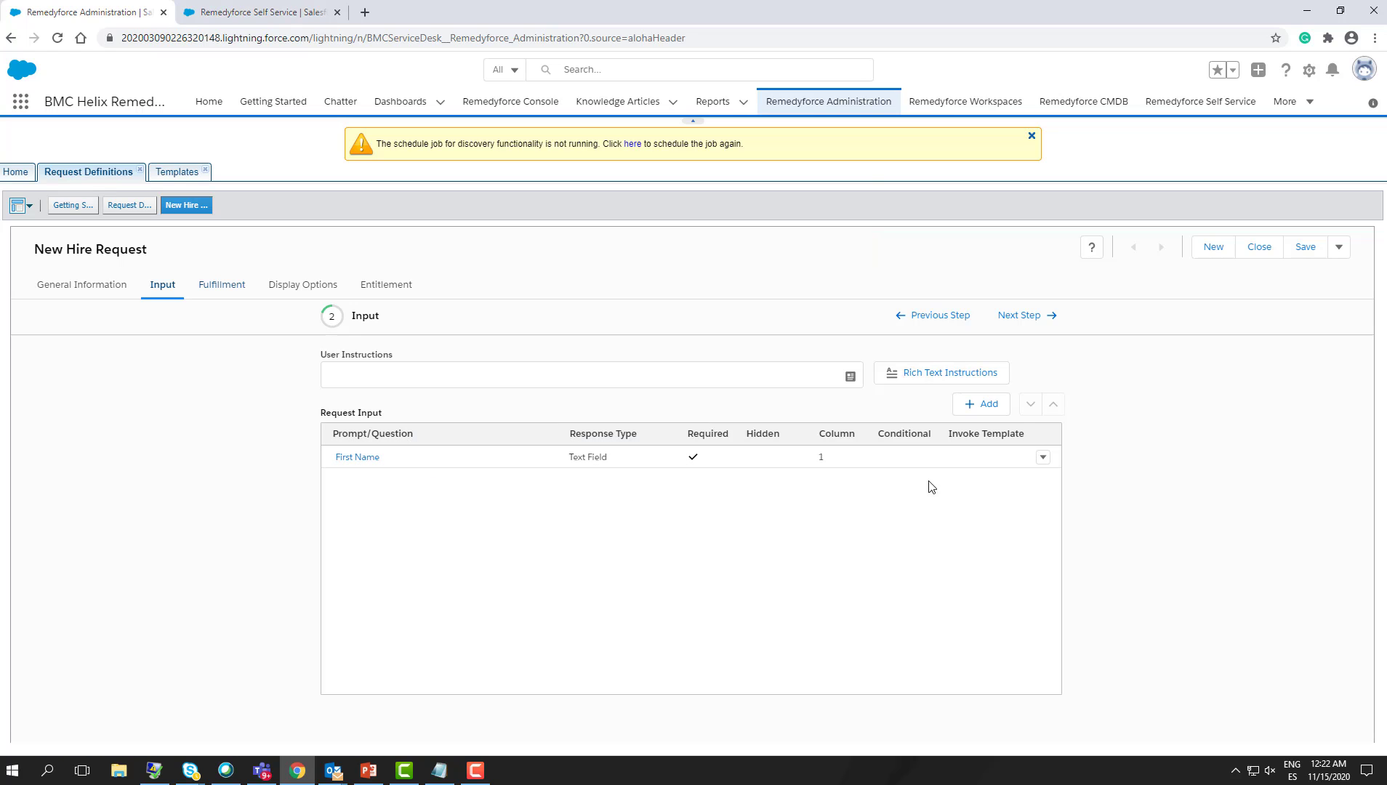
- Add a required Text Field request input with the prompt Last Name, saving it and starting another input
left_click(979, 407)
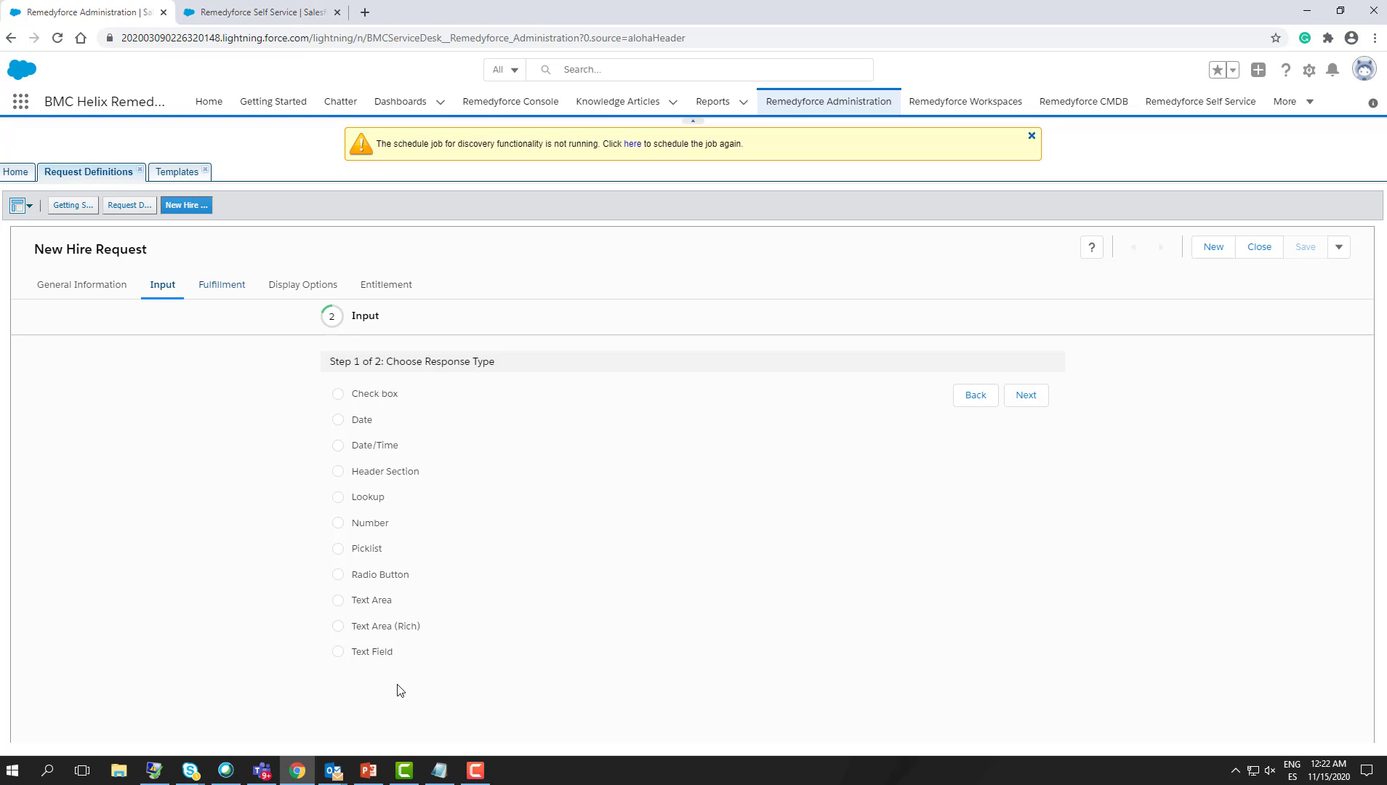
left_click(364, 658)
left_click(1025, 400)
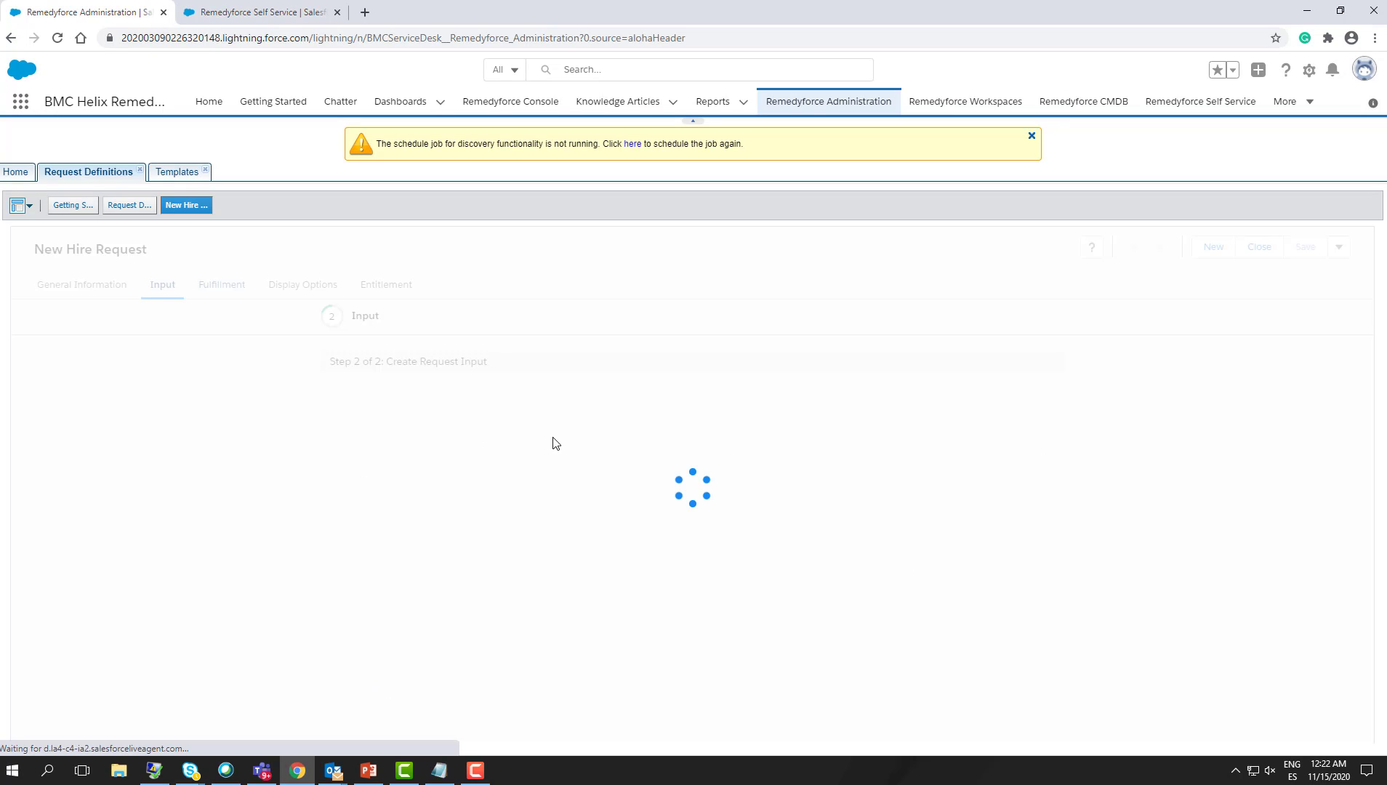
left_click(381, 436)
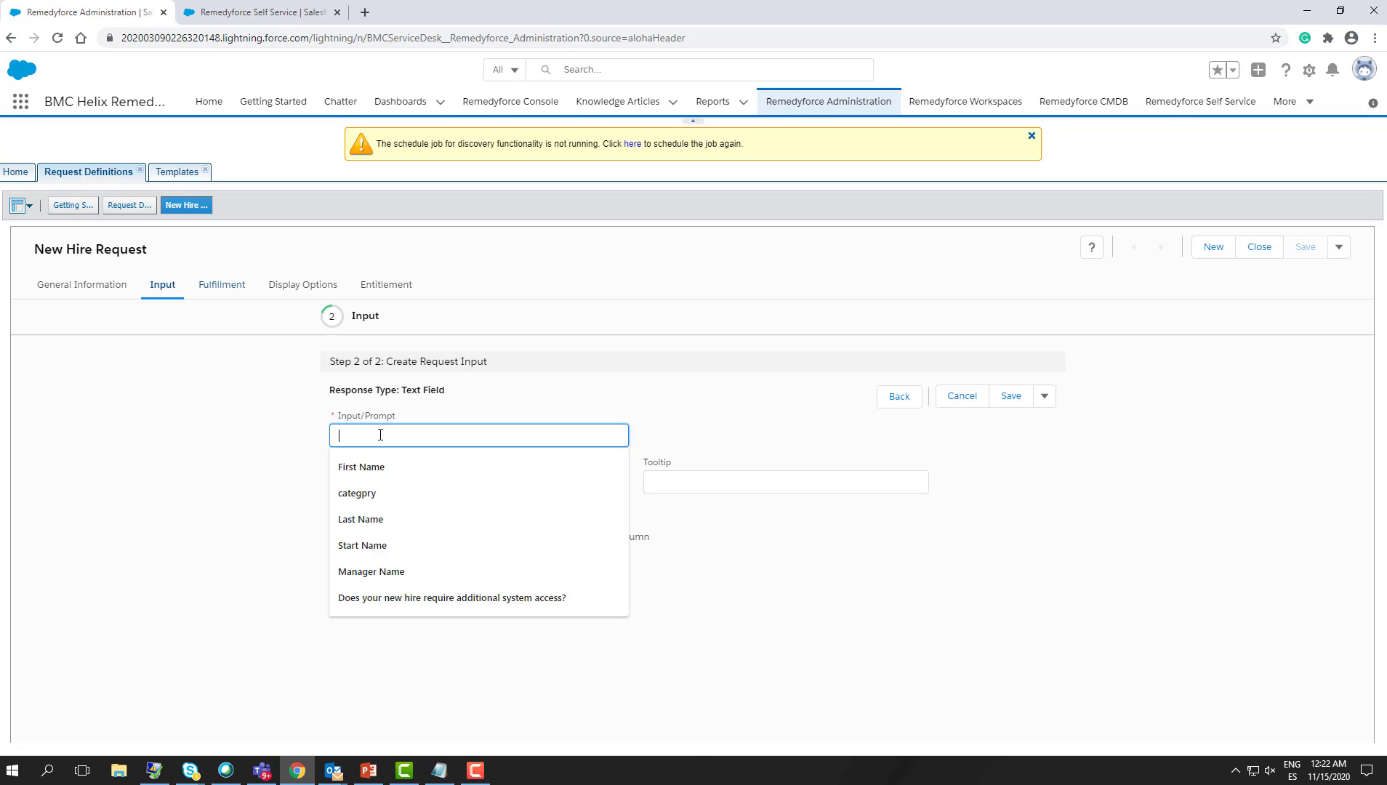
left_click(371, 520)
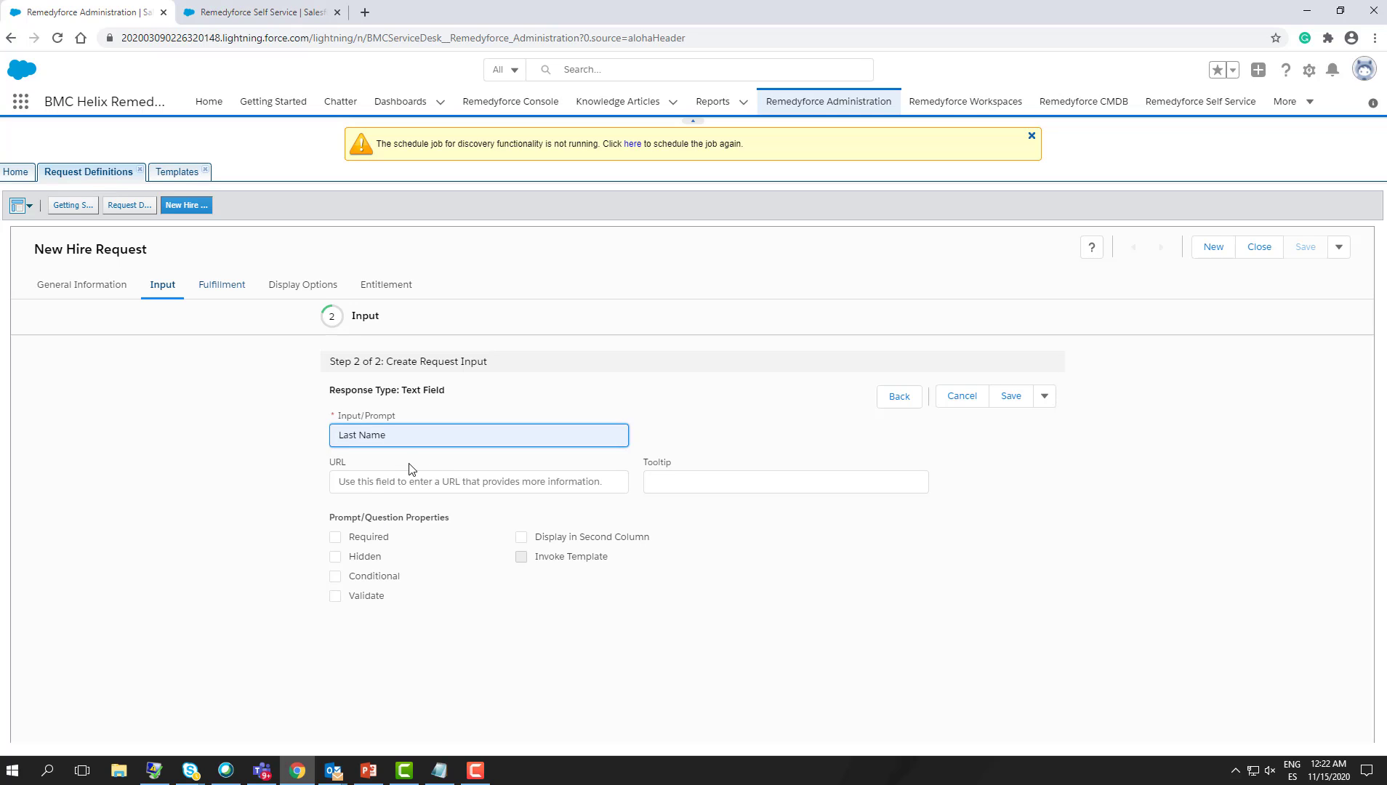
left_click(337, 538)
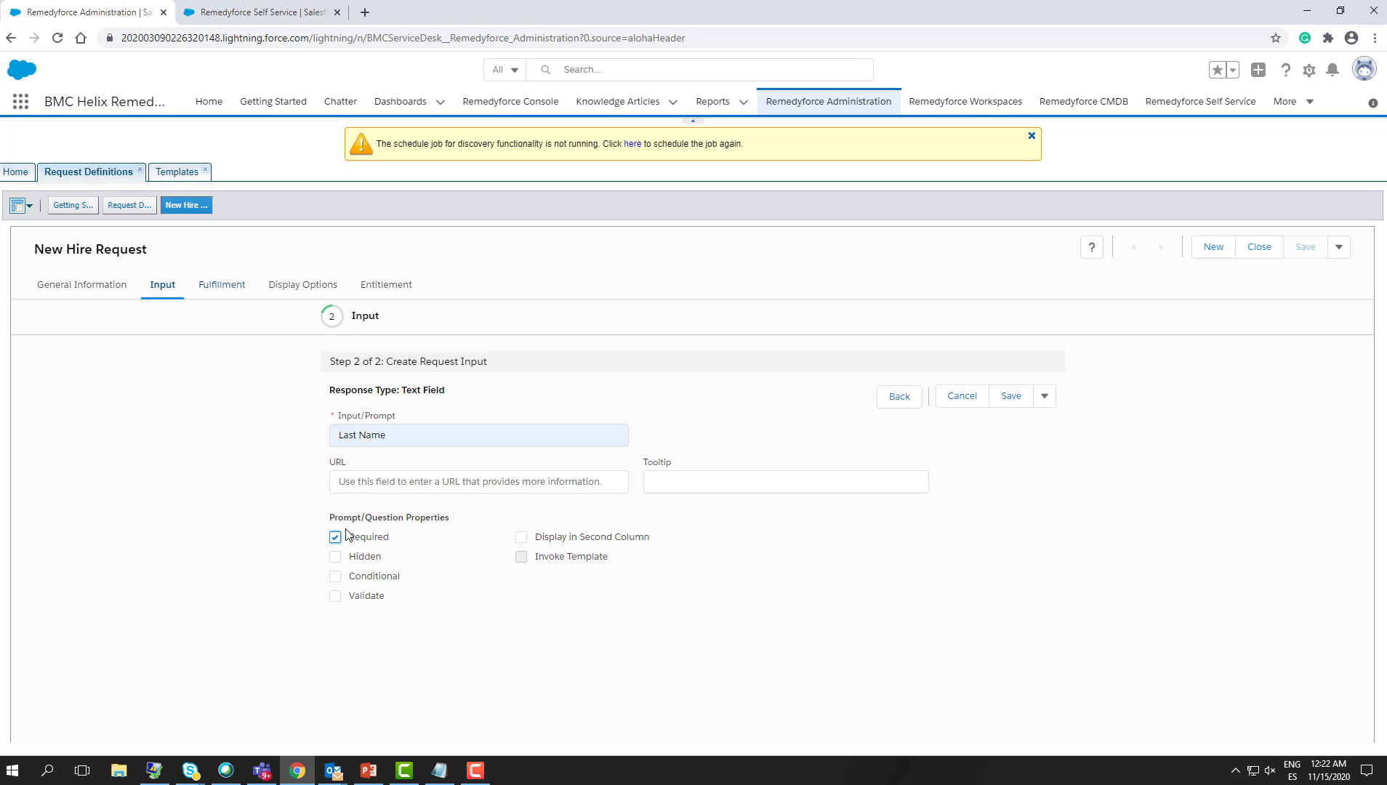
left_click(1045, 400)
left_click(1020, 449)
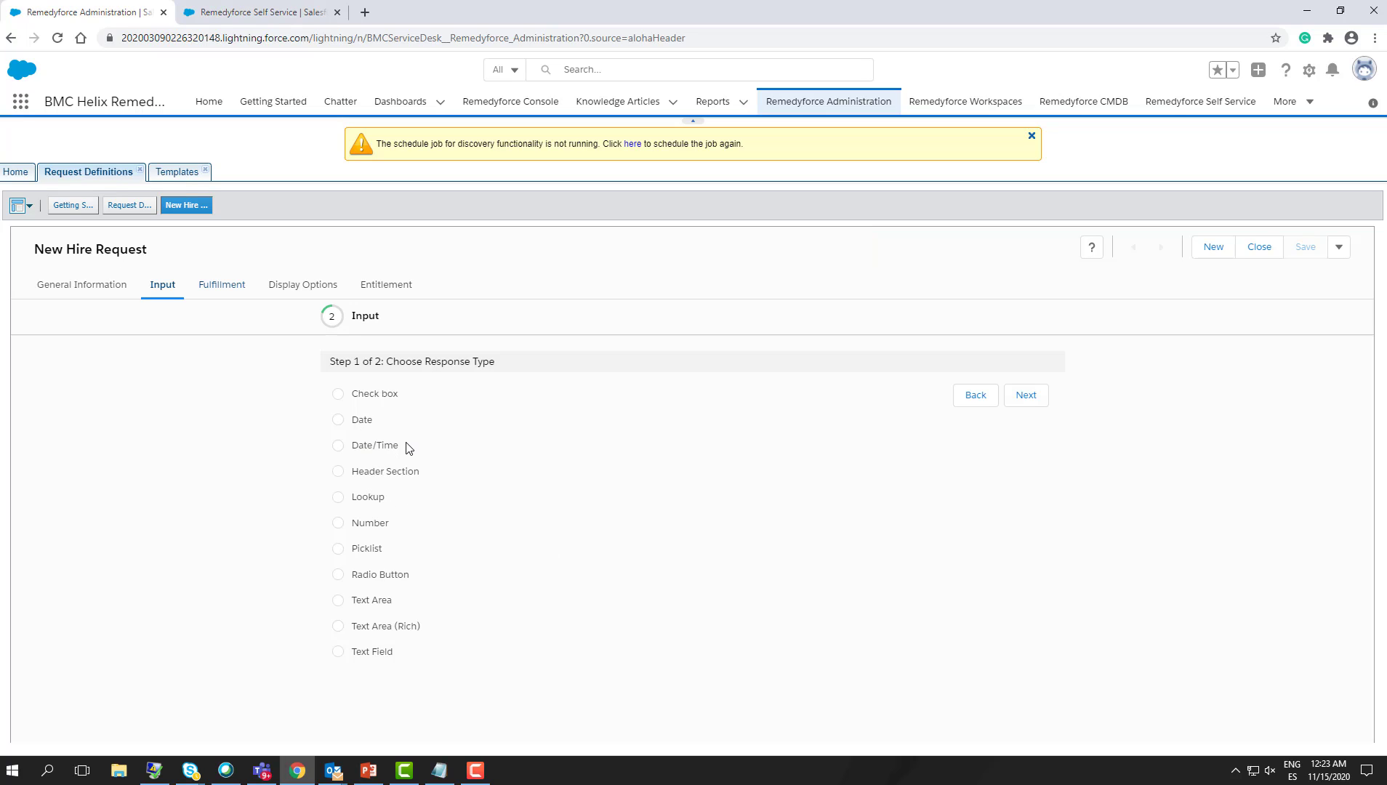
- Create a required Date request input with the prompt Start Date, saving it and starting another input
left_click(338, 421)
left_click(1024, 397)
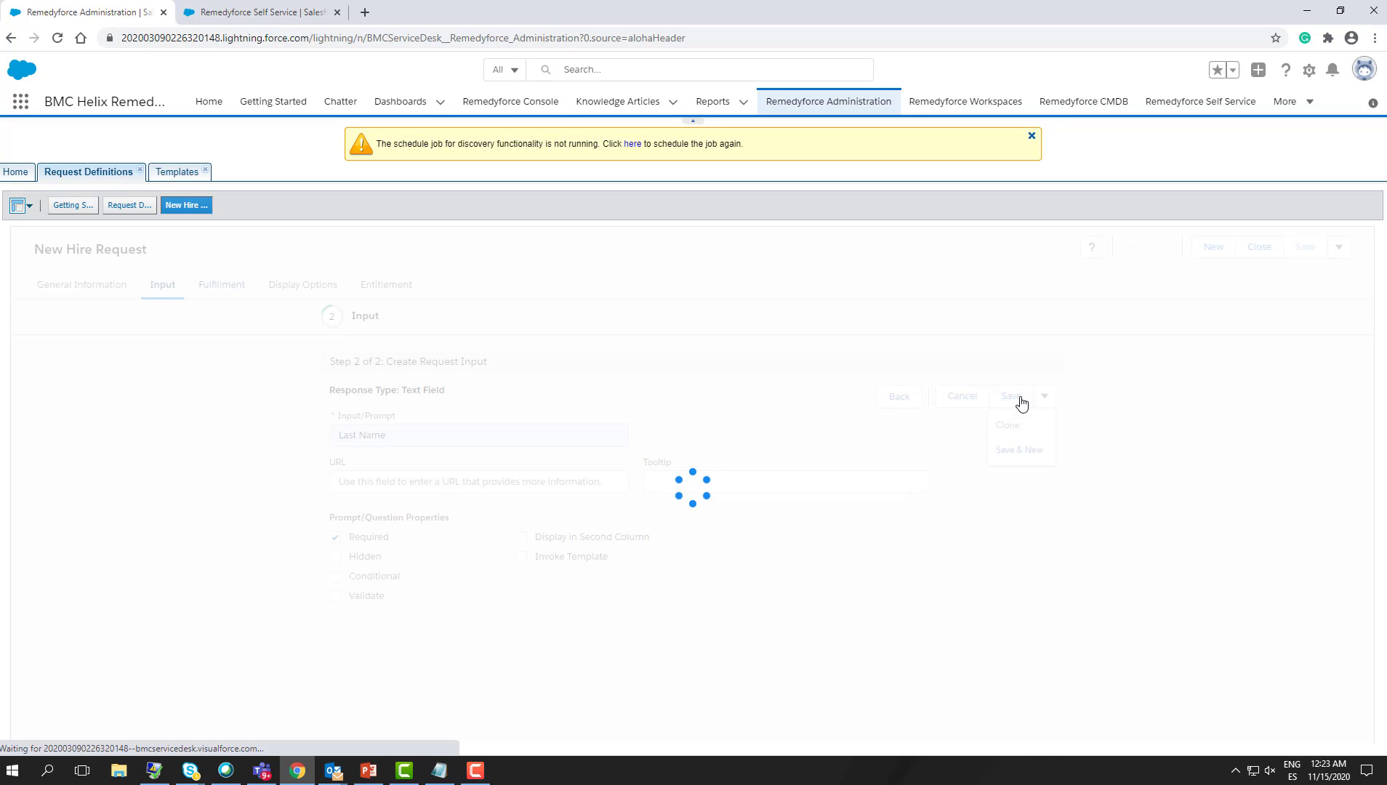
left_click(437, 437)
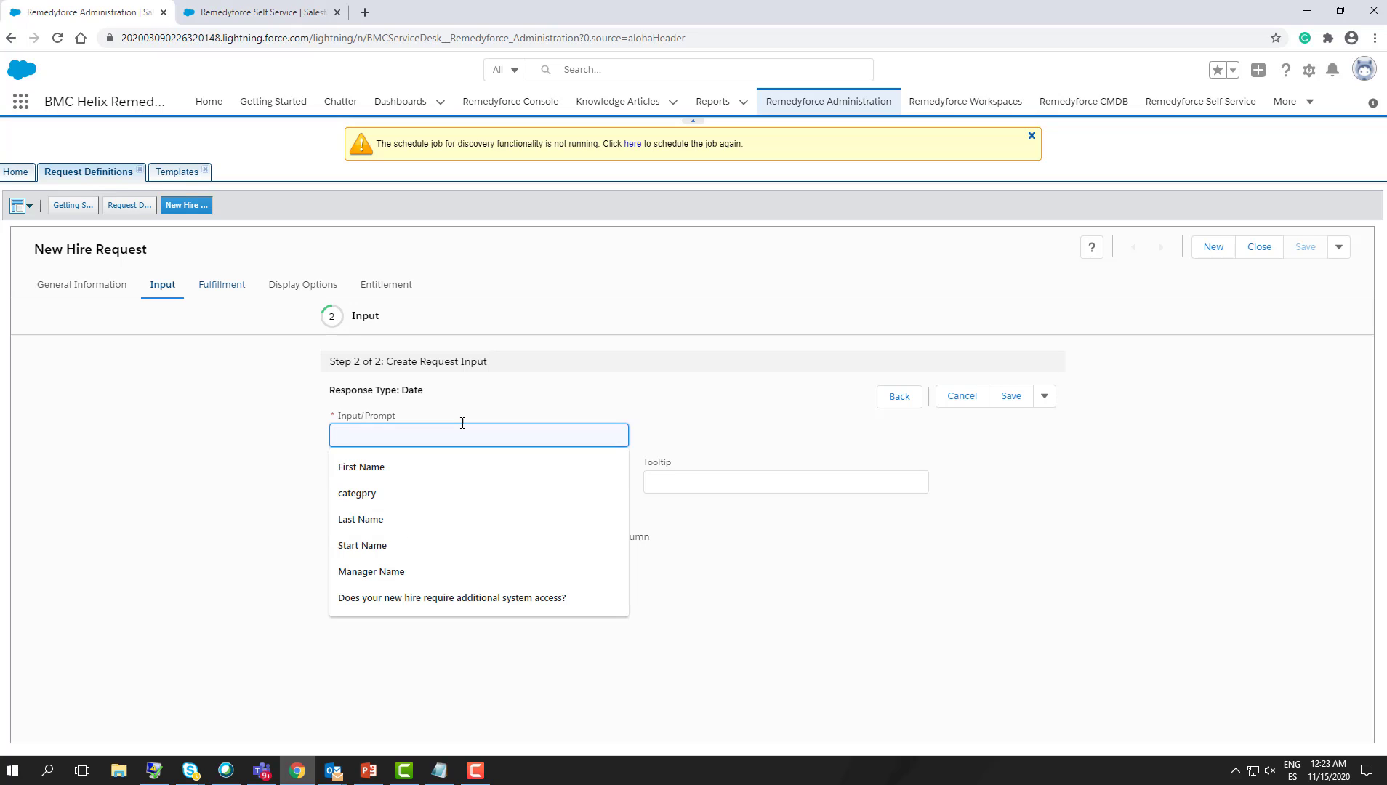
type("Satr")
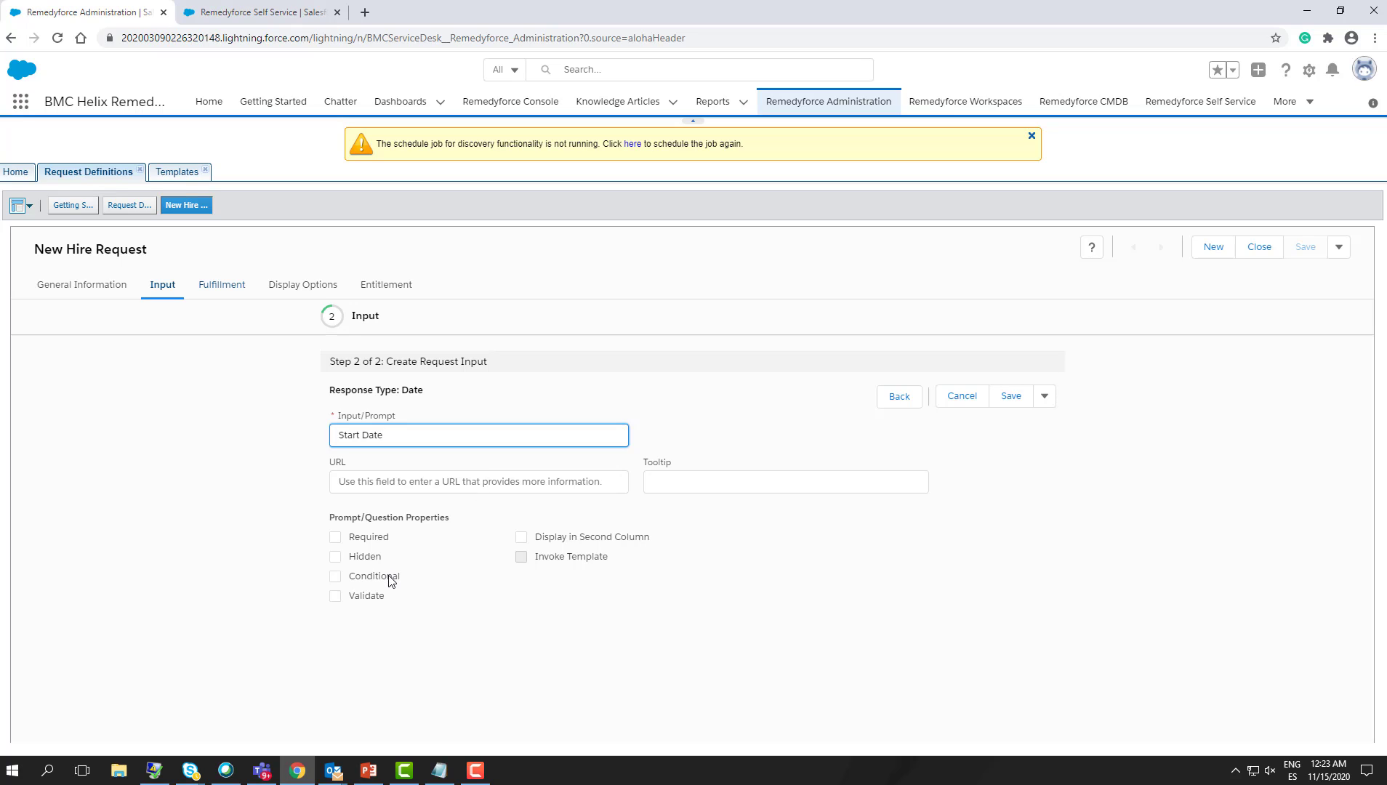
left_click(378, 539)
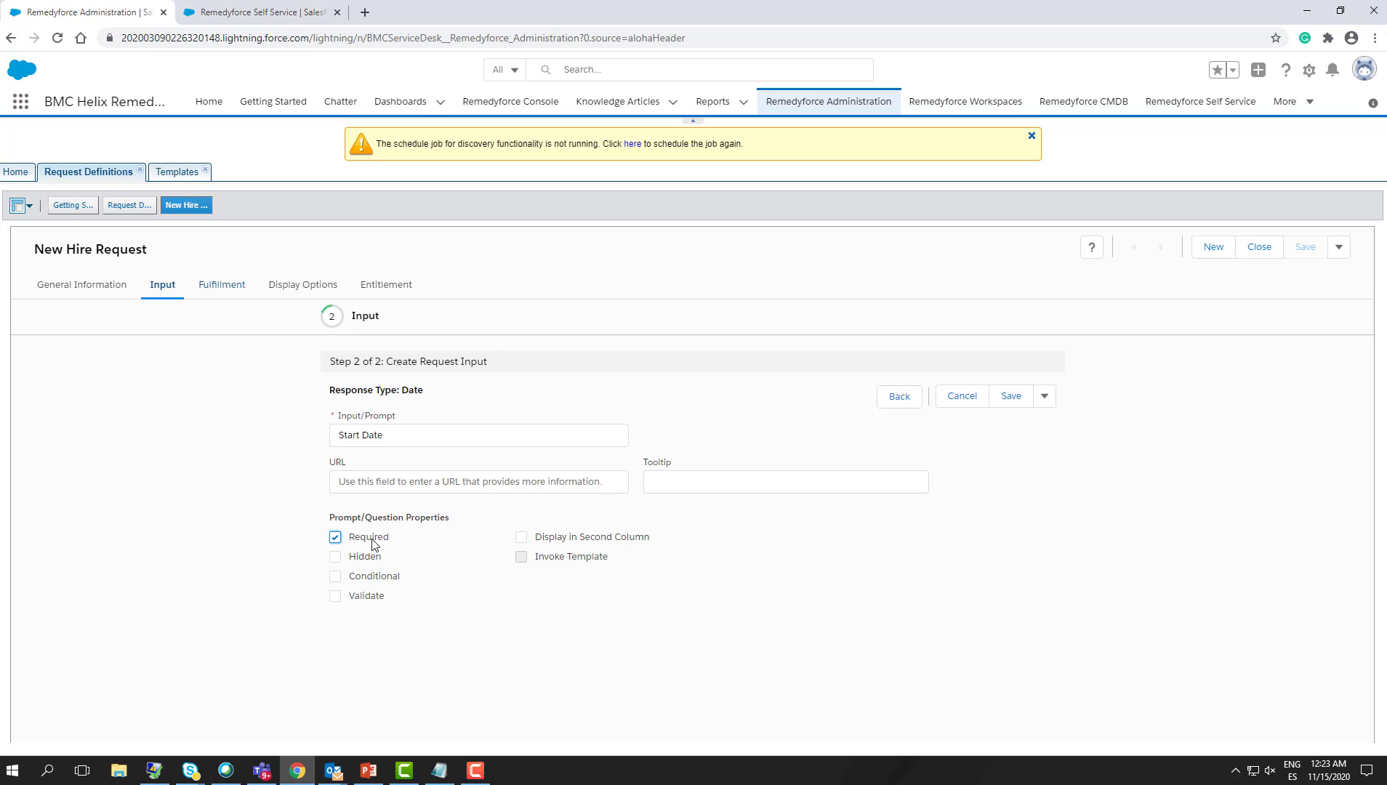
left_click(1047, 401)
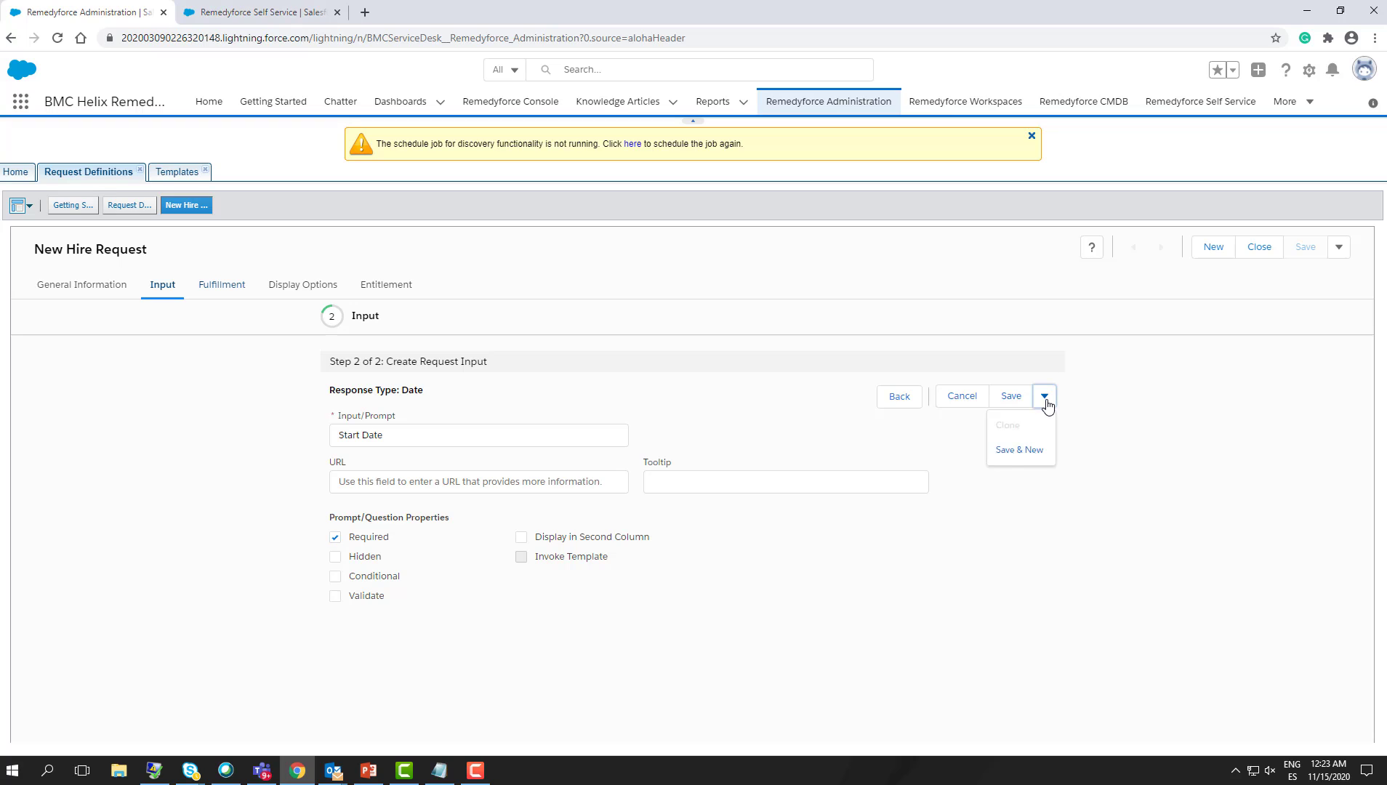
left_click(1013, 450)
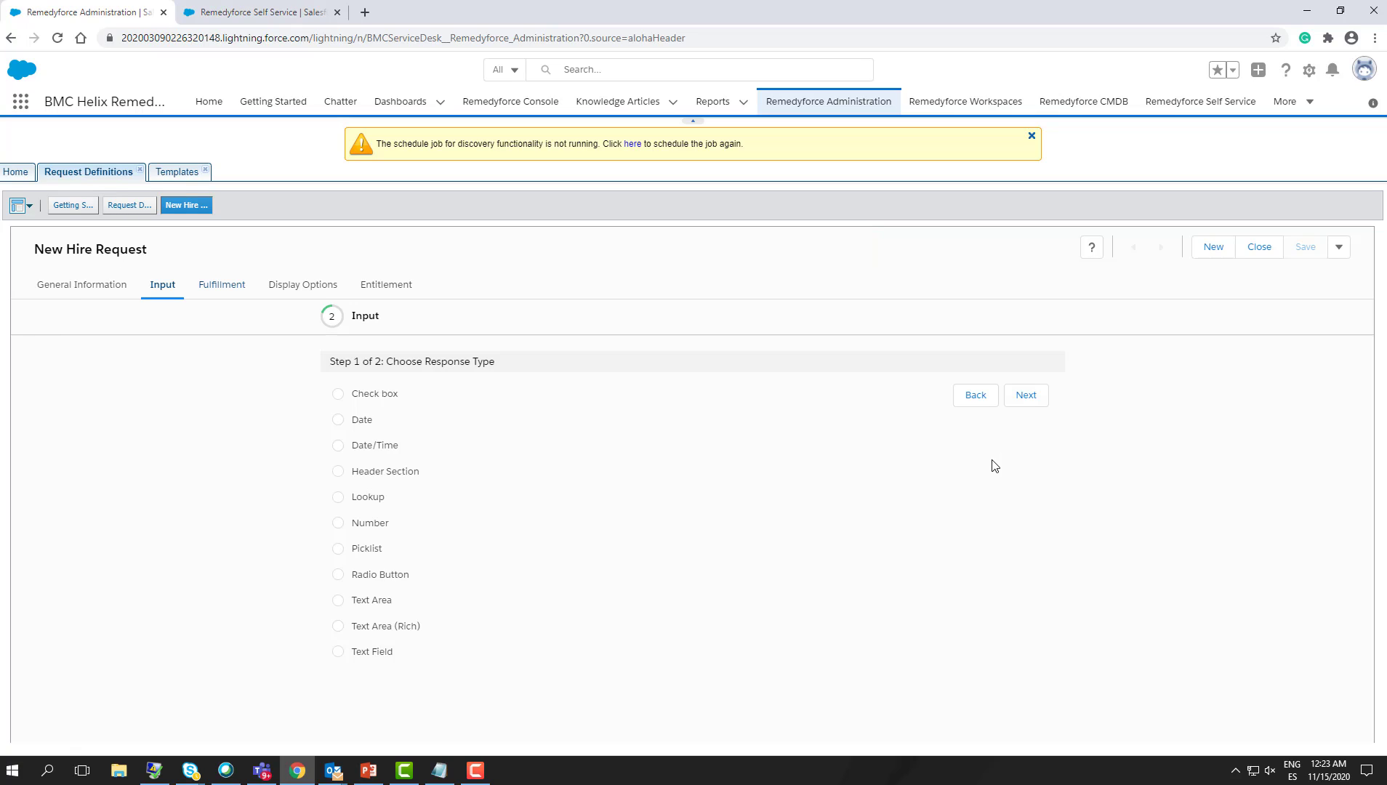
- Start a request input with the Lookup response type and set its lookup object to User
left_click(385, 500)
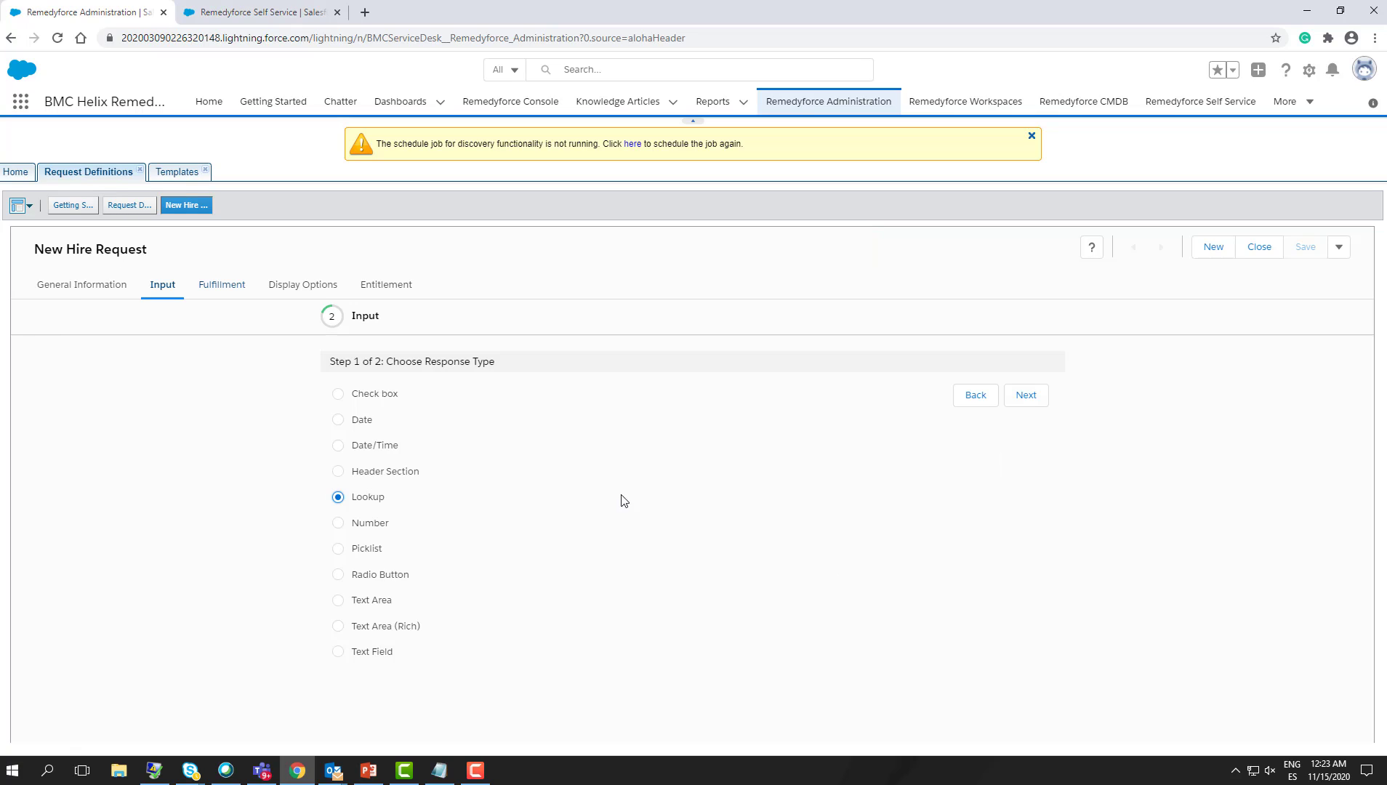
left_click(1027, 396)
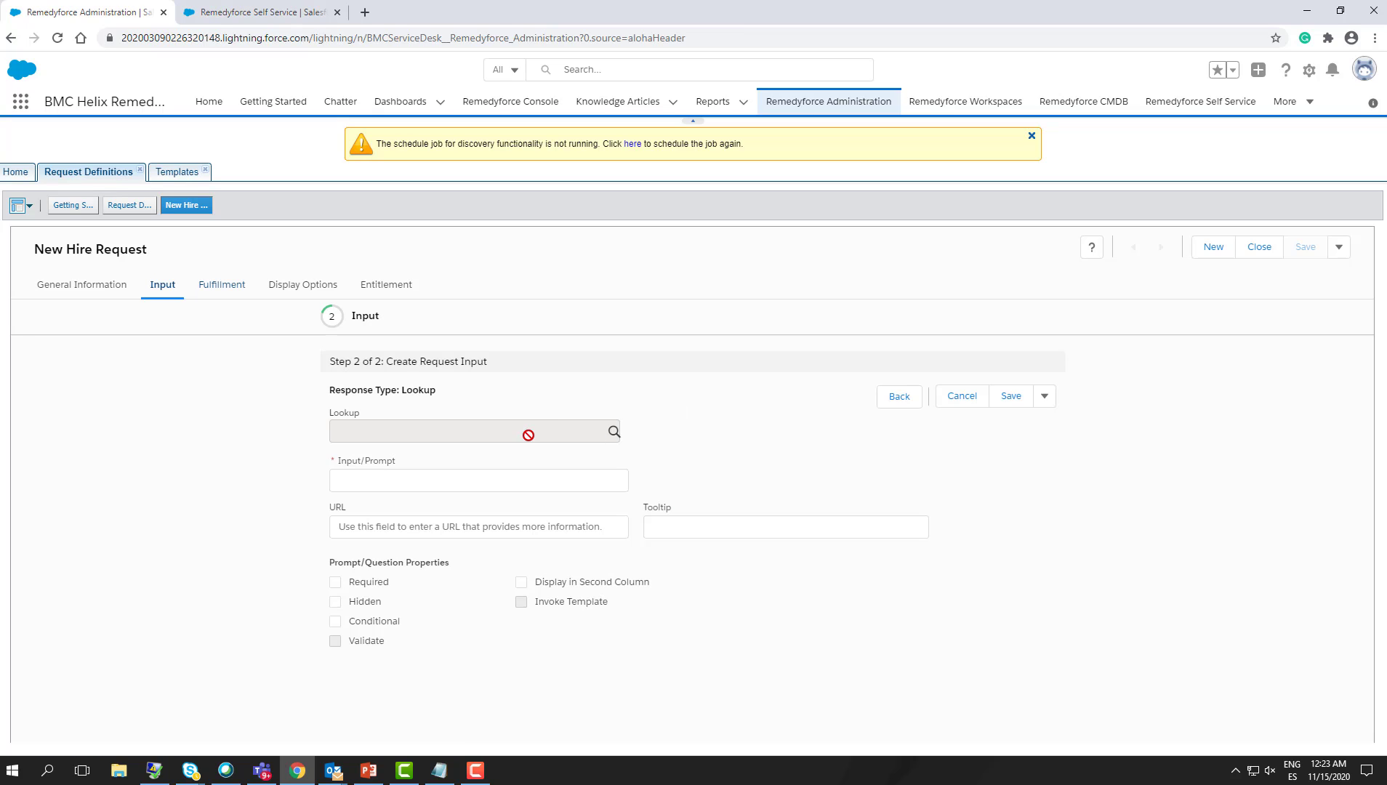
left_click(614, 434)
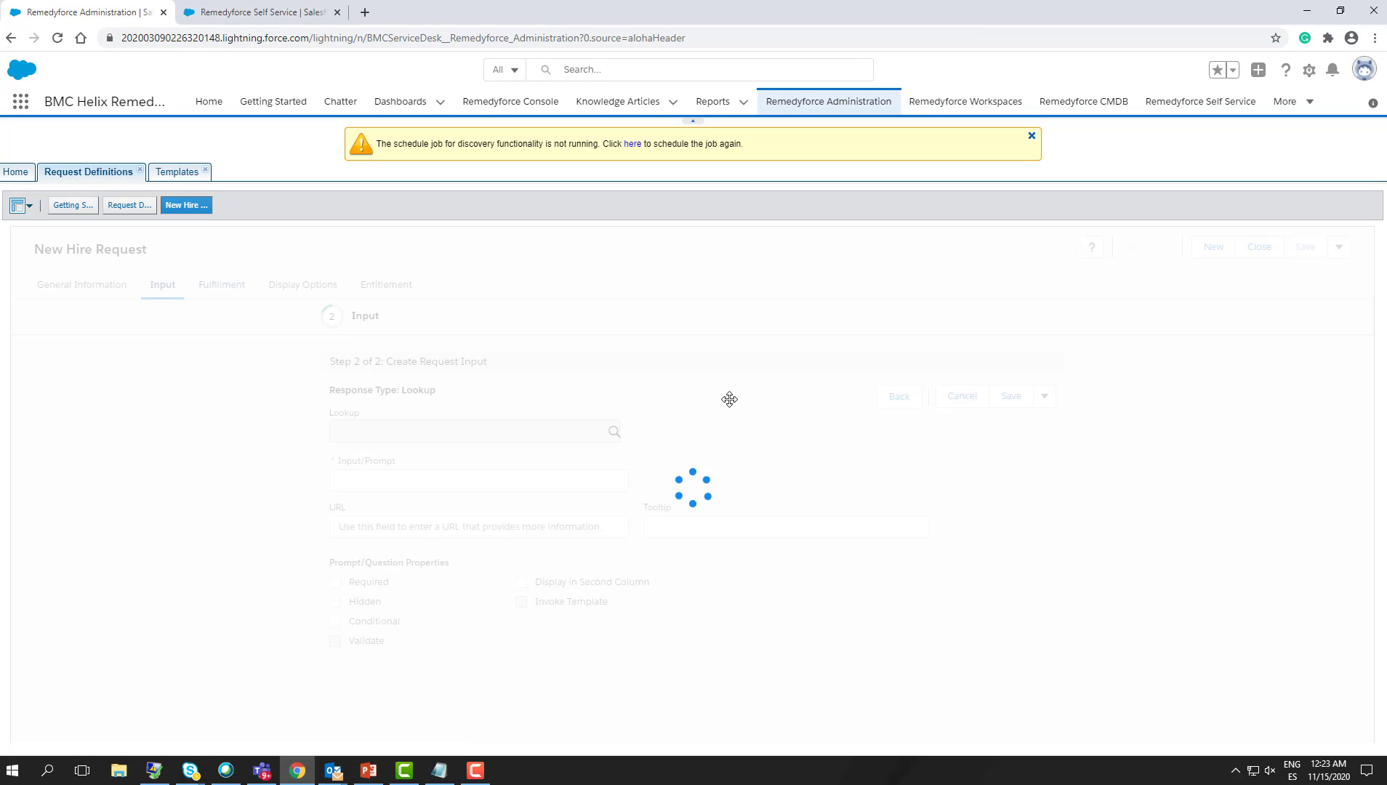
left_click(703, 448)
type("user")
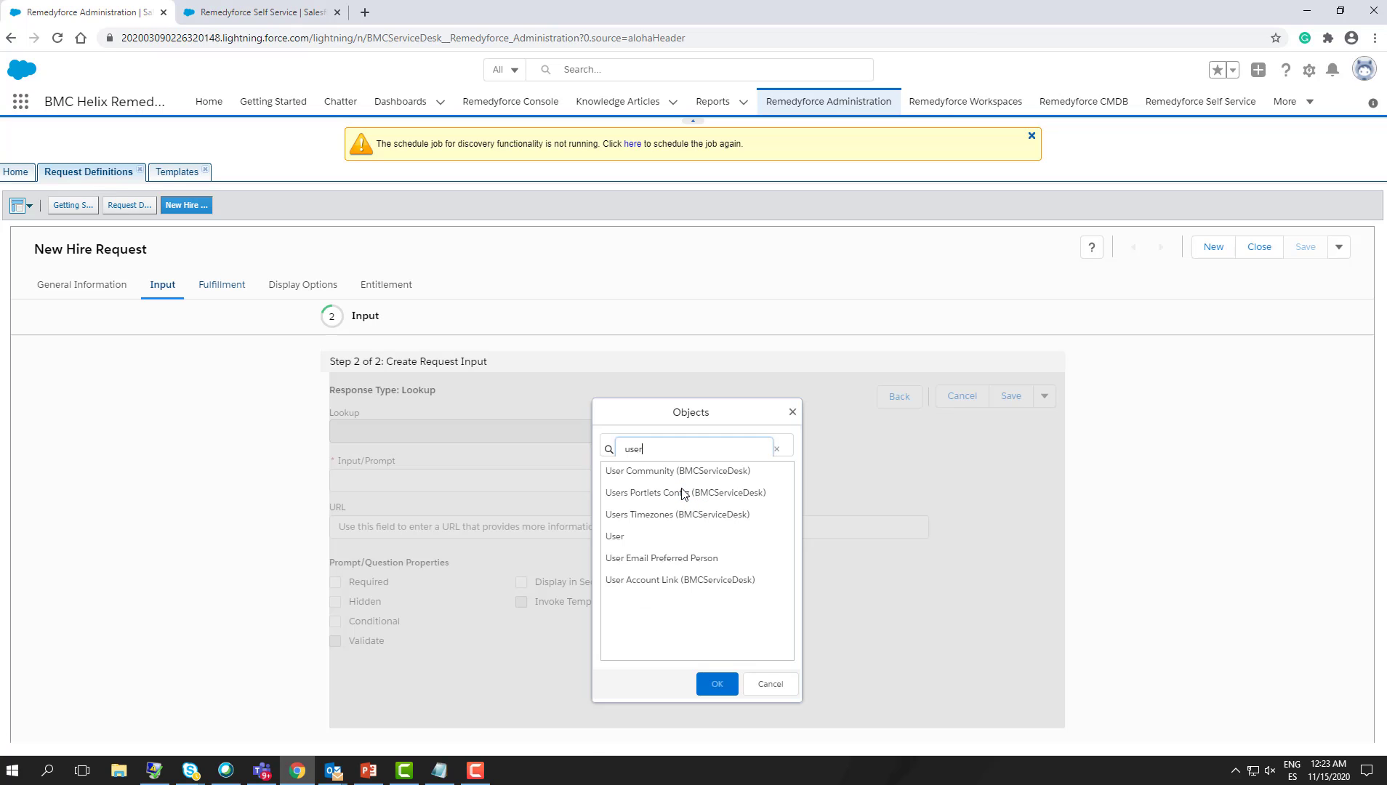
left_click(641, 539)
left_click(714, 683)
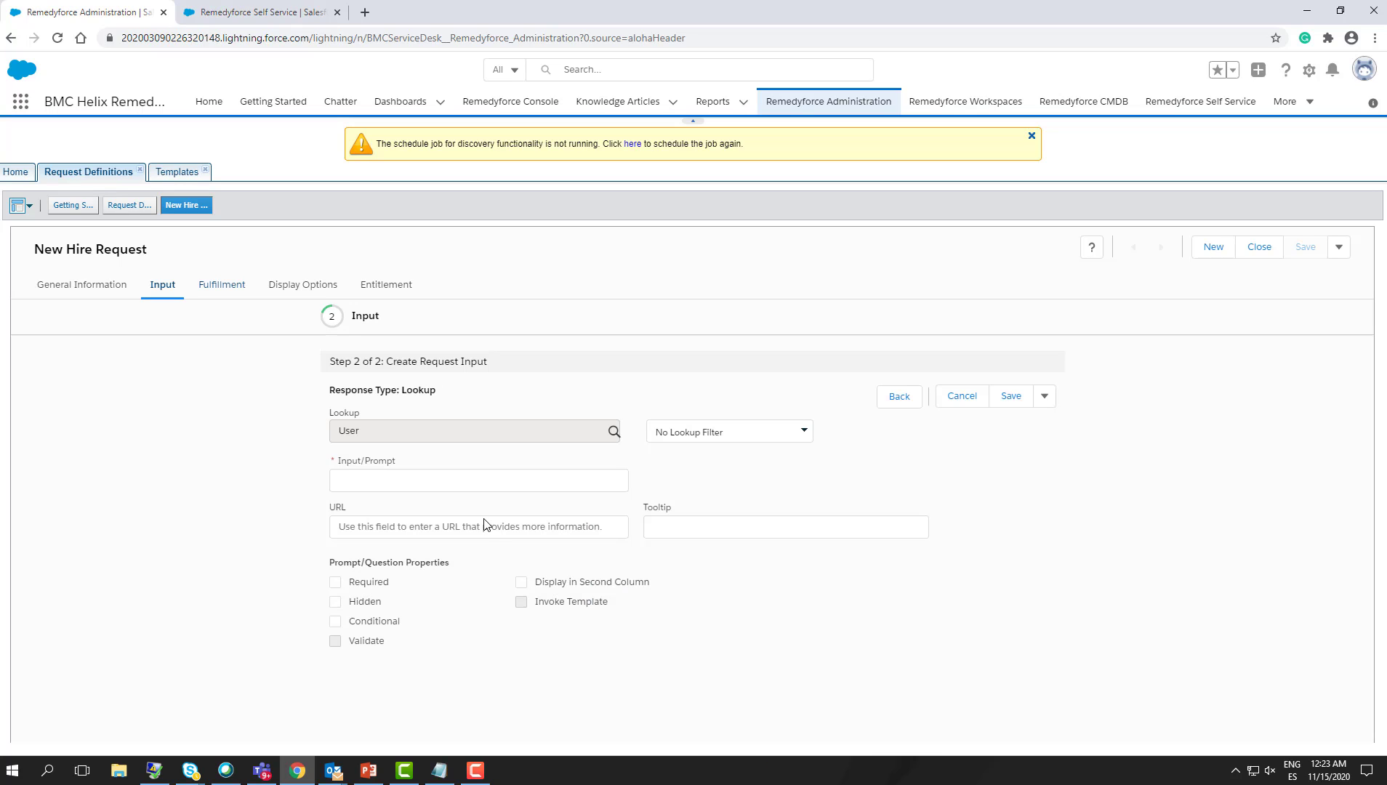
- Examine the filter types and filterable fields of a new User lookup filter, cancelling it and returning the setting to No Lookup Filter
left_click(678, 437)
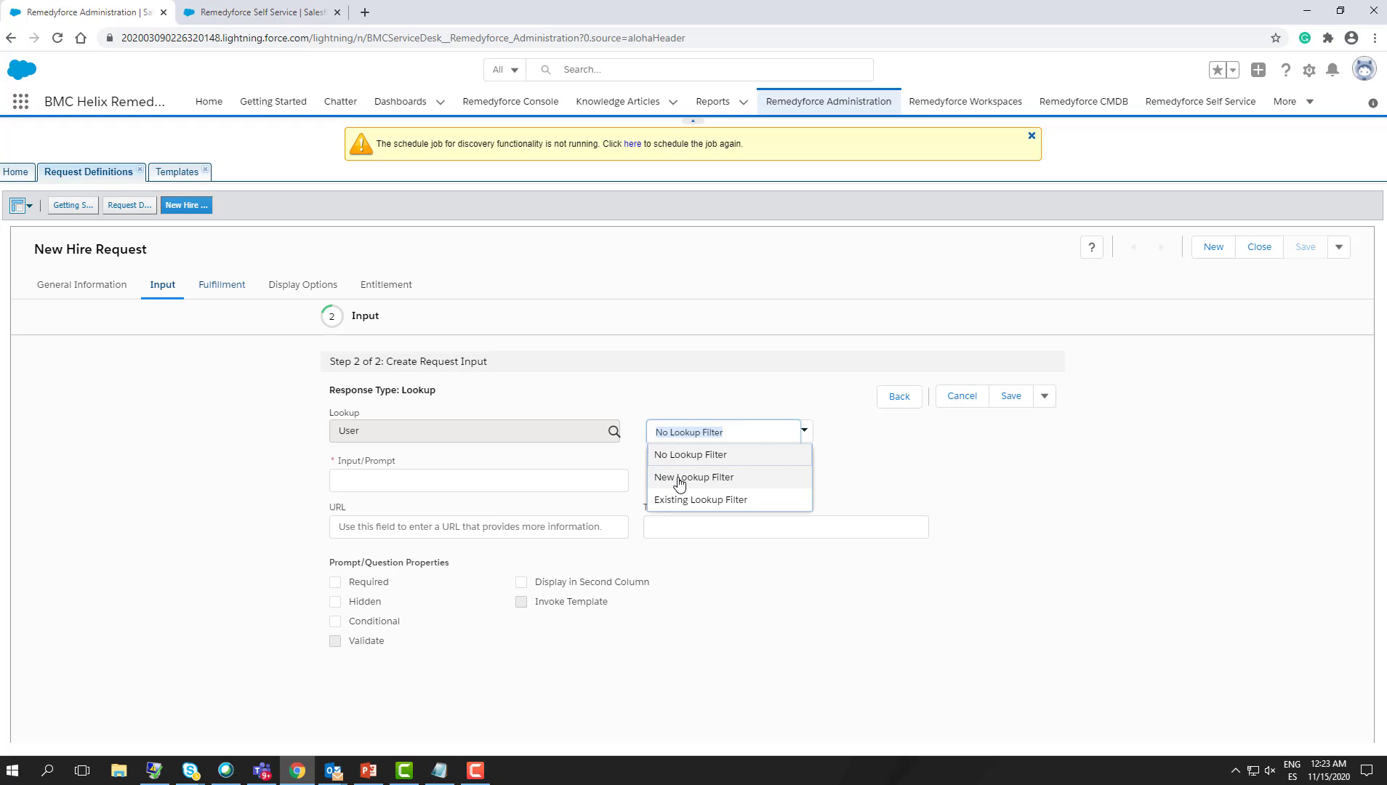
left_click(679, 477)
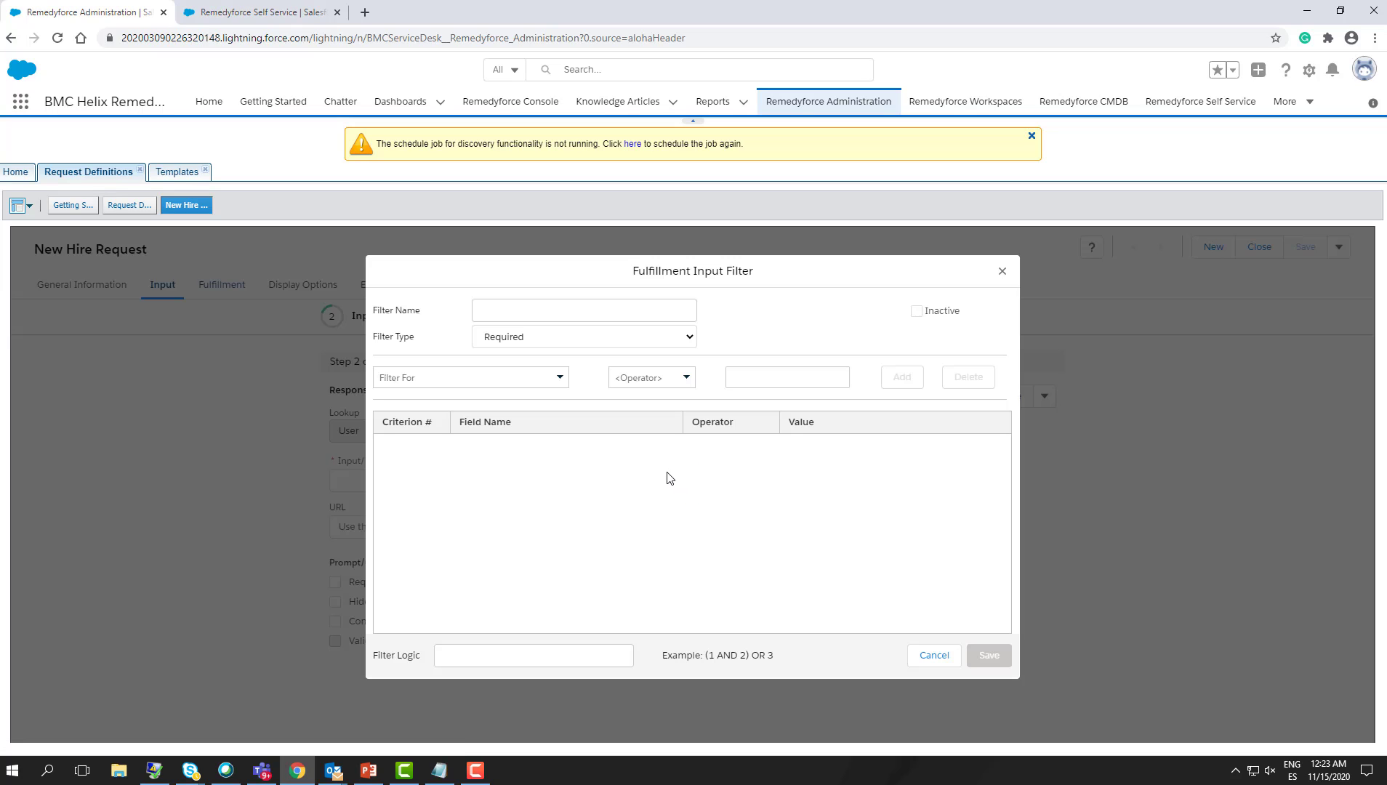
left_click(504, 339)
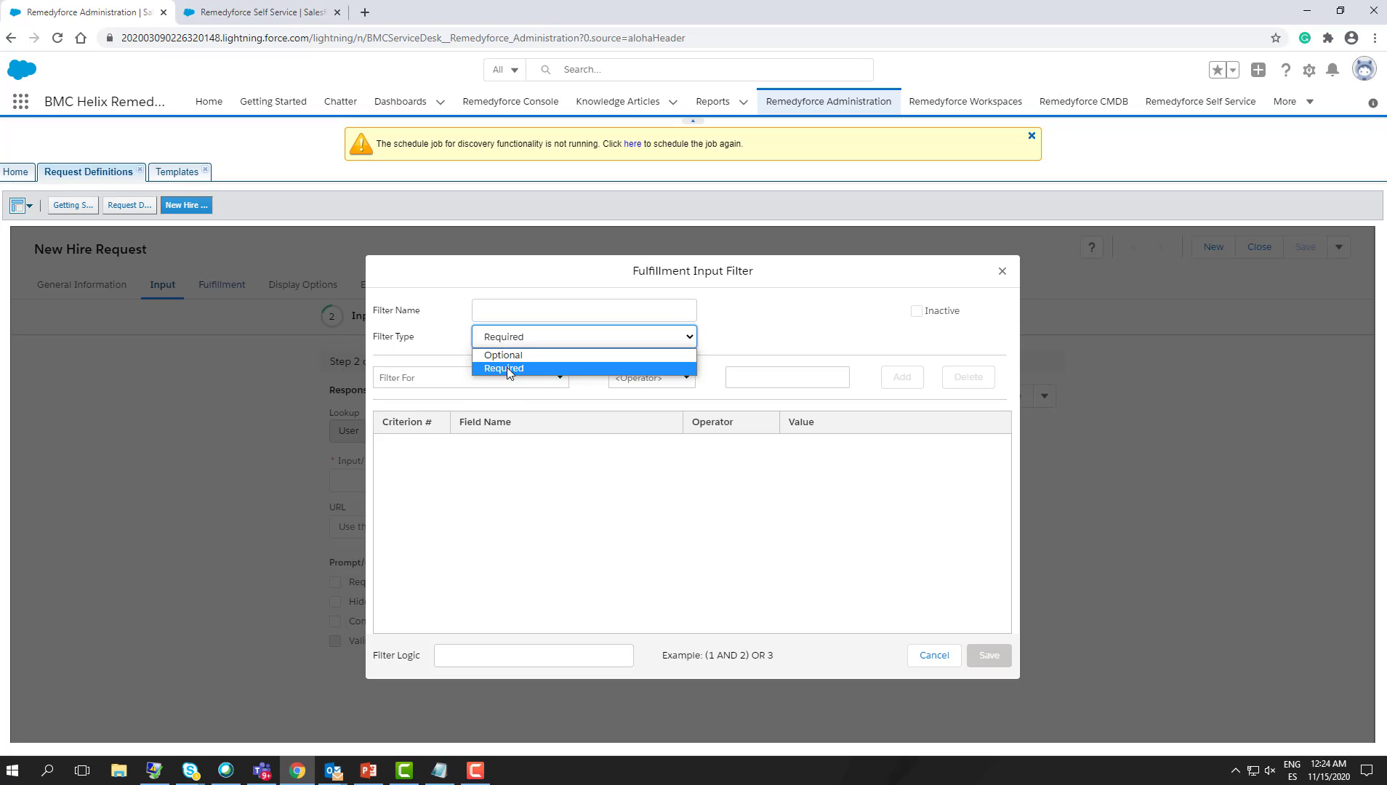
left_click(410, 380)
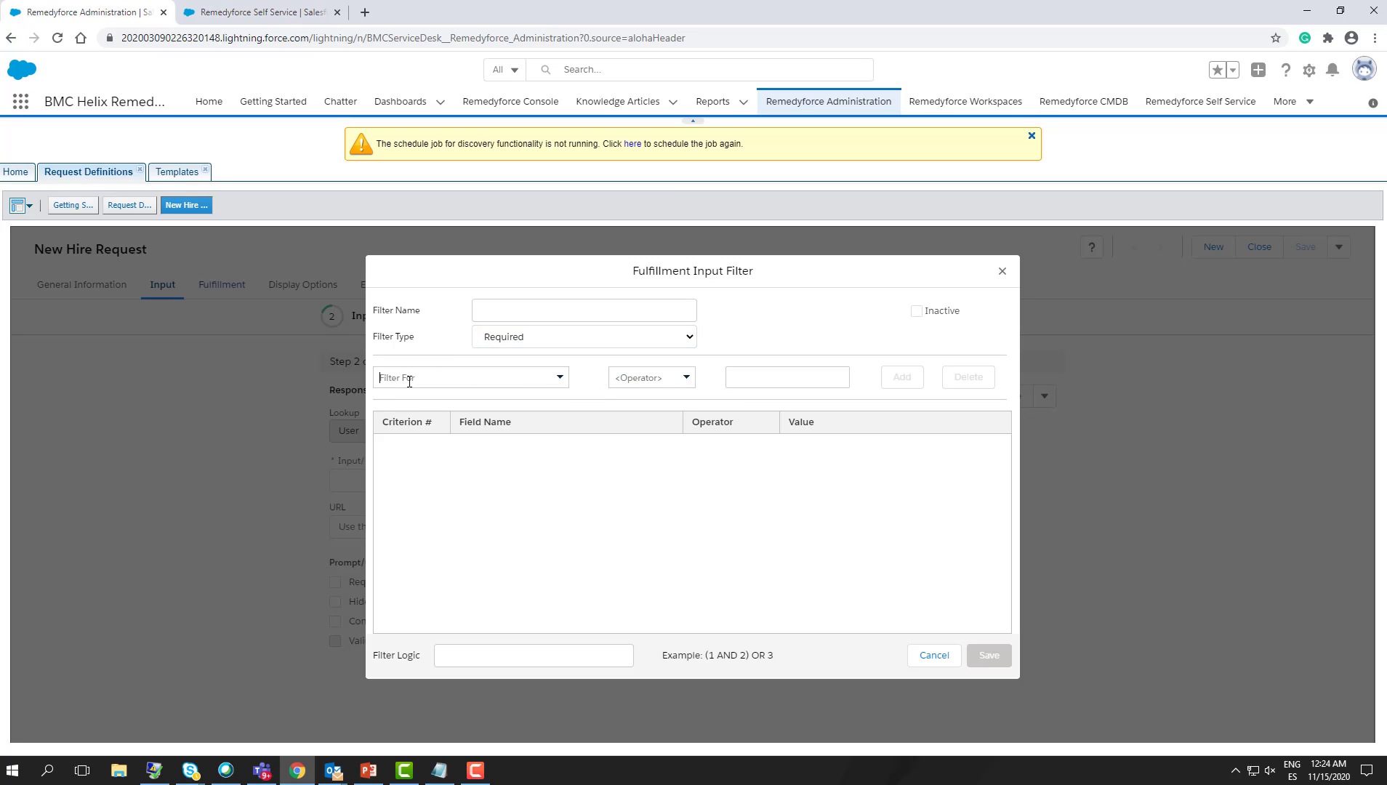
left_click(558, 378)
scroll(482, 458, "down", 5)
scroll(483, 469, "down", 15)
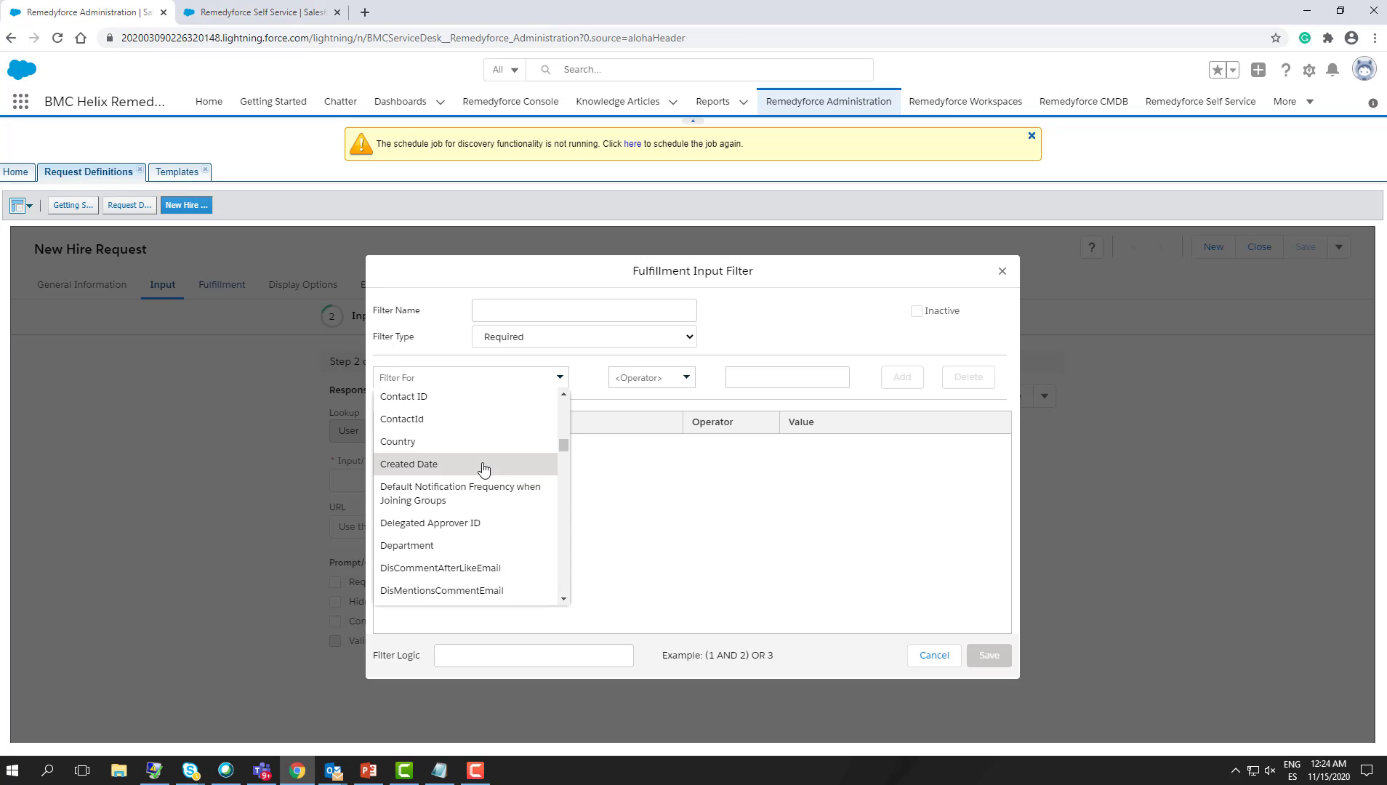
scroll(487, 465, "down", 7)
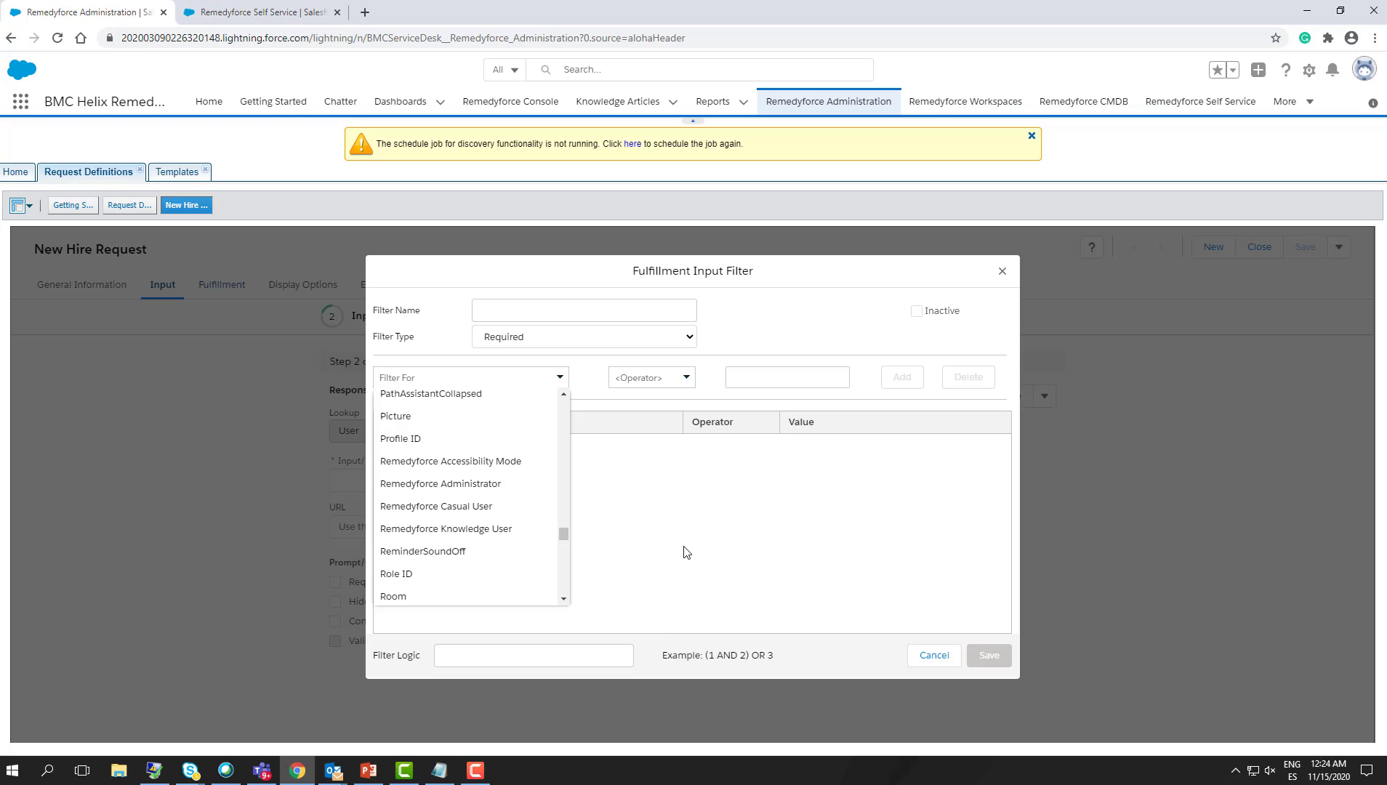
left_click(614, 532)
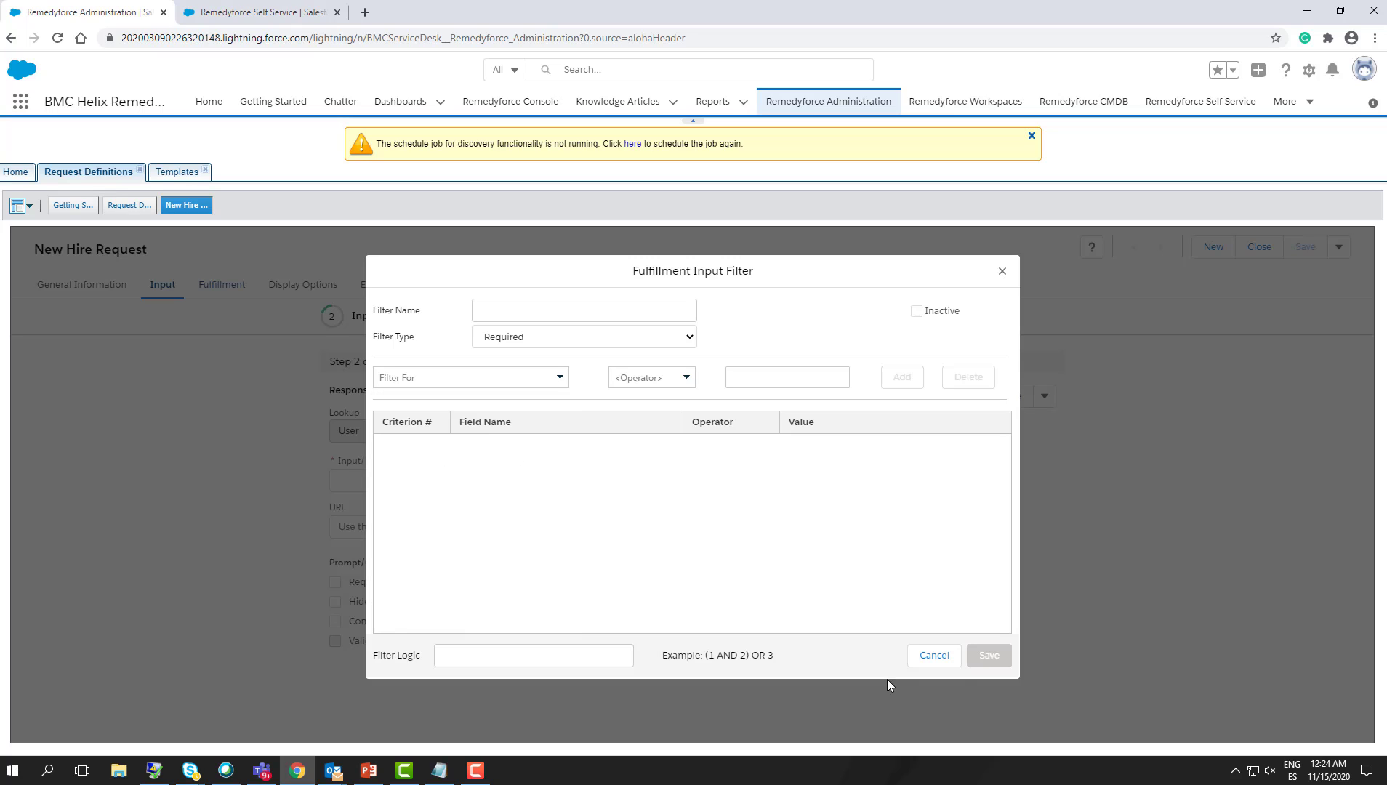
left_click(934, 656)
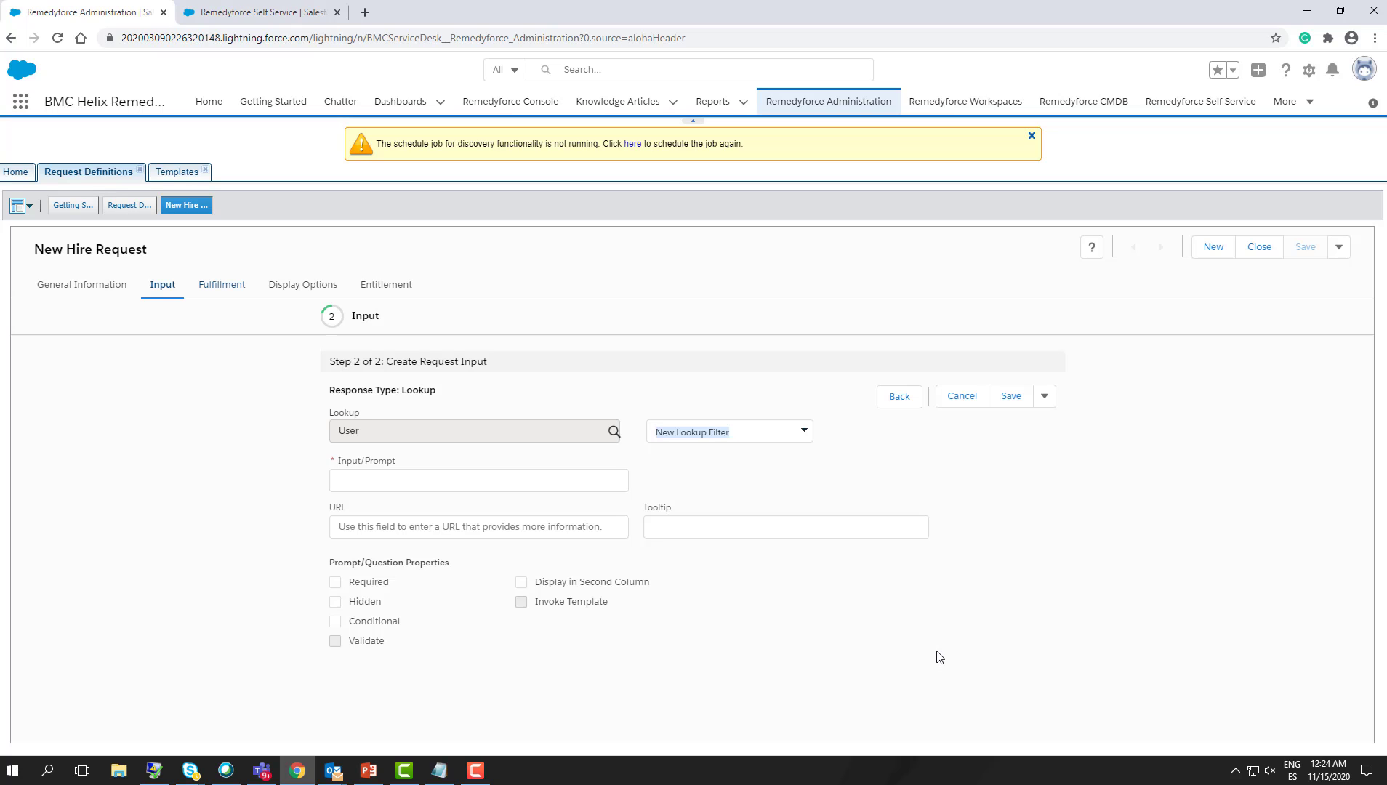
left_click(780, 432)
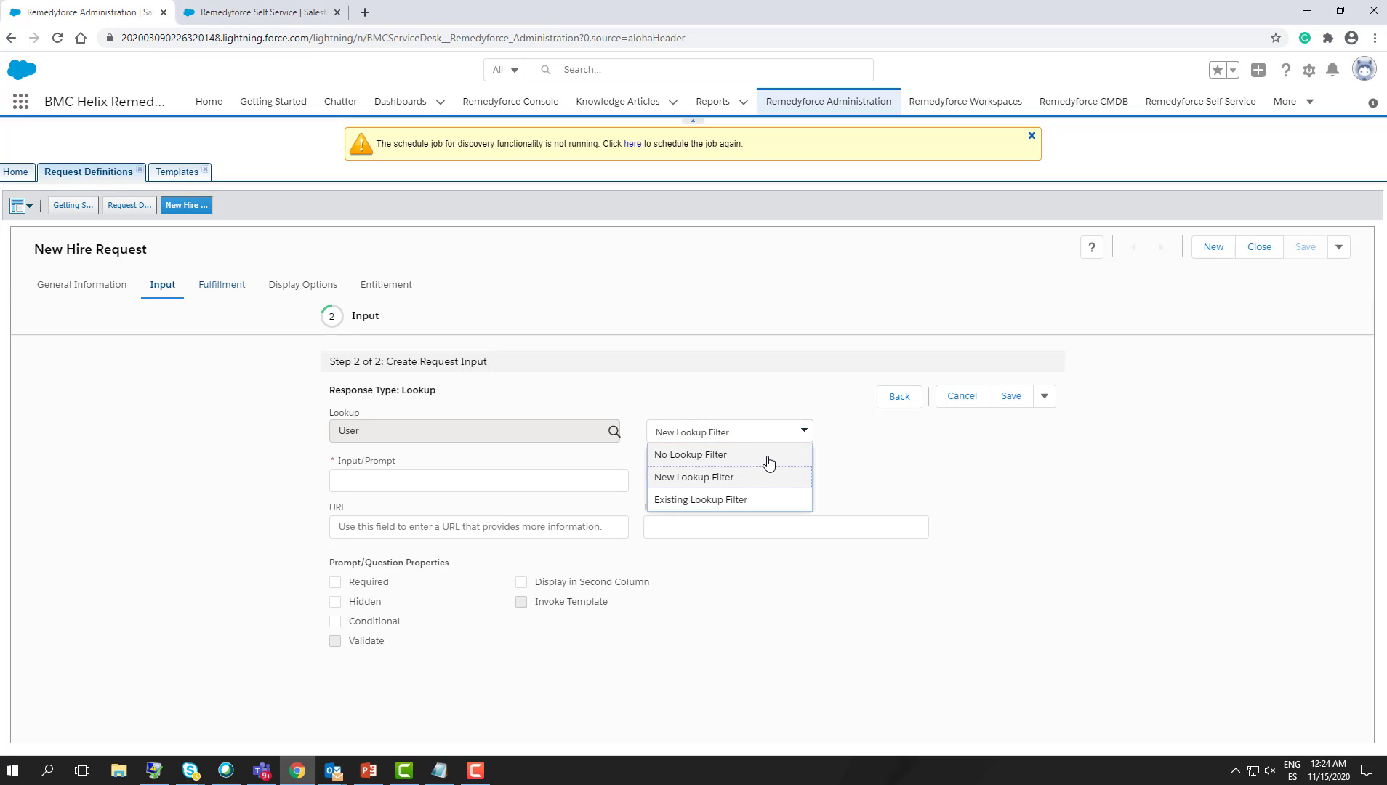
left_click(767, 456)
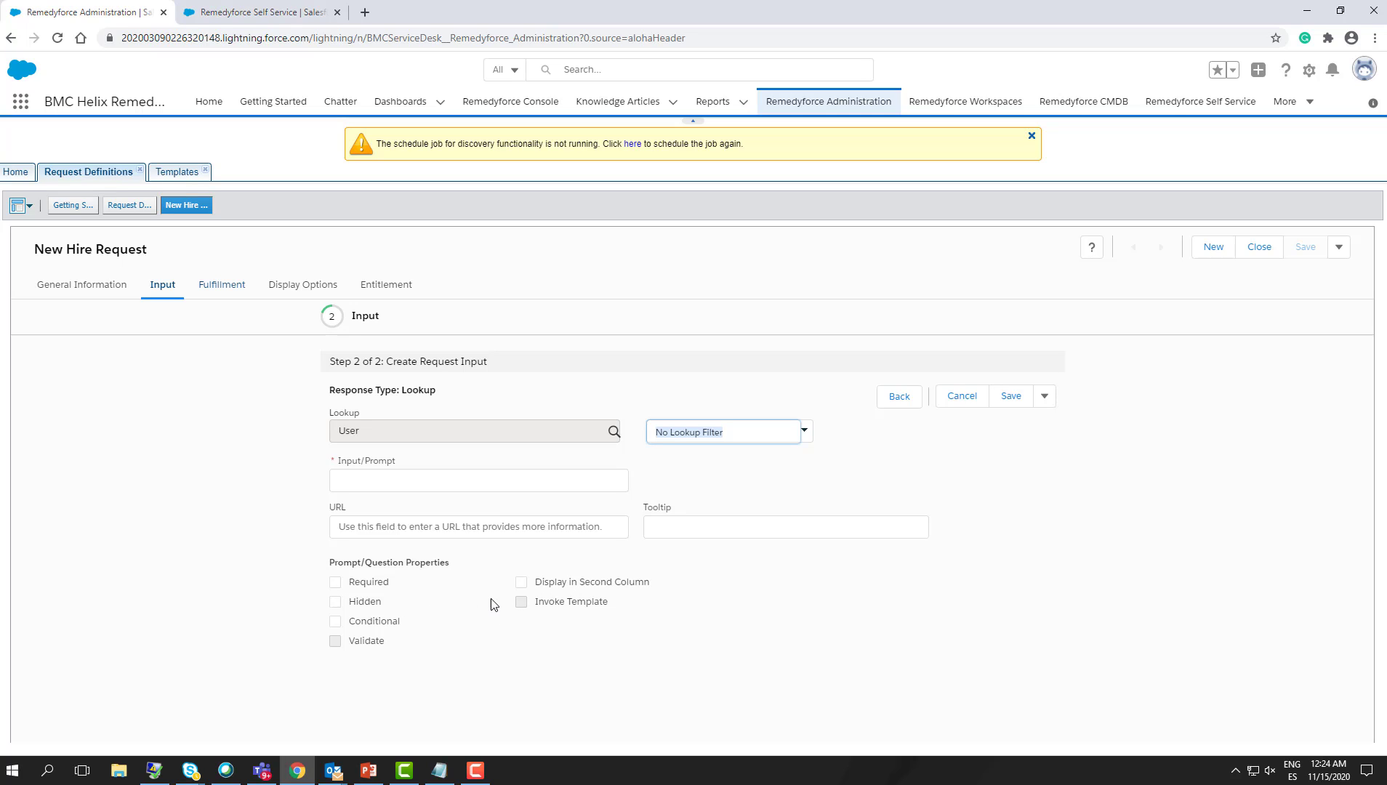
- Give the User lookup input the prompt Manager Name, saving it and starting another input
key("Tab")
type("Ma")
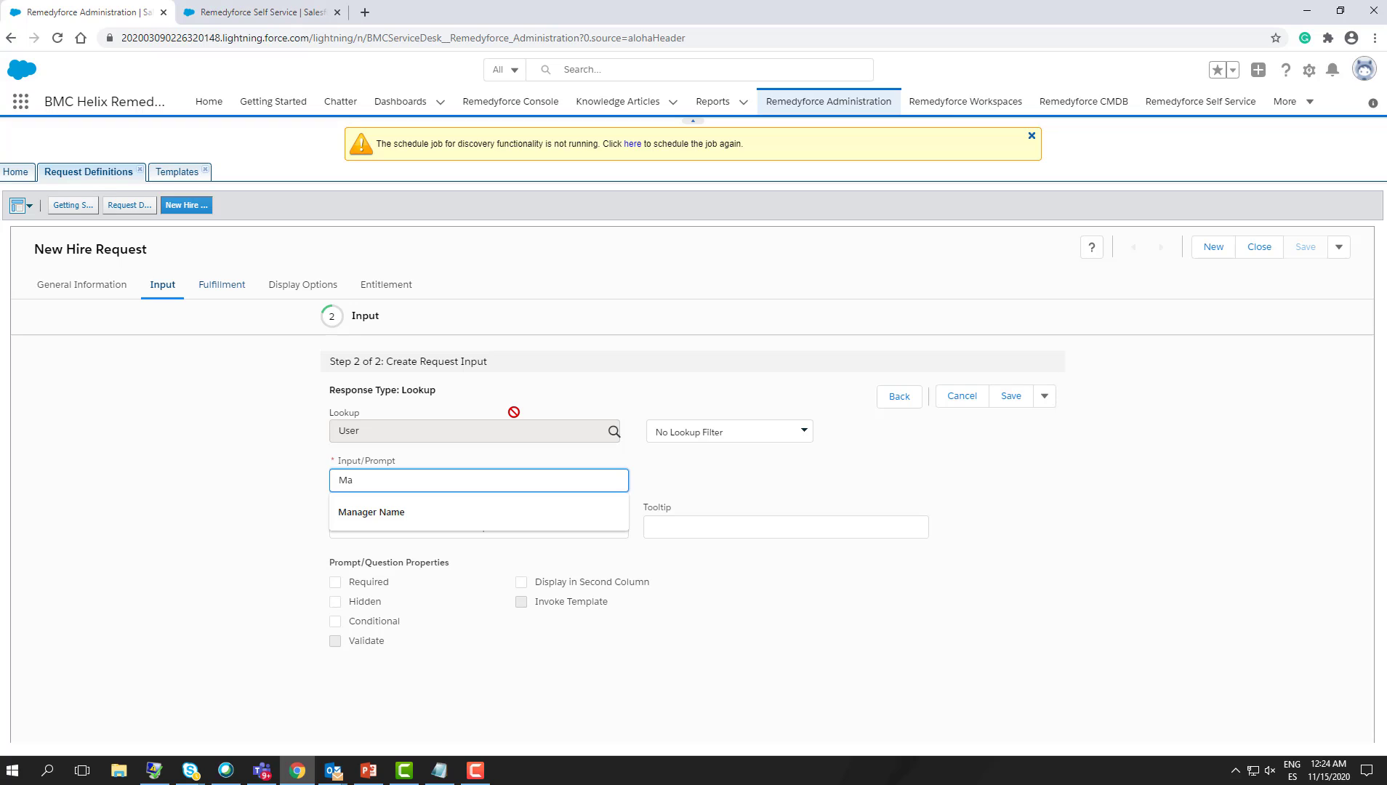
left_click(502, 516)
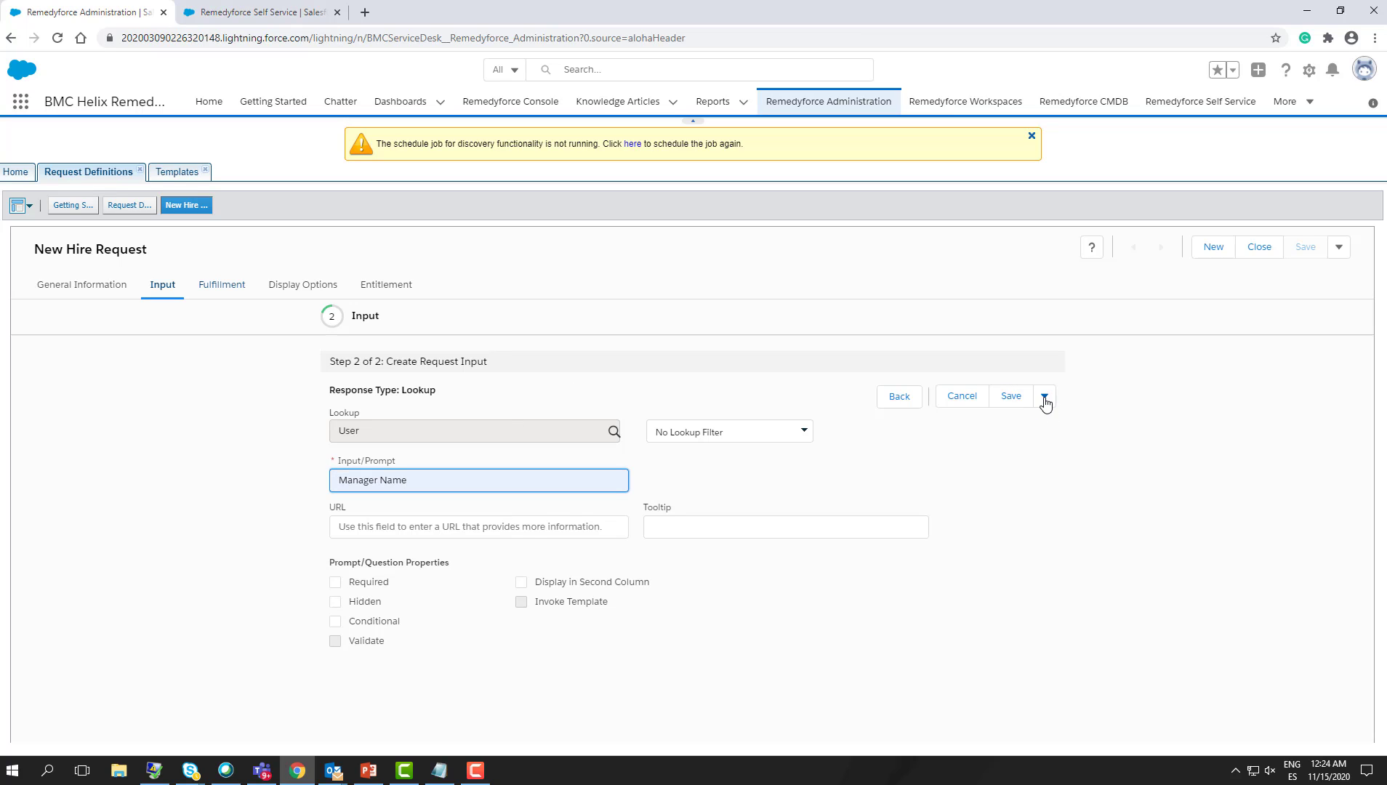
left_click(1044, 398)
left_click(1032, 453)
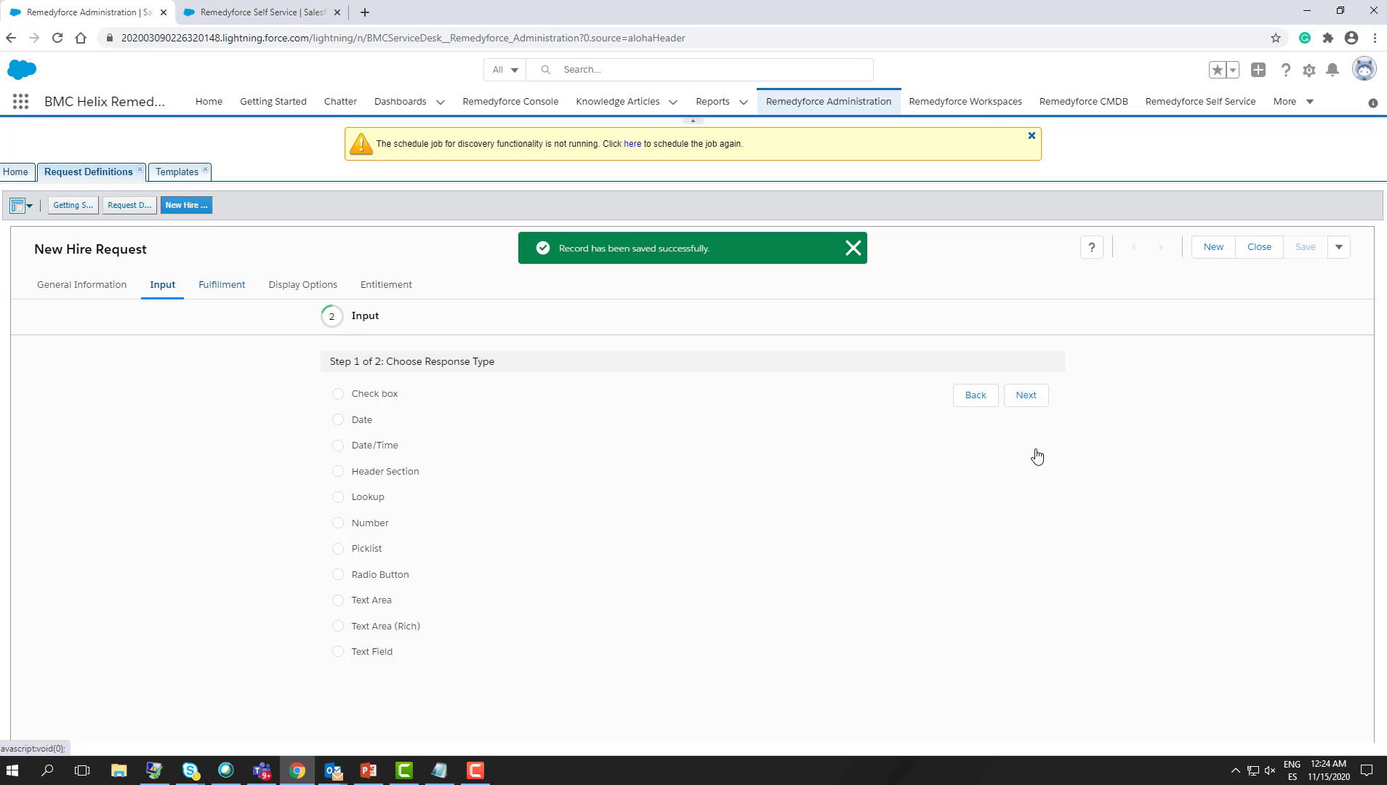
right_click(871, 530)
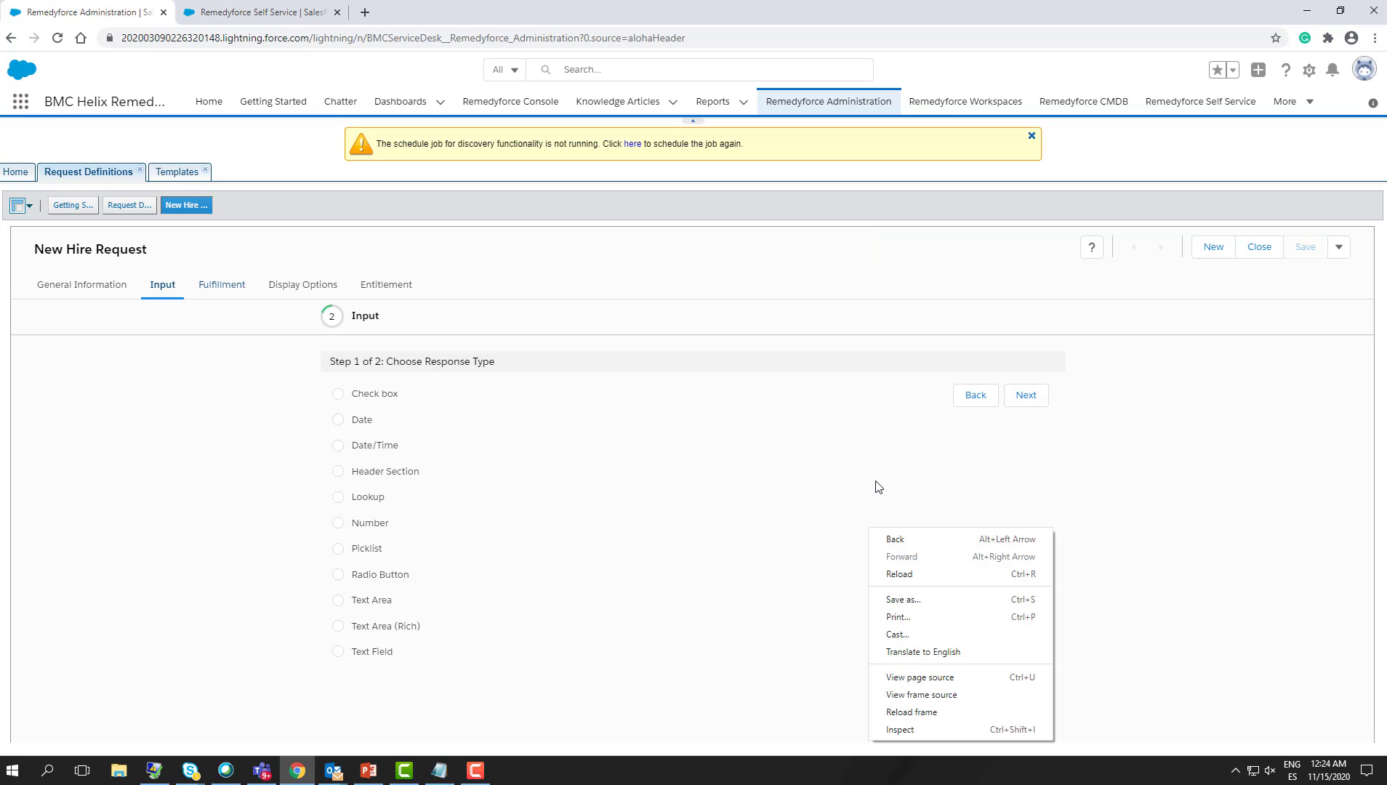
left_click(670, 551)
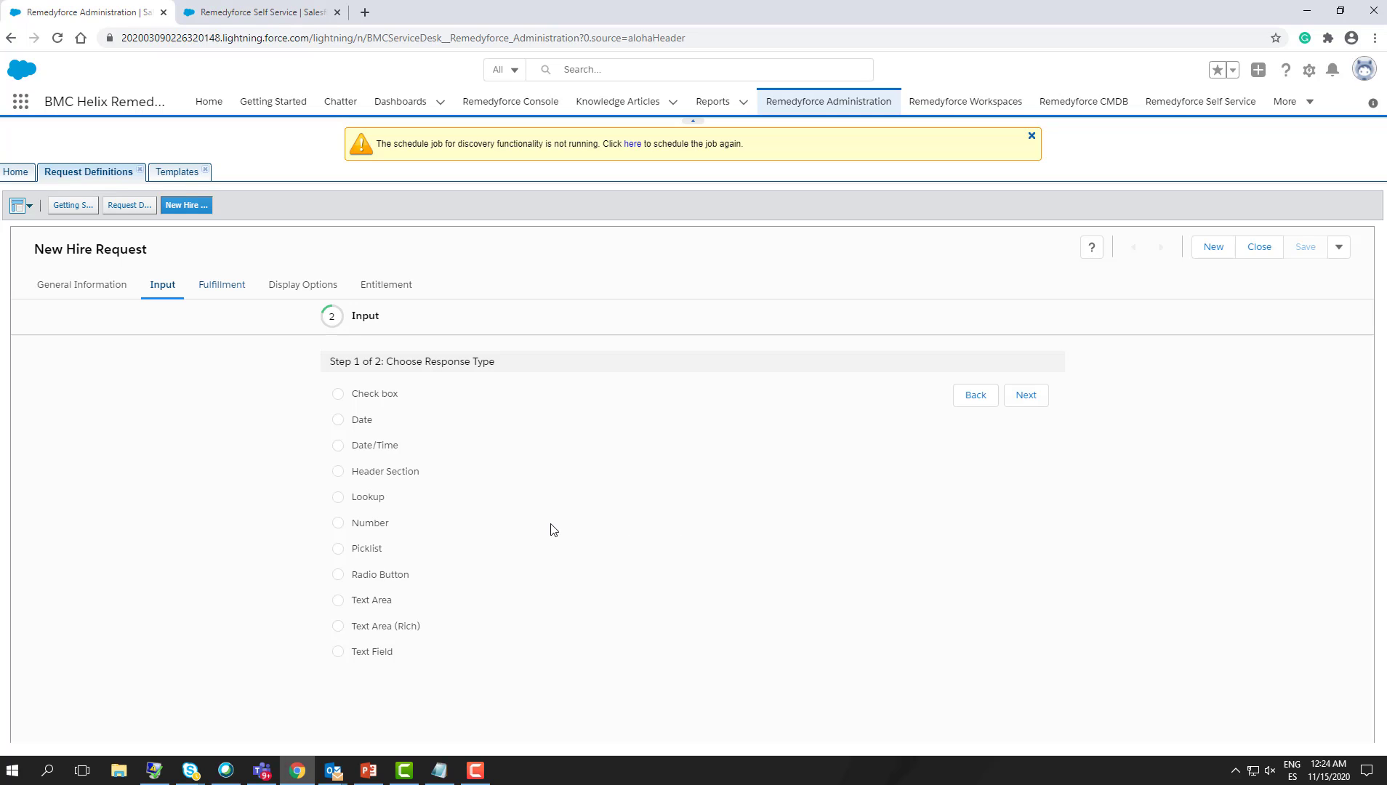
- Add a request input with the Picklist response type and the prompt Employee Type
left_click(338, 548)
left_click(1019, 404)
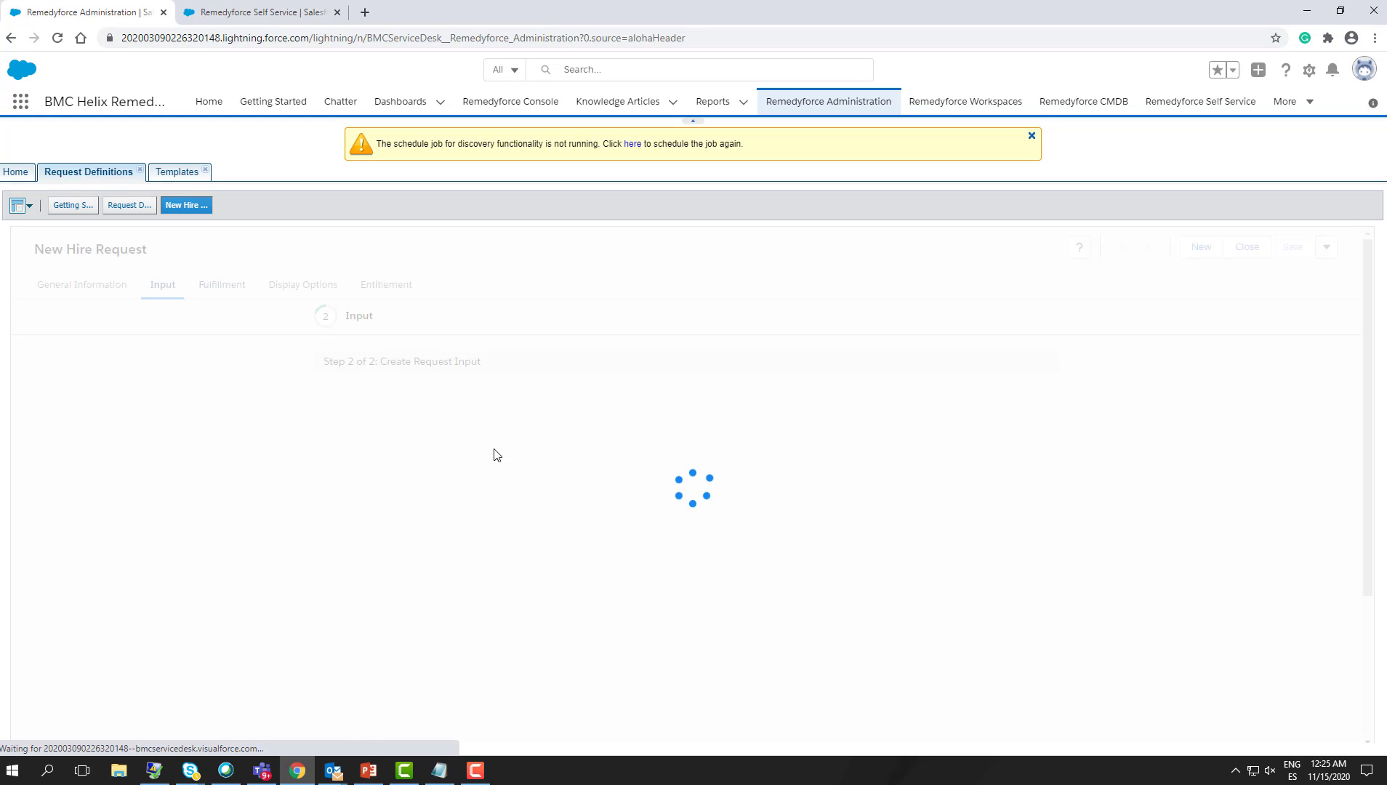
left_click(404, 436)
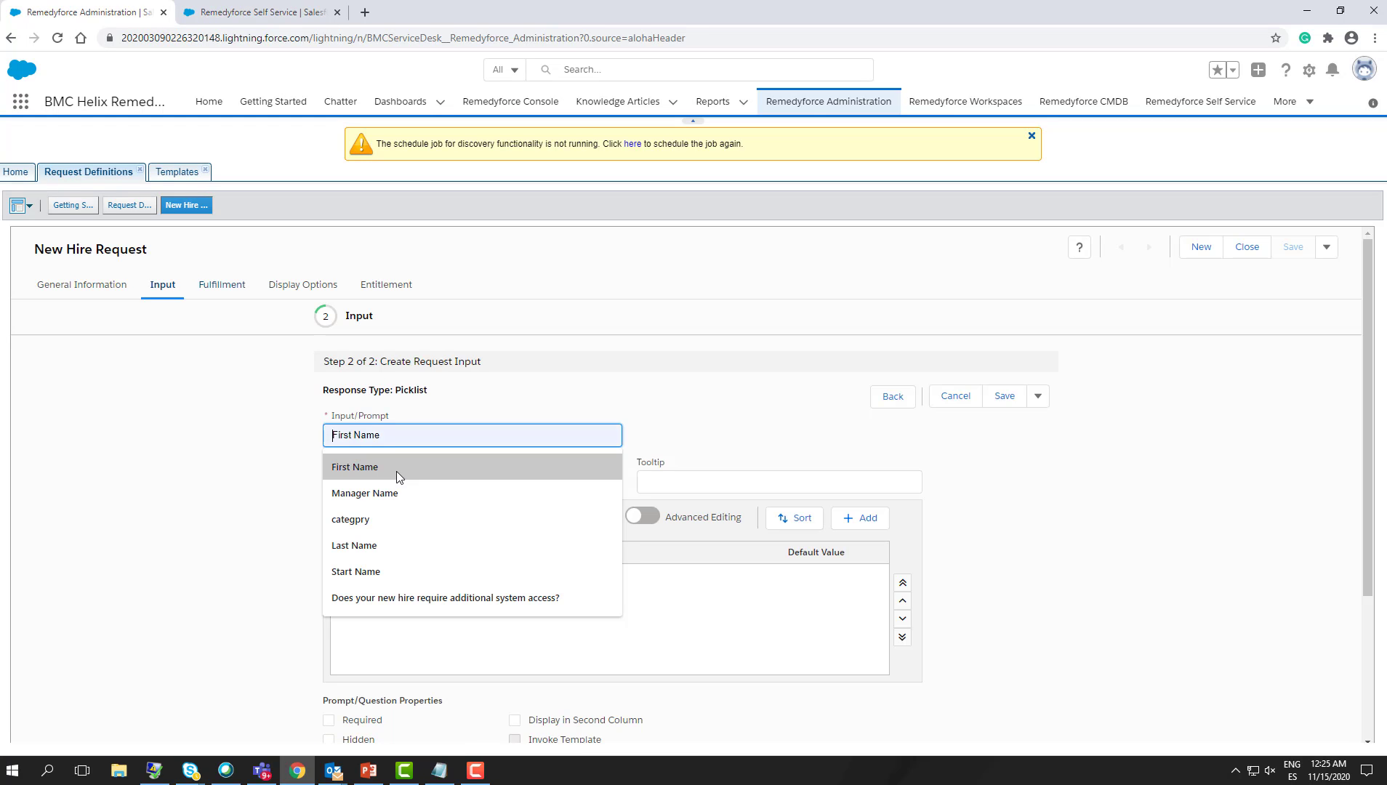
type("ee Type")
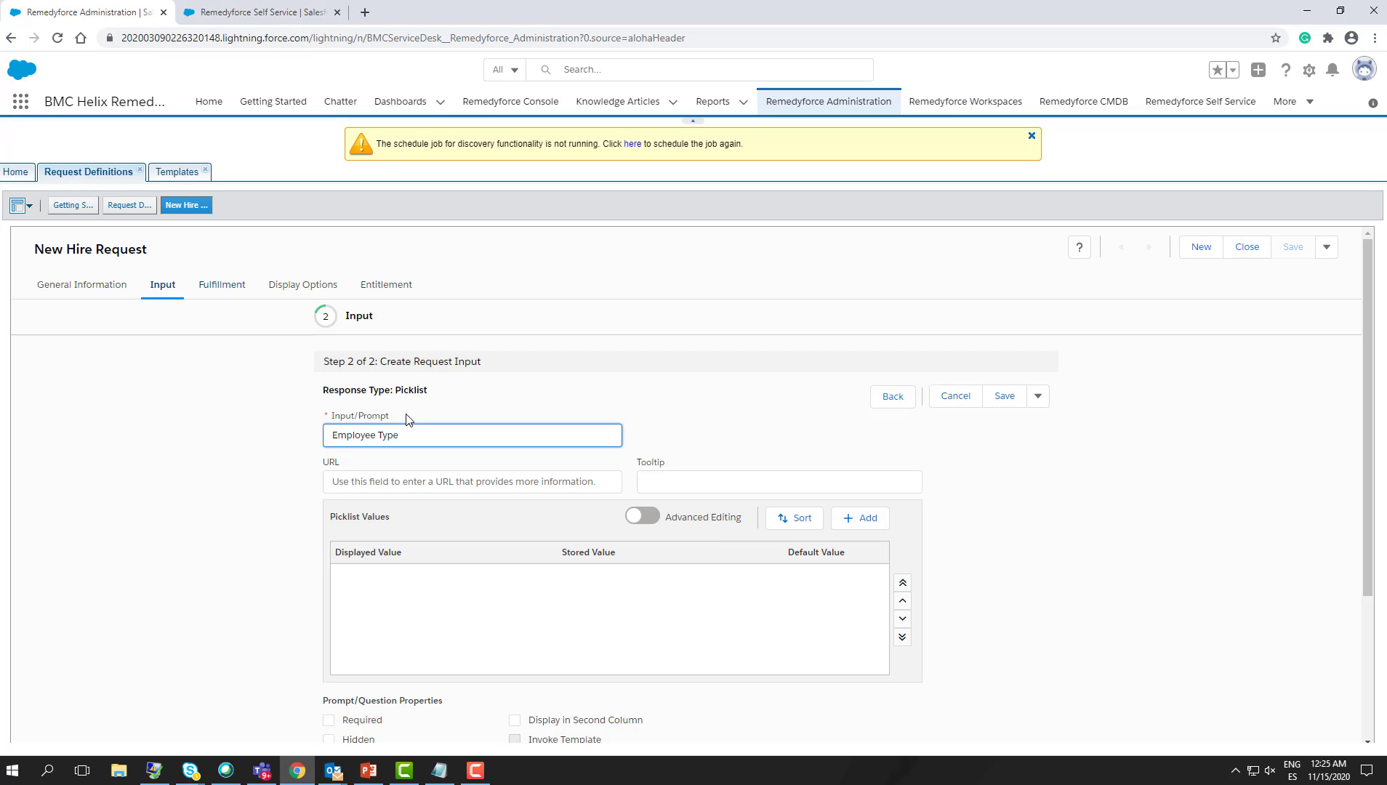
left_click(446, 476)
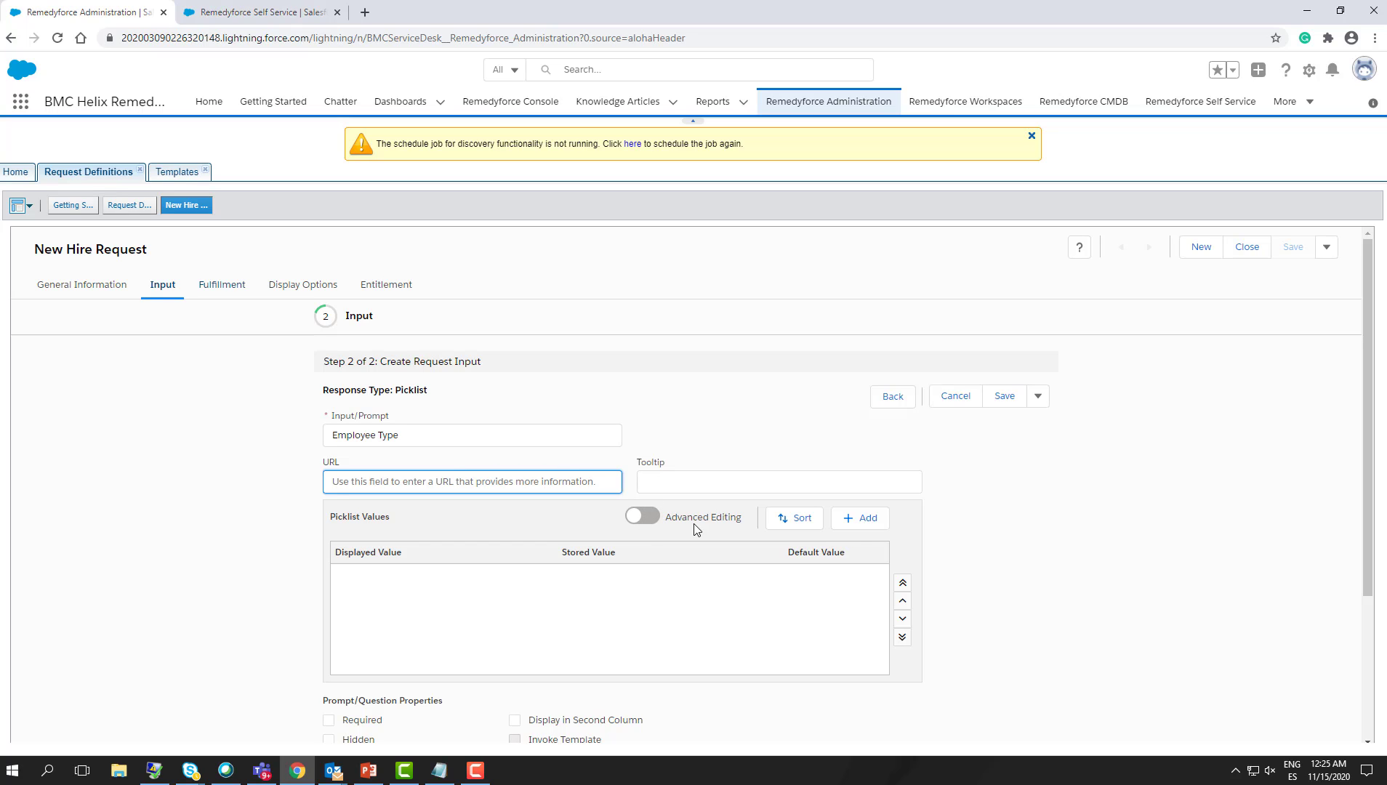
- Add a picklist row with Full Time, copied from the Notepad list, as both displayed and stored value
left_click(878, 525)
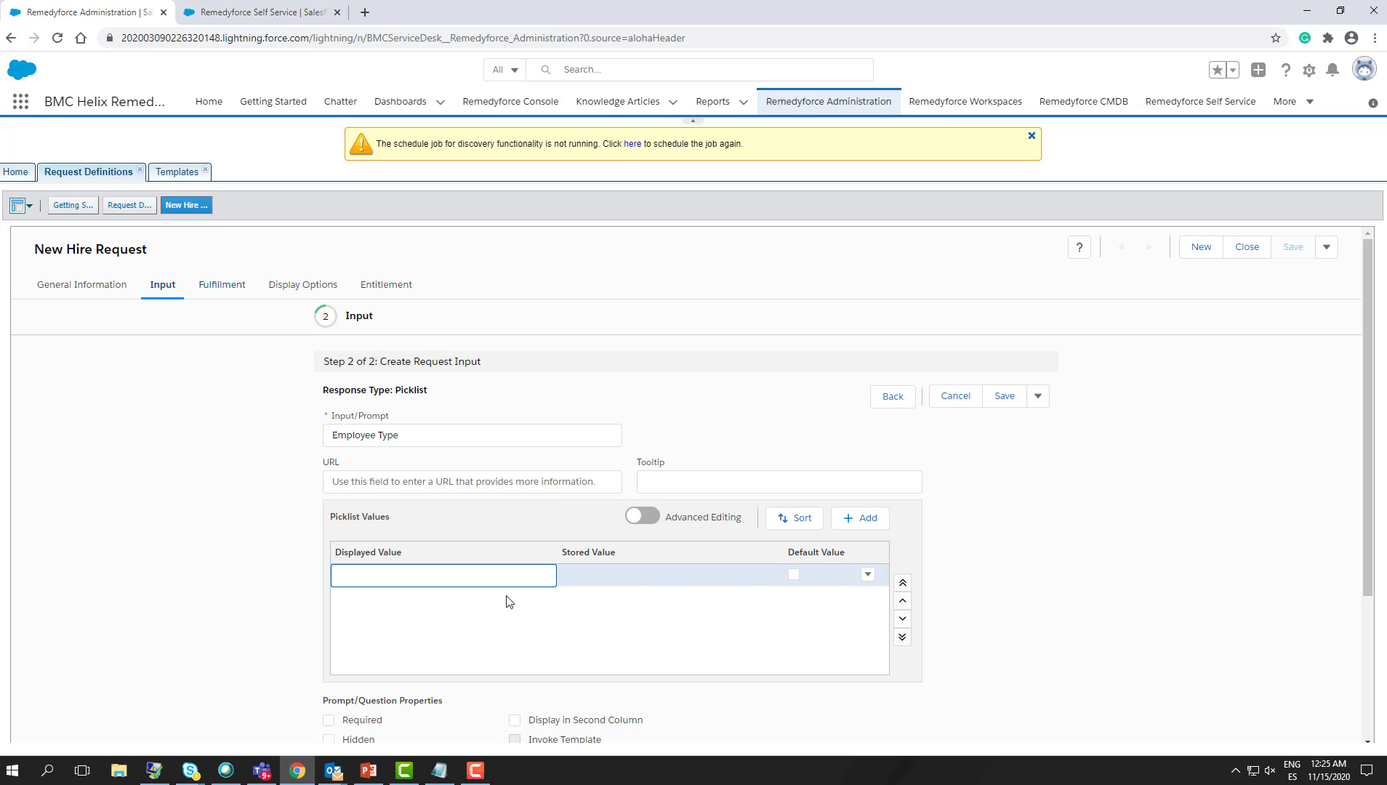
left_click(439, 770)
left_click(473, 389)
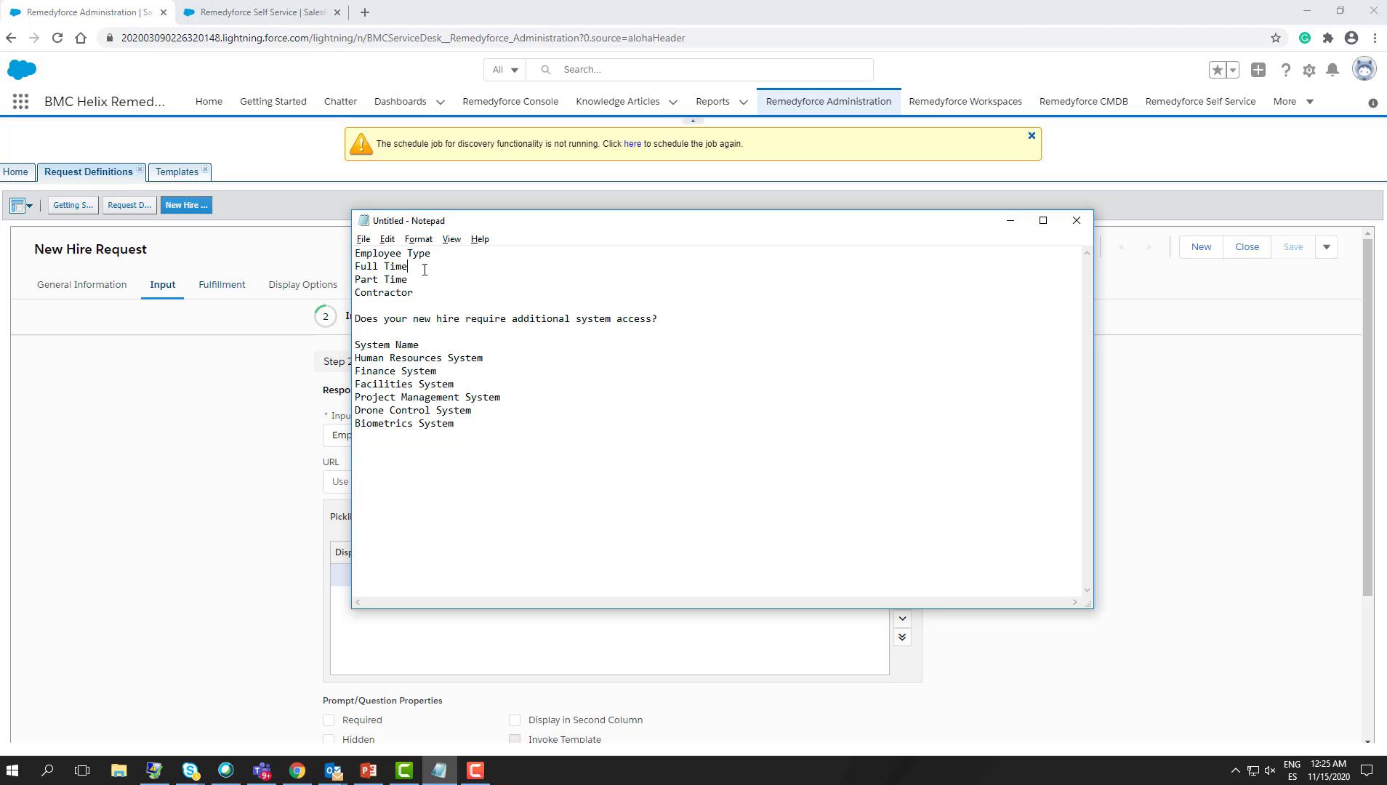
left_click_drag(424, 270, 333, 272)
key("ctrl+c")
left_click(202, 515)
left_click(375, 574)
key("ctrl+v")
left_click(590, 575)
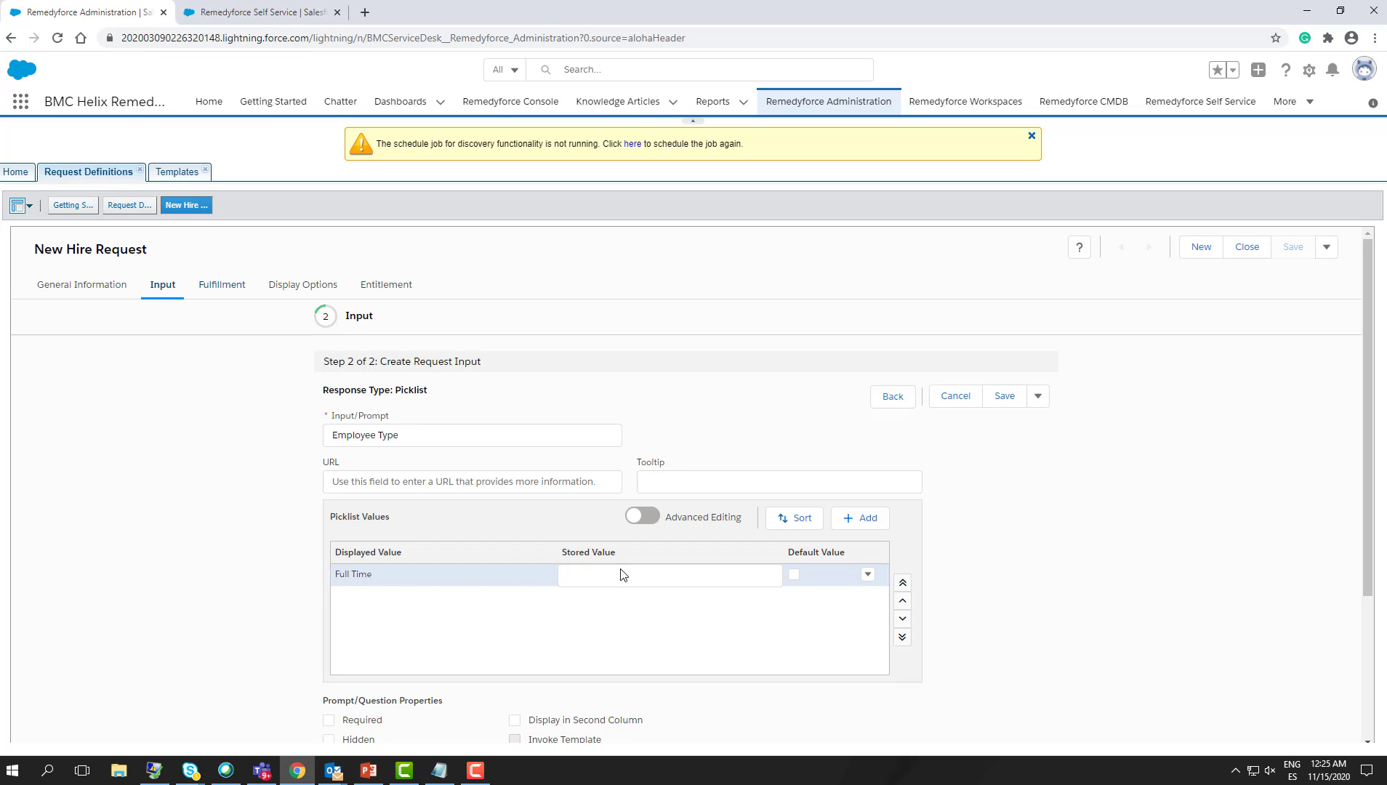
key("ctrl+v")
- Copy Part Time from the Notepad list into a second picklist row as displayed and stored value
left_click(440, 771)
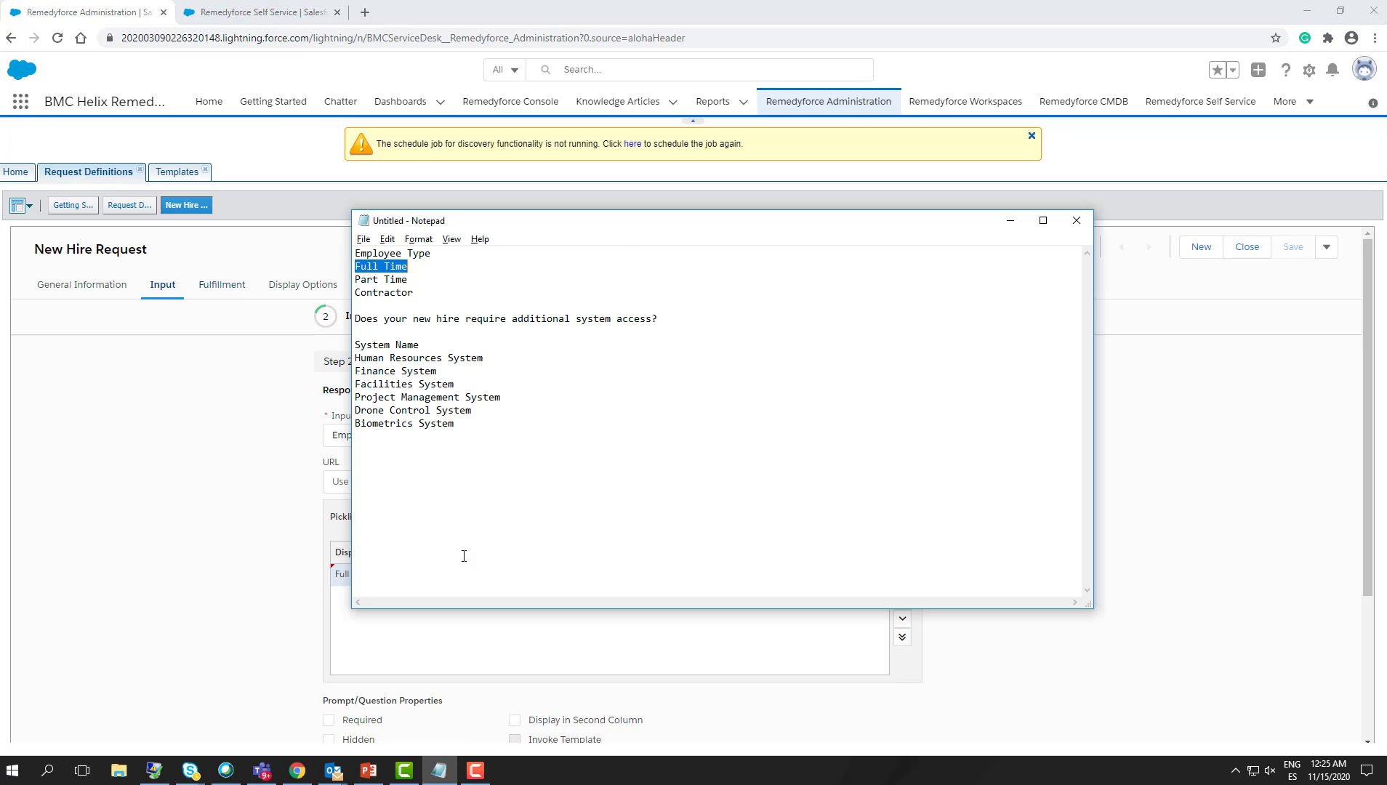
left_click_drag(407, 281, 357, 282)
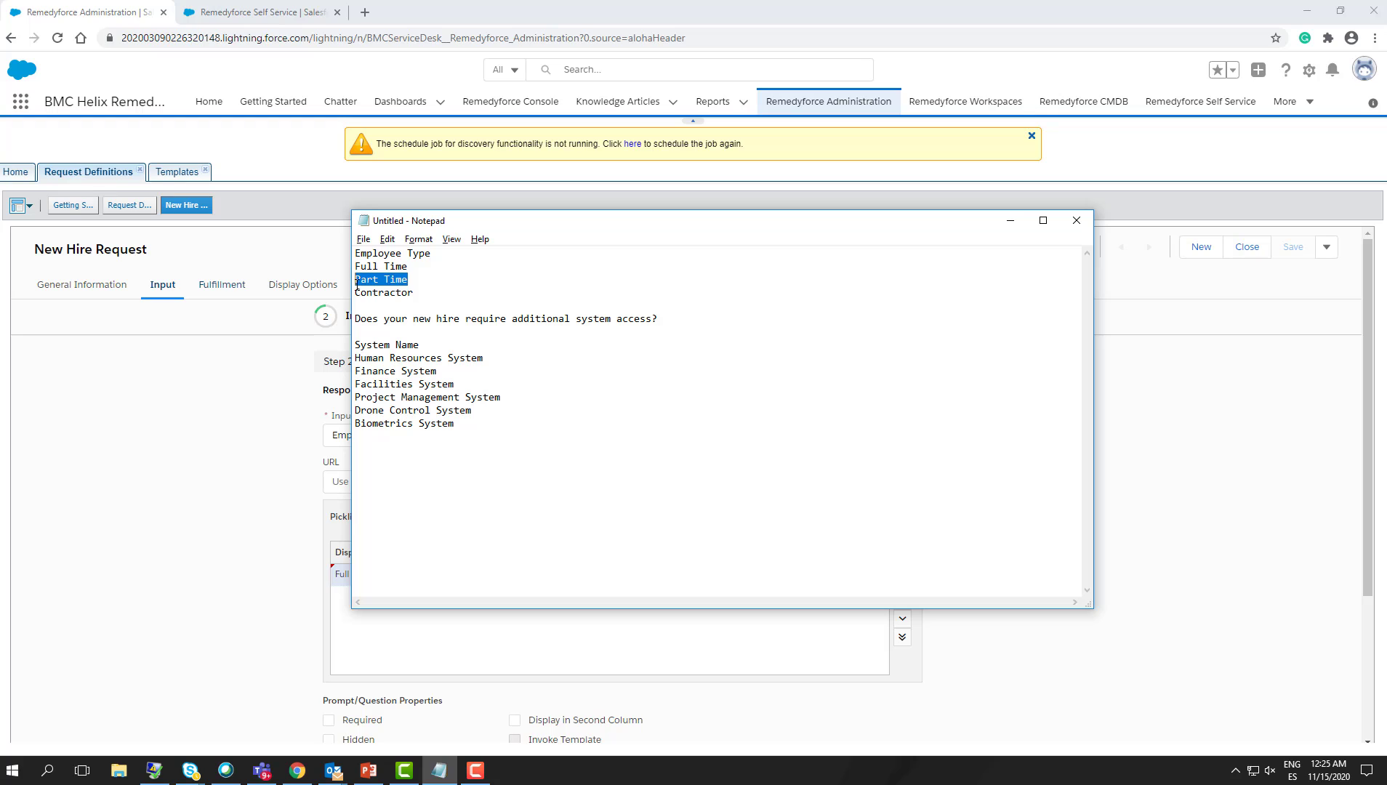
left_click(254, 418)
left_click(855, 523)
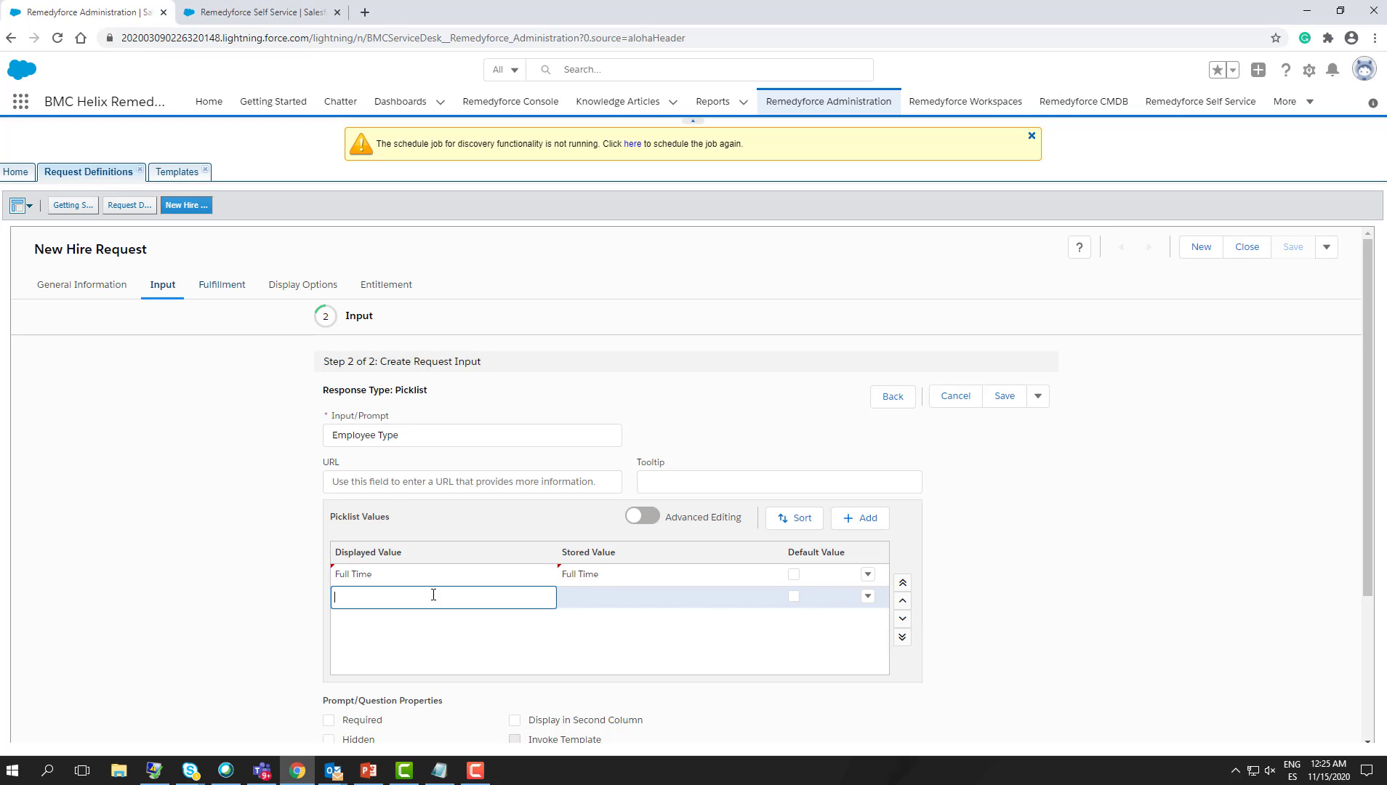
key("ctrl+v")
left_click(578, 605)
key("ctrl+v")
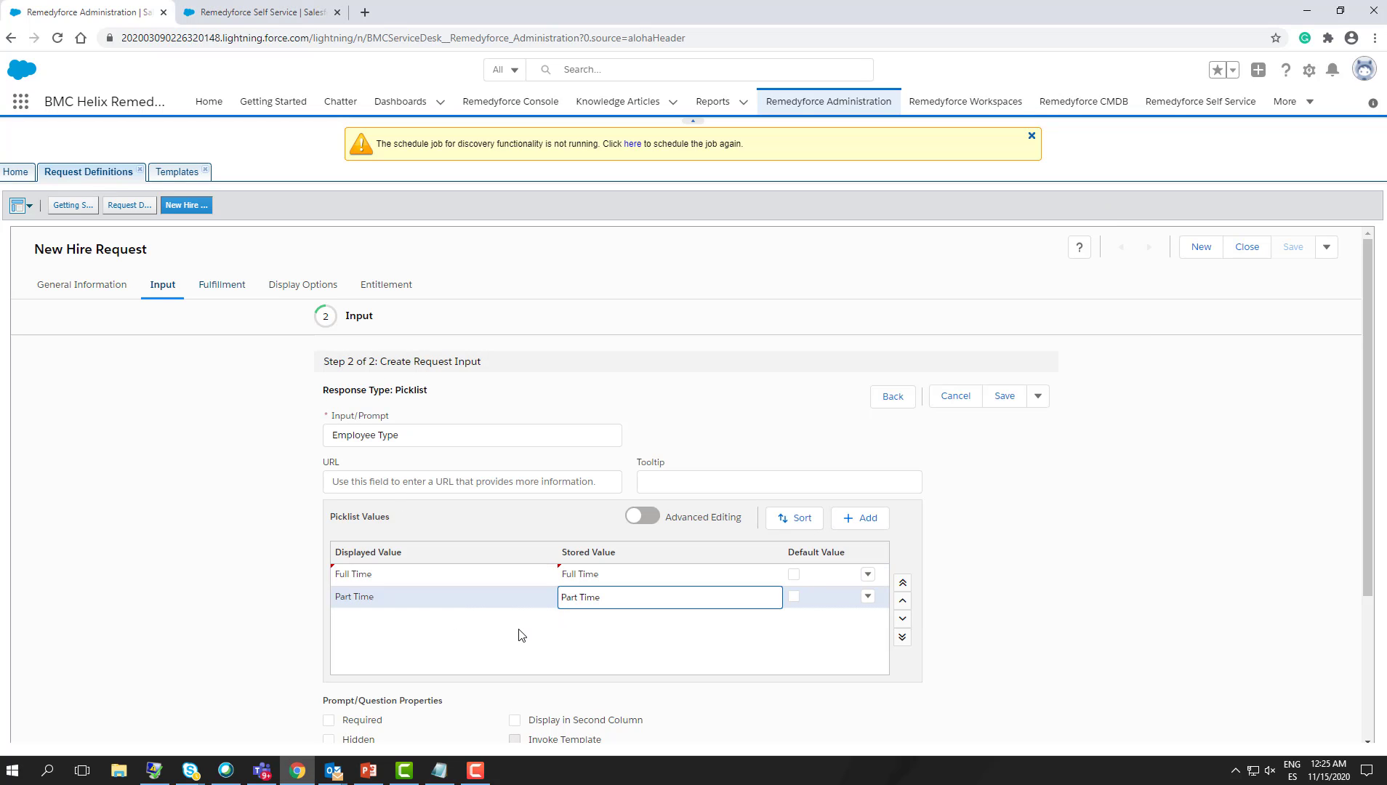
- Copy Contractor from the Notepad list into a third picklist row as displayed and stored value
left_click(439, 769)
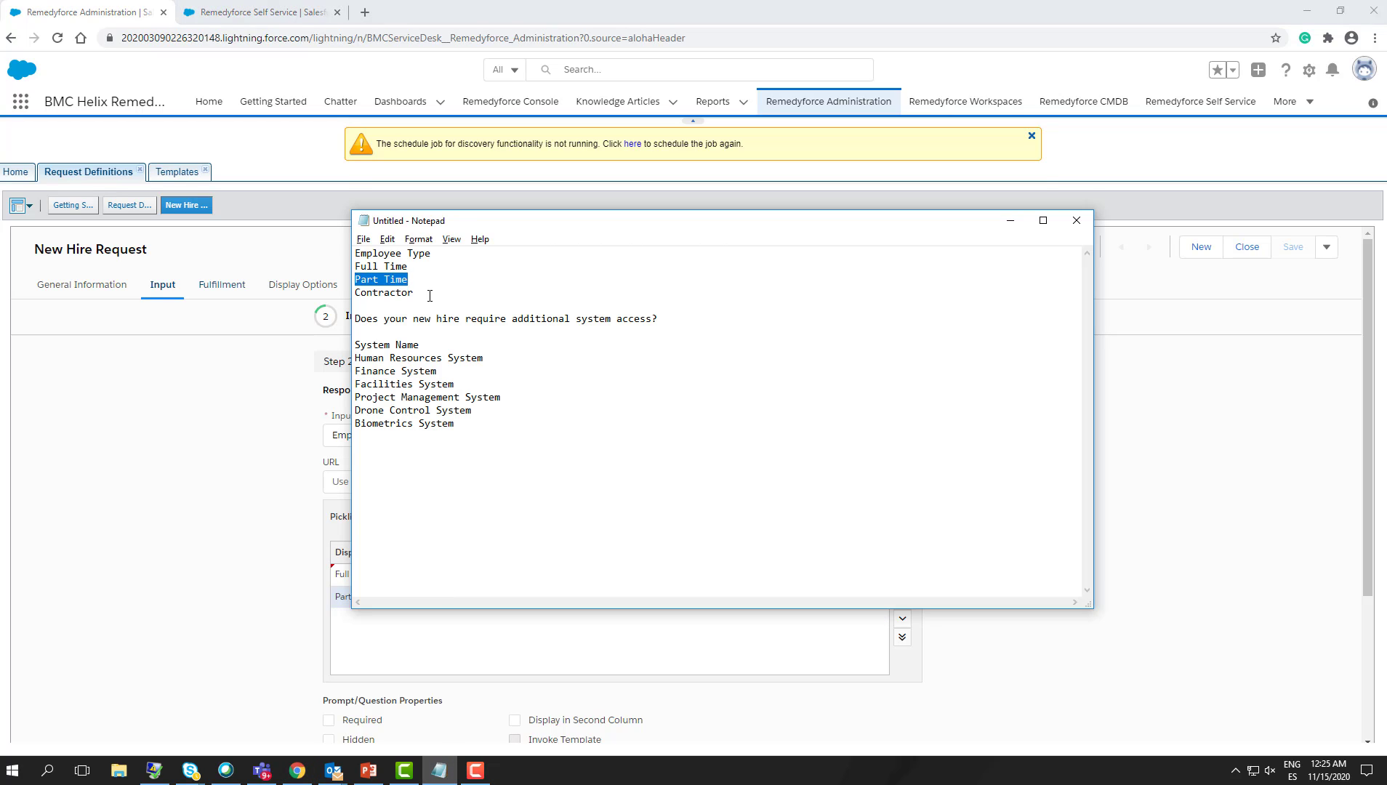
left_click_drag(417, 295, 357, 293)
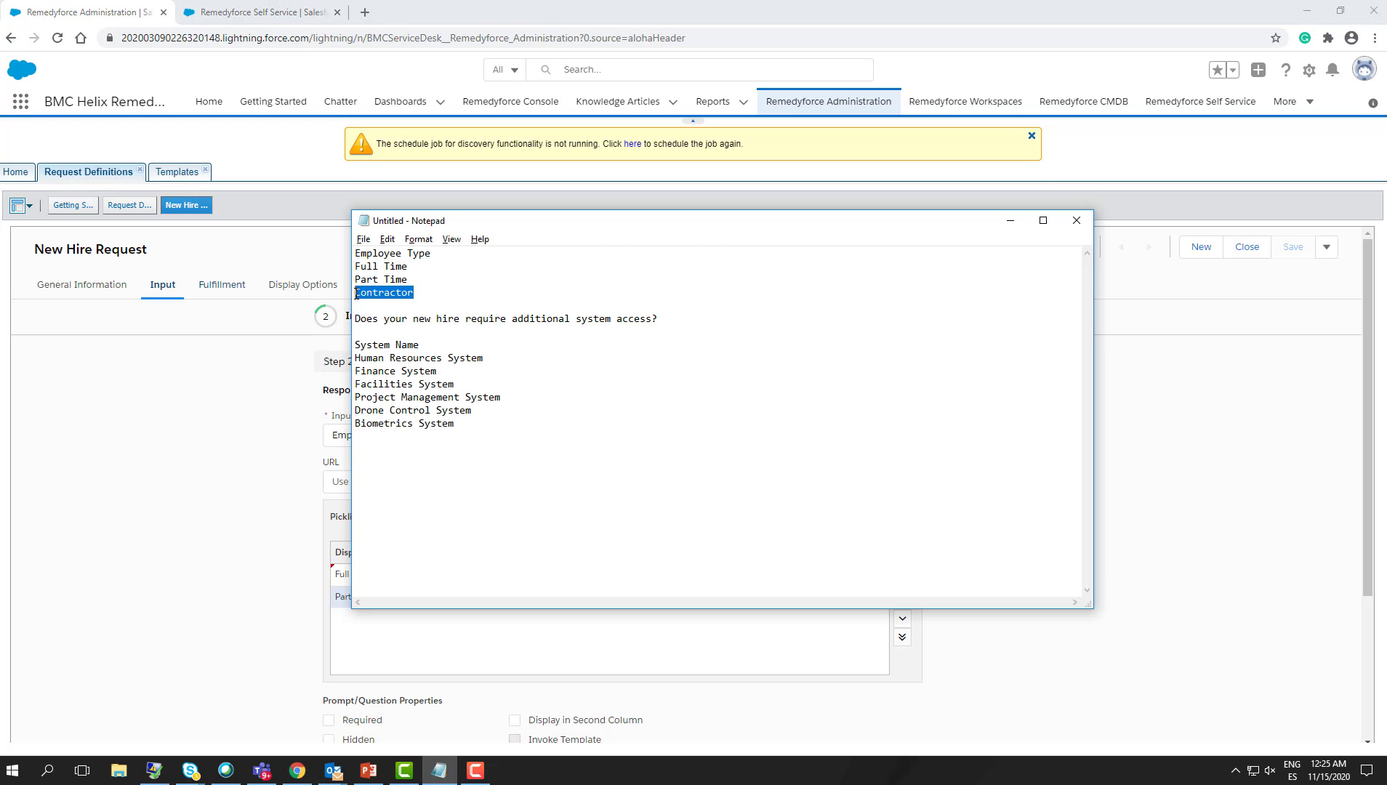
left_click(262, 540)
left_click(843, 523)
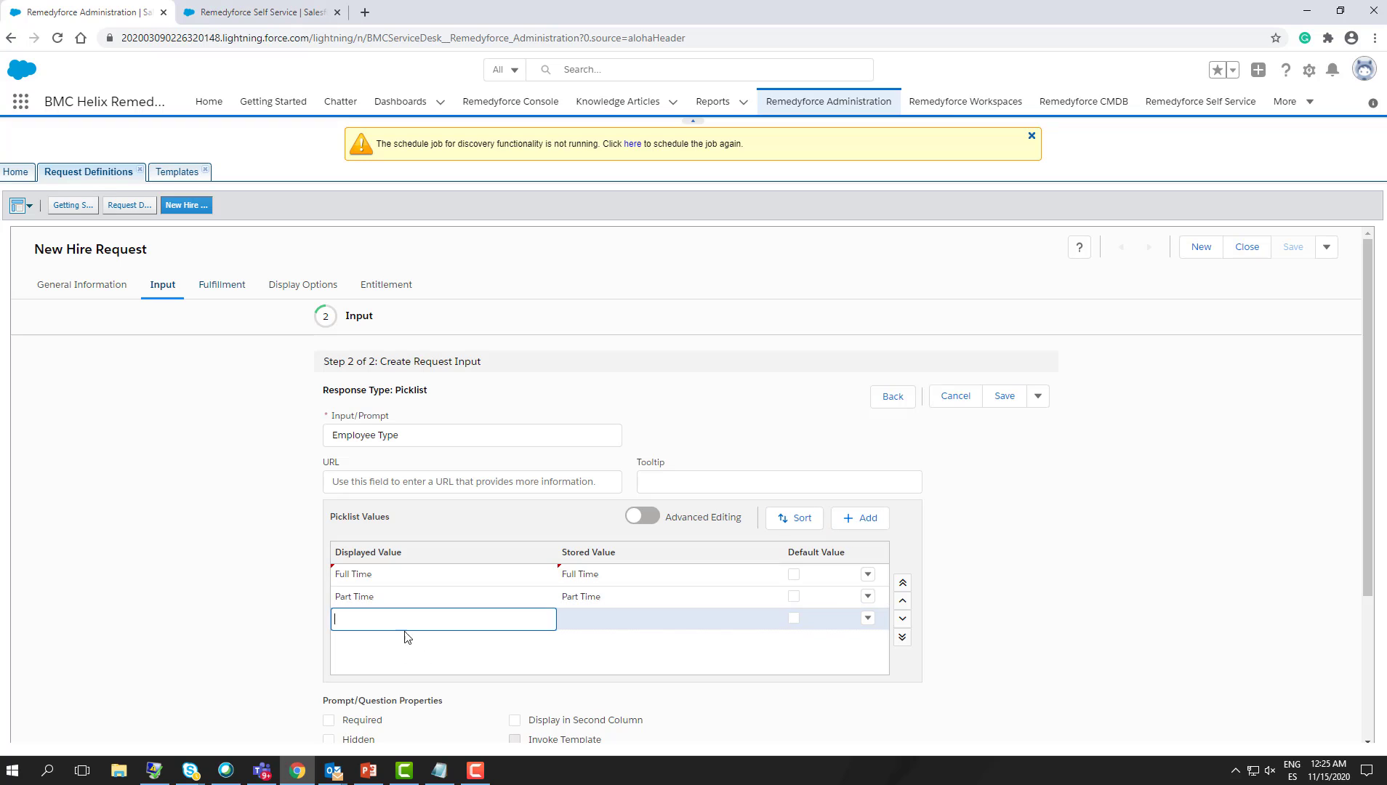
key("ctrl+v")
left_click(586, 624)
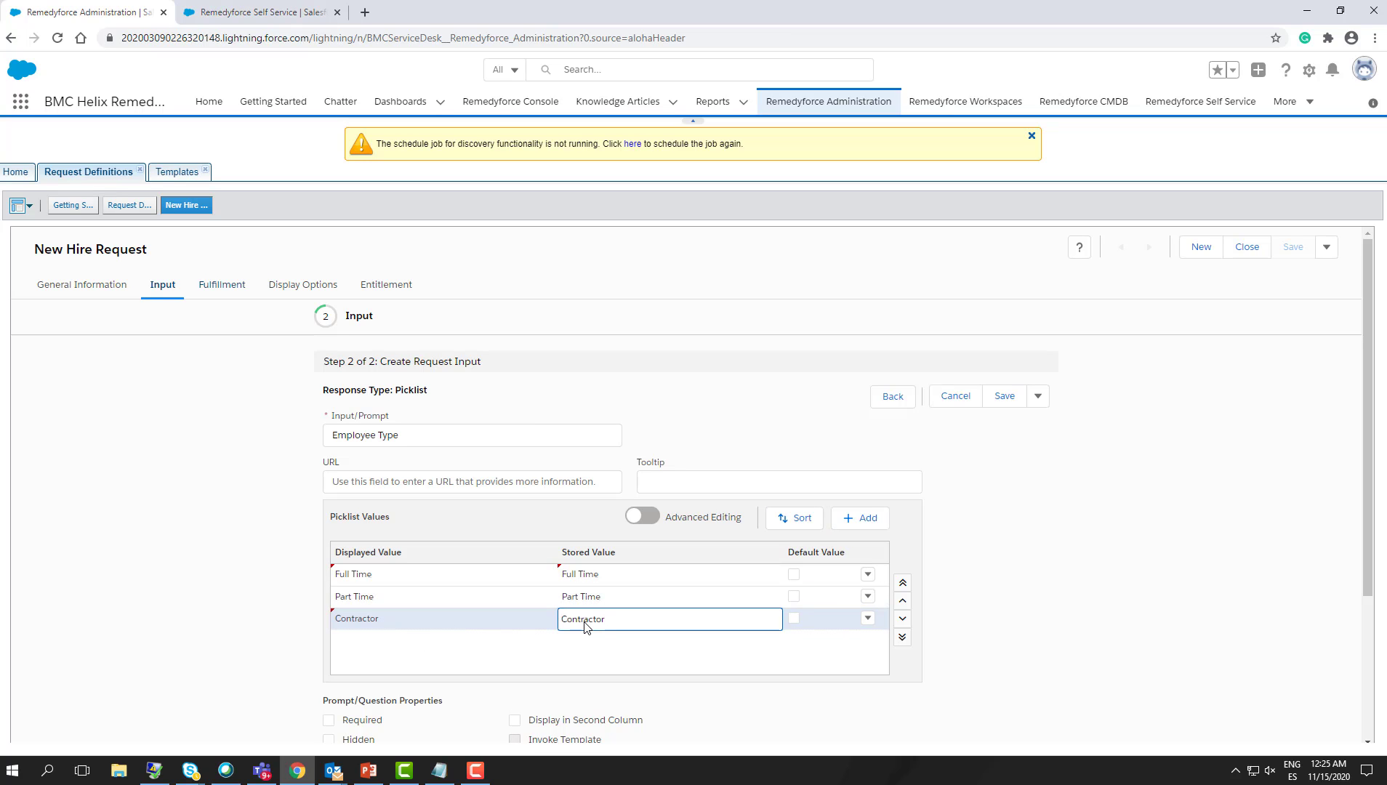
- Save the Employee Type request input and start another new request input
scroll(586, 627, "down", 3)
scroll(585, 626, "up", 3)
left_click(1039, 399)
left_click(1022, 448)
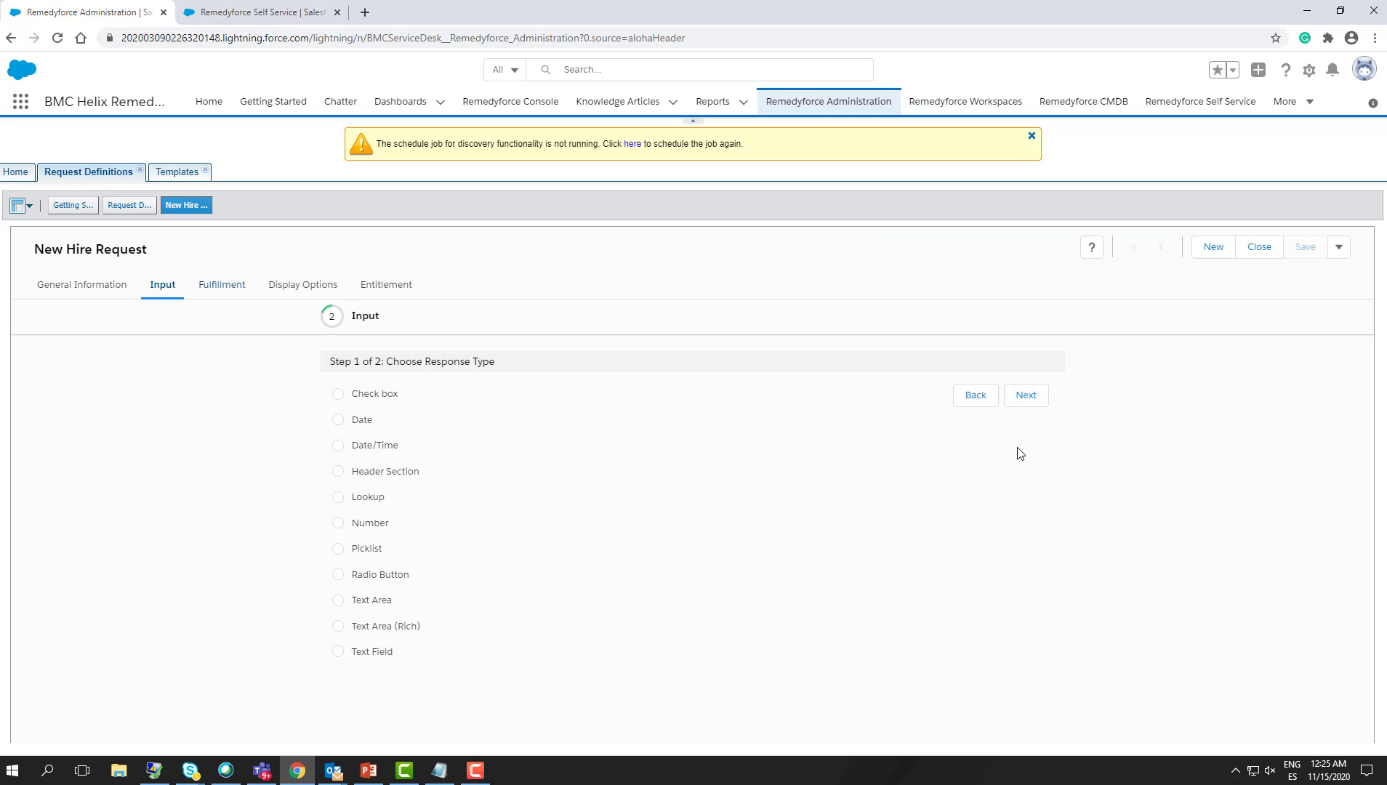
- Choose the Picklist response type for the new request input and enter the prompt Job Level
left_click(382, 546)
left_click(1022, 395)
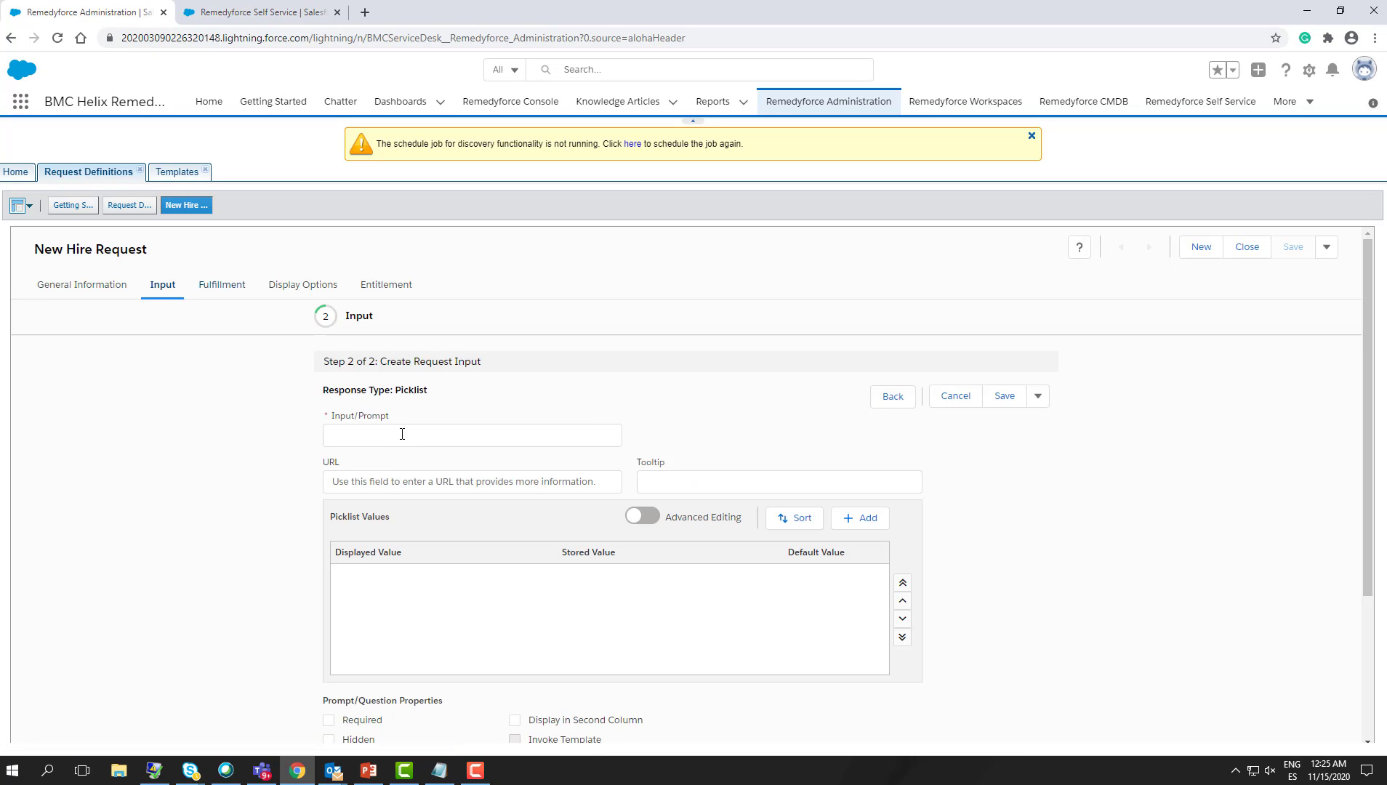
left_click(399, 434)
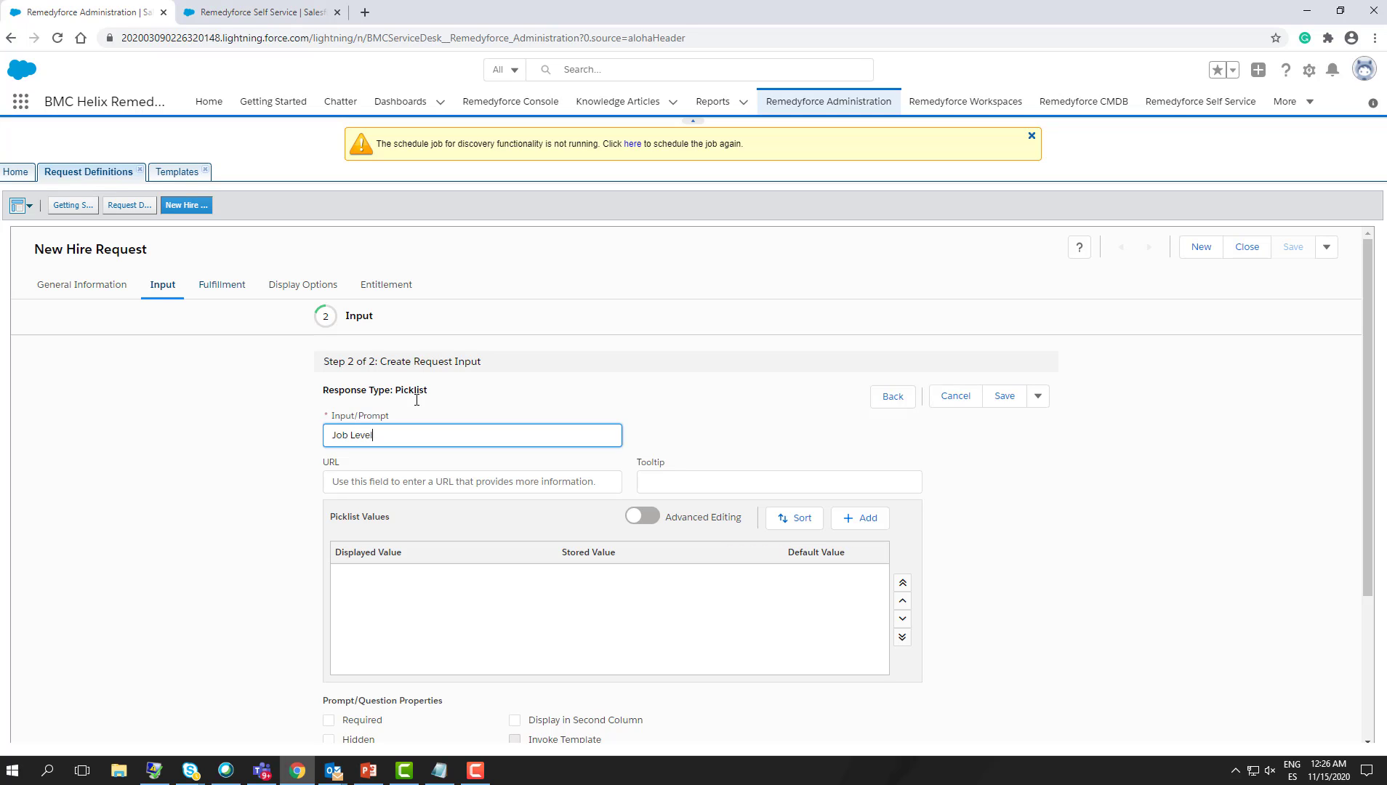
- Add a picklist row with Intern as both the displayed and the stored value
left_click(874, 523)
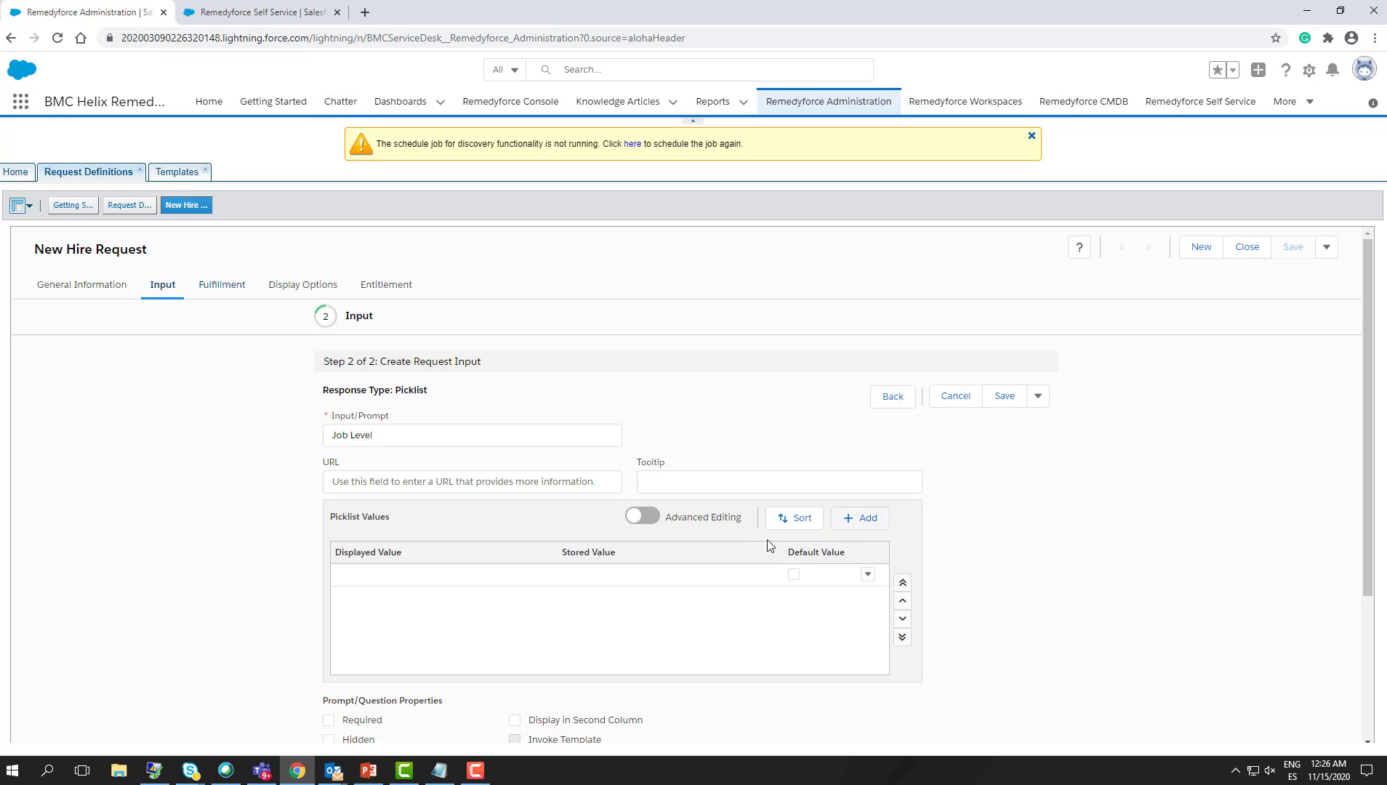
left_click(496, 576)
type("Intern")
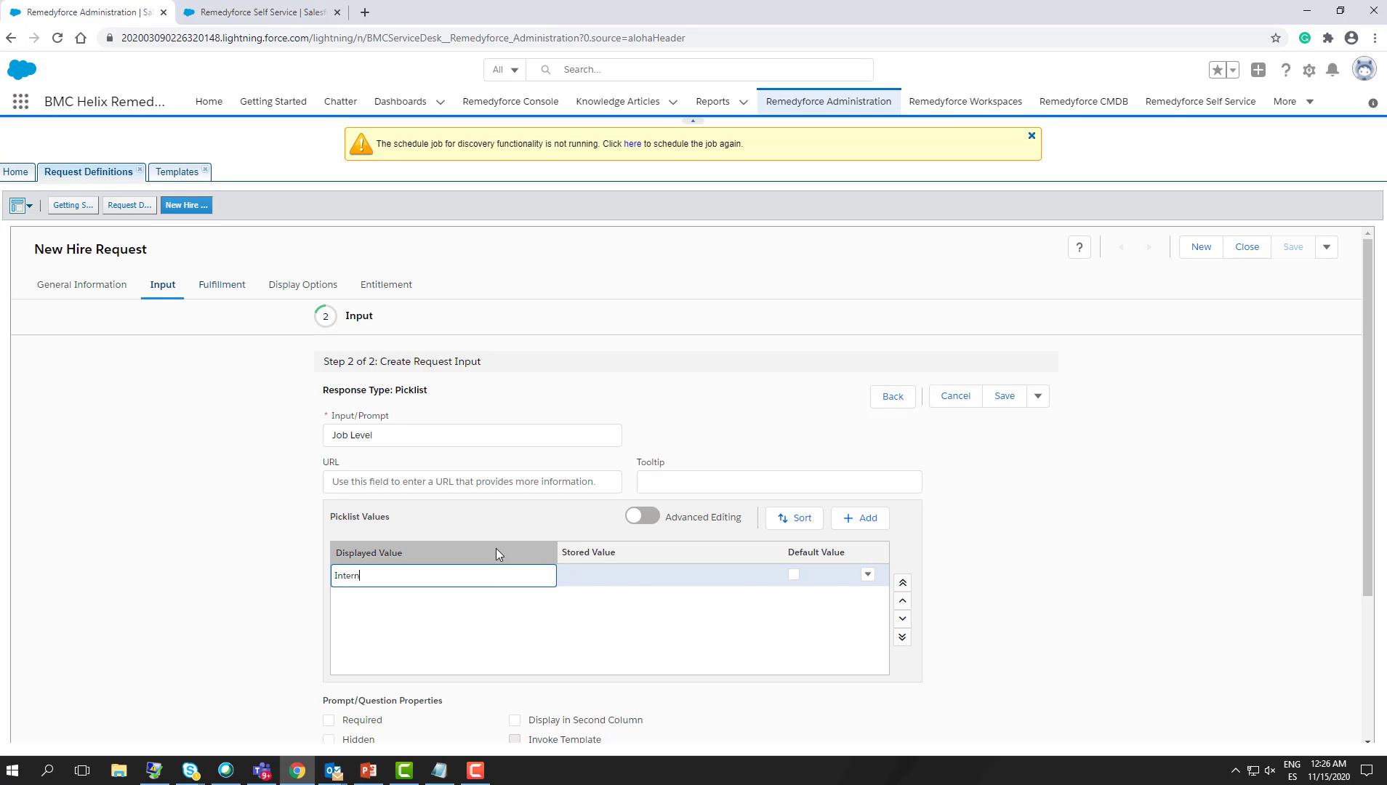
key("Tab")
type("Intern")
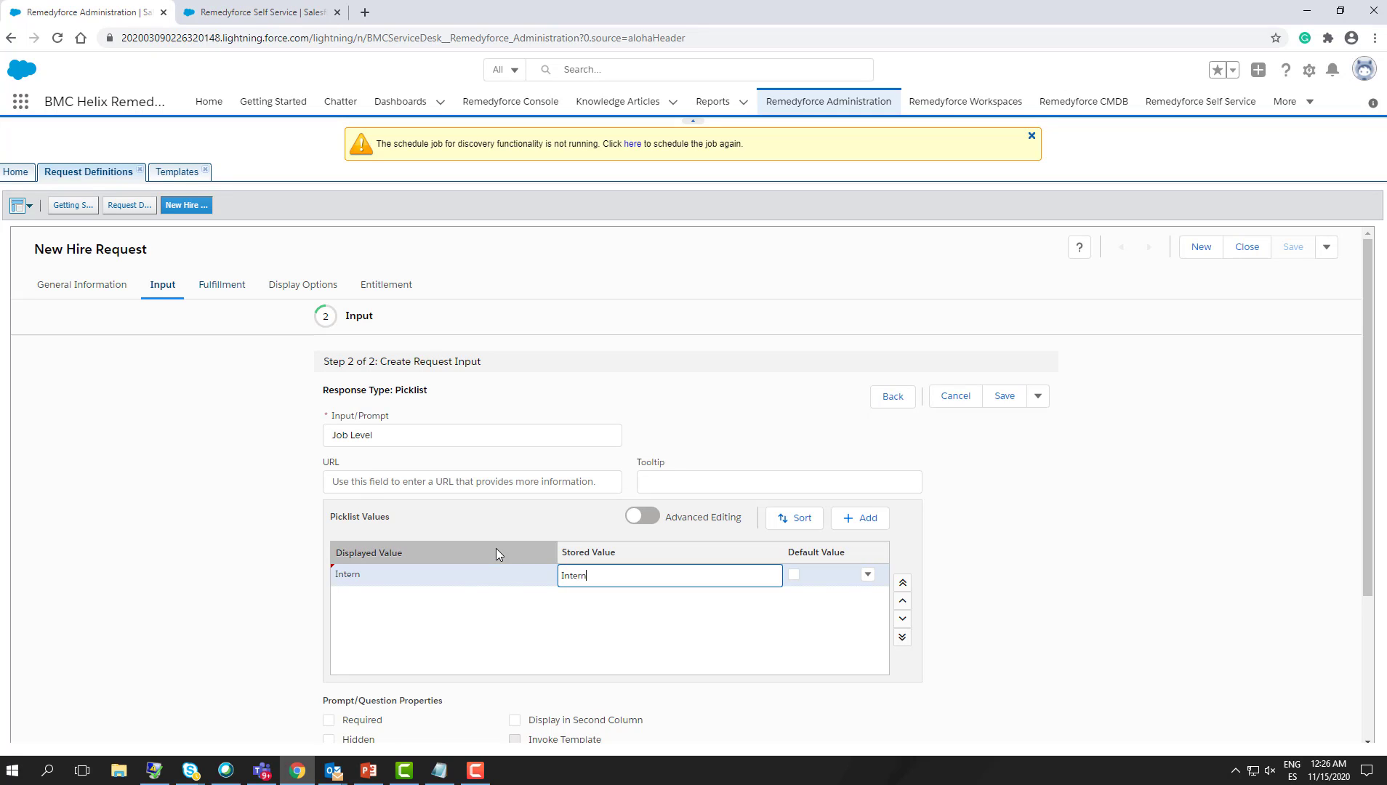
- Add a second picklist row with Entry as both the displayed and the stored value
left_click(862, 520)
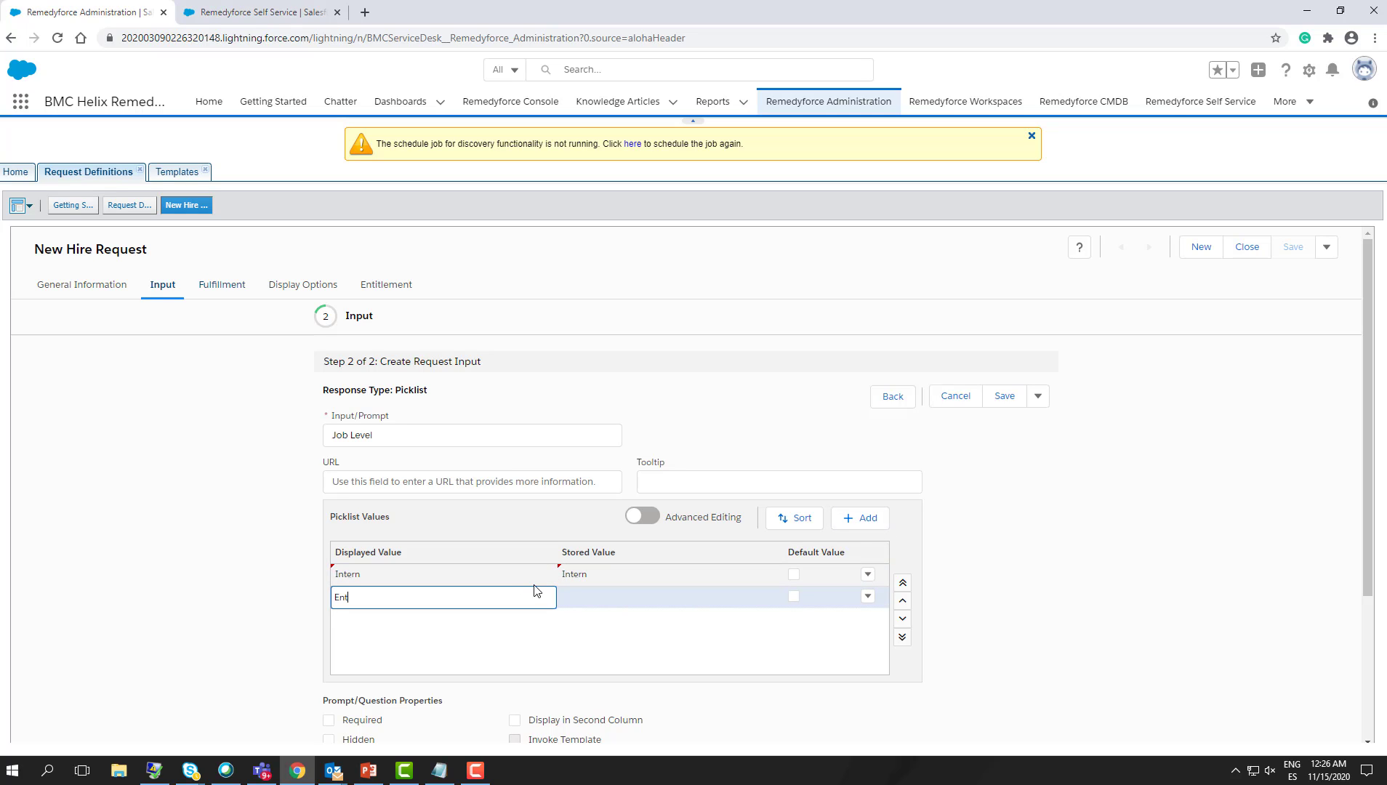
type("Entry")
key("Tab")
type("Entry")
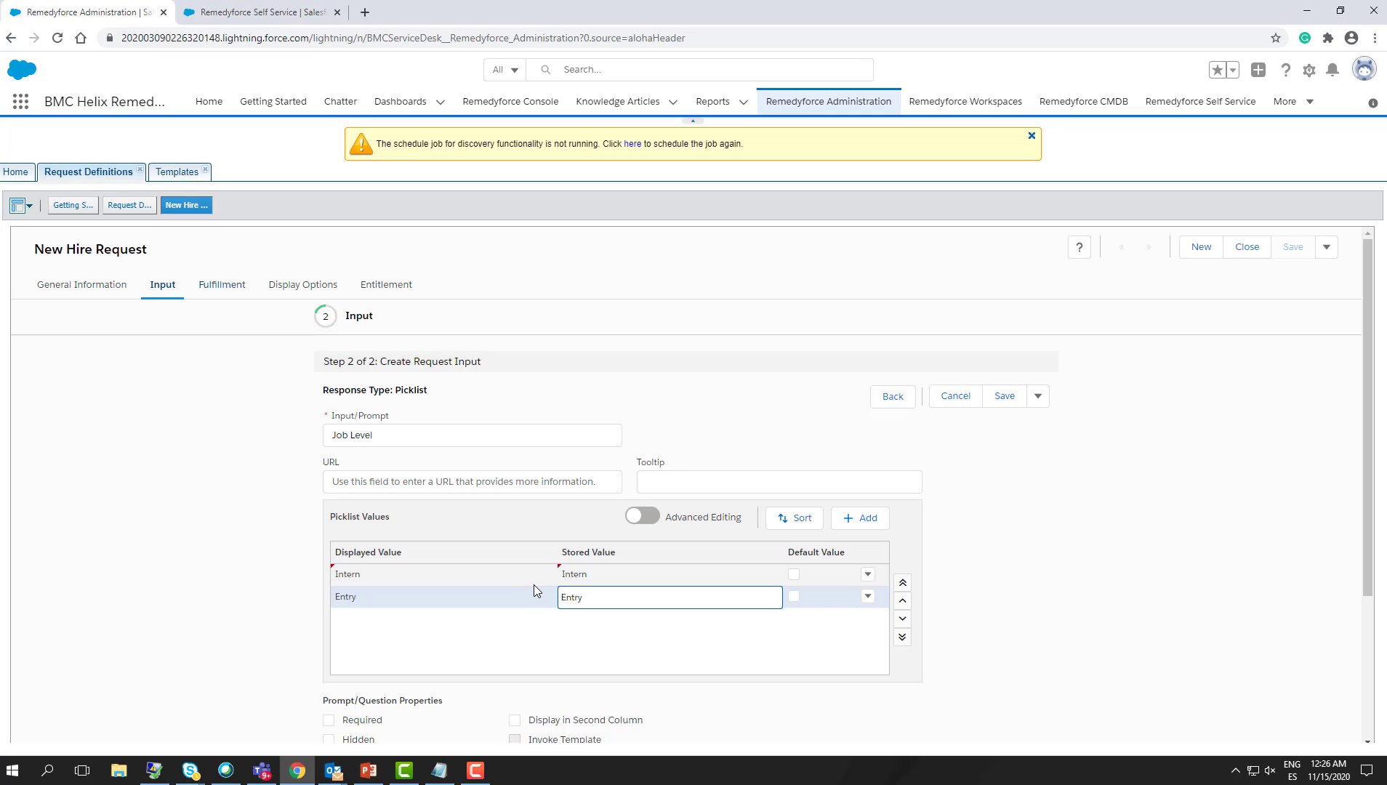
key("Return")
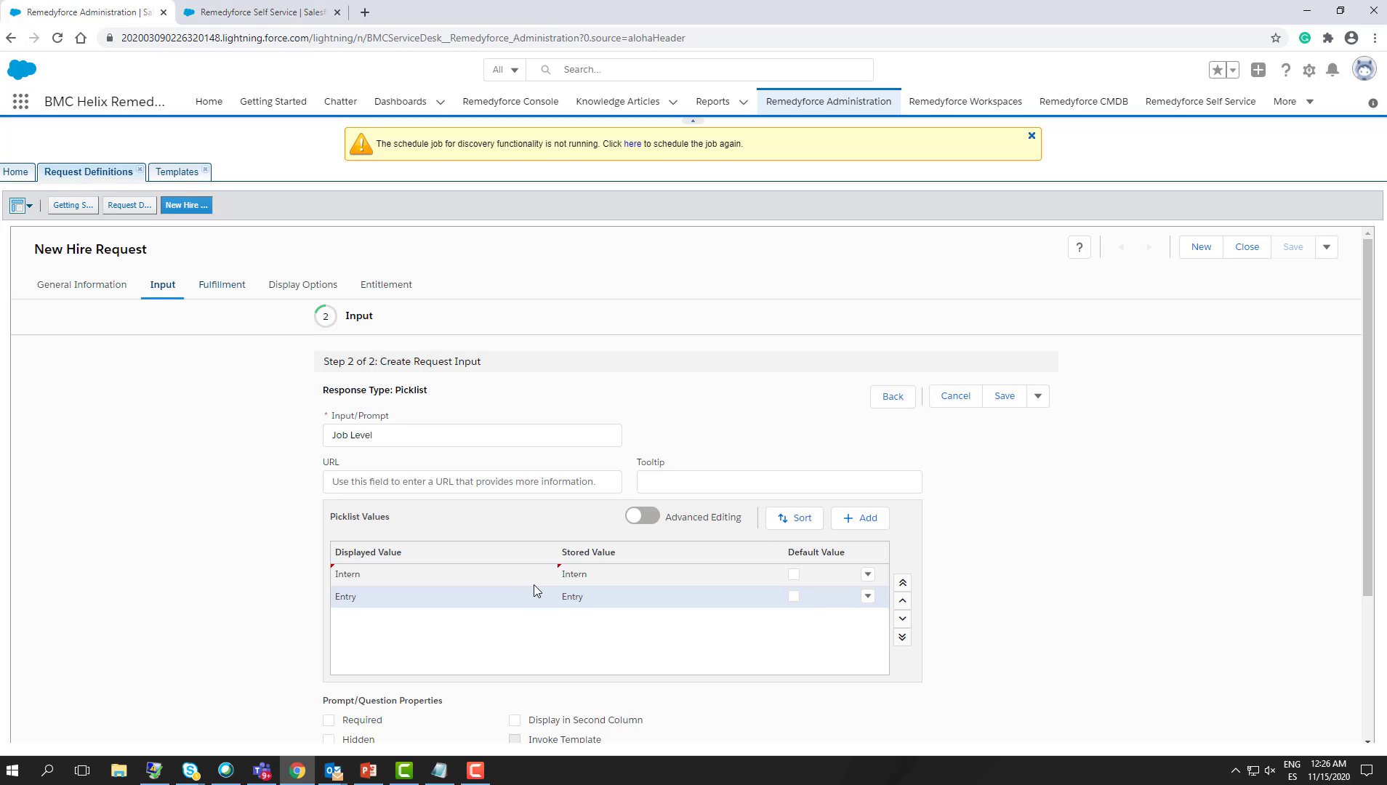
- Add a third picklist row with Intermediate as the displayed value and copy it into the stored value
left_click(861, 518)
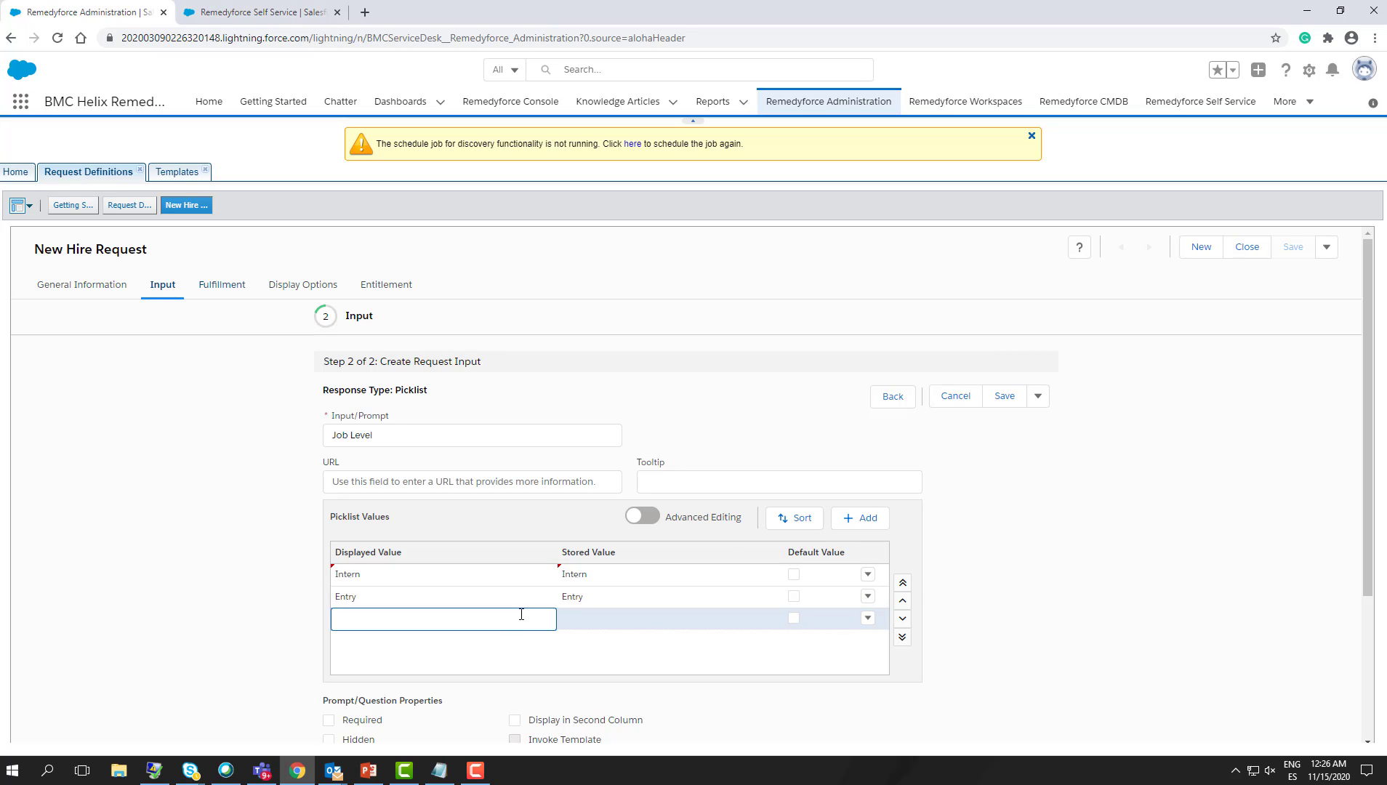
type("Intermediate")
key("BackSpace")
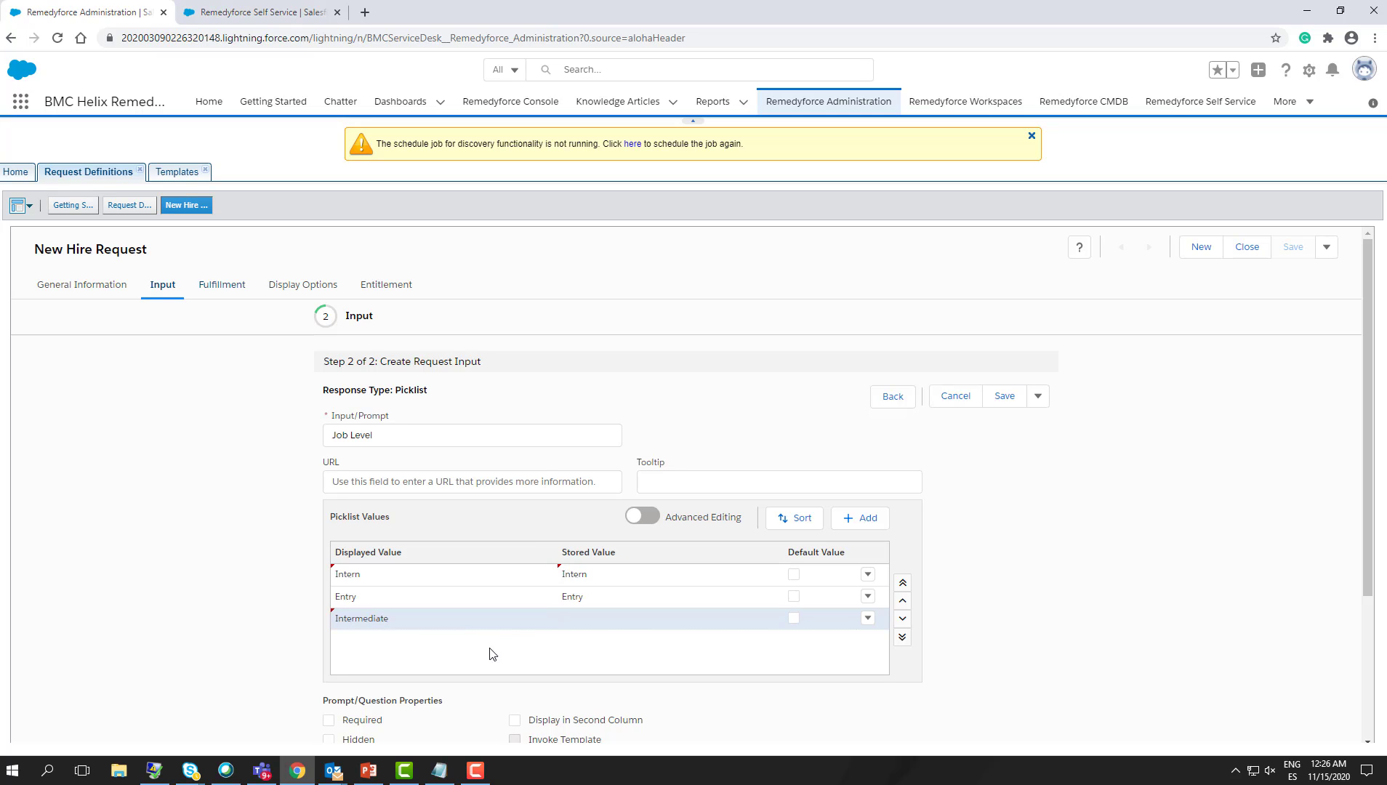
double_click(409, 623)
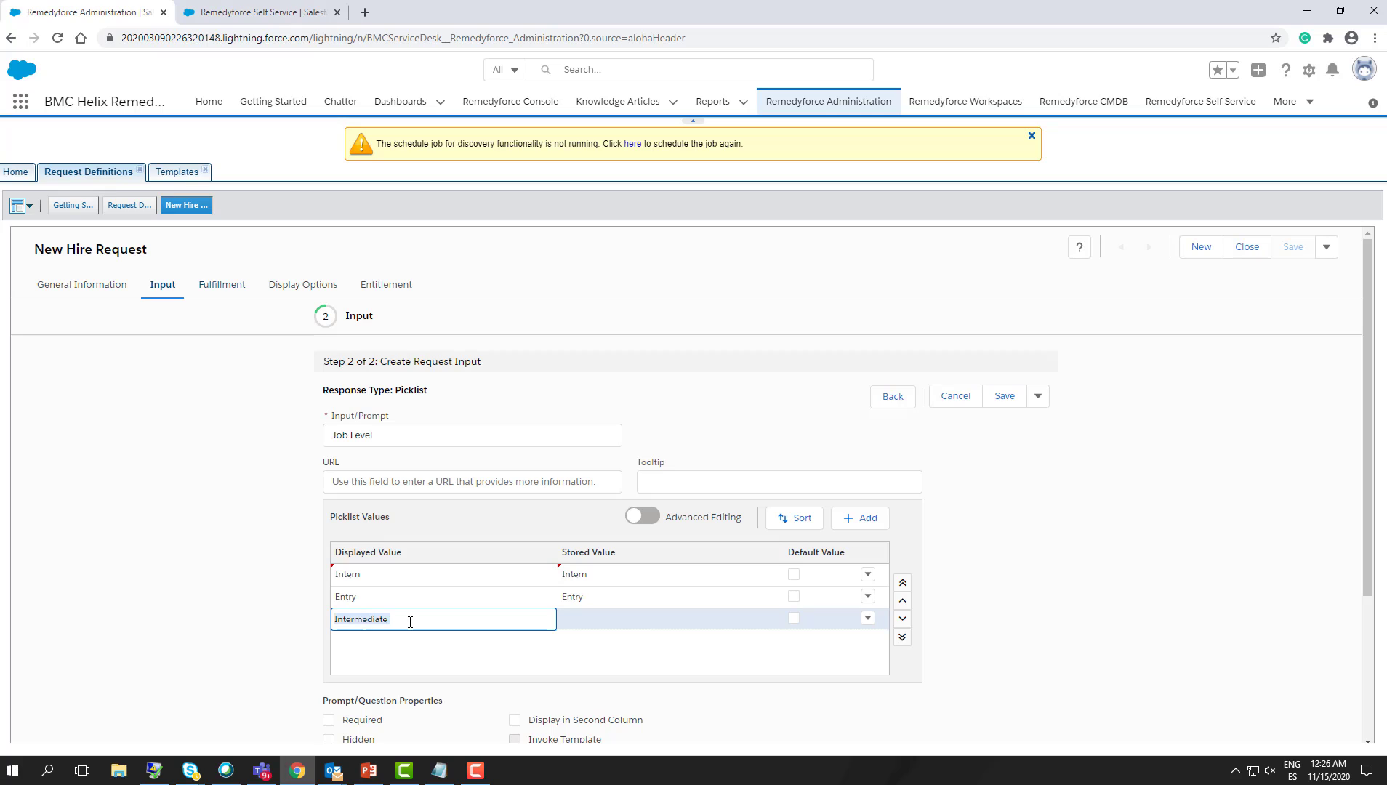
key("ctrl+c")
left_click(626, 622)
key("ctrl+v")
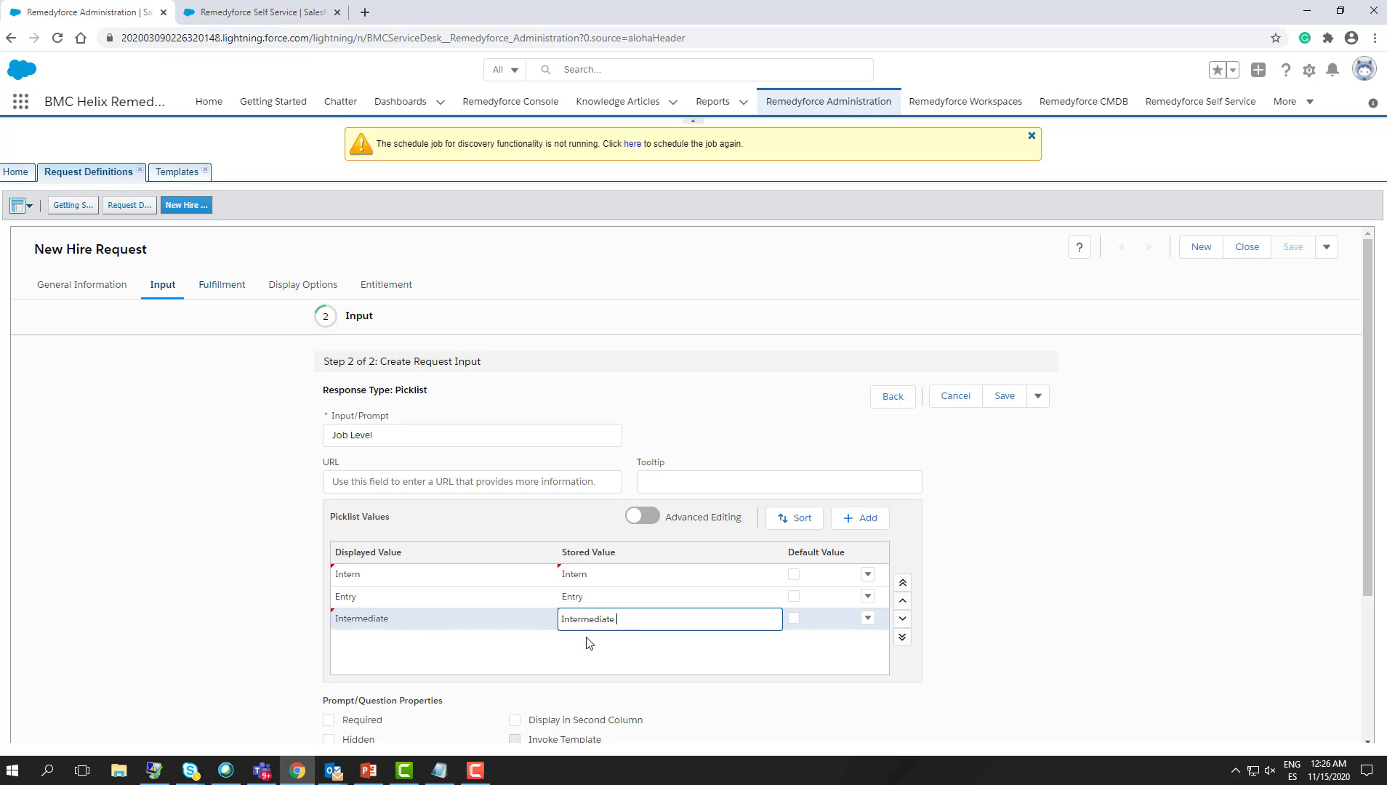
- Add a fourth picklist row with Senior as both the displayed and the stored value
left_click(848, 524)
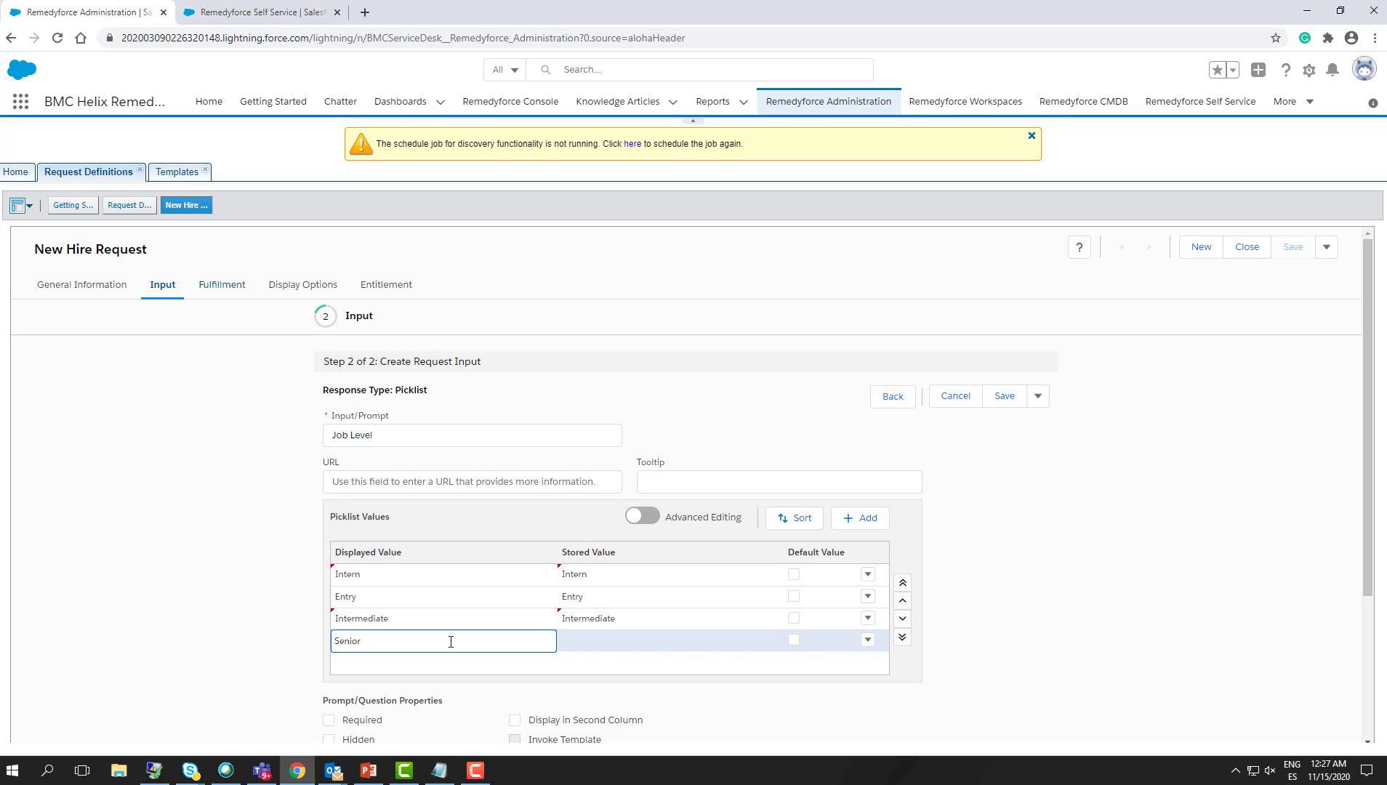
double_click(399, 647)
left_click(591, 656)
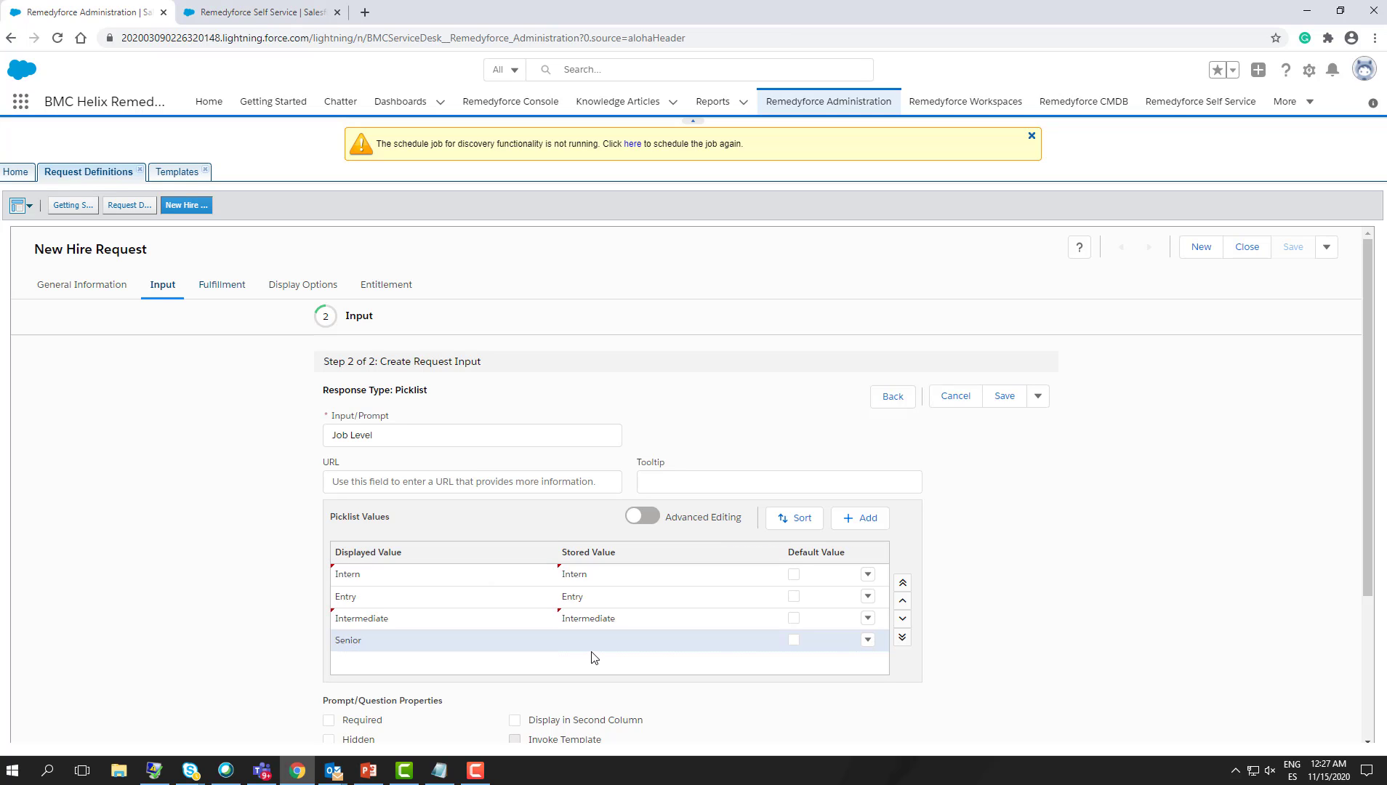
left_click(592, 645)
type("Senior")
- Save the Job Level request input and start another new request input
scroll(594, 639, "down", 3)
scroll(595, 630, "up", 2)
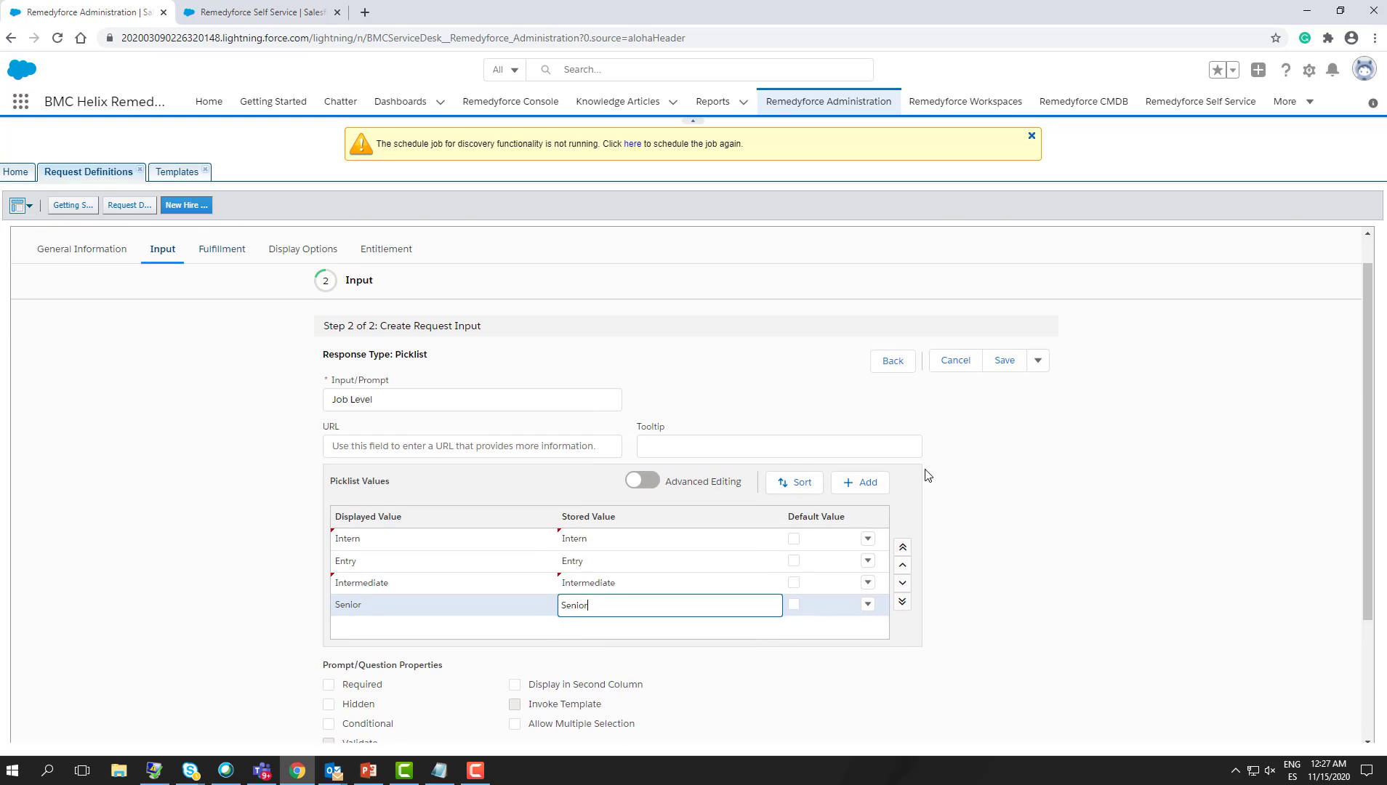
left_click(1038, 363)
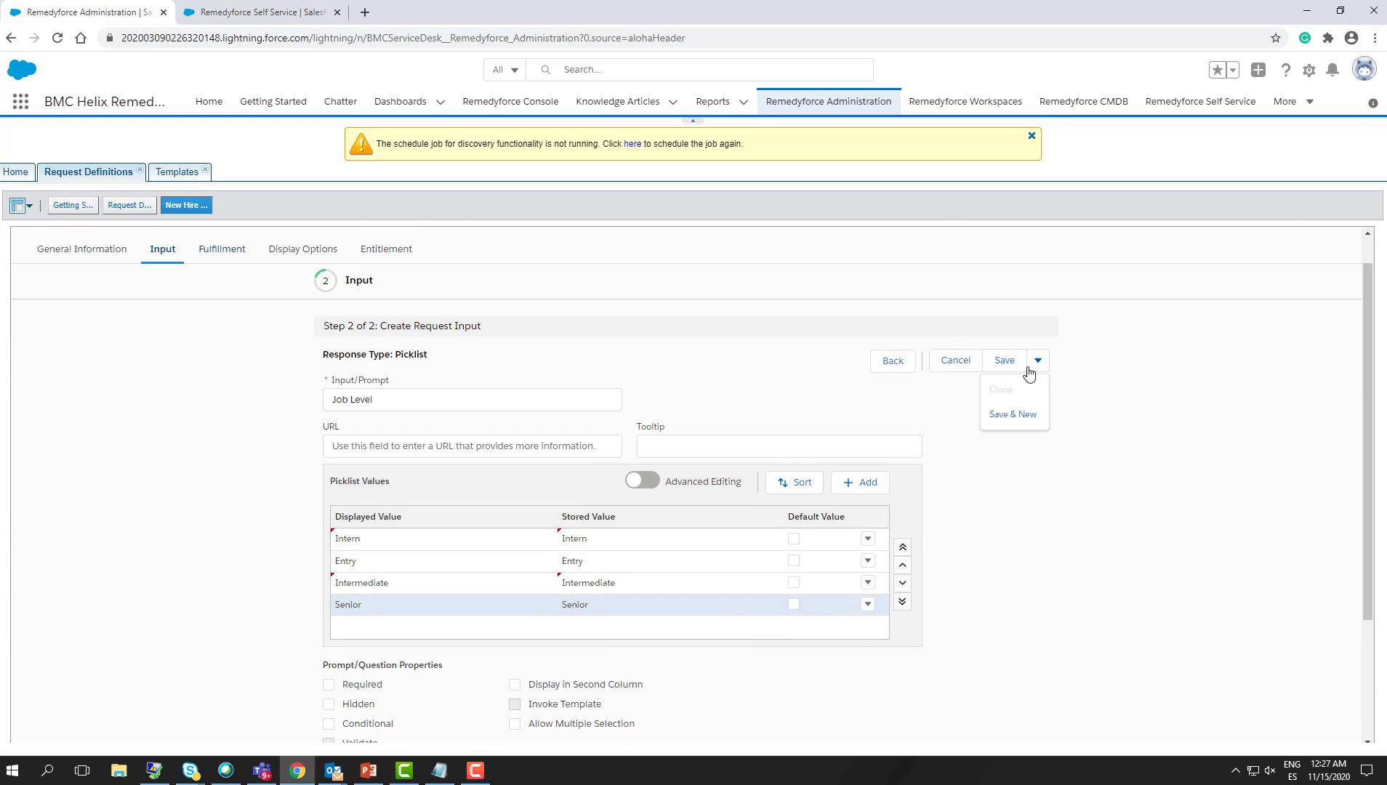
left_click(1014, 421)
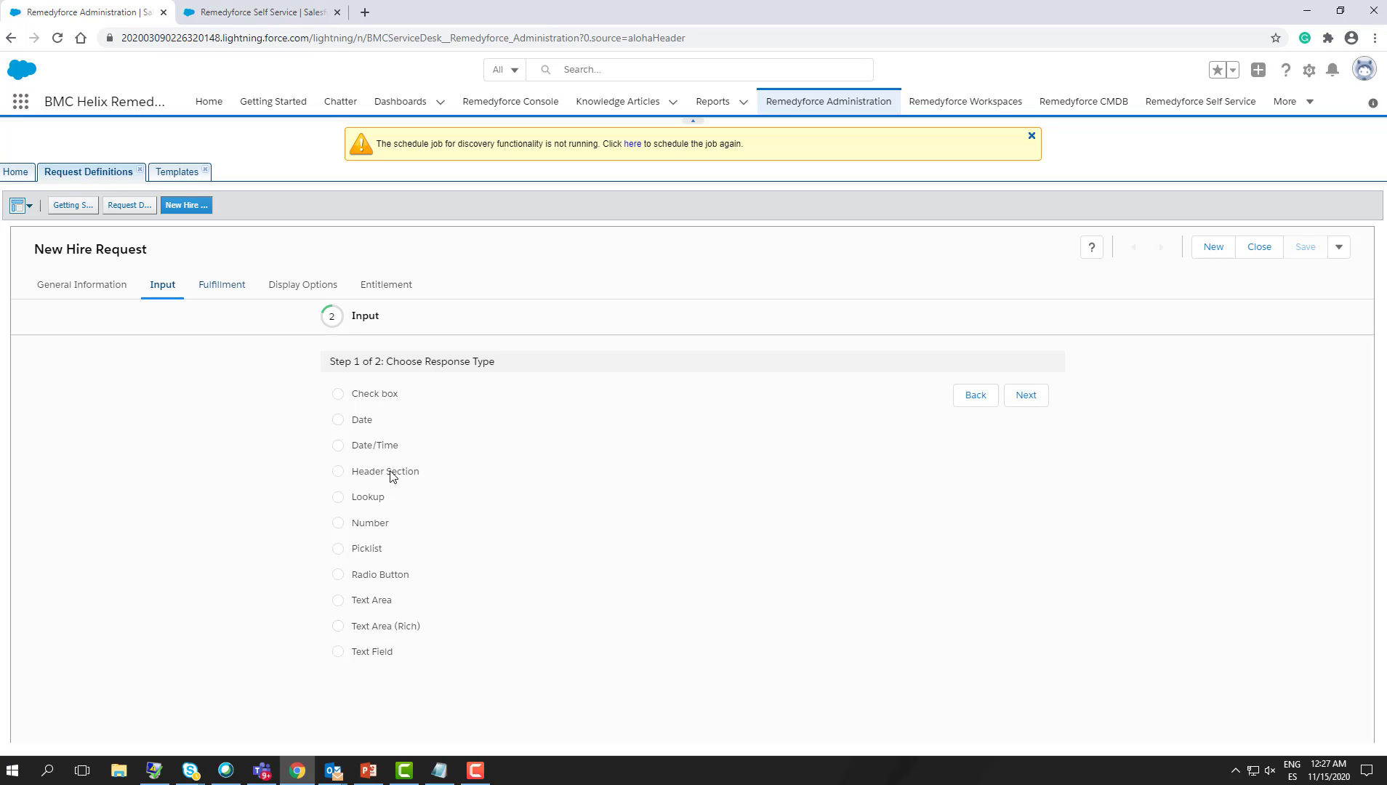
- Create a Check box input with the Notepad prompt "Does your new hire require additional system access?", then save it and start another
left_click(374, 394)
left_click(1022, 396)
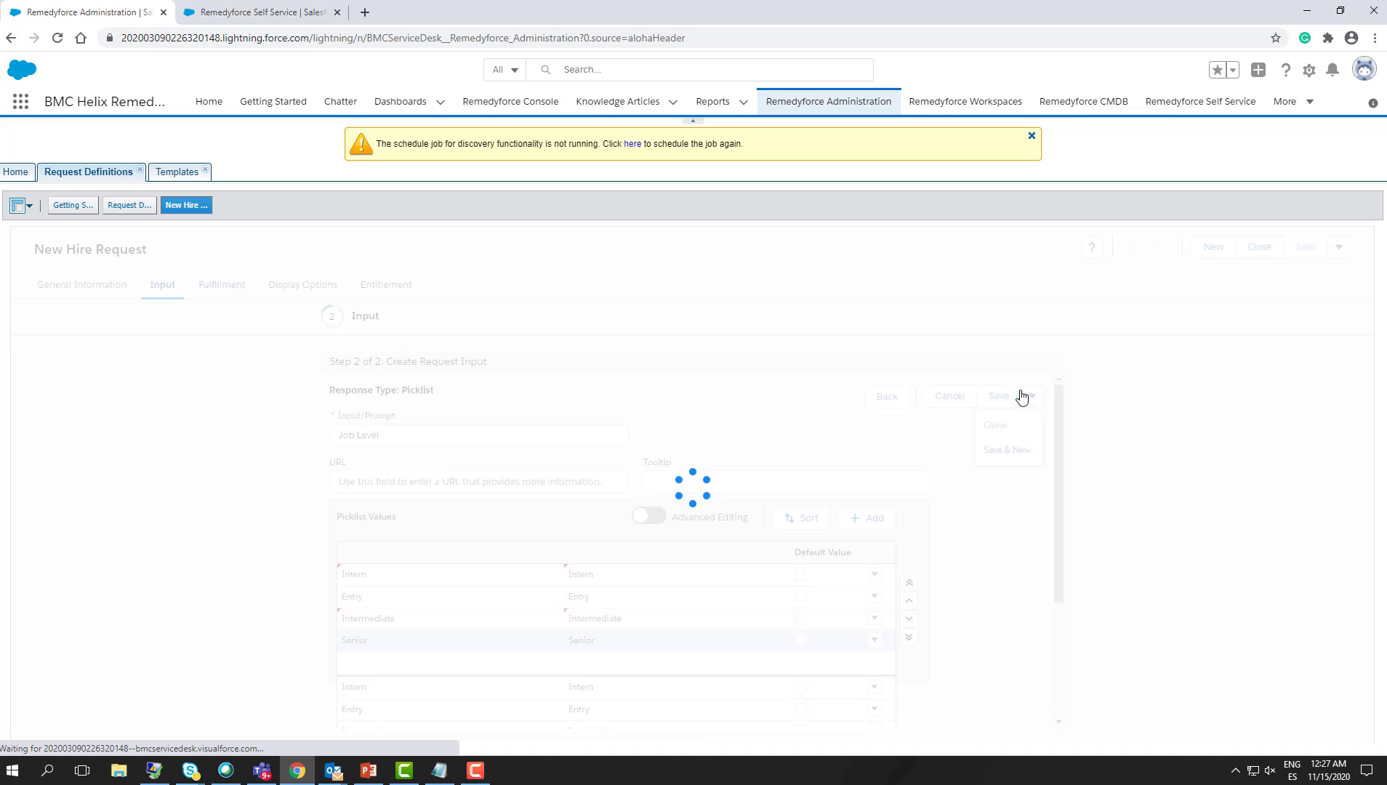
left_click(439, 770)
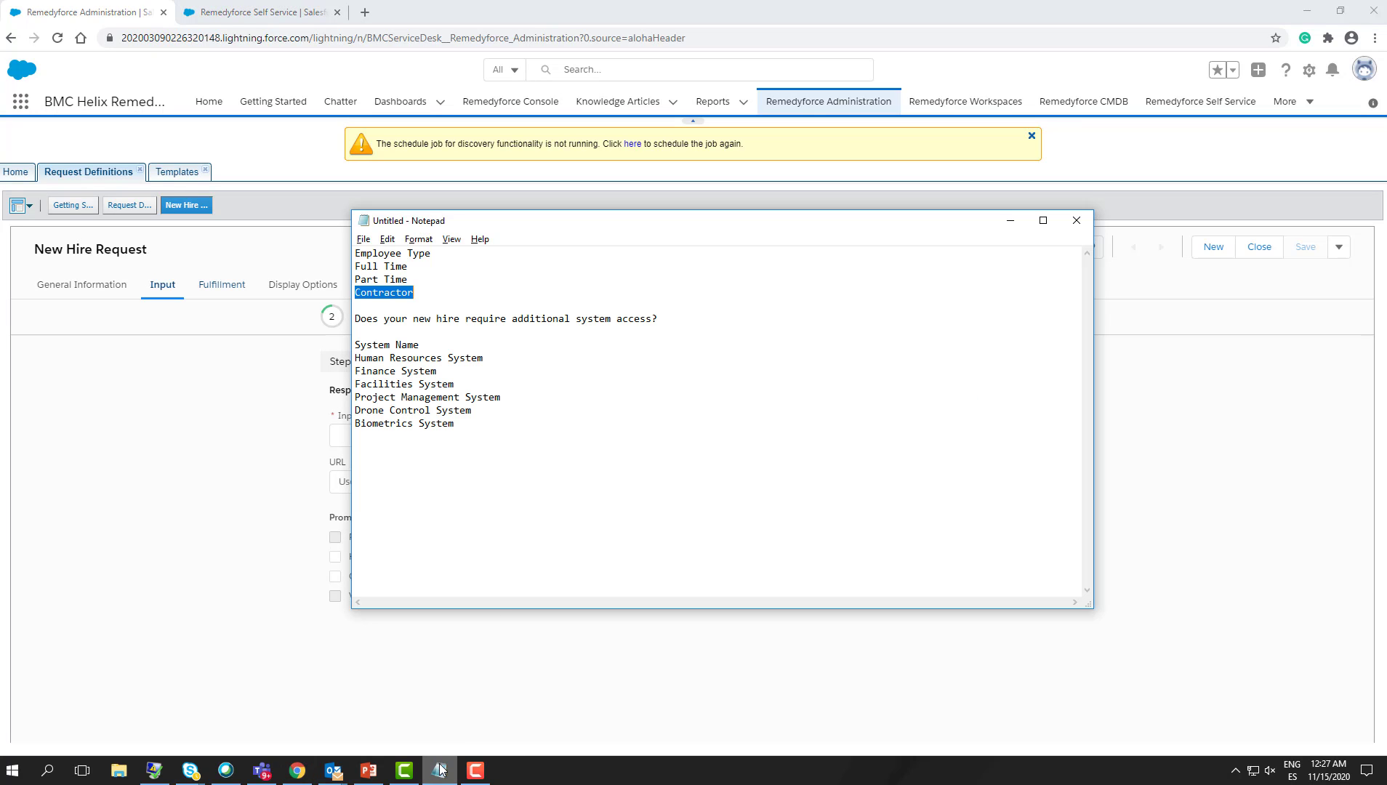
left_click_drag(680, 319, 343, 317)
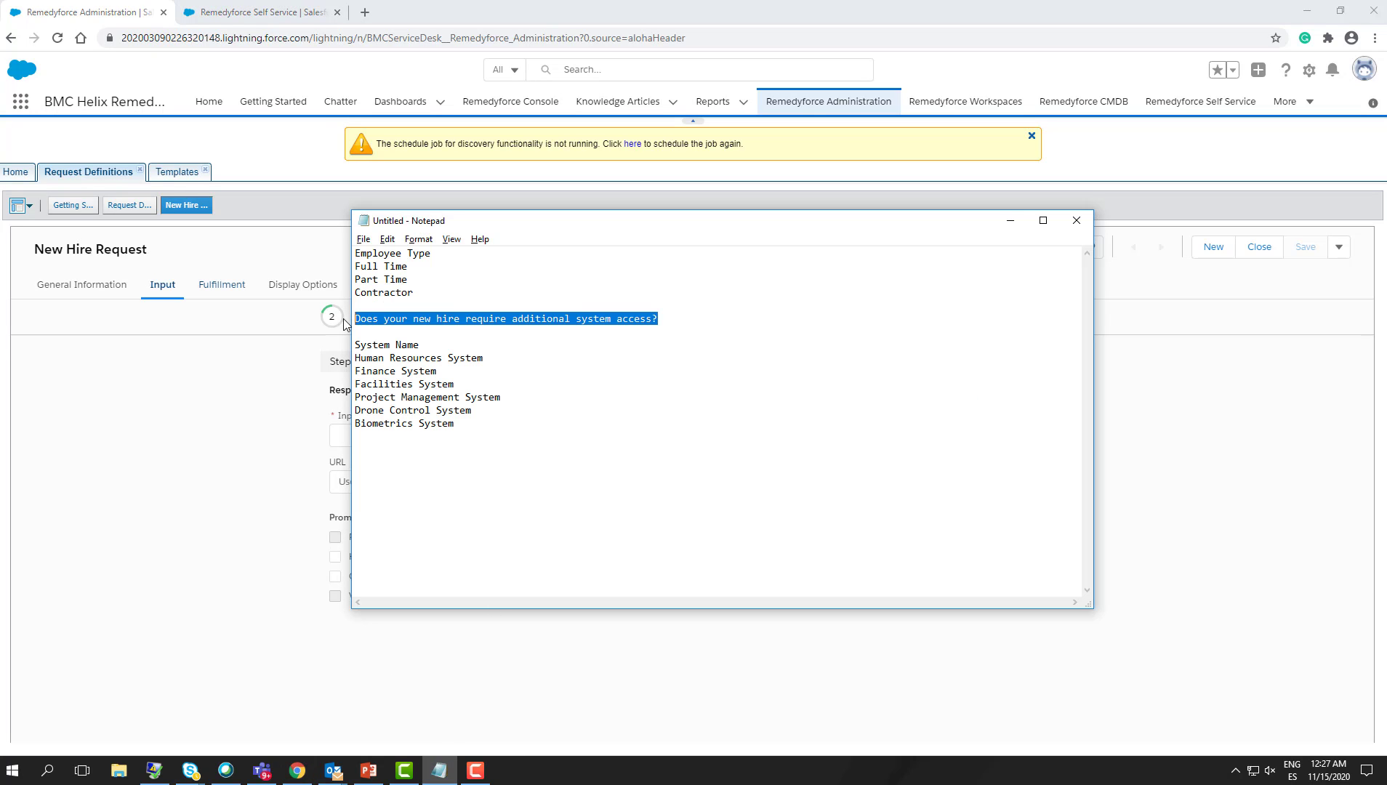
left_click(344, 438)
left_click(395, 446)
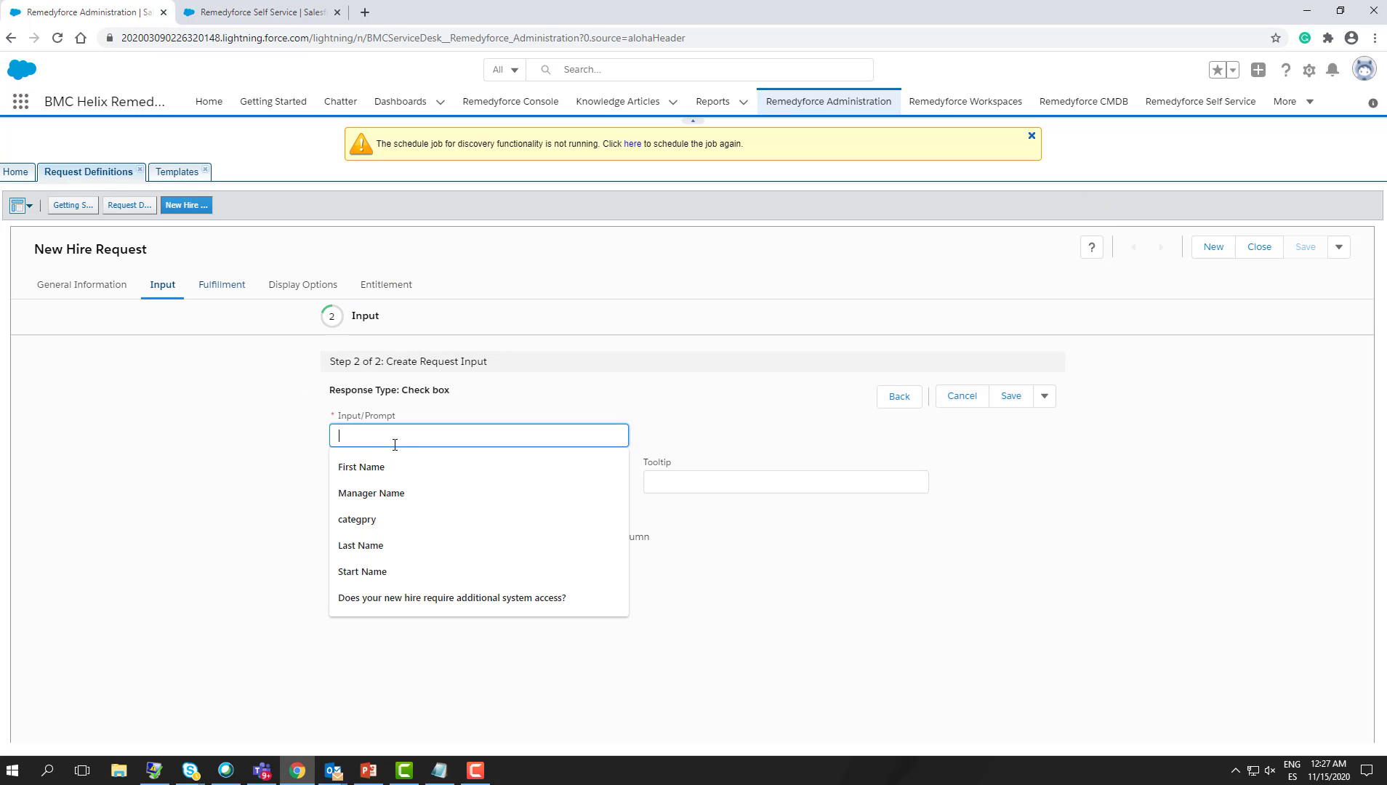
key("ctrl+v")
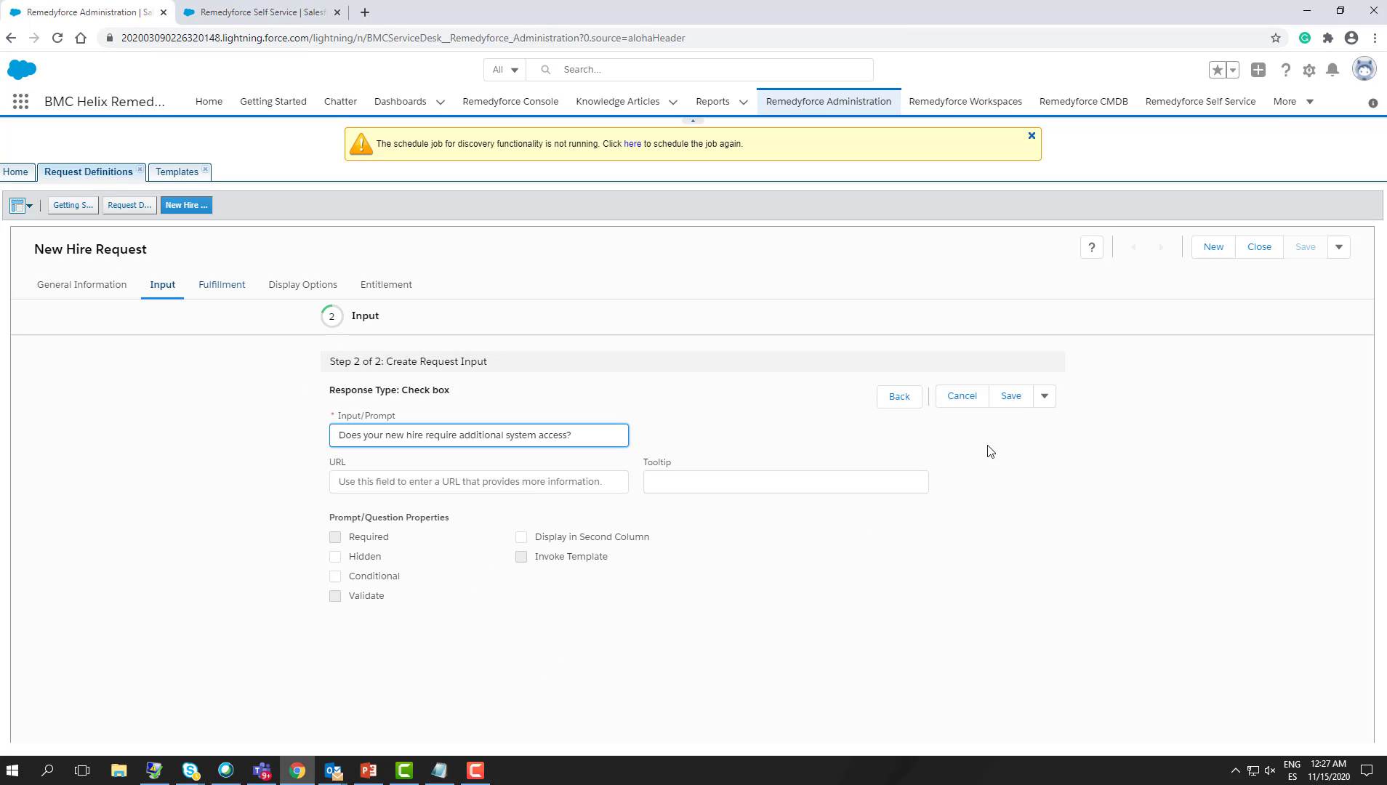
left_click(1045, 395)
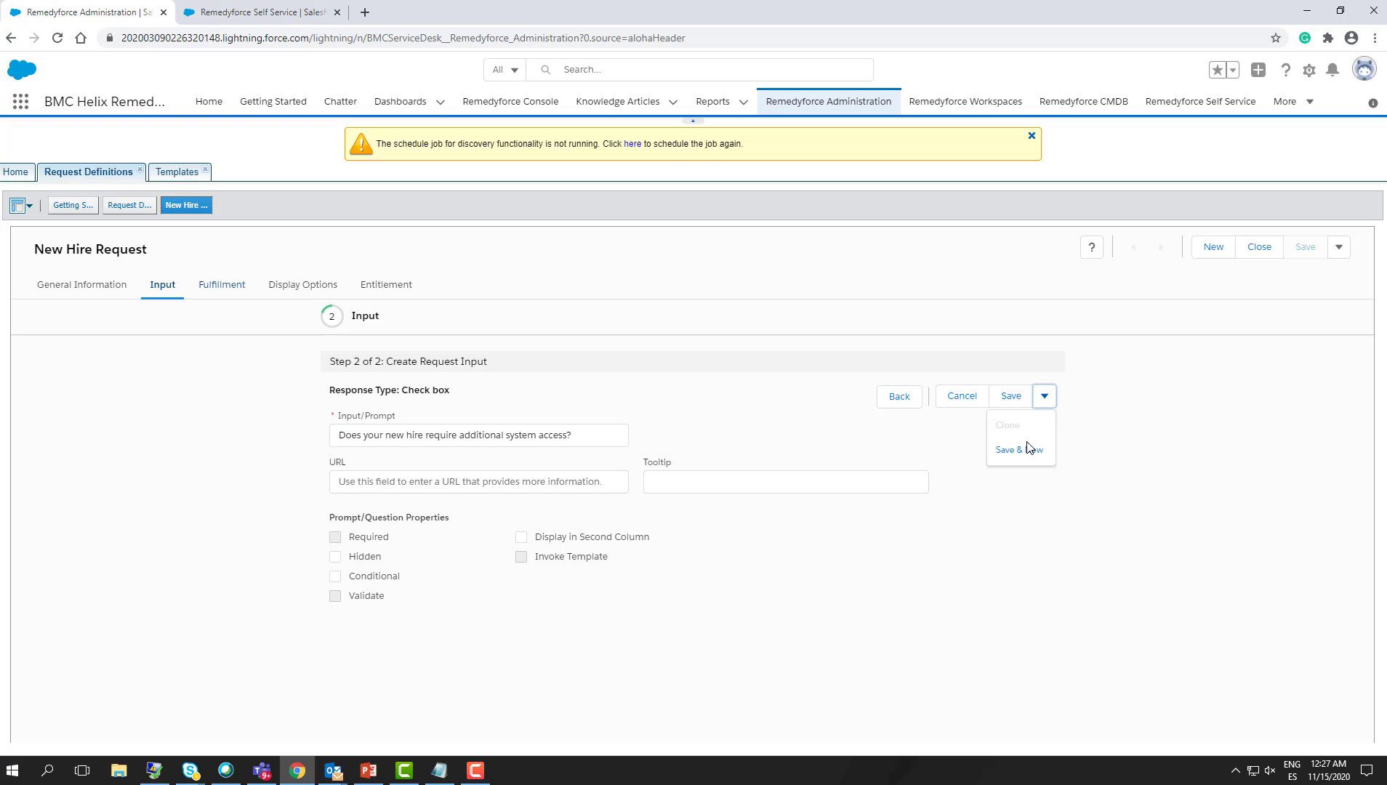
left_click(1020, 452)
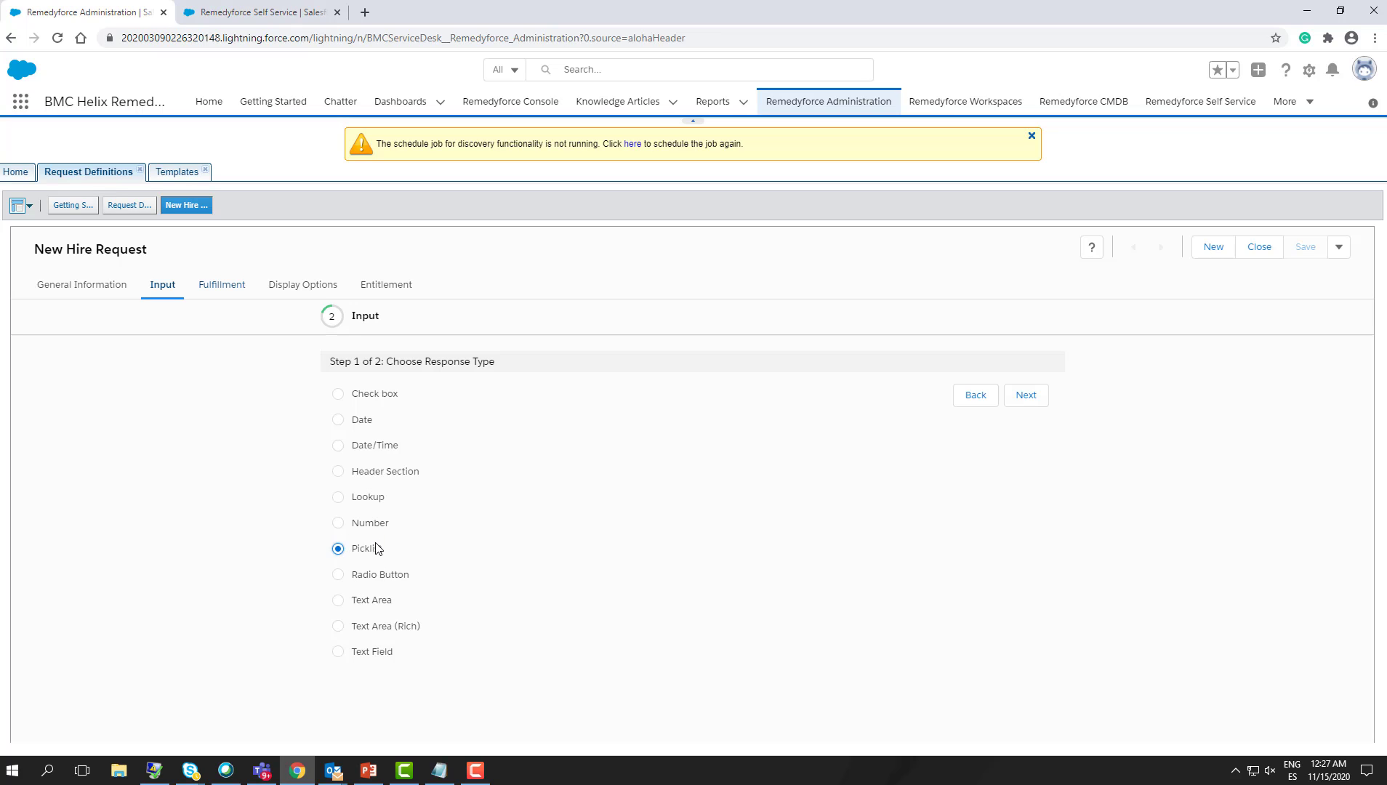
- Create a Picklist request input with the prompt System Name copied from the Notepad list
left_click(1022, 397)
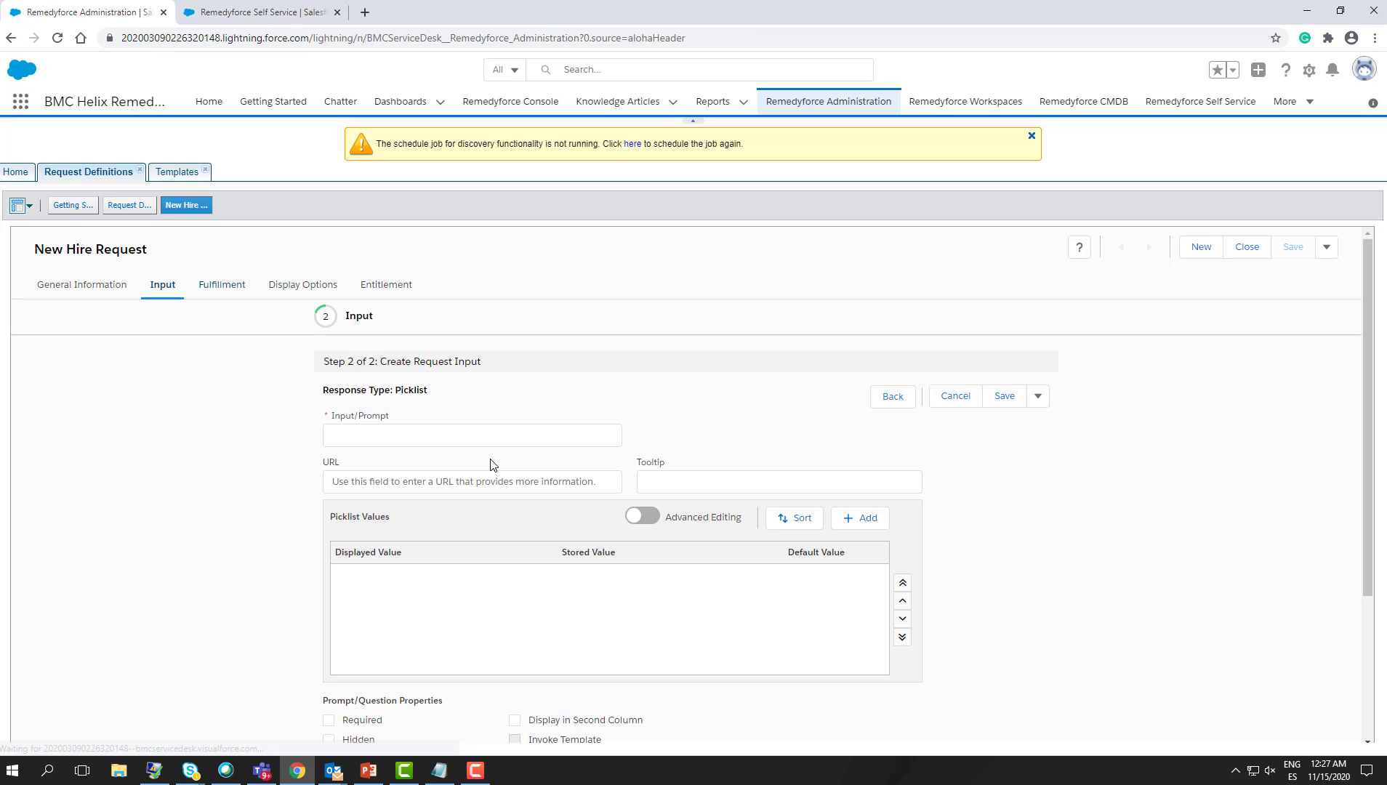
key("alt+Tab")
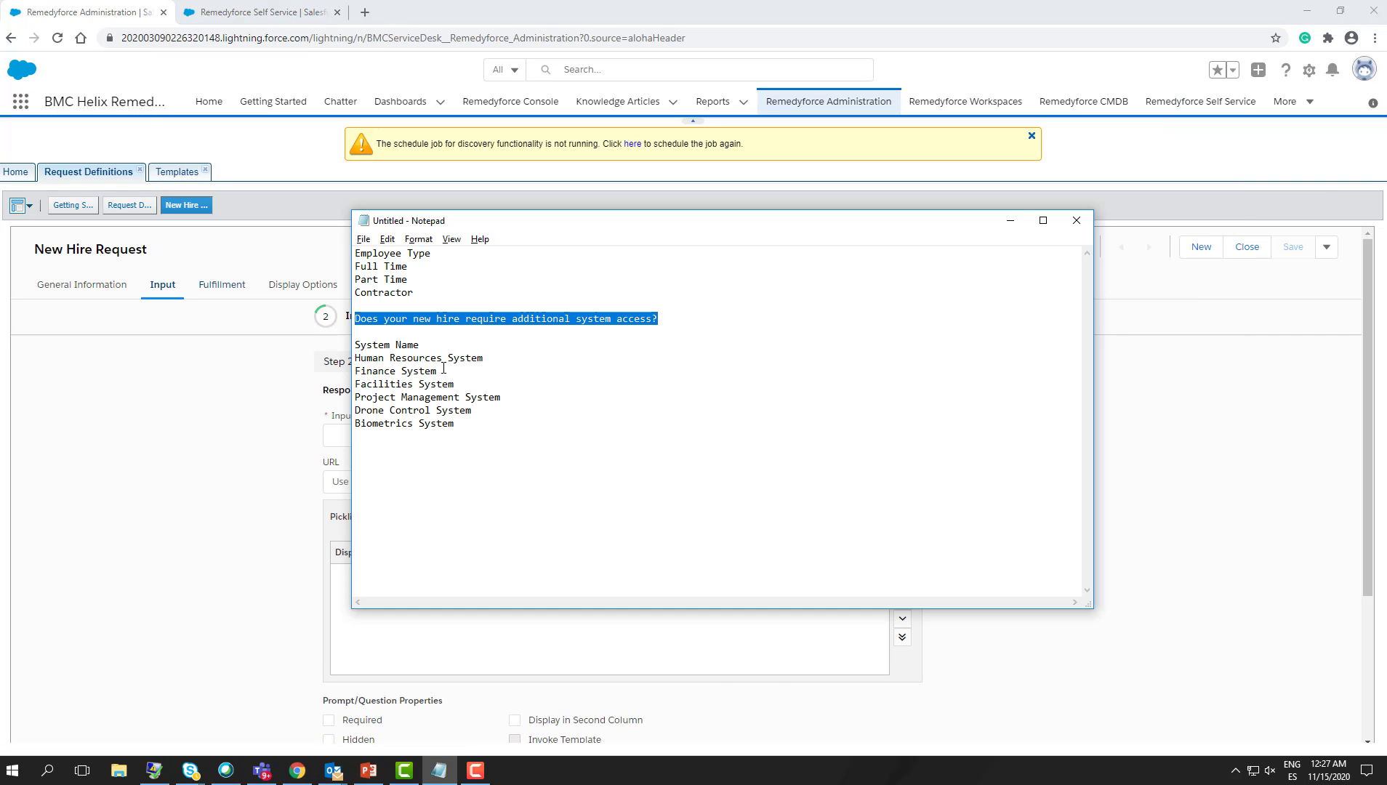
left_click_drag(416, 345, 343, 347)
double_click(427, 350)
left_click(426, 350)
key("ctrl+c")
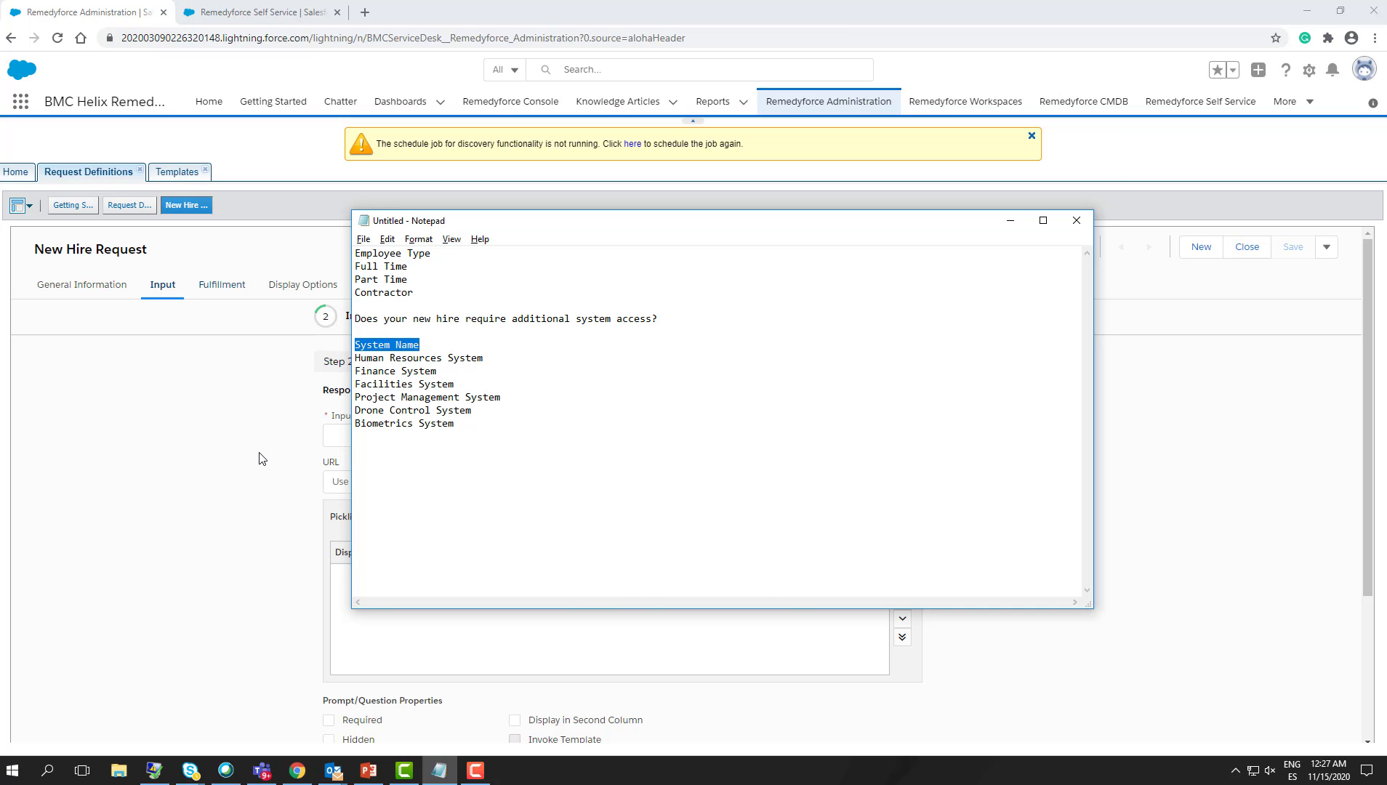
left_click(364, 434)
key("ctrl+v")
- Add a picklist row with Human Resources System, copied from the Notepad list, as both displayed and stored value
left_click(865, 517)
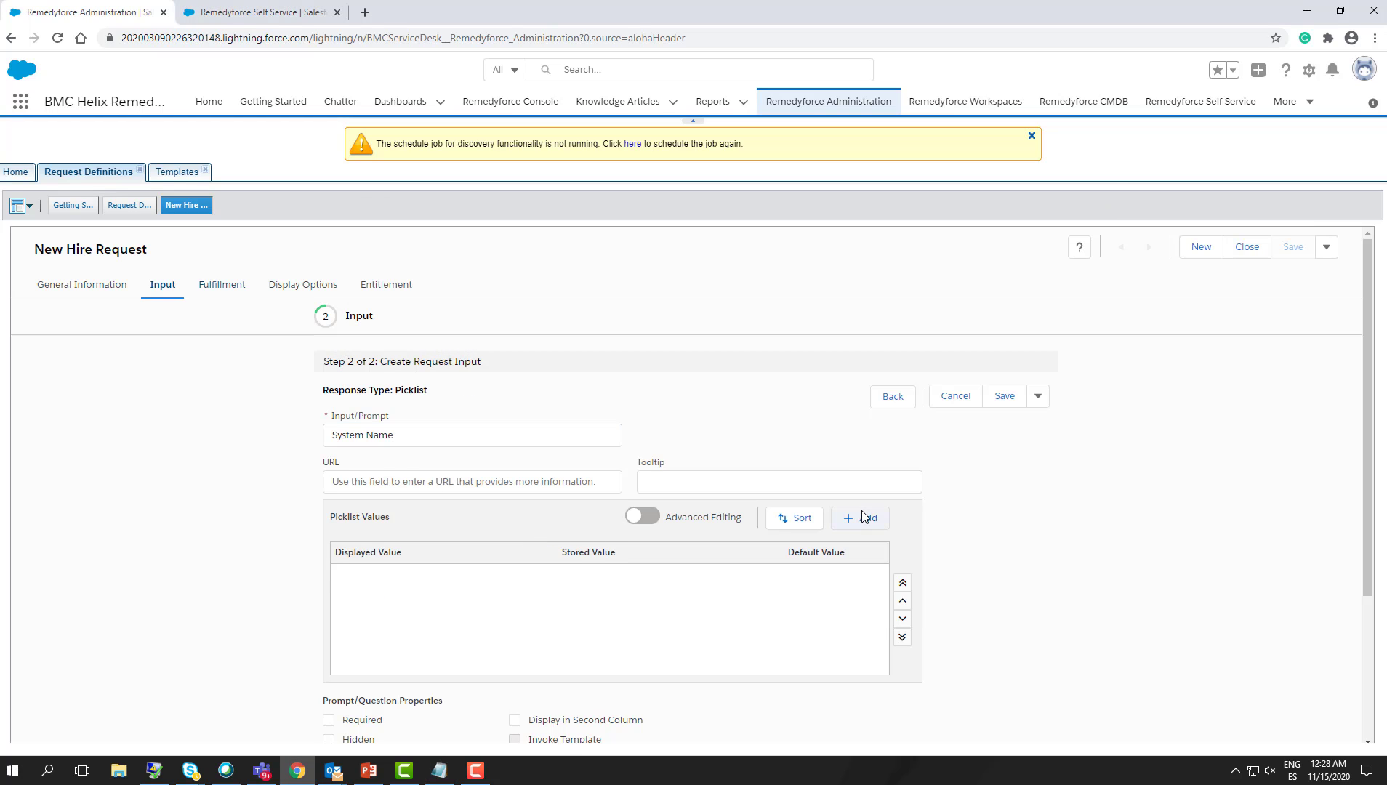
left_click(439, 770)
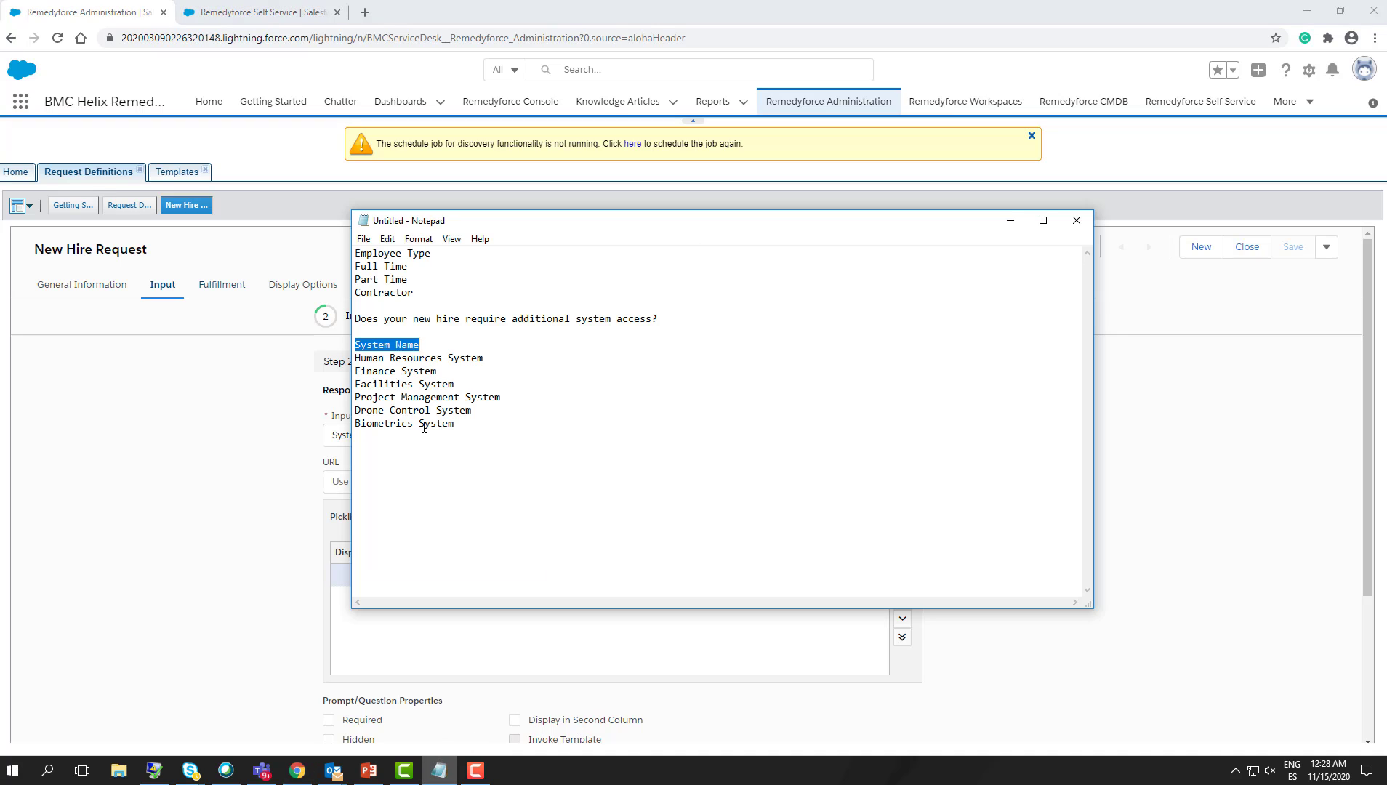
left_click(425, 358)
key("shift+Up")
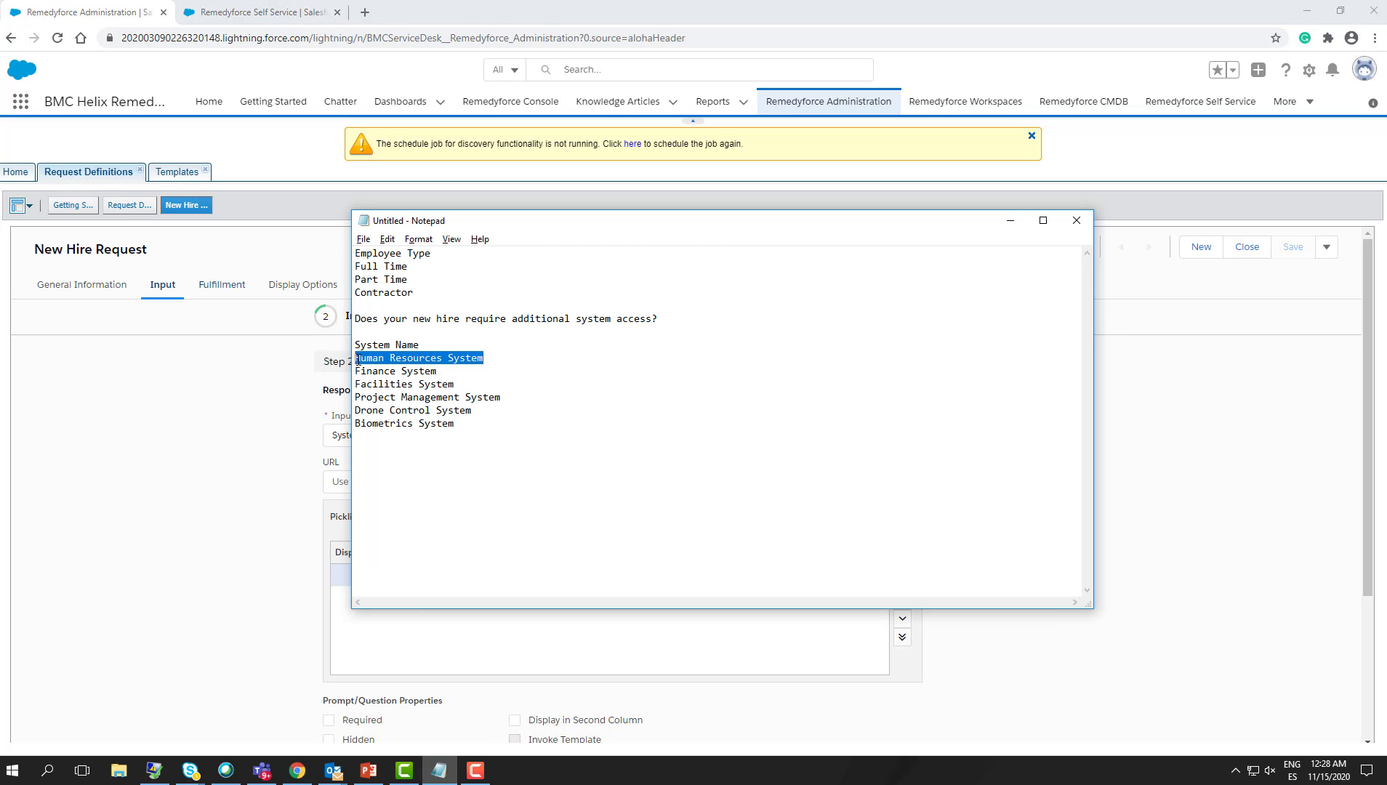
left_click(268, 579)
left_click(394, 572)
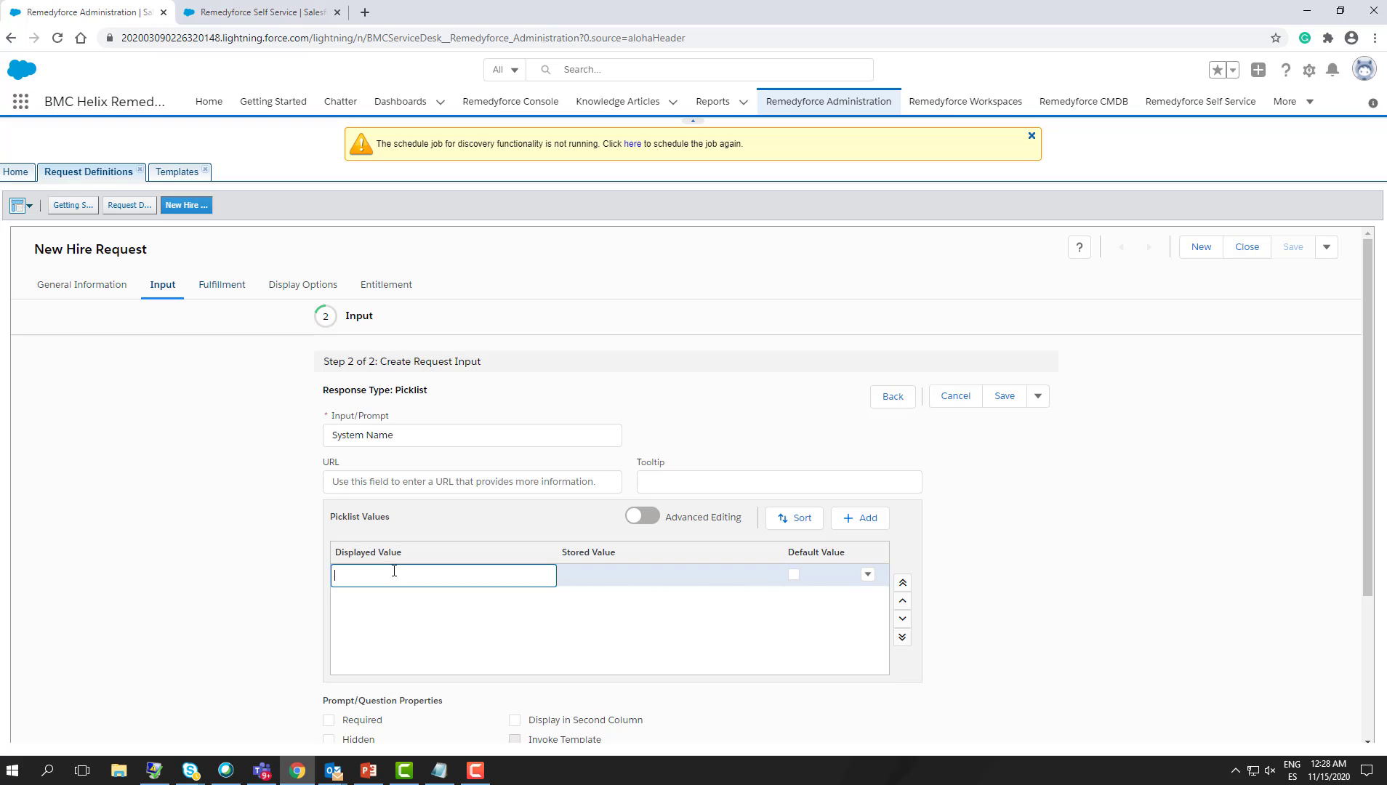
key("ctrl+v")
left_click(616, 577)
key("ctrl+v")
- Add a picklist row with Finance System, copied from the Notepad list, as both displayed and stored value
left_click(439, 770)
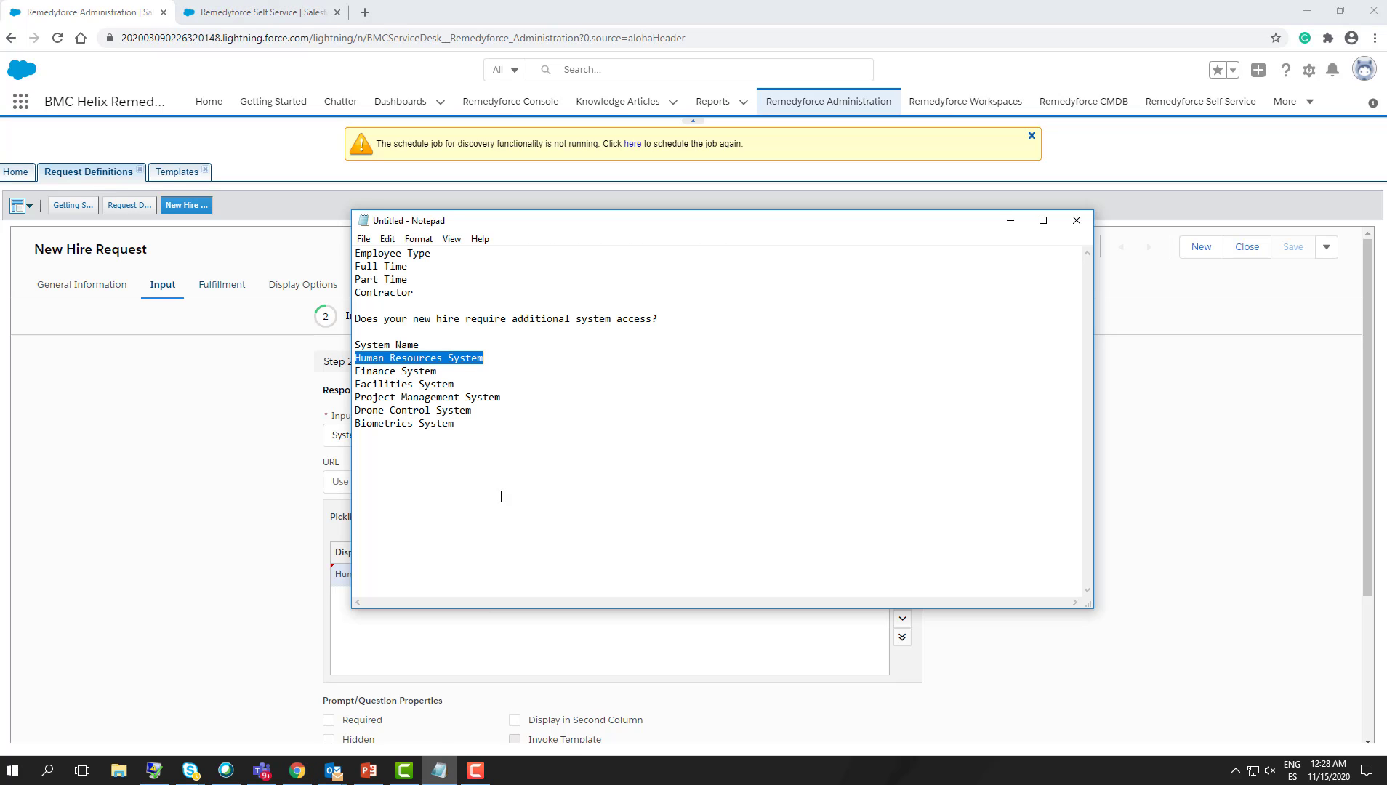
left_click_drag(453, 373, 328, 377)
left_click(298, 451)
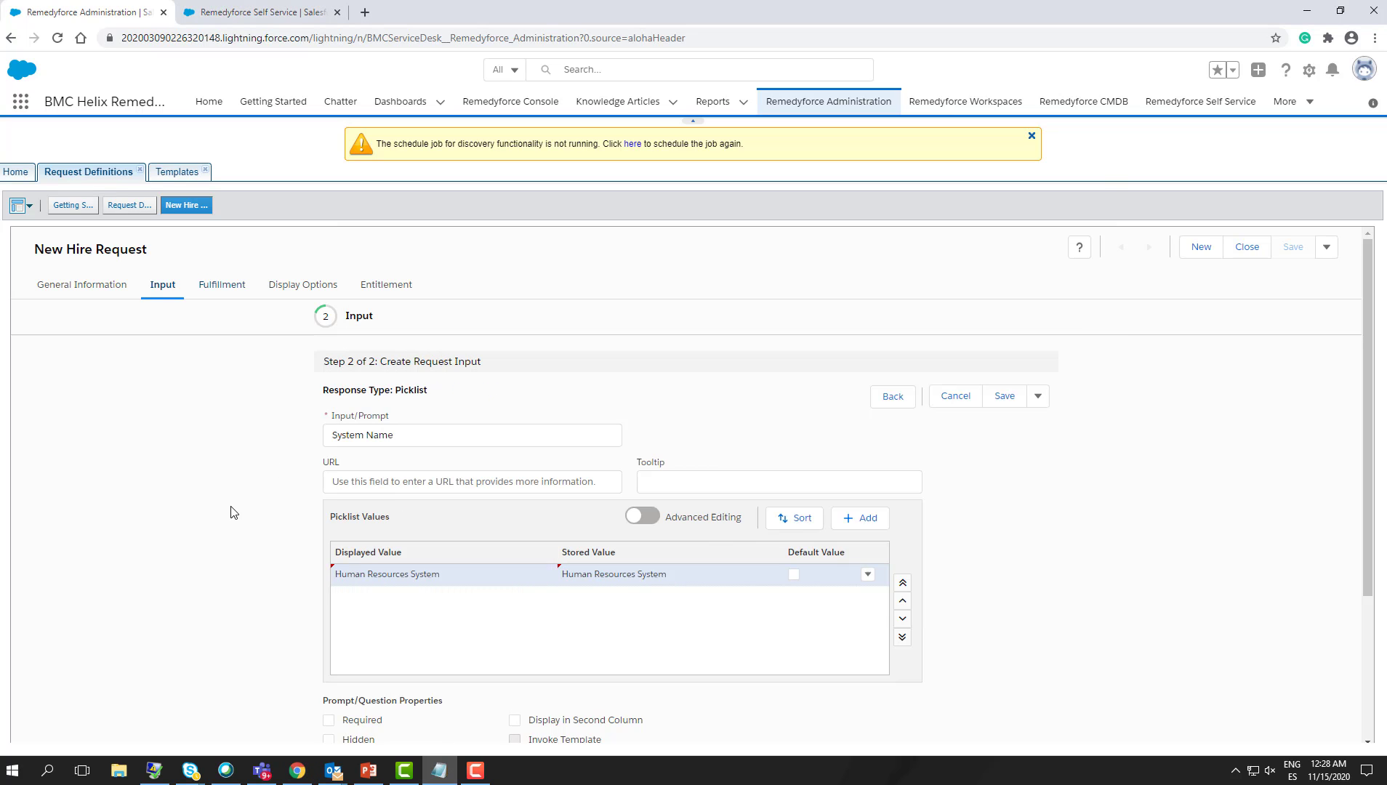
left_click(865, 518)
left_click(427, 596)
key("ctrl+v")
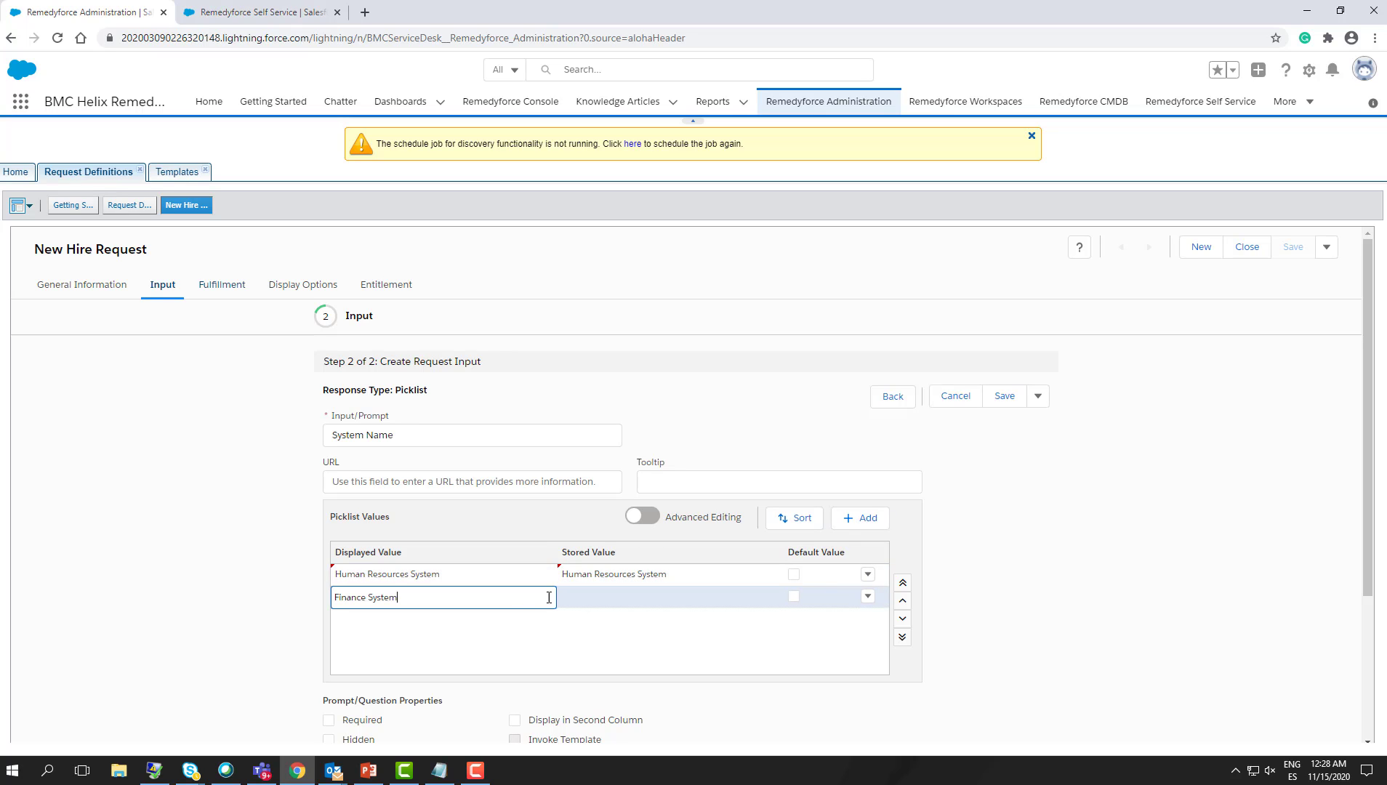
left_click(600, 605)
key("ctrl+v")
- Add a picklist row with Facilities System, copied from the Notepad list, as both displayed and stored value
left_click(452, 778)
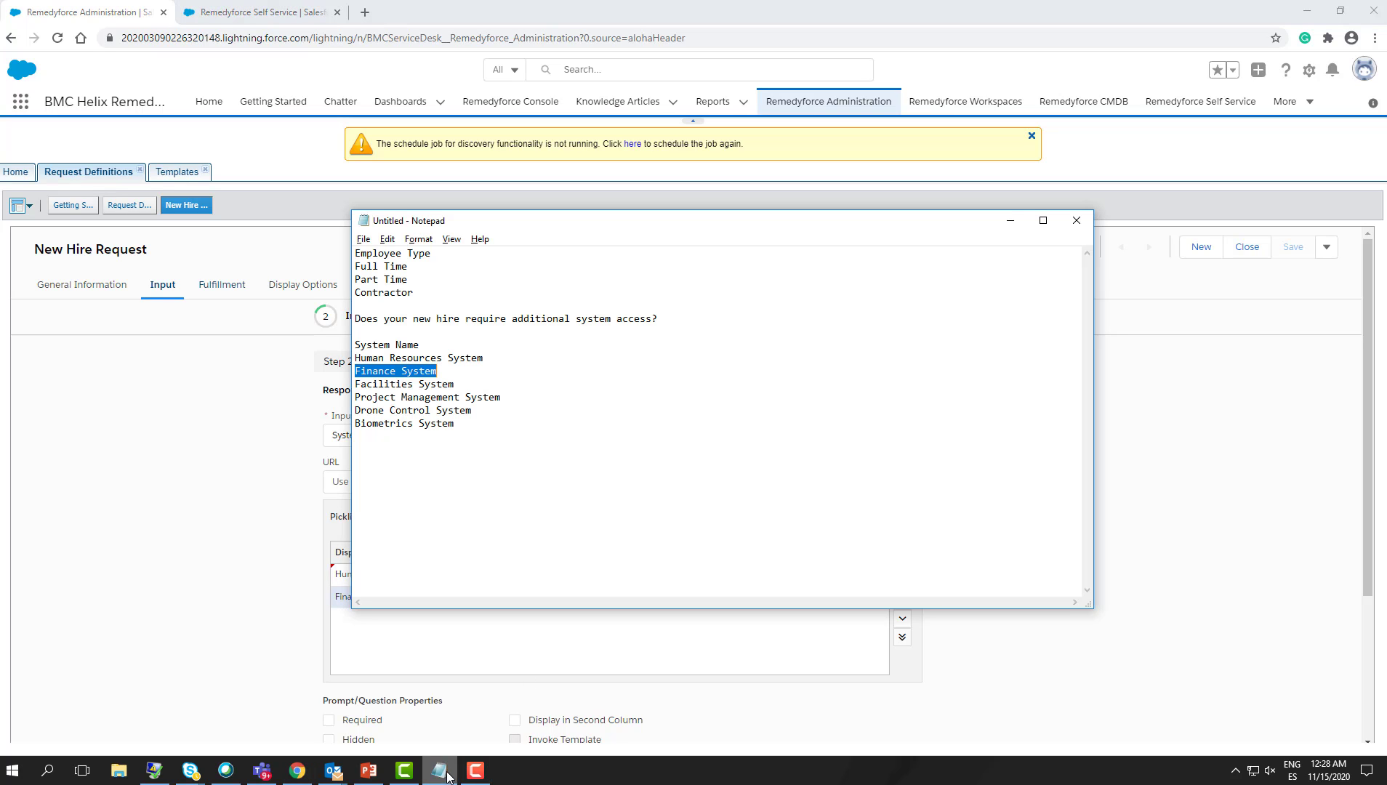
left_click_drag(456, 383, 352, 383)
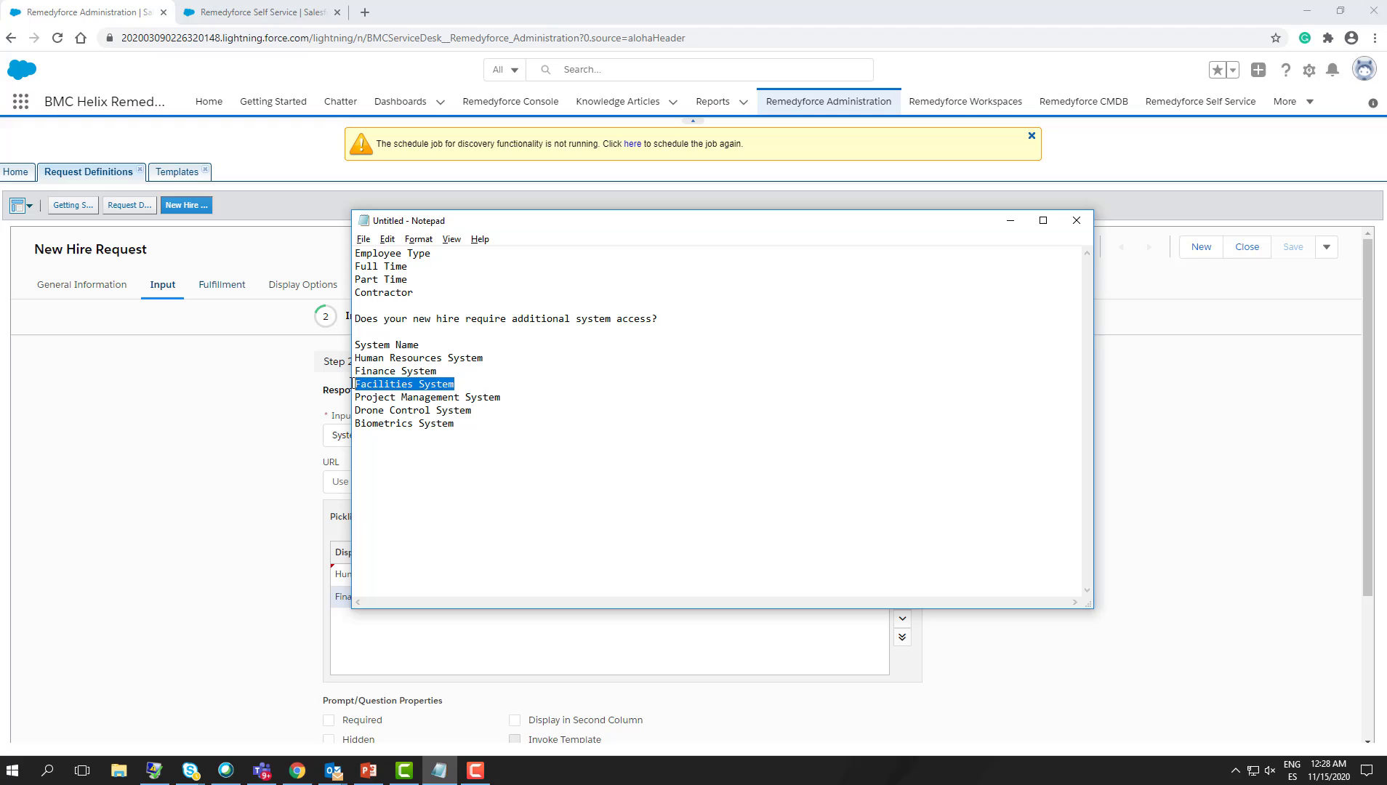
left_click(294, 480)
left_click(860, 517)
left_click(497, 618)
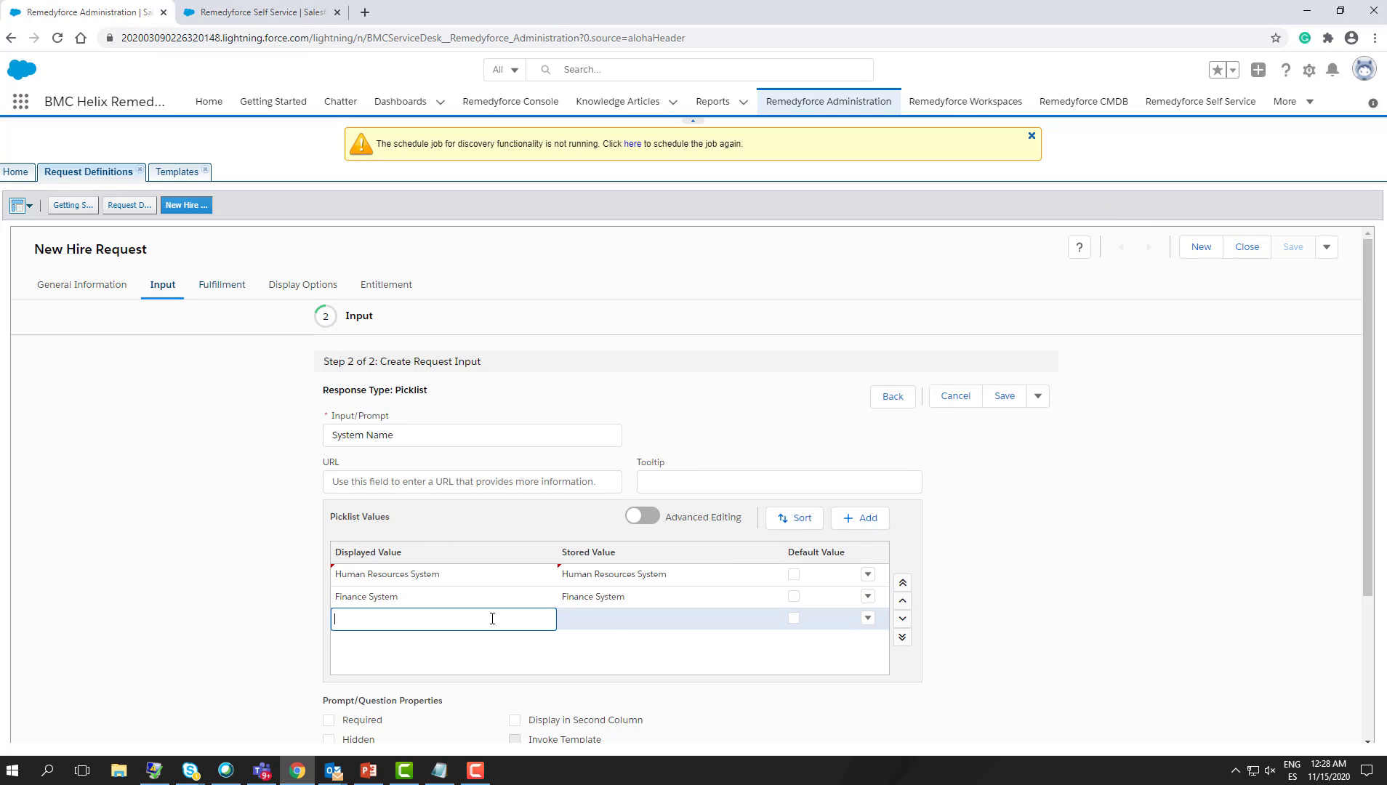
key("ctrl+v")
left_click(607, 620)
key("ctrl+v")
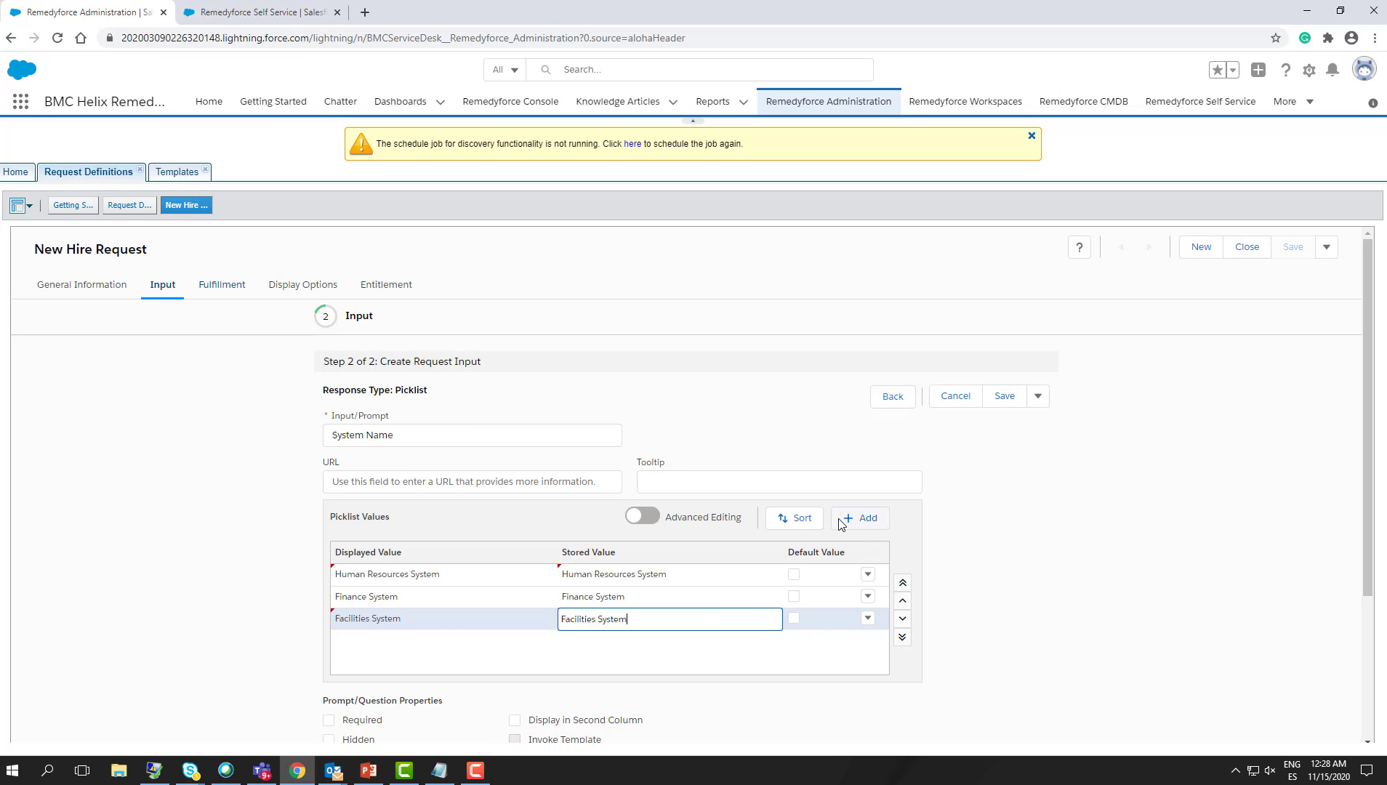
- Add a picklist row with Project Management System, copied from the Notepad list, as both displayed and stored value
left_click(860, 517)
left_click(439, 770)
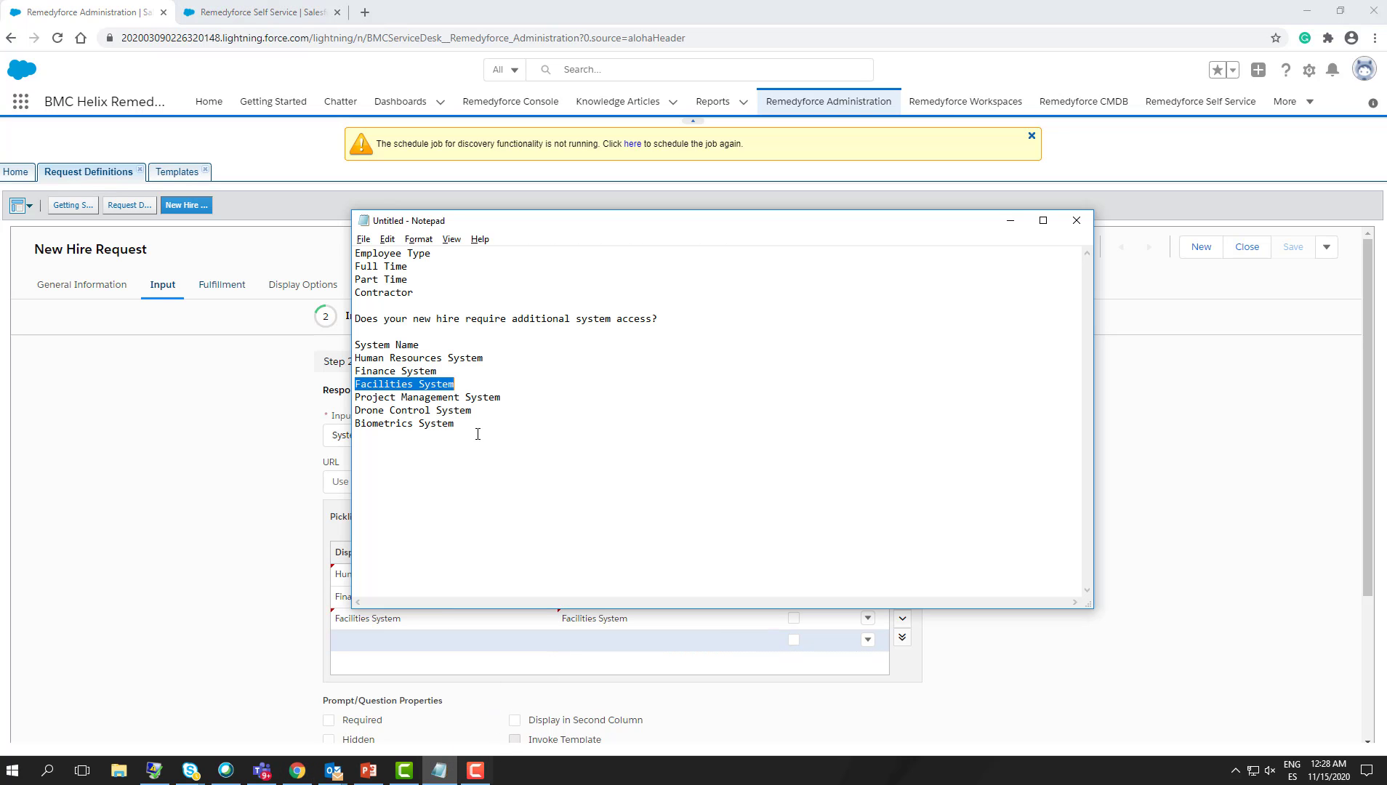
left_click_drag(520, 398, 343, 399)
key("ctrl+c")
left_click(306, 524)
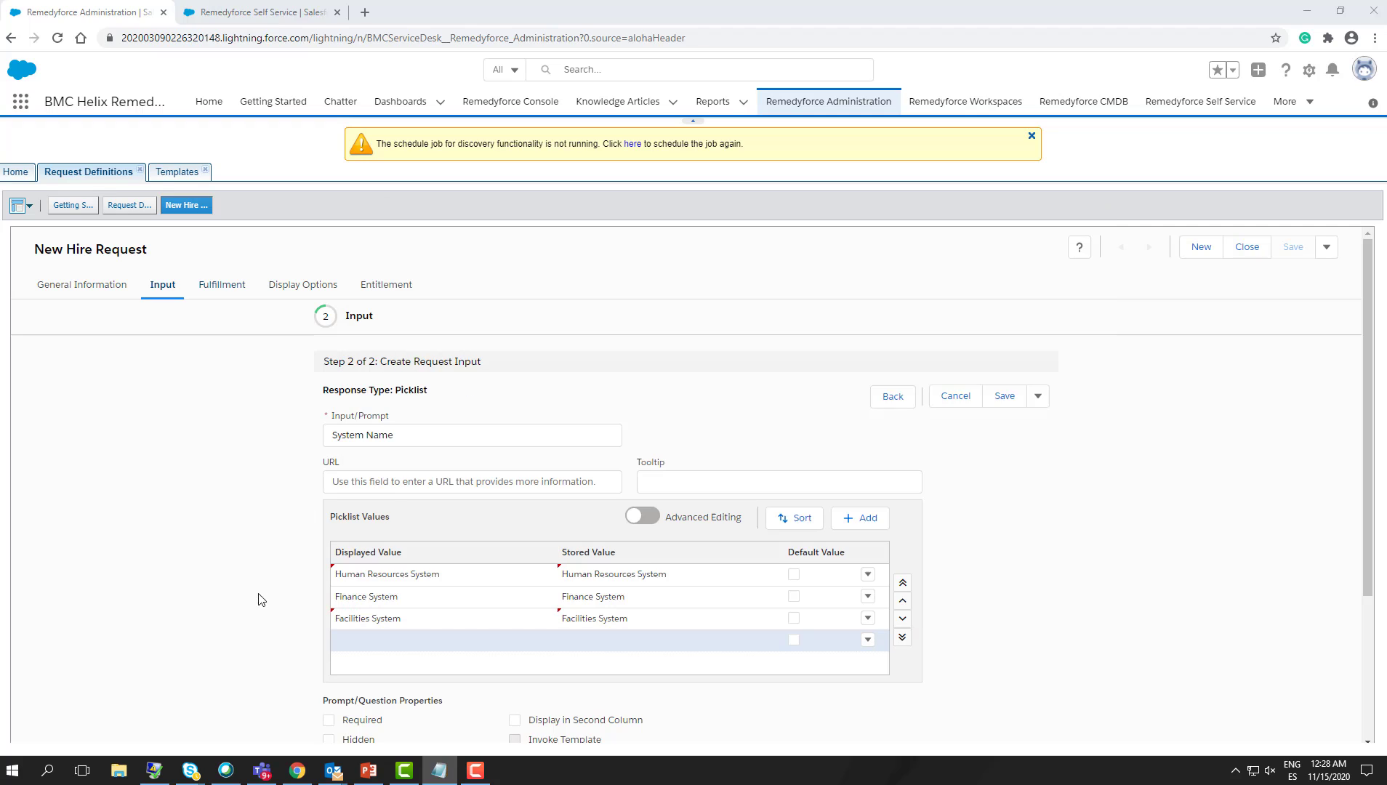
left_click(367, 639)
key("ctrl+v")
left_click(636, 639)
key("ctrl+v")
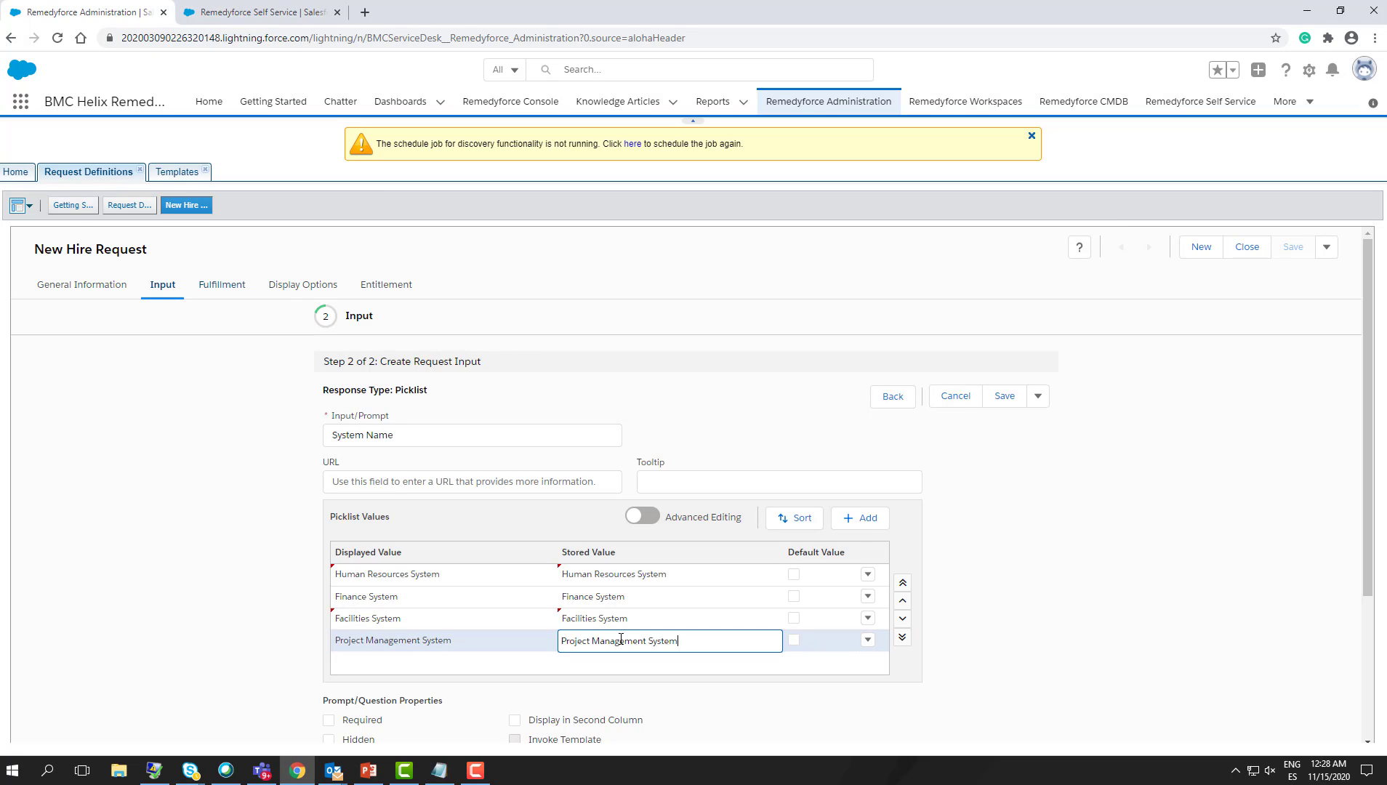
- Add a picklist row with Drone Control System, copied from the Notepad list, as both displayed and stored value
left_click(850, 525)
left_click(440, 769)
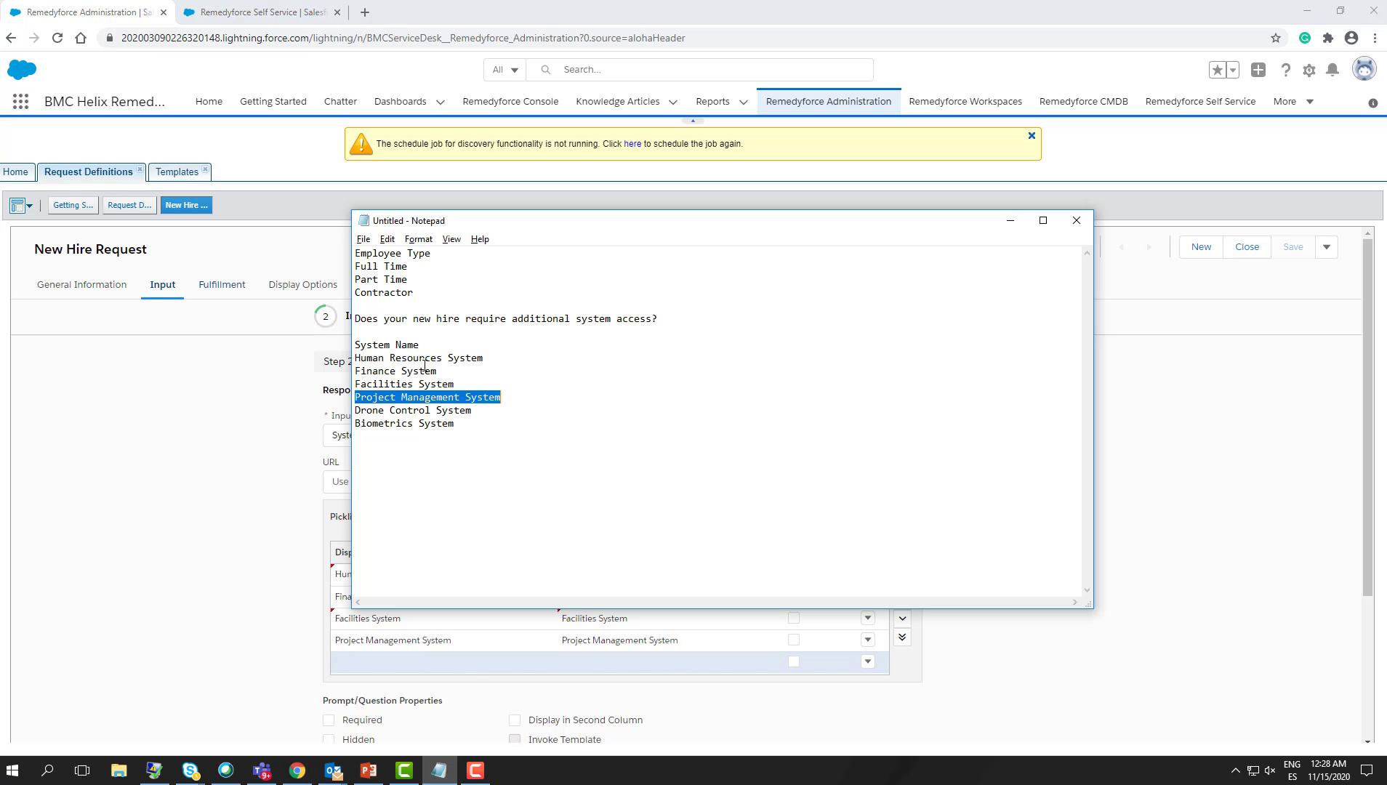
left_click_drag(471, 411, 354, 409)
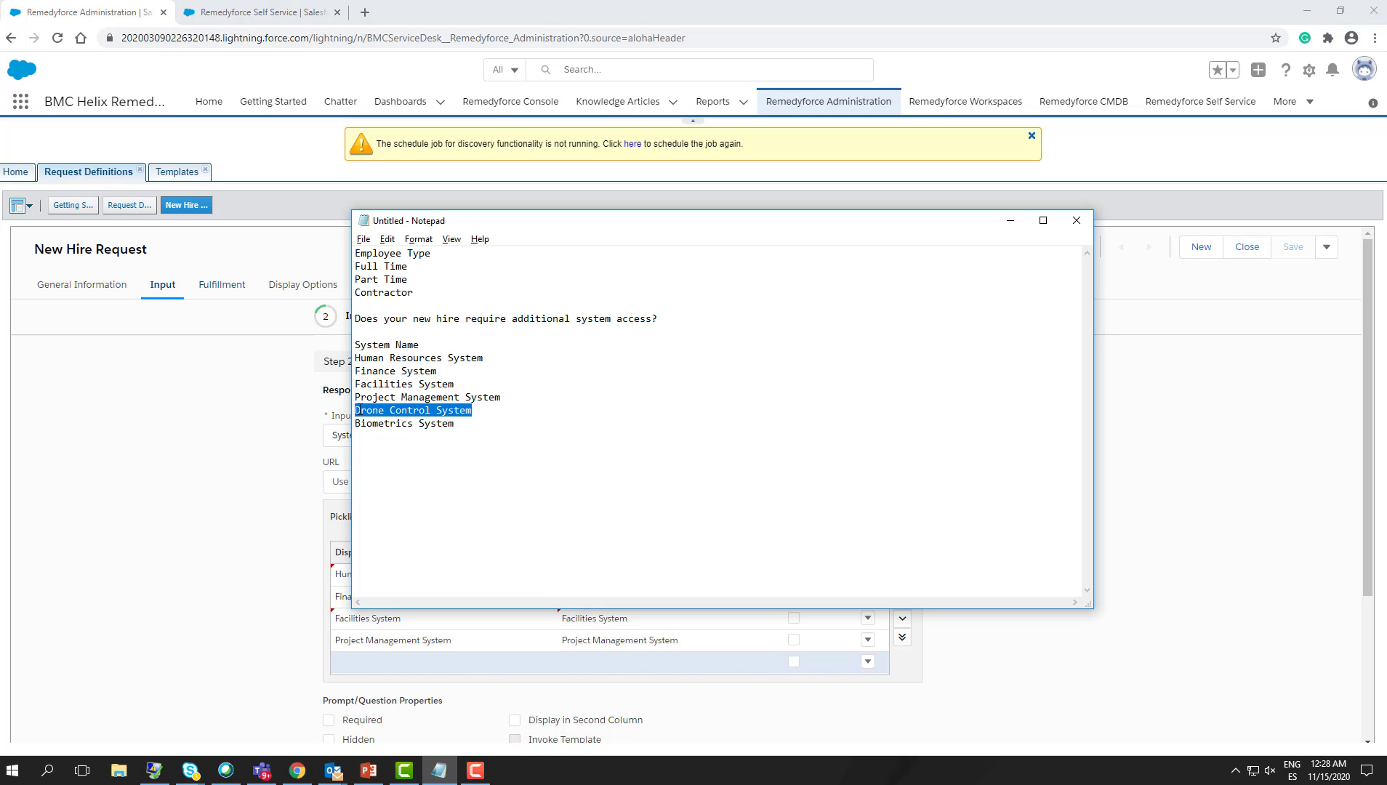
left_click(295, 481)
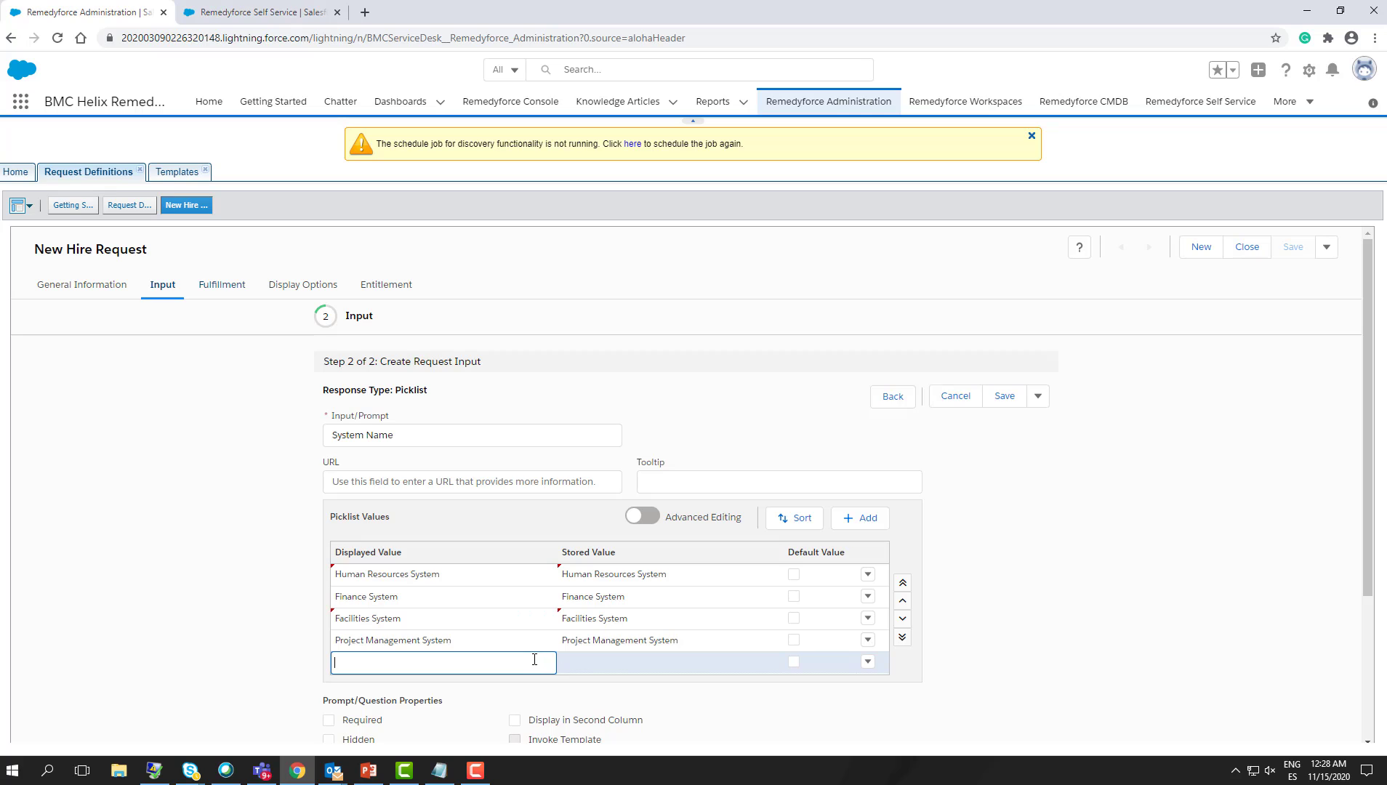
key("ctrl+v")
left_click(628, 661)
key("ctrl+v")
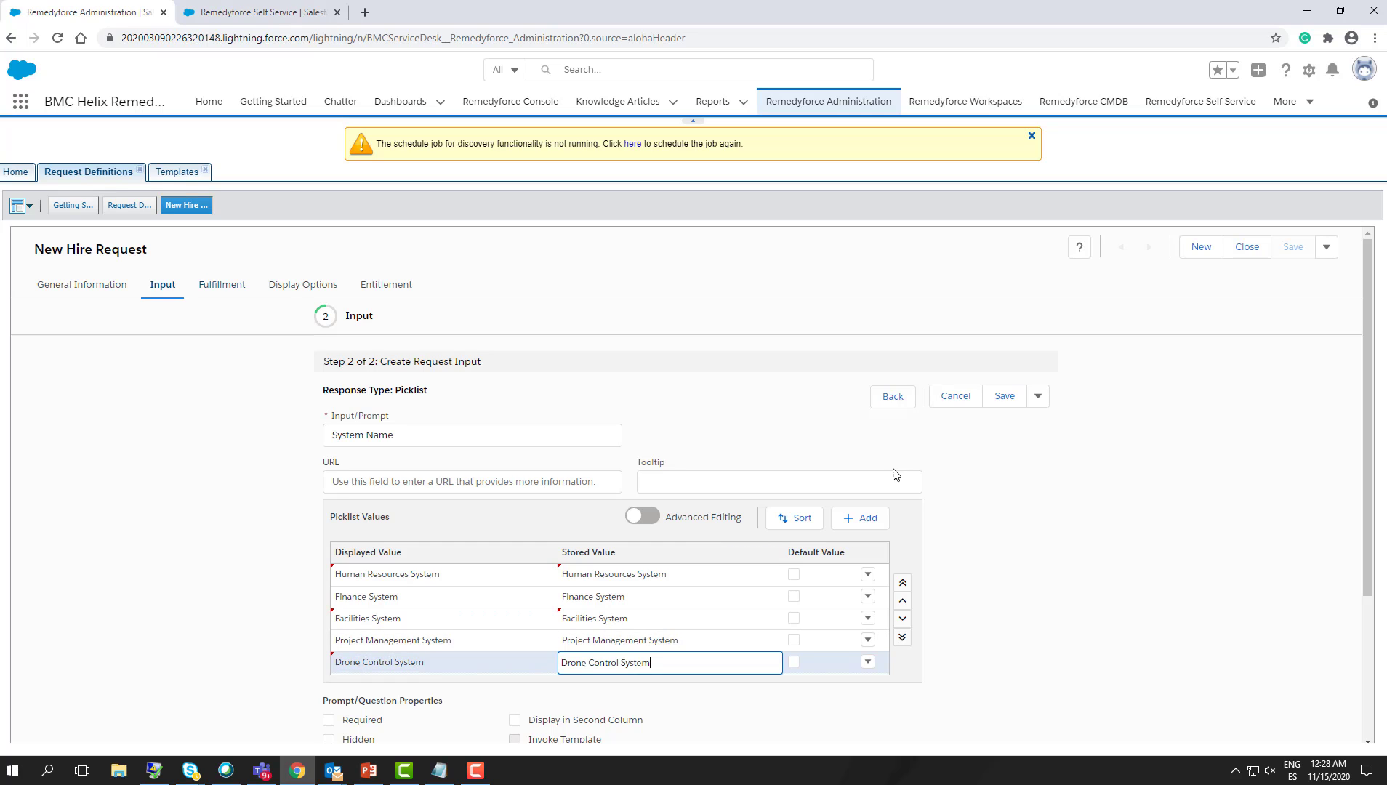
- Add a picklist row with Biometrics System, copied from the Notepad list, as both displayed and stored value
left_click(865, 518)
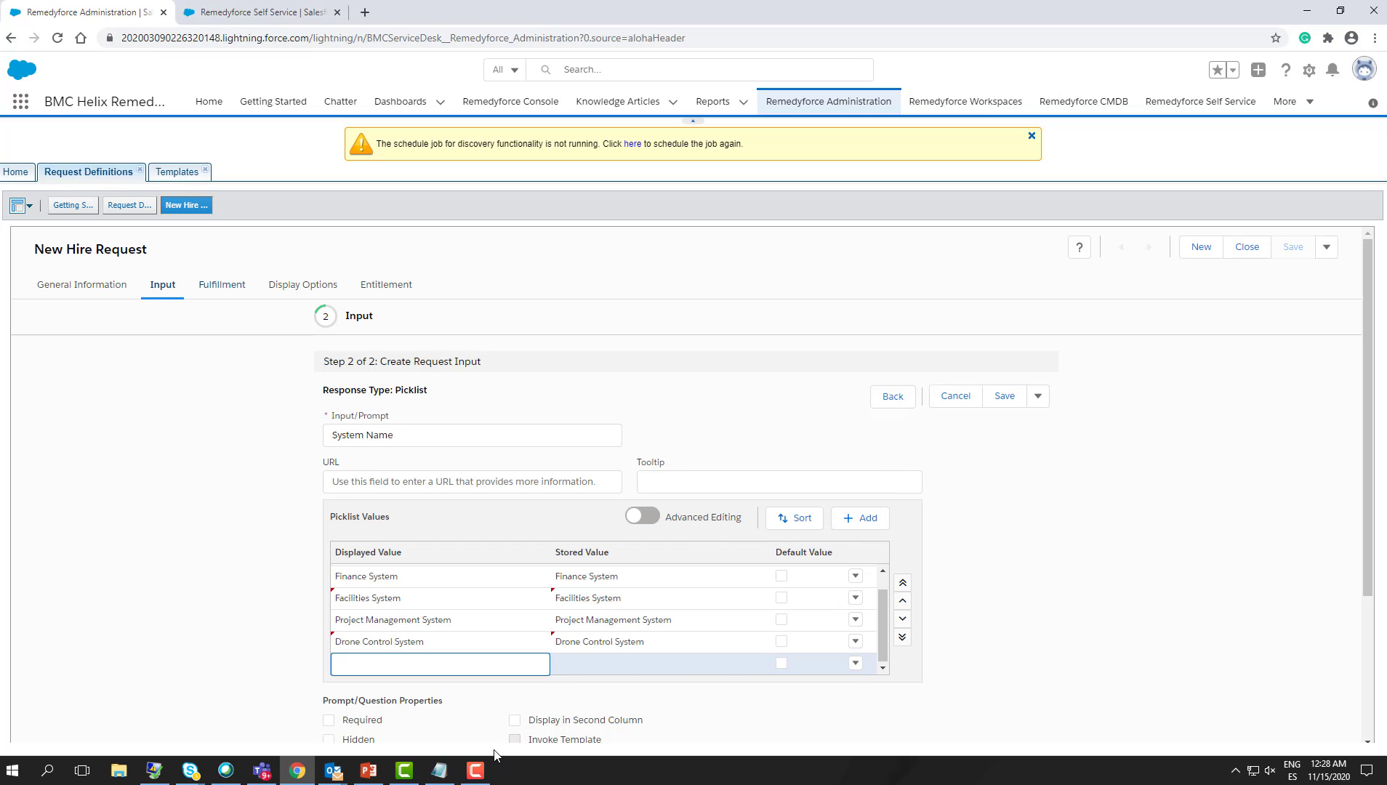
left_click(439, 770)
left_click_drag(472, 420, 343, 423)
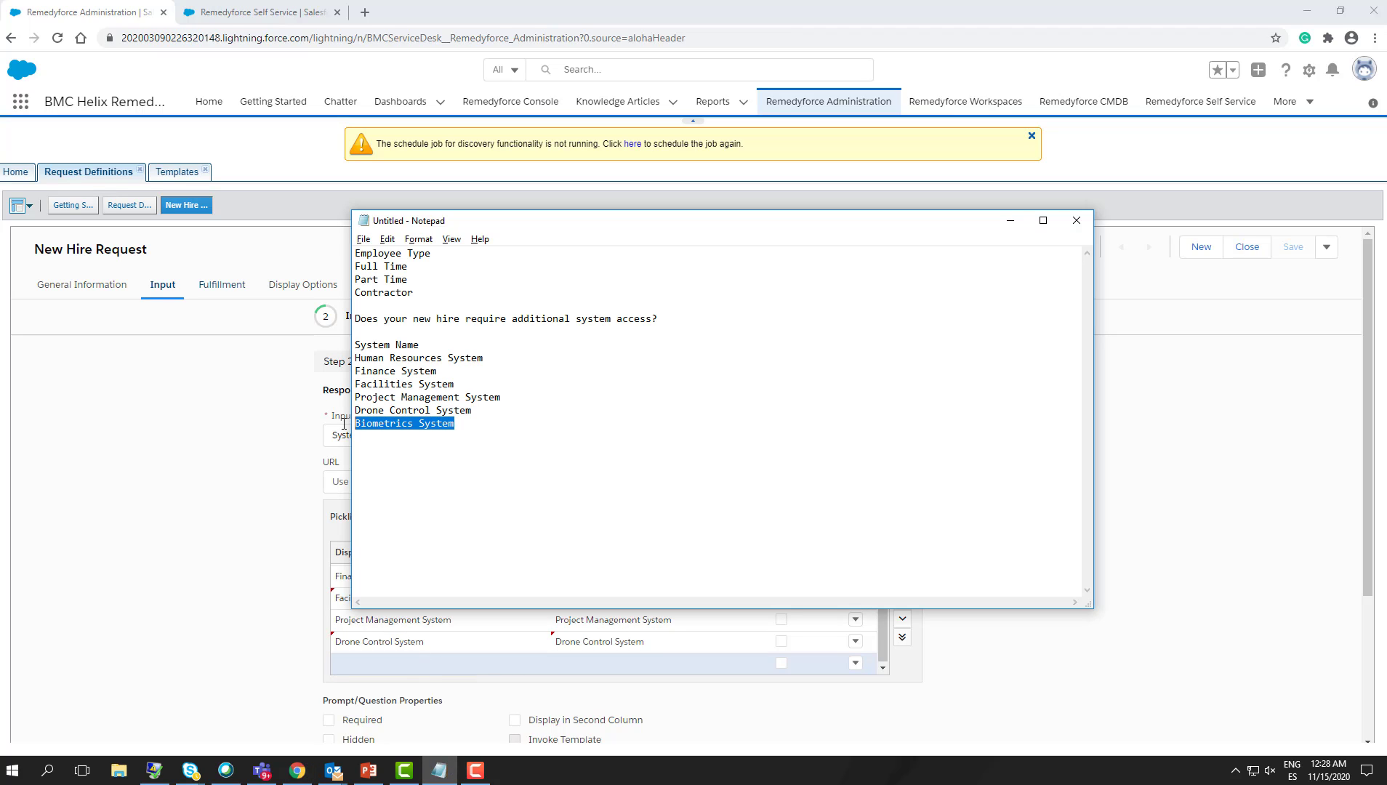
left_click(375, 665)
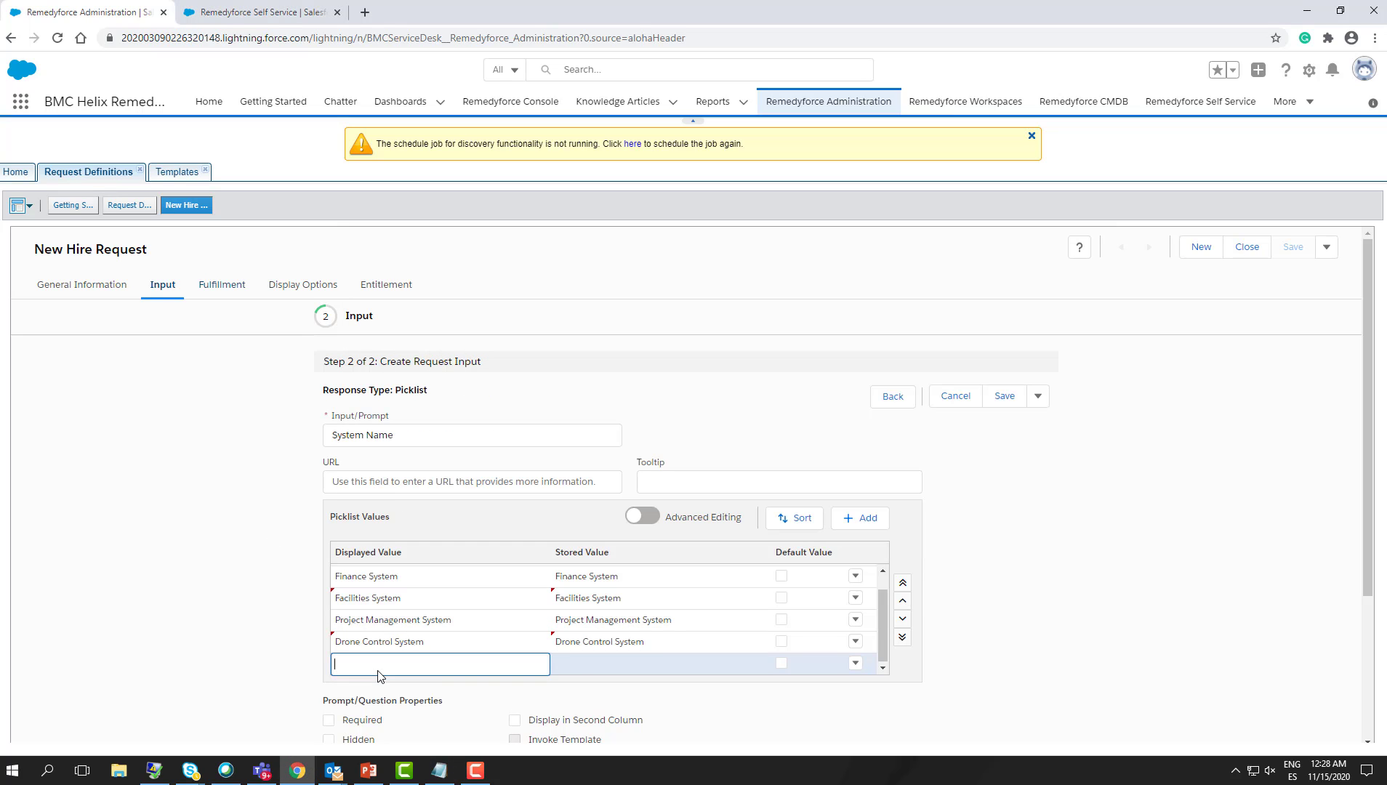
key("ctrl+v")
left_click(601, 666)
left_click(224, 658)
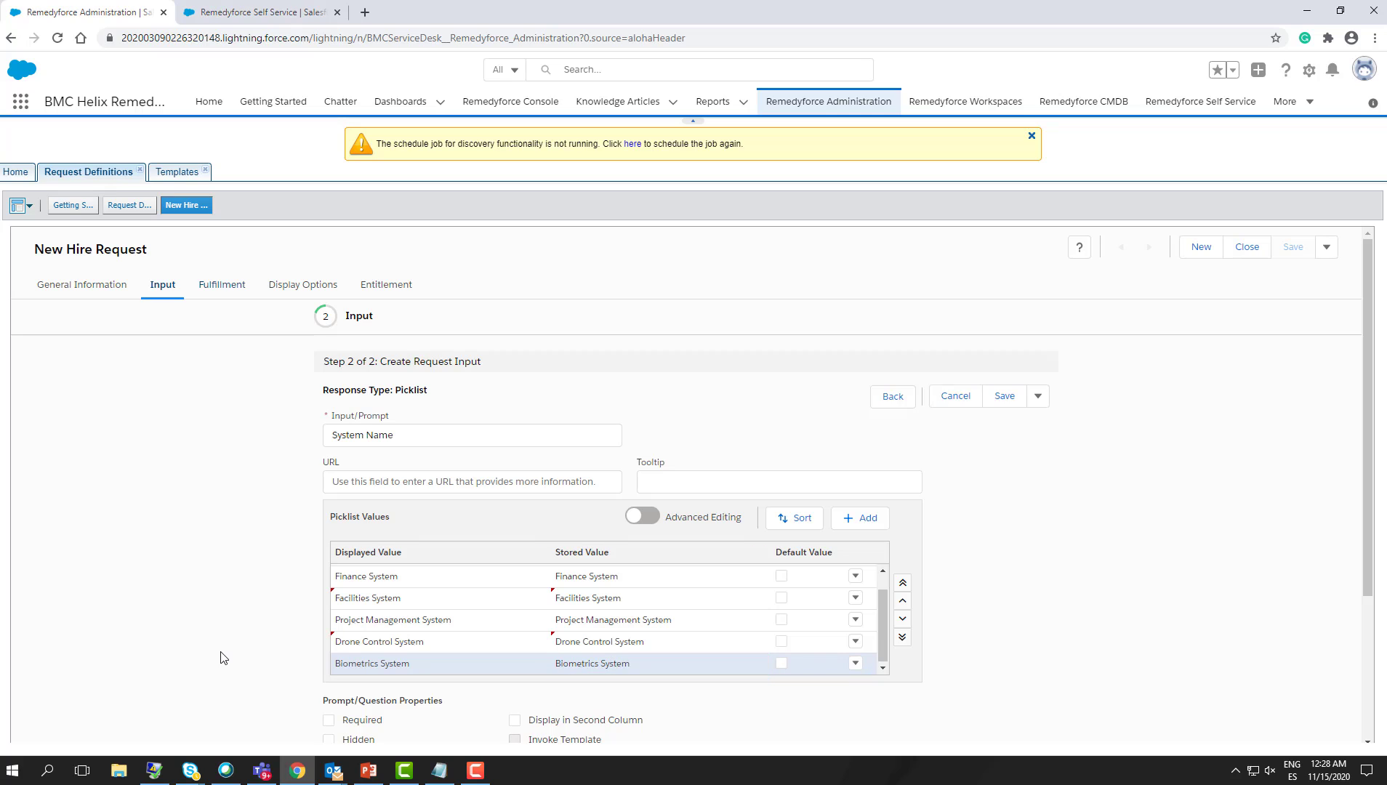
- Make the System Name input conditional and define its criterion as "Does your new hire require additional system access?" = True
scroll(234, 651, "down", 3)
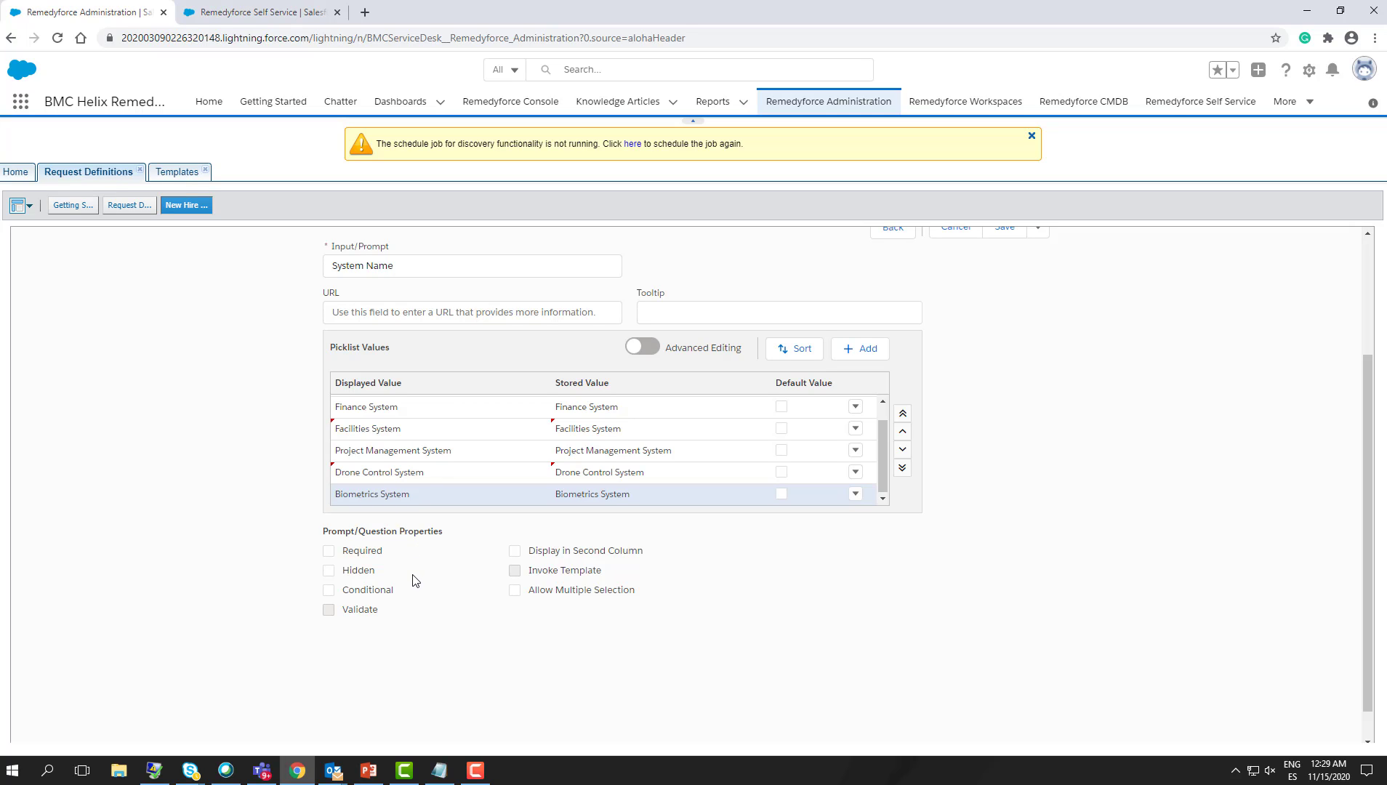
left_click(329, 591)
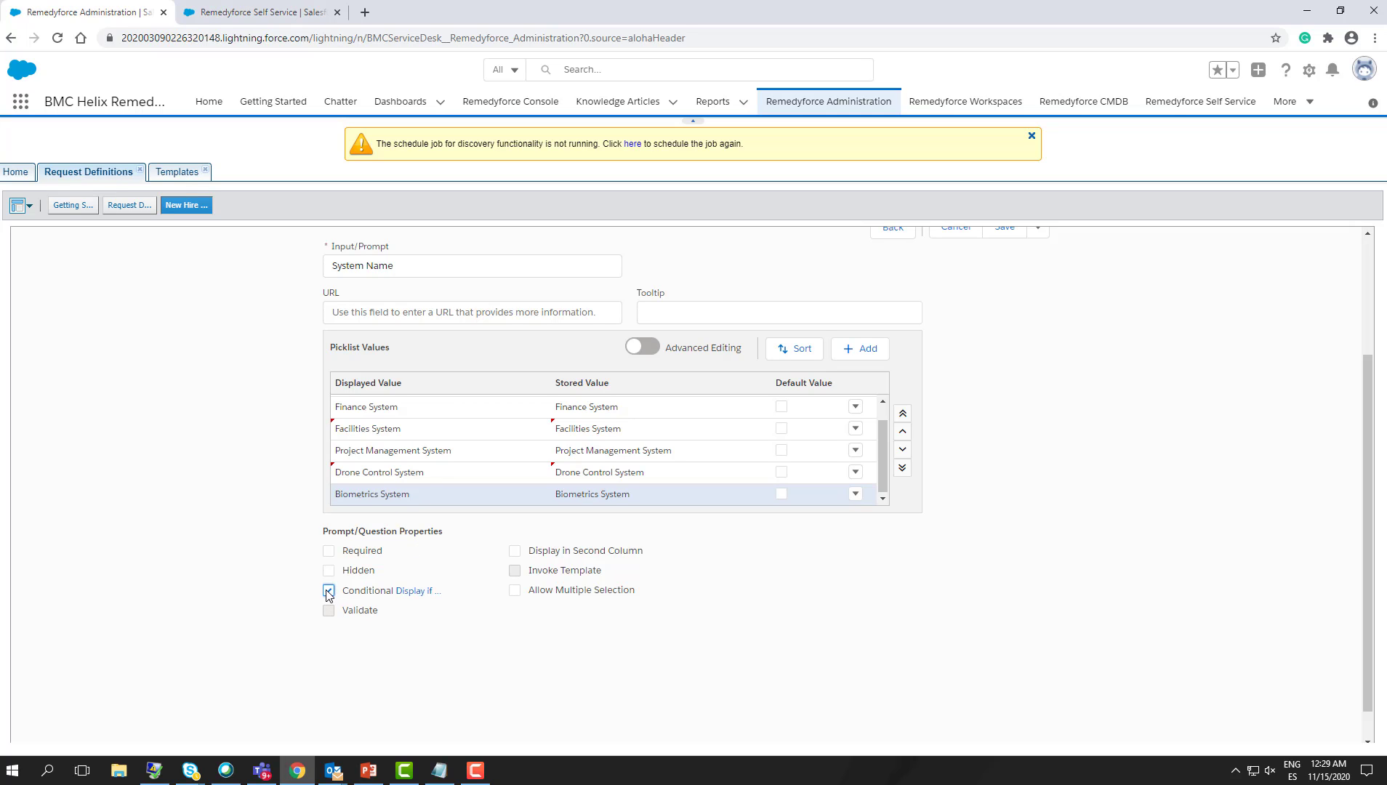
left_click(418, 591)
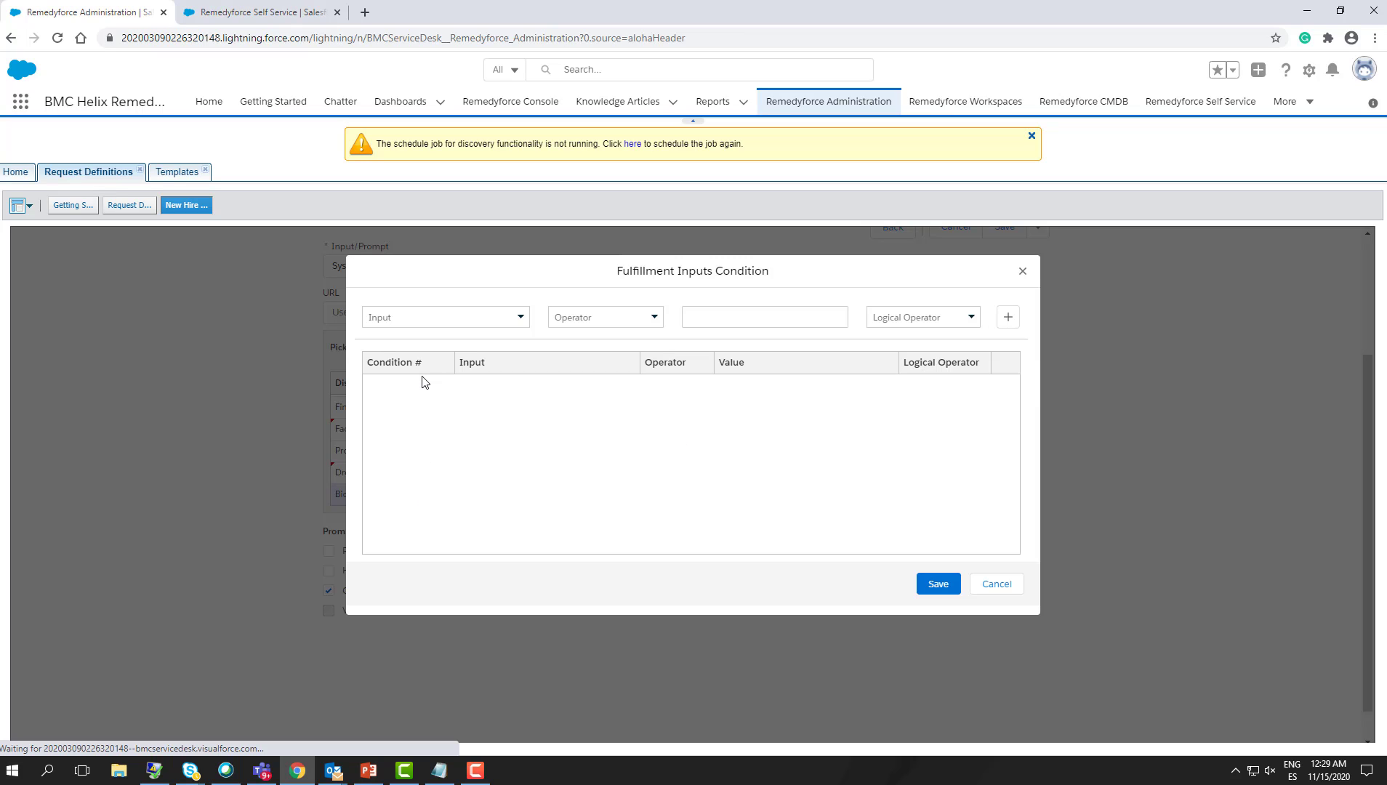
left_click(423, 318)
left_click(436, 478)
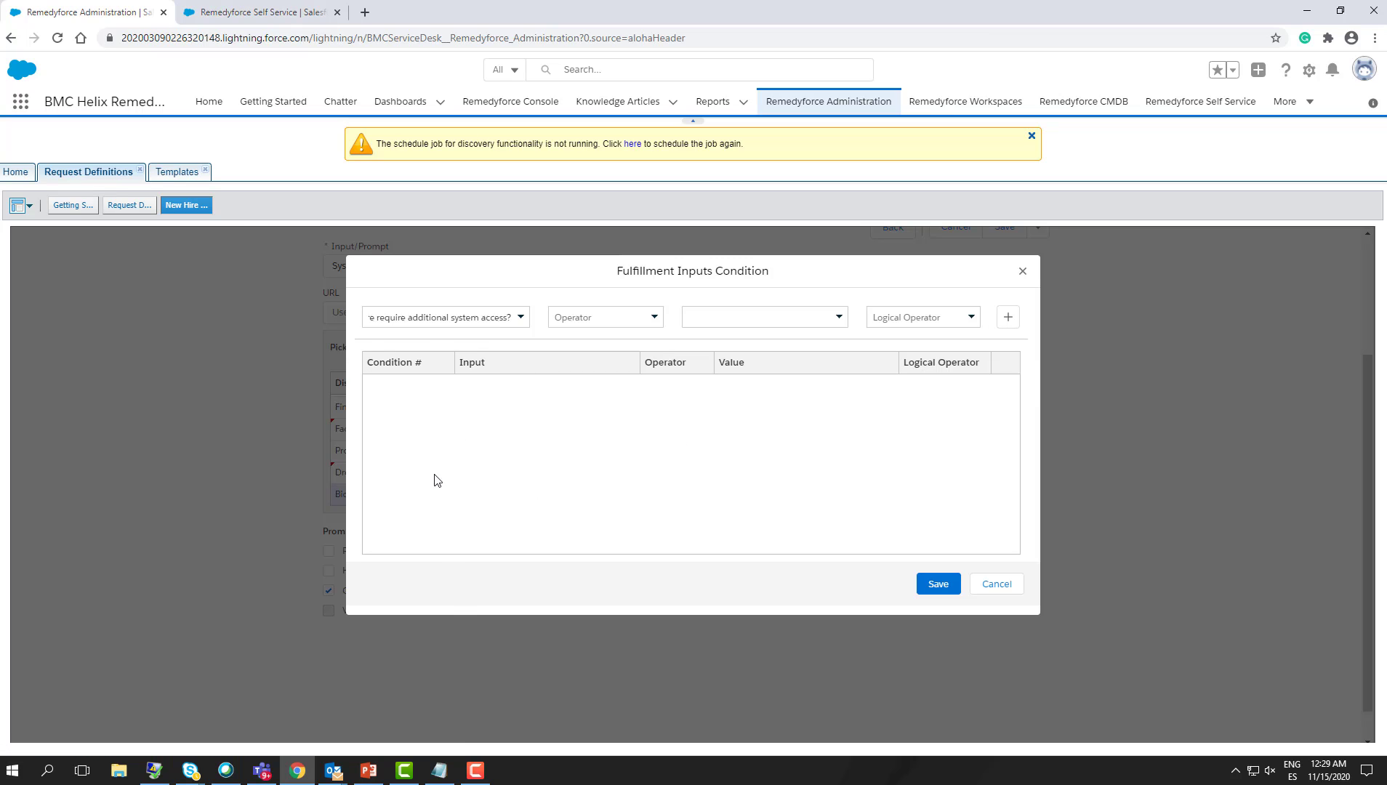
left_click(587, 324)
left_click(588, 340)
left_click(690, 322)
left_click(731, 340)
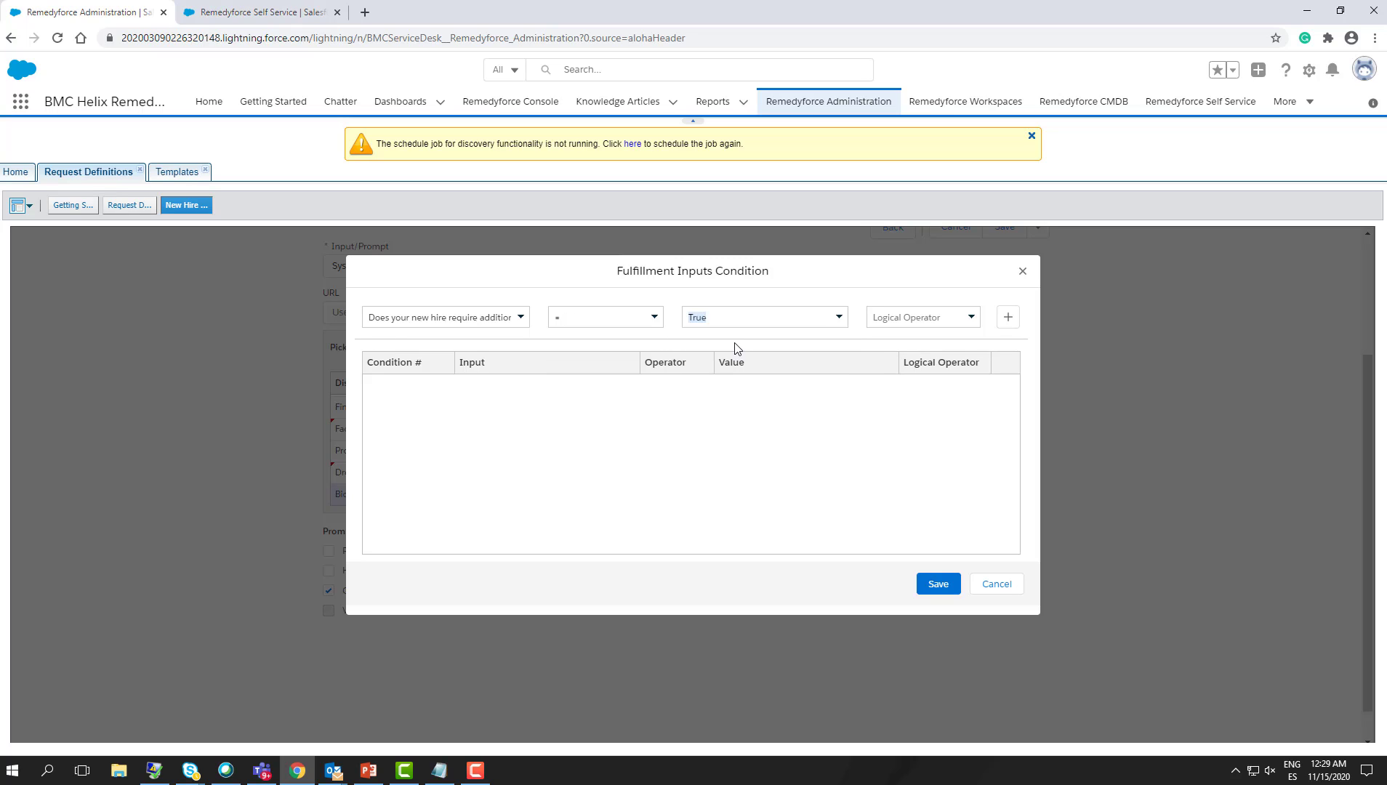
- Set the criterion's logical operator to NONE, add it to the condition list and save the fulfillment inputs condition
left_click(909, 320)
left_click(901, 385)
left_click(903, 326)
left_click(894, 389)
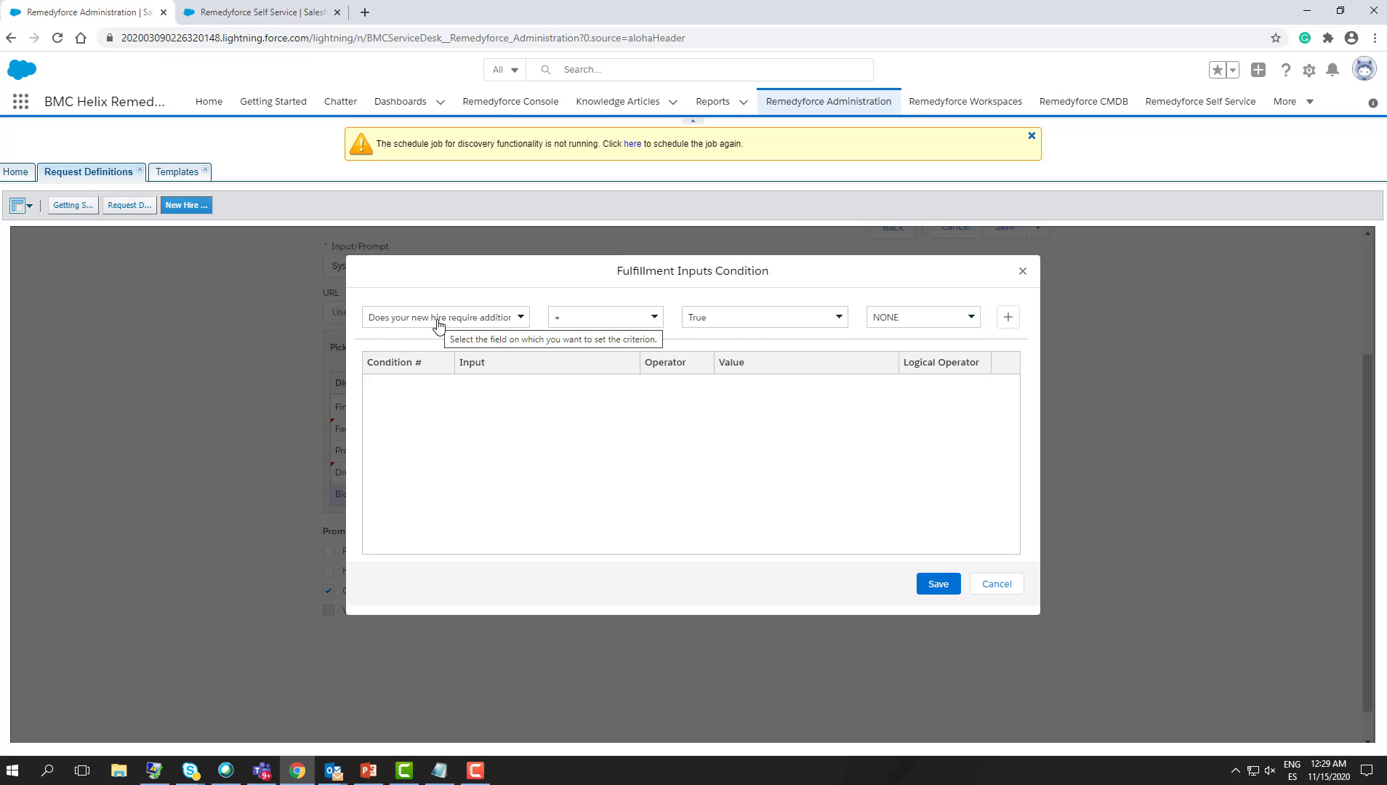
left_click(1009, 320)
left_click(937, 584)
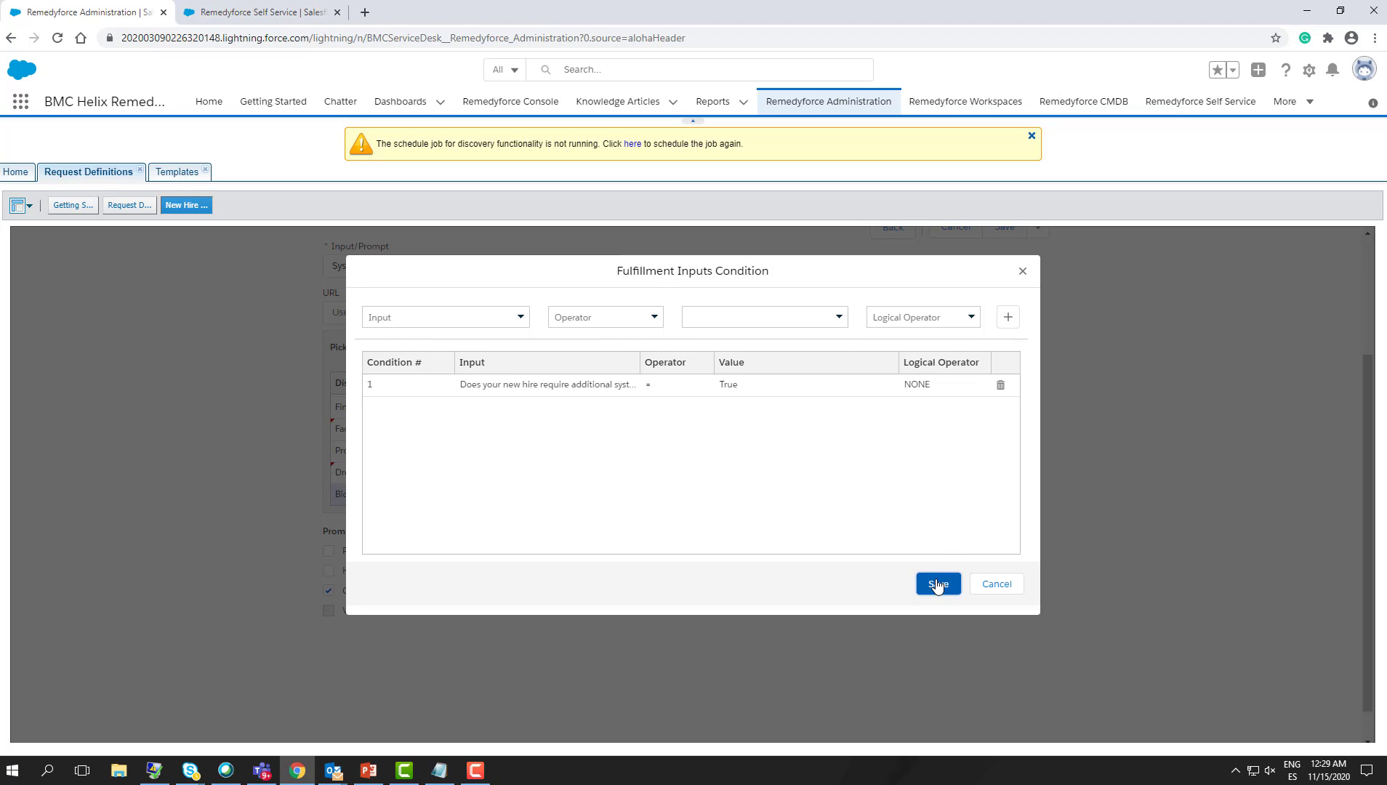
- Save the System Name request input, review its properties and close the form to return to the request input list
scroll(588, 537, "up", 3)
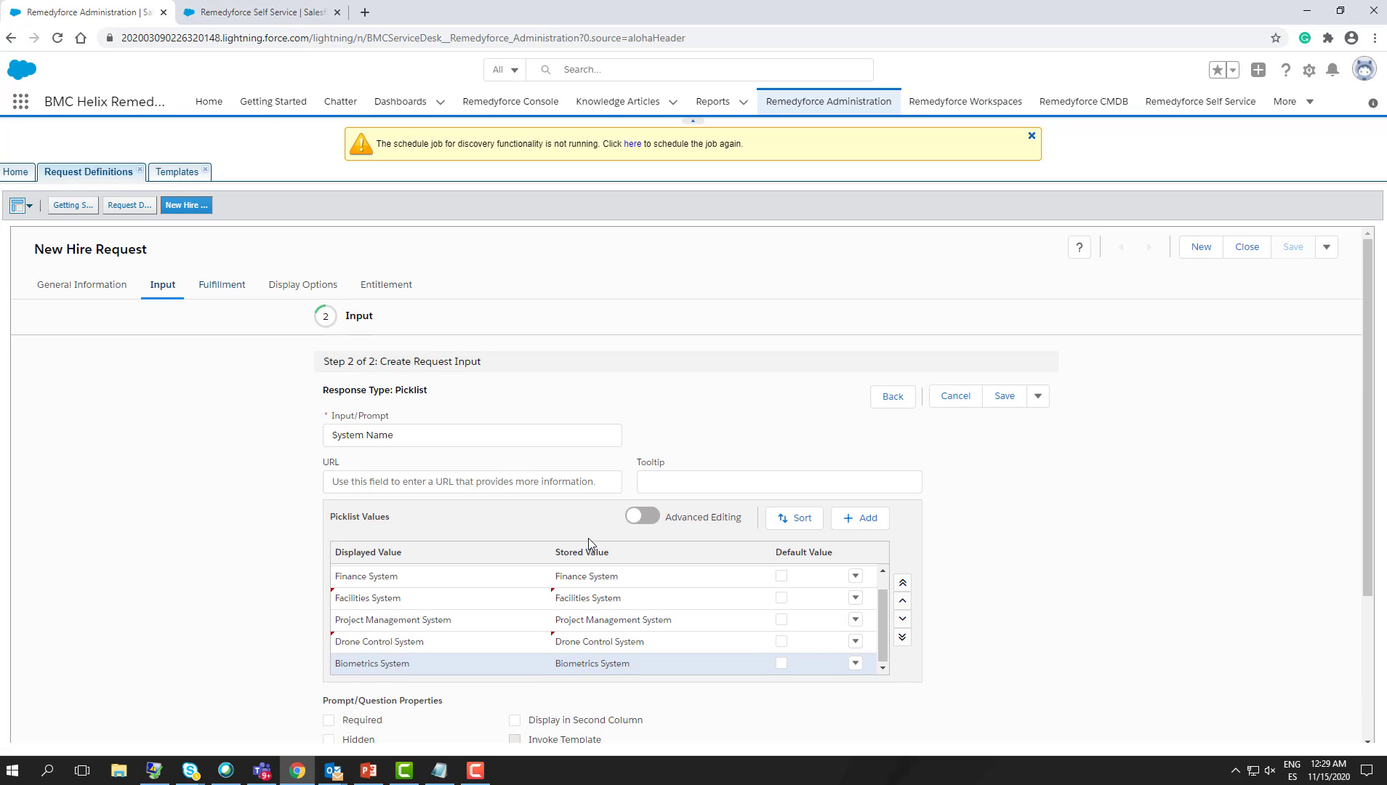
left_click(1010, 400)
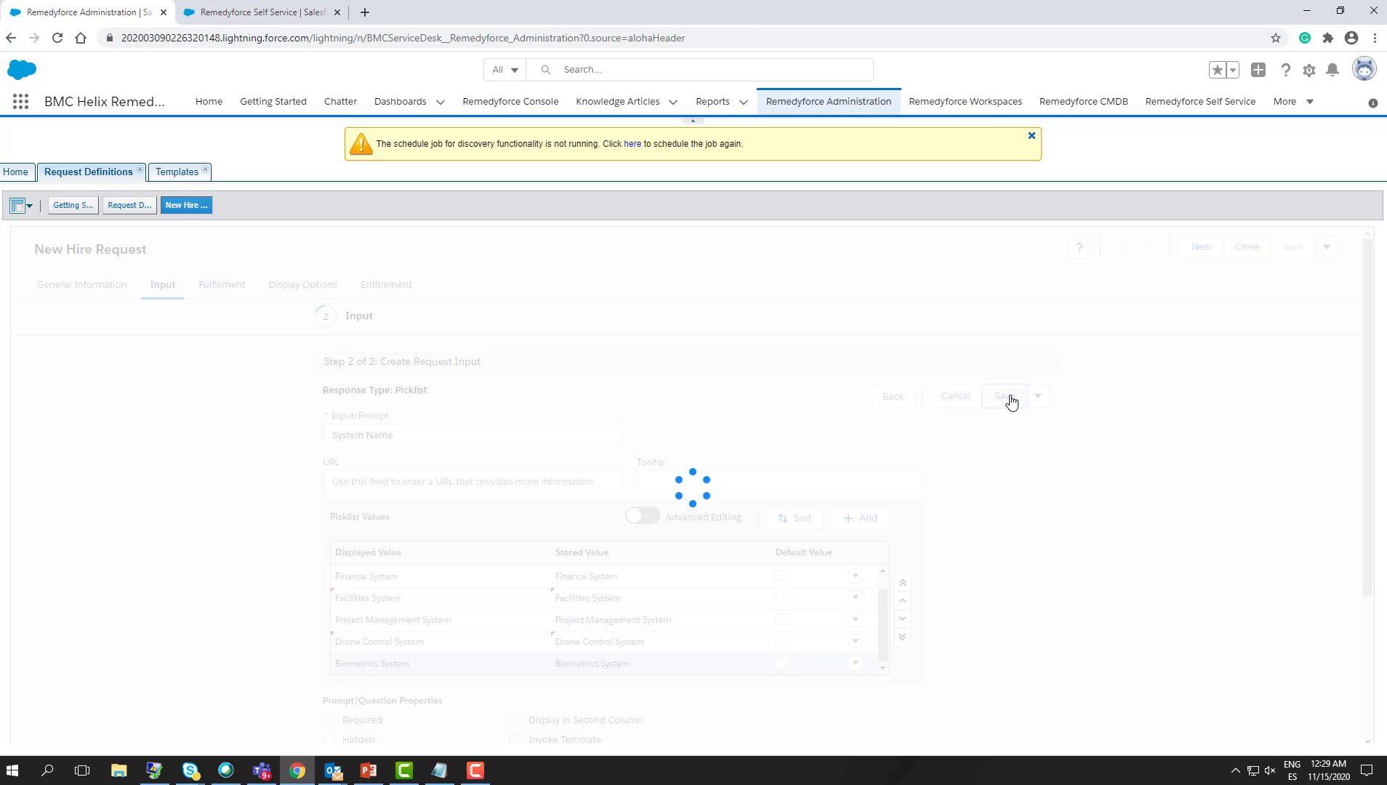
scroll(701, 439, "down", 3)
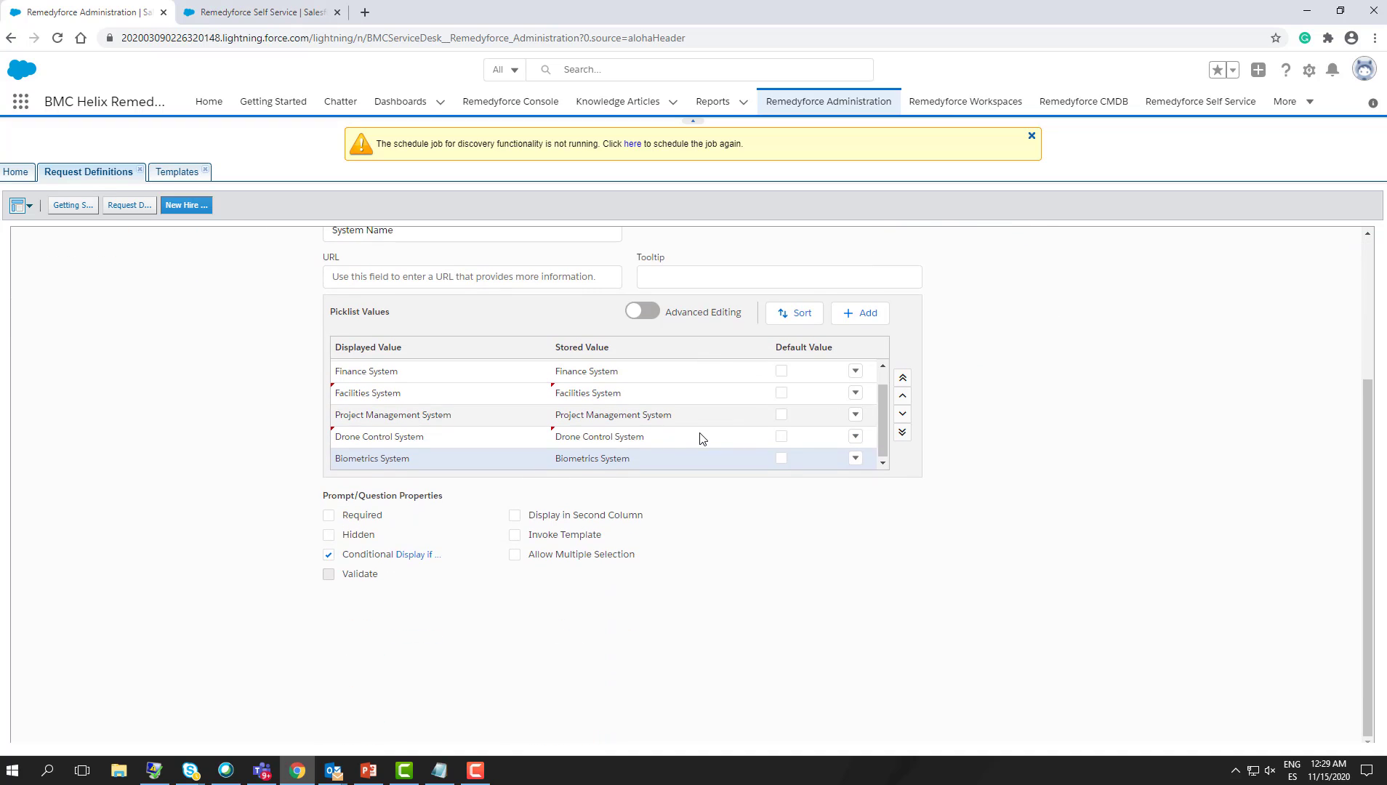
scroll(702, 438, "up", 1)
scroll(991, 467, "up", 3)
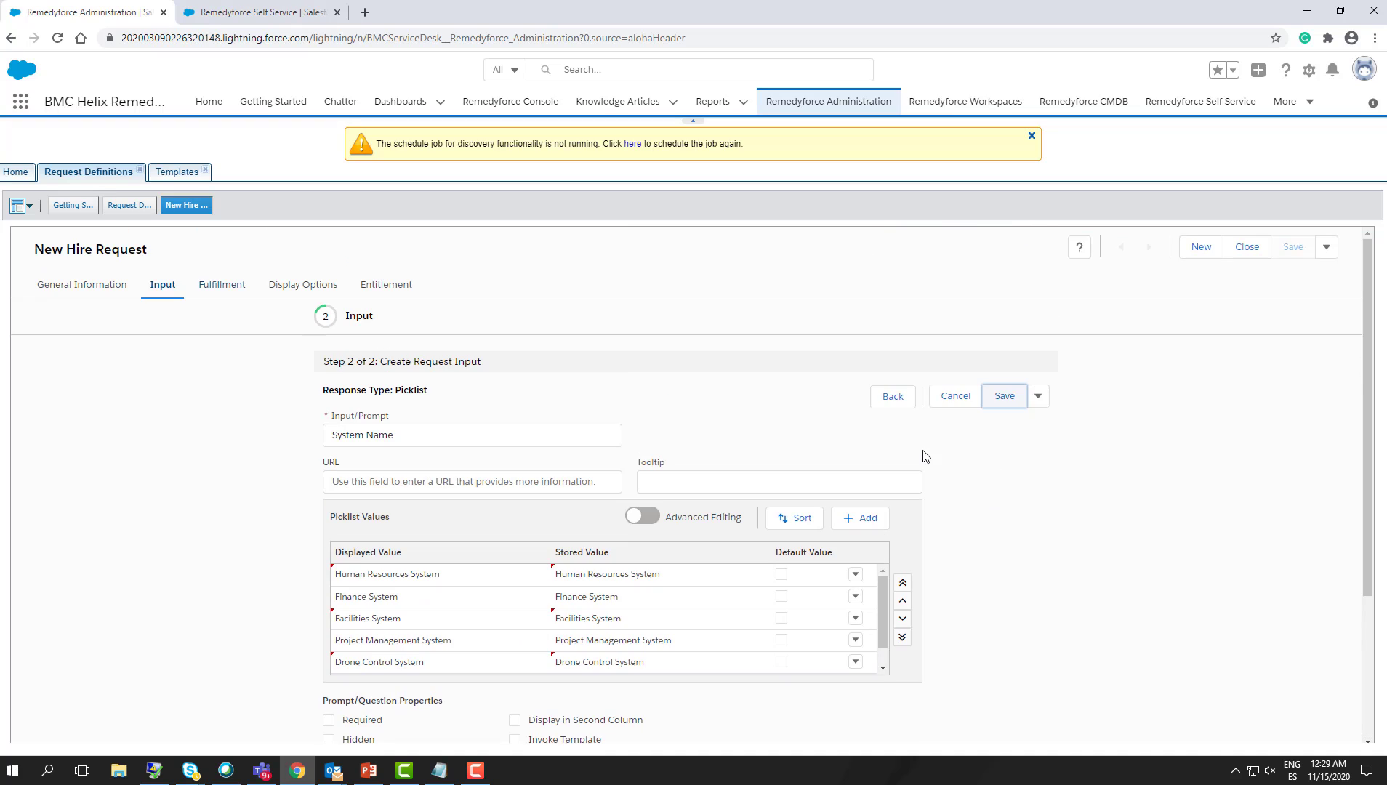
left_click(955, 398)
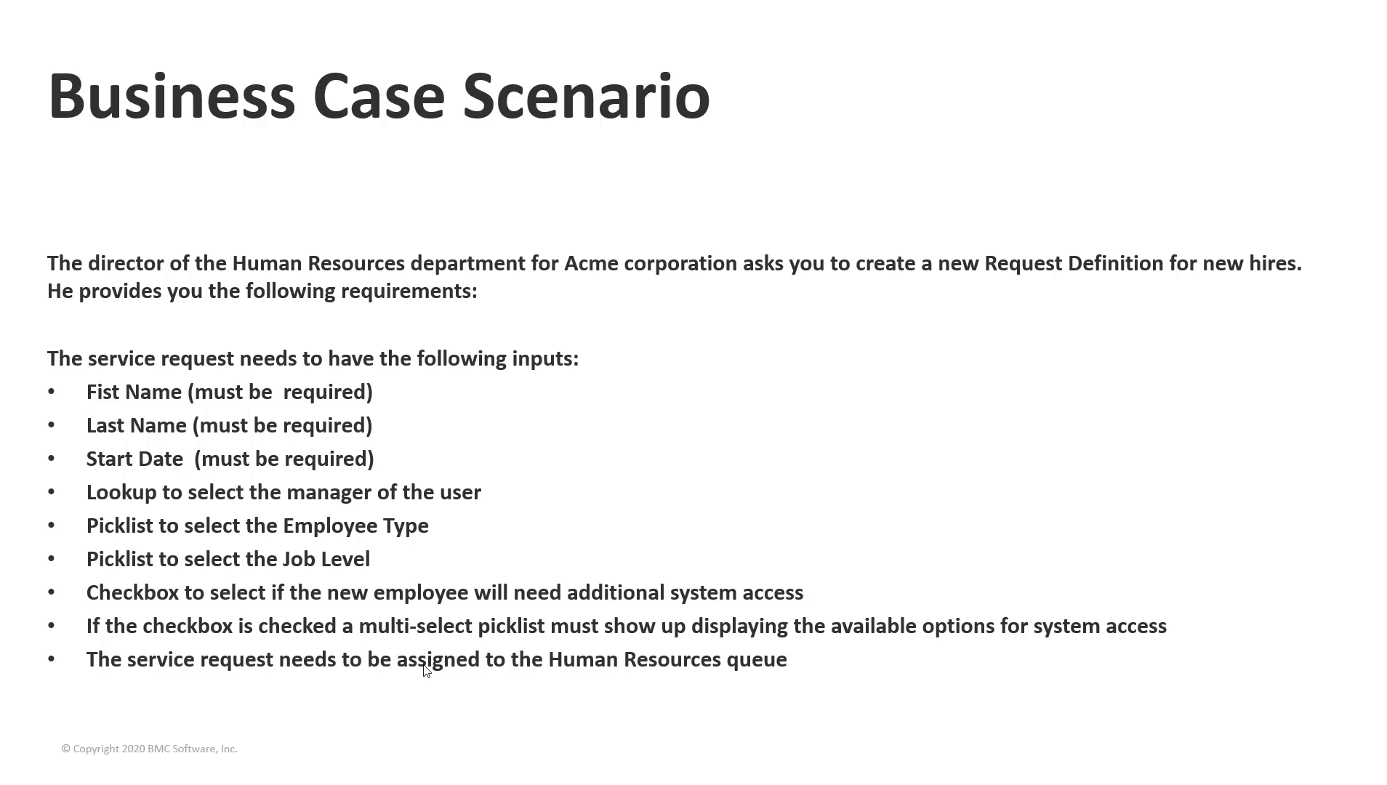
- Return to the New Hire Request definition and copy the incident template name New Hire - SR from its general information
key("alt+Tab")
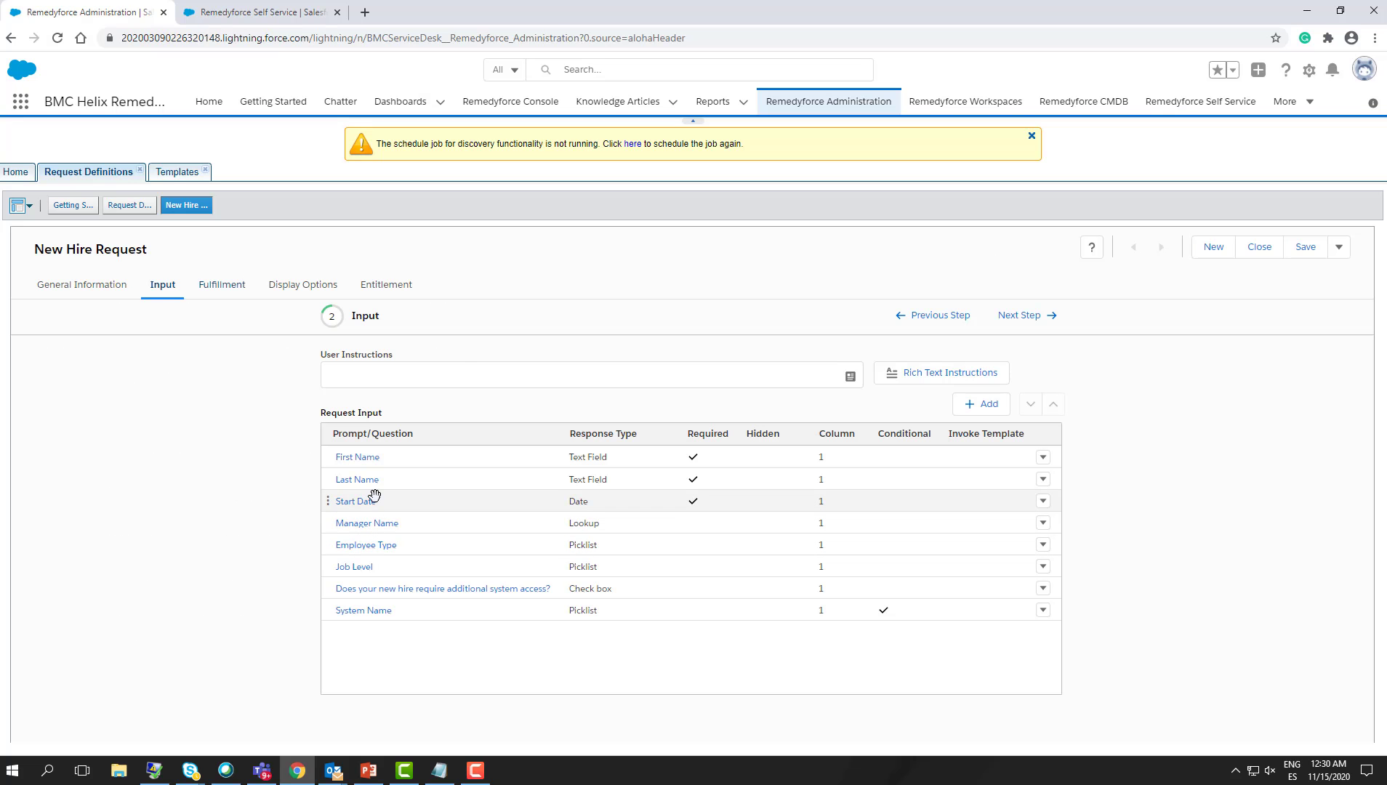
left_click(101, 288)
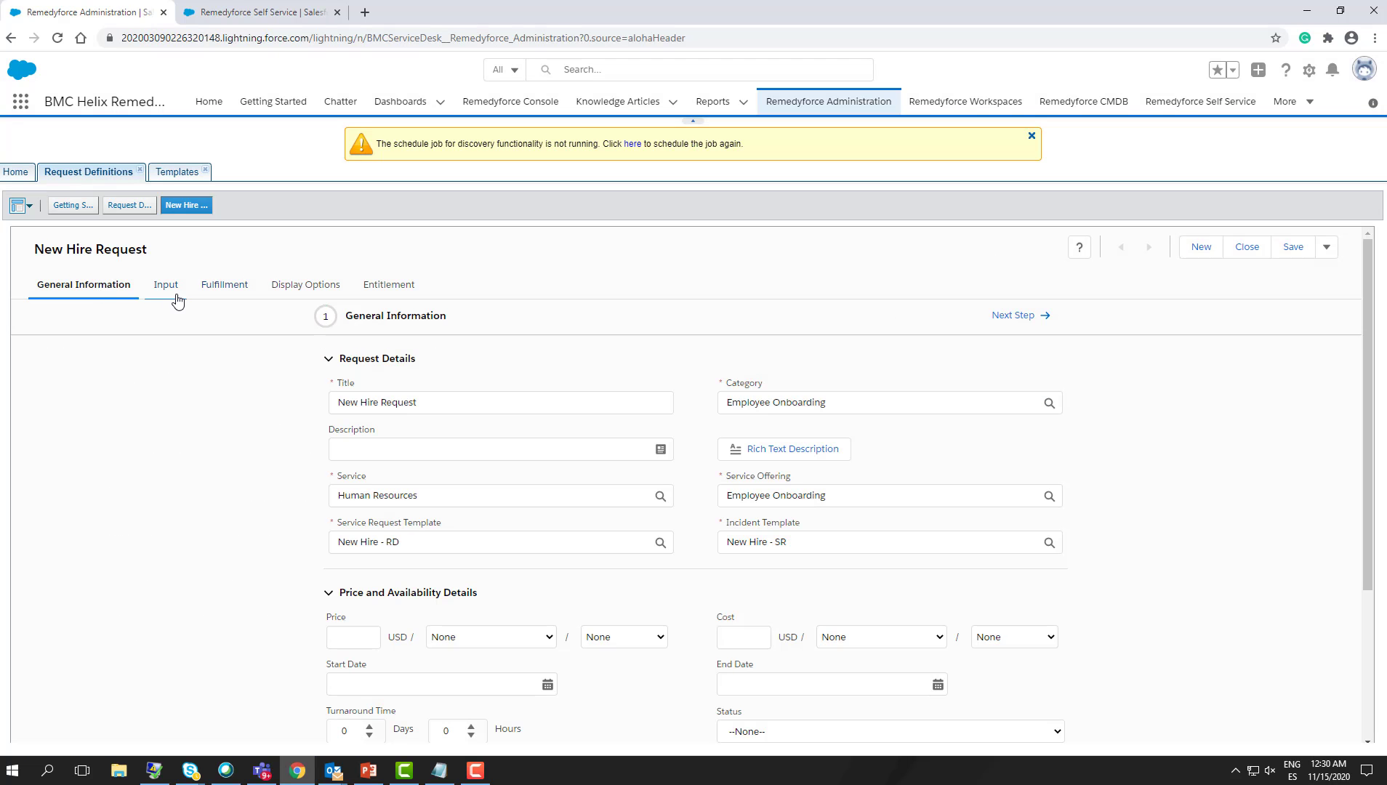
left_click_drag(877, 549, 699, 542)
key("ctrl+c")
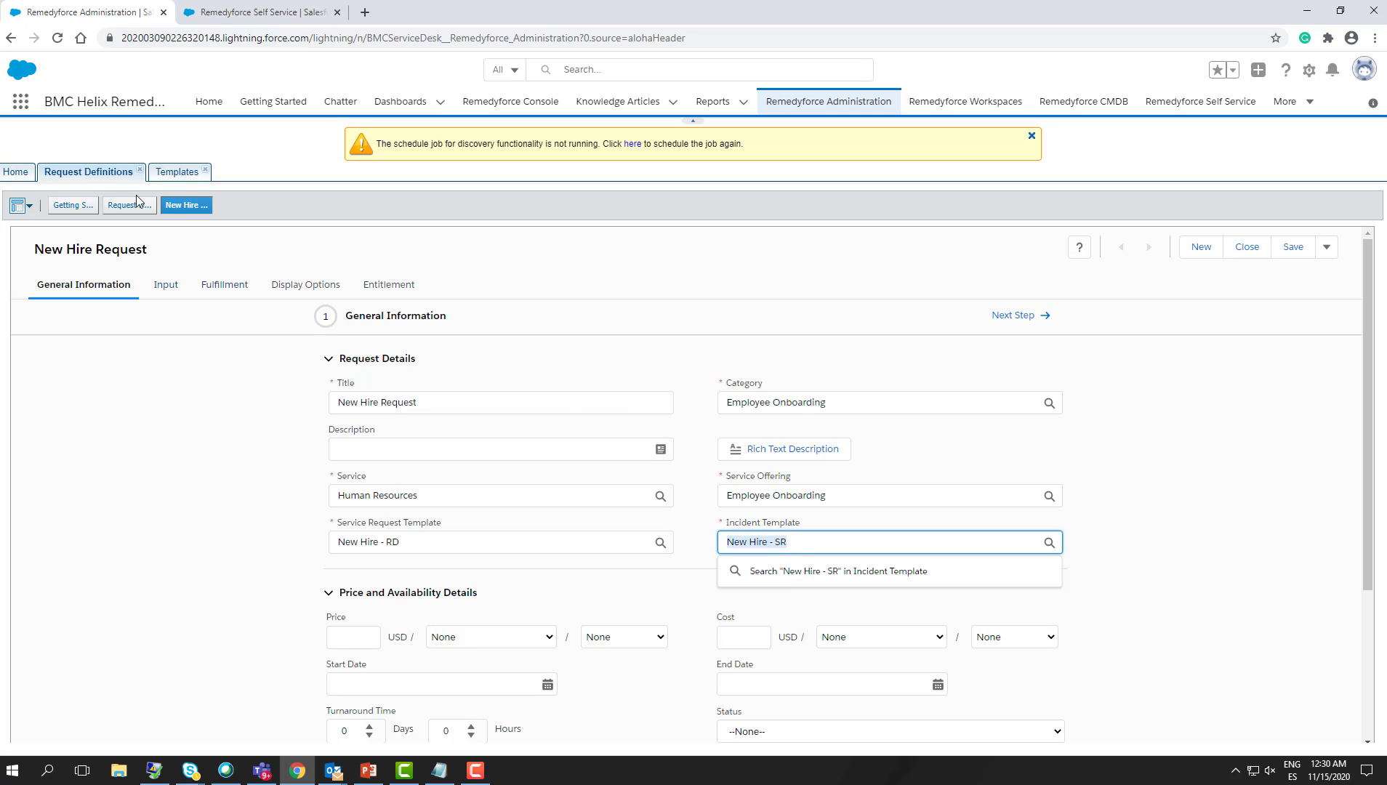
- Search the Templates list for New Hire - SR
left_click(169, 175)
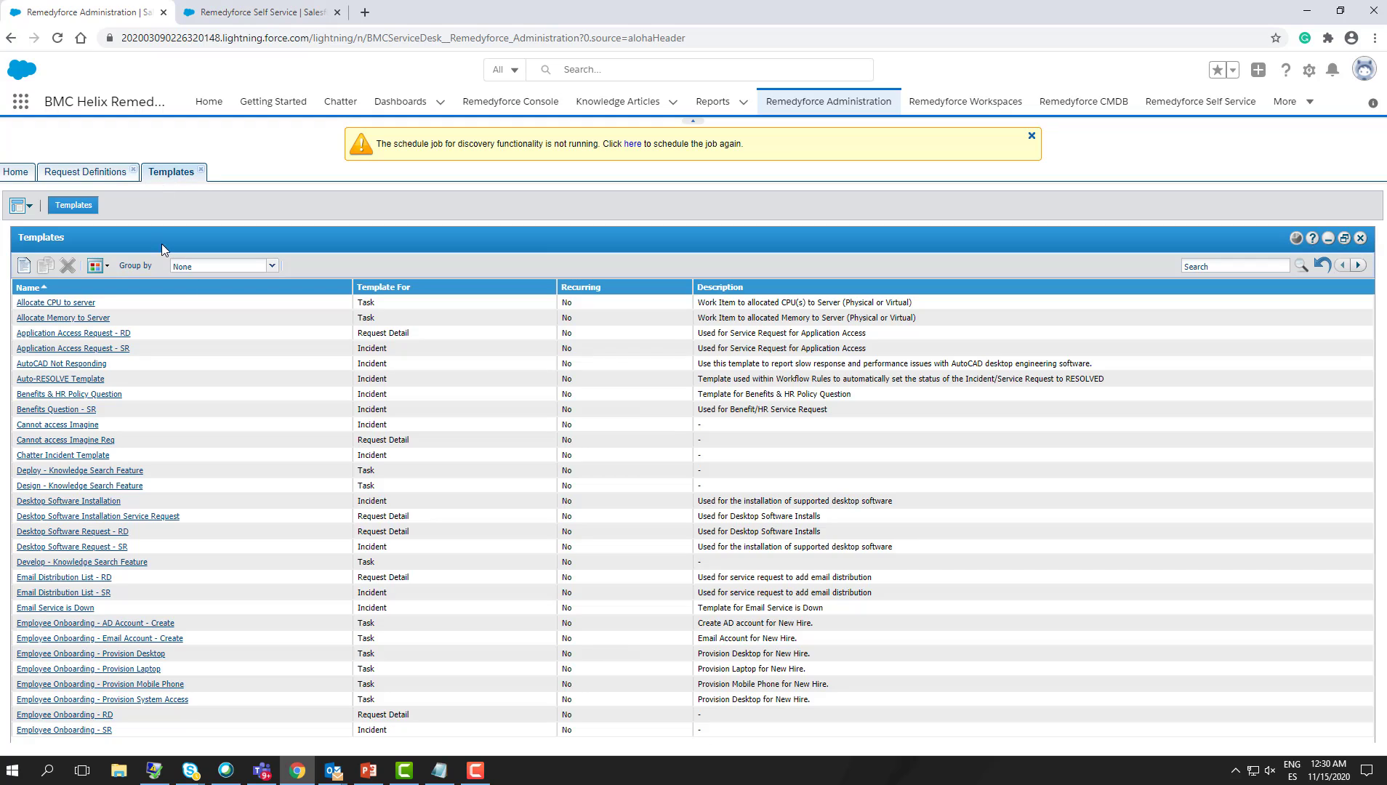
left_click(1227, 269)
key("ctrl+v")
left_click(1301, 265)
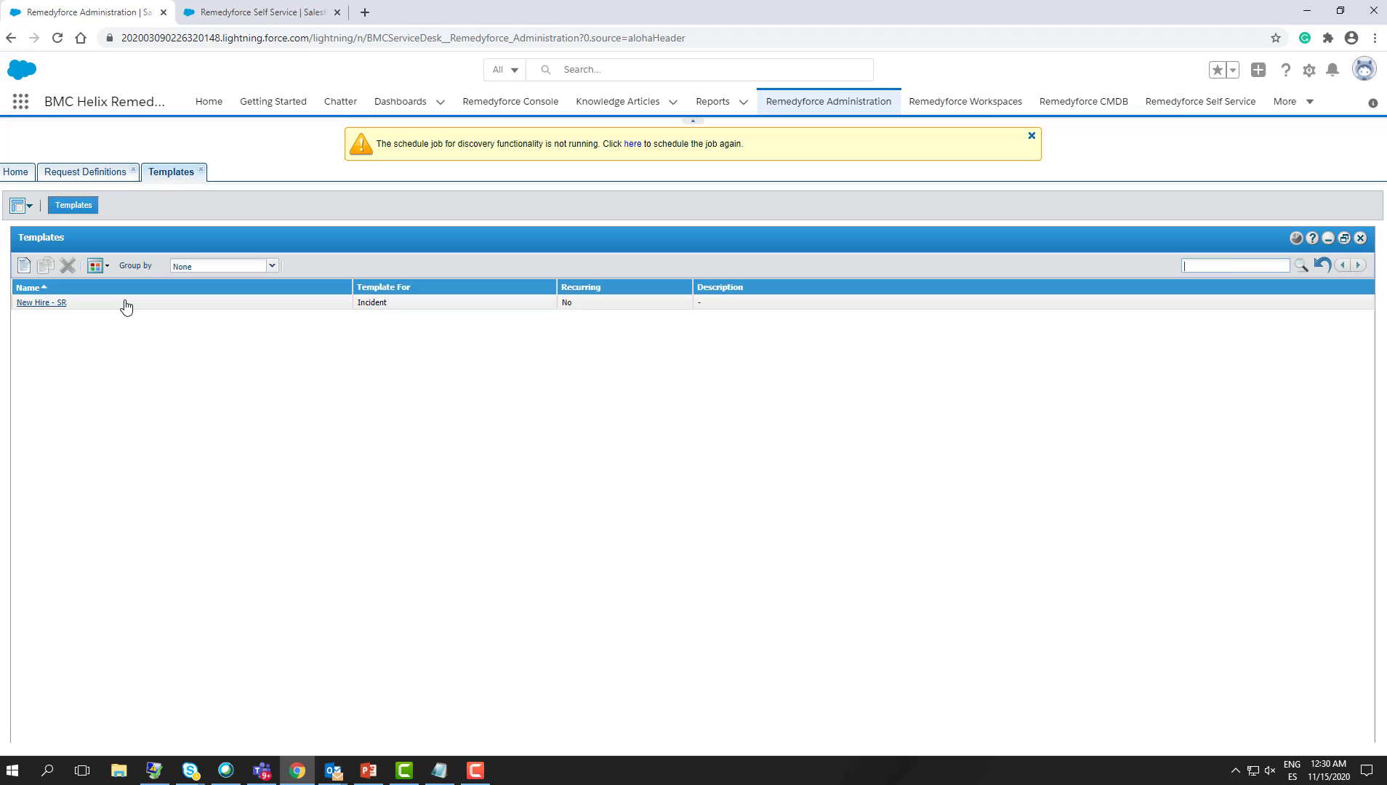
- Open the New Hire - SR template, add the Owner ID field with the Human Resources queue as its value and save the template
left_click(47, 304)
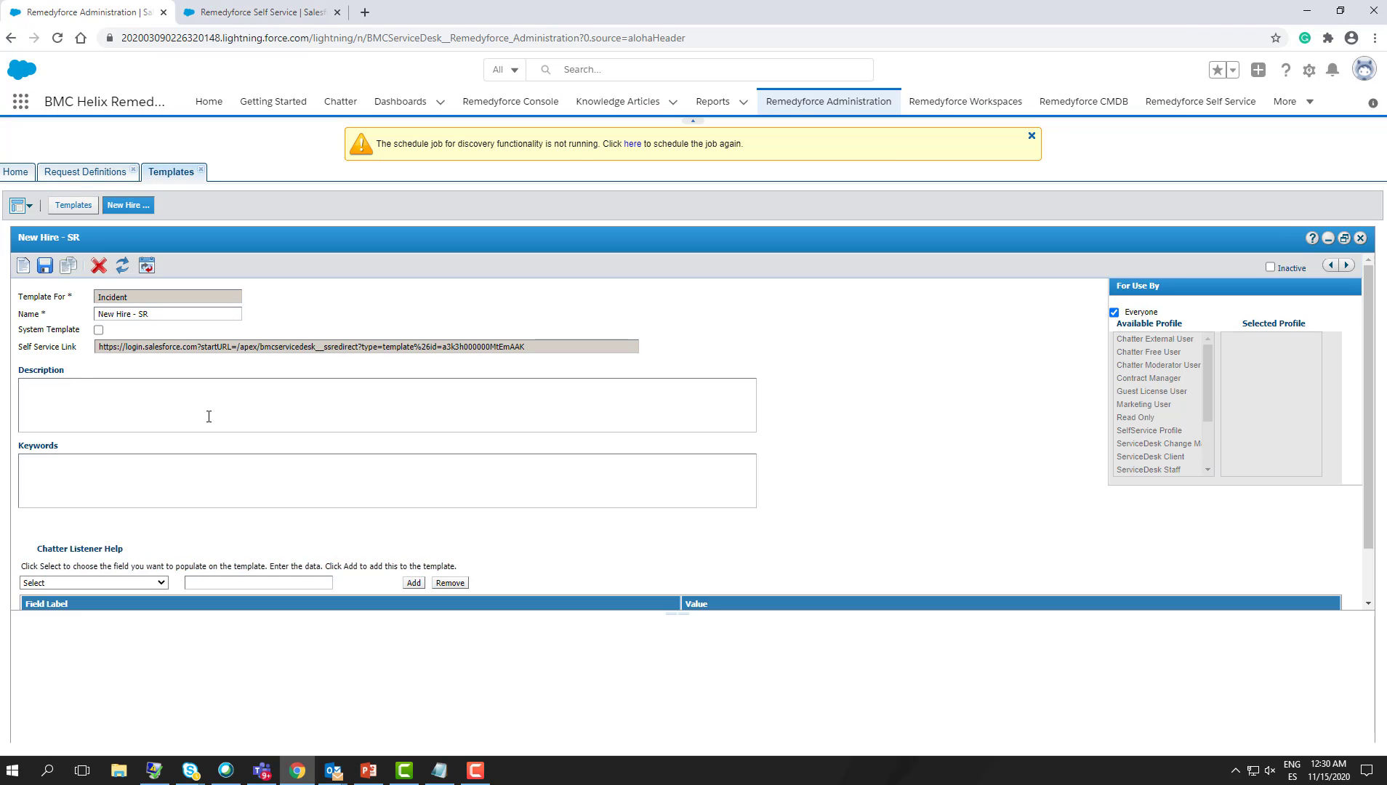
scroll(102, 590, "down", 1)
left_click(138, 521)
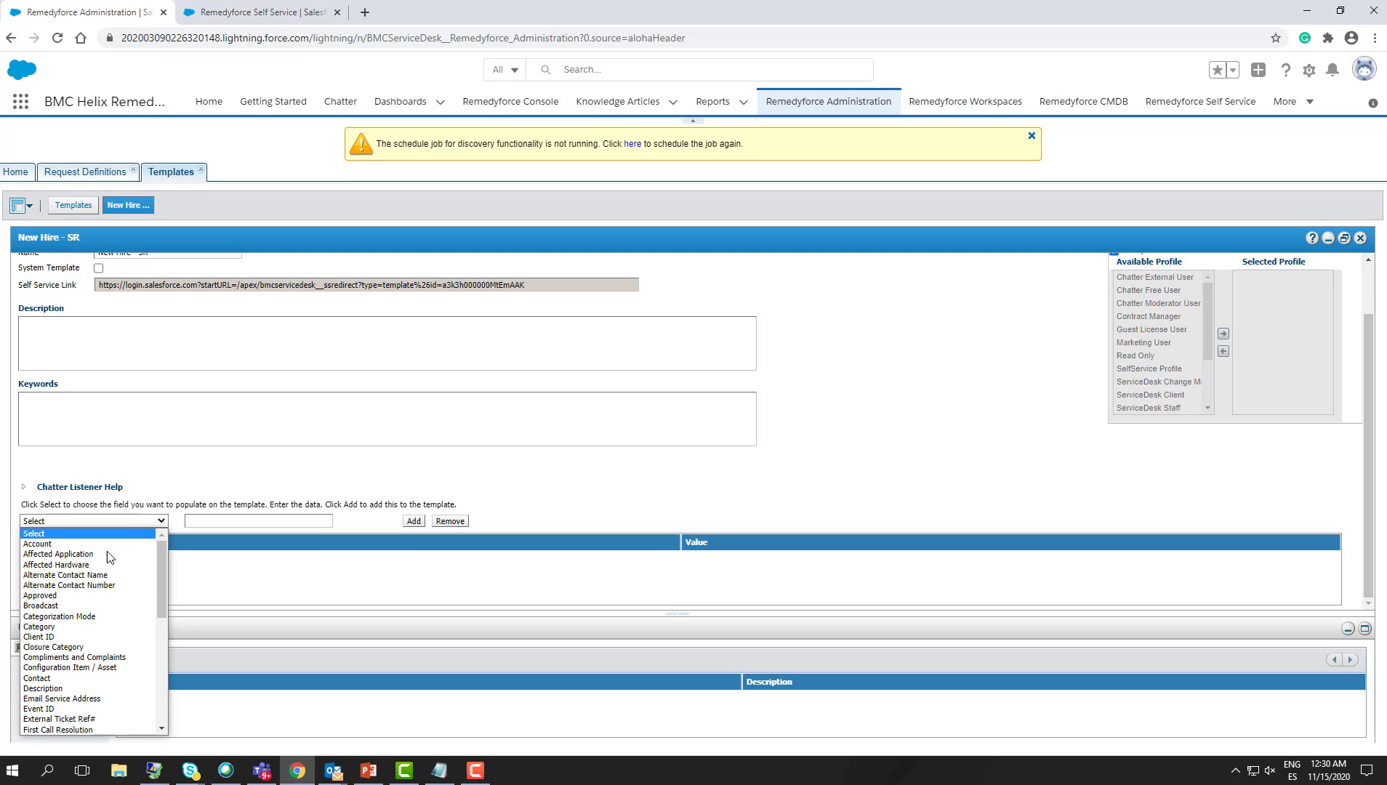
scroll(50, 691, "down", 10)
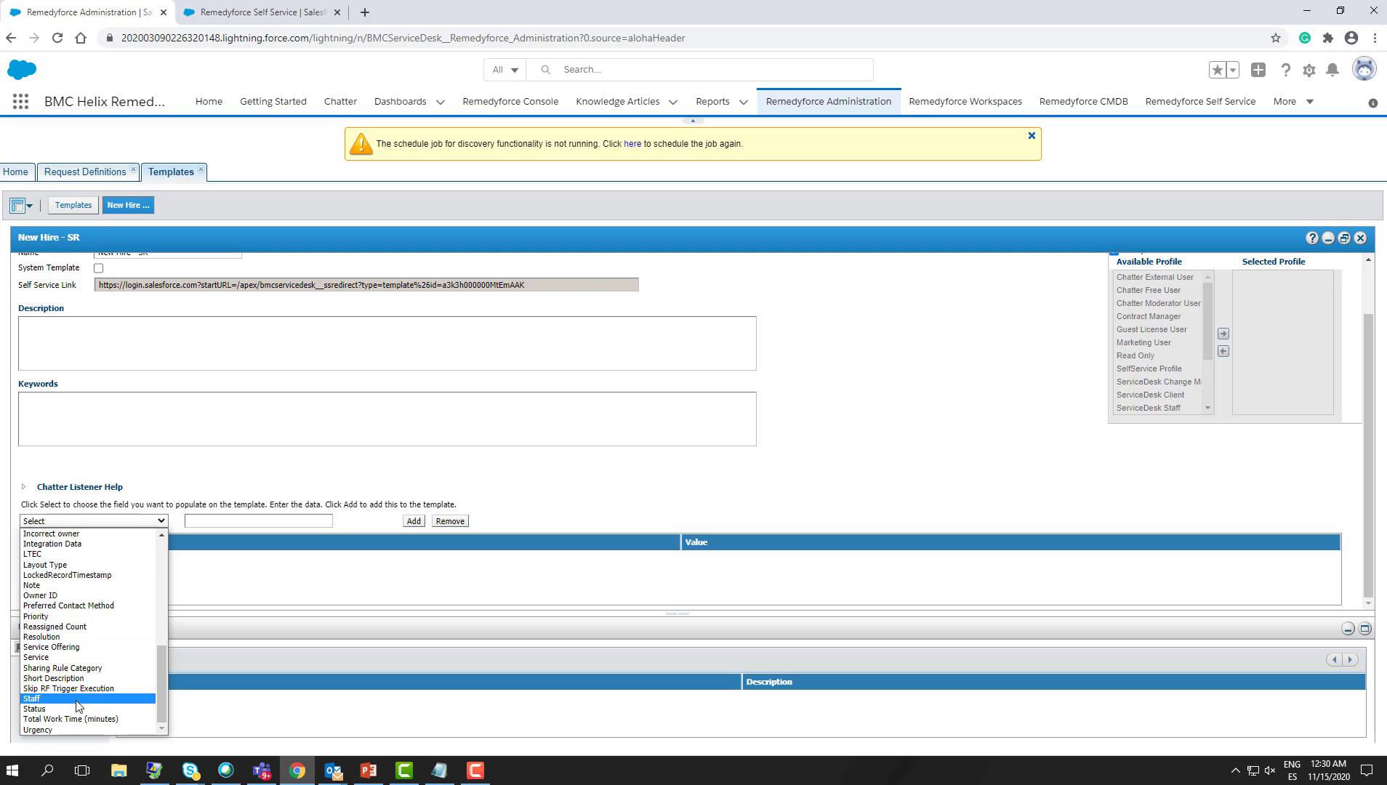
left_click(80, 596)
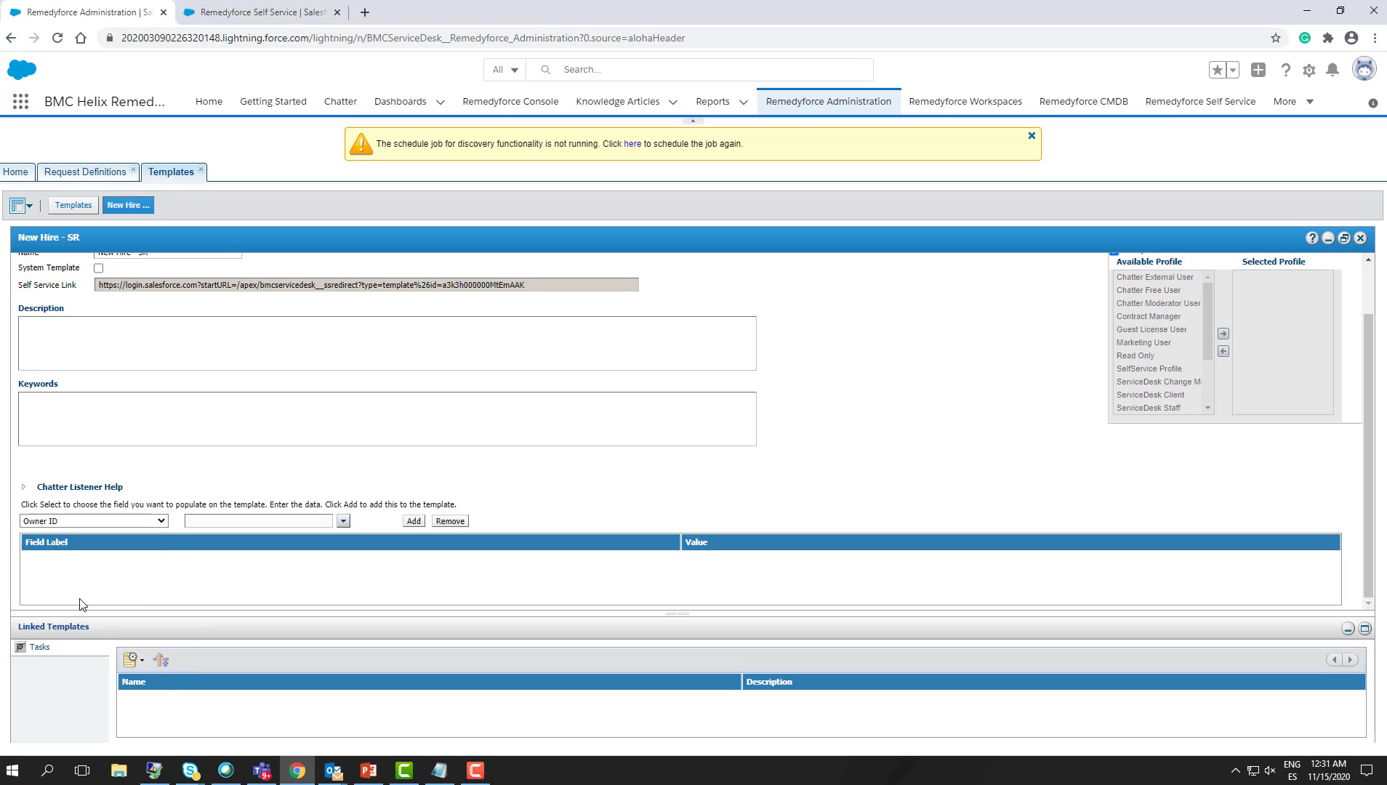
left_click(344, 522)
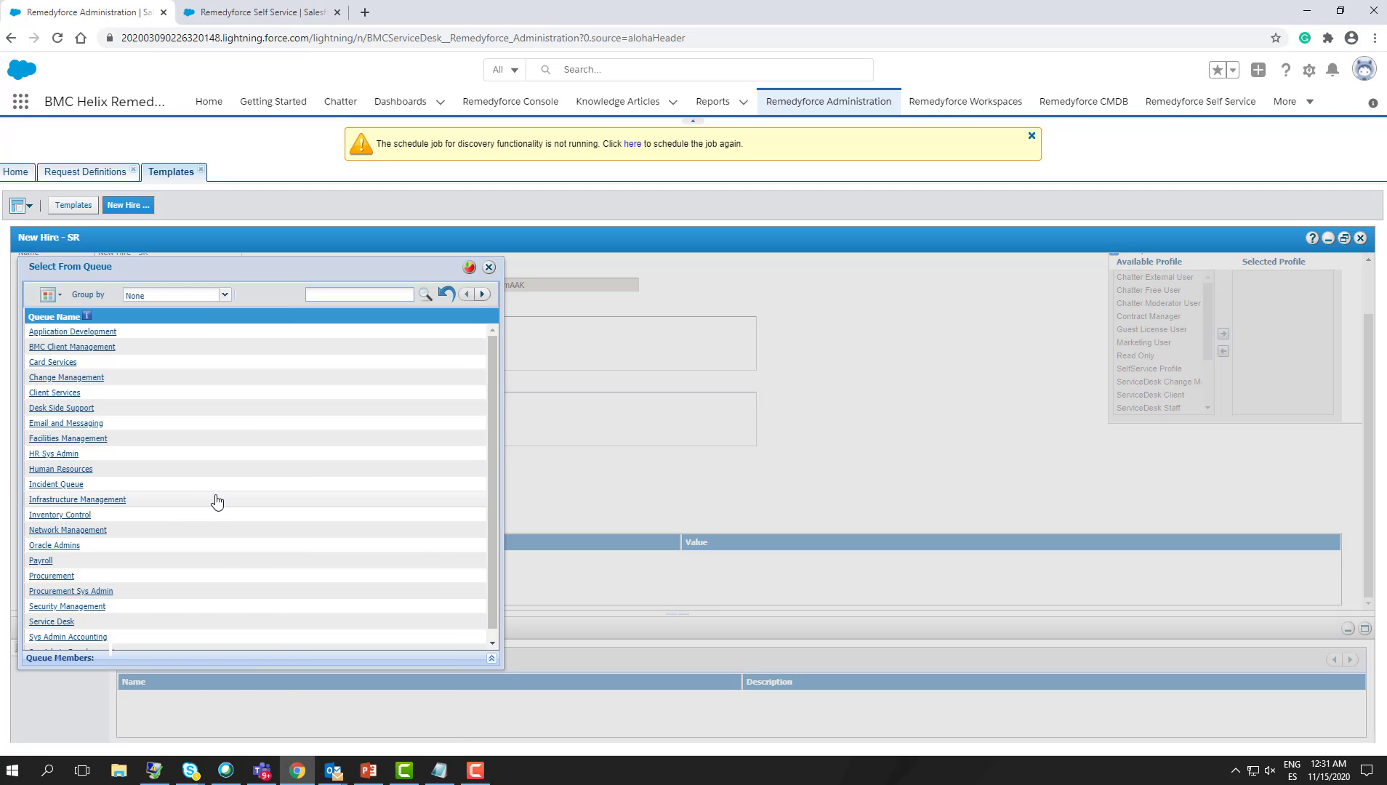
left_click(80, 472)
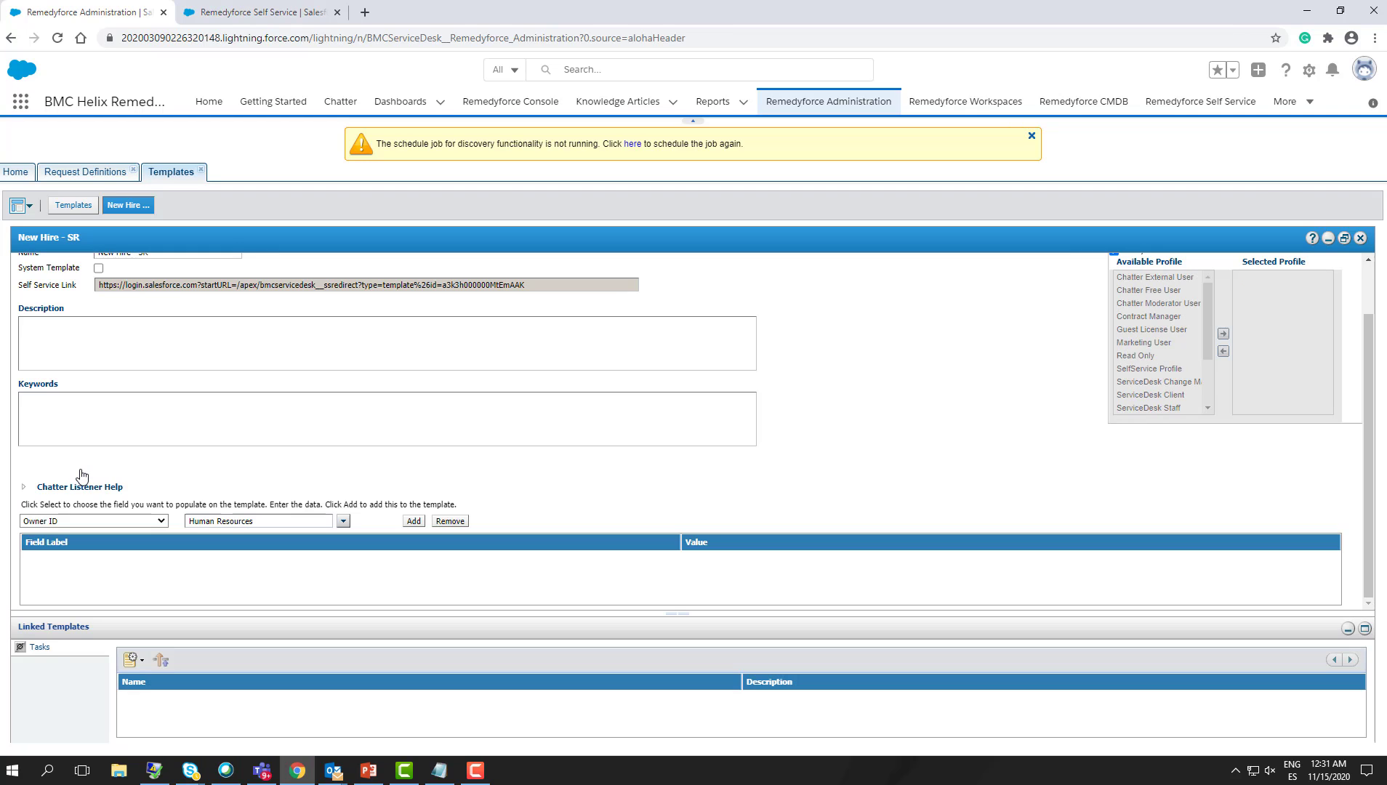
left_click(413, 521)
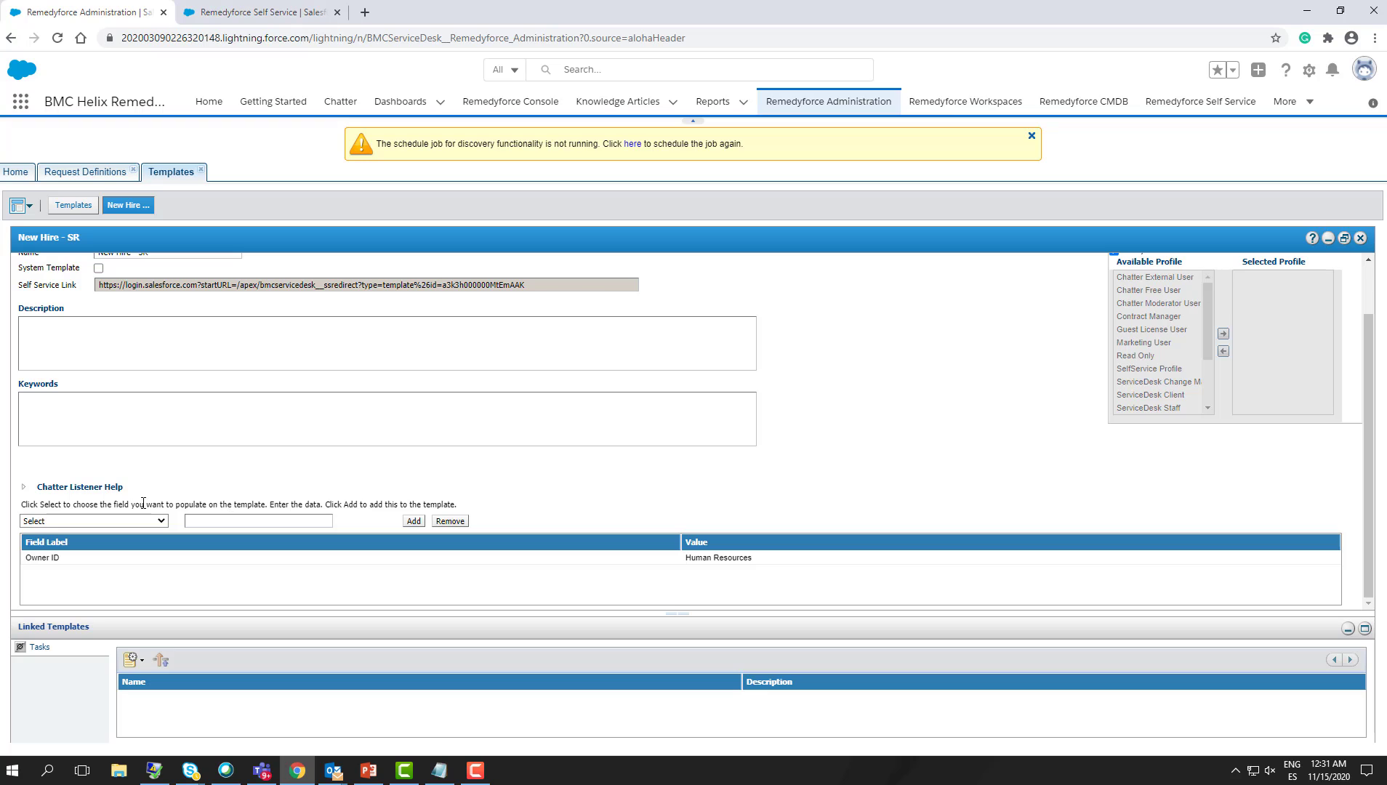
scroll(799, 588, "up", 2)
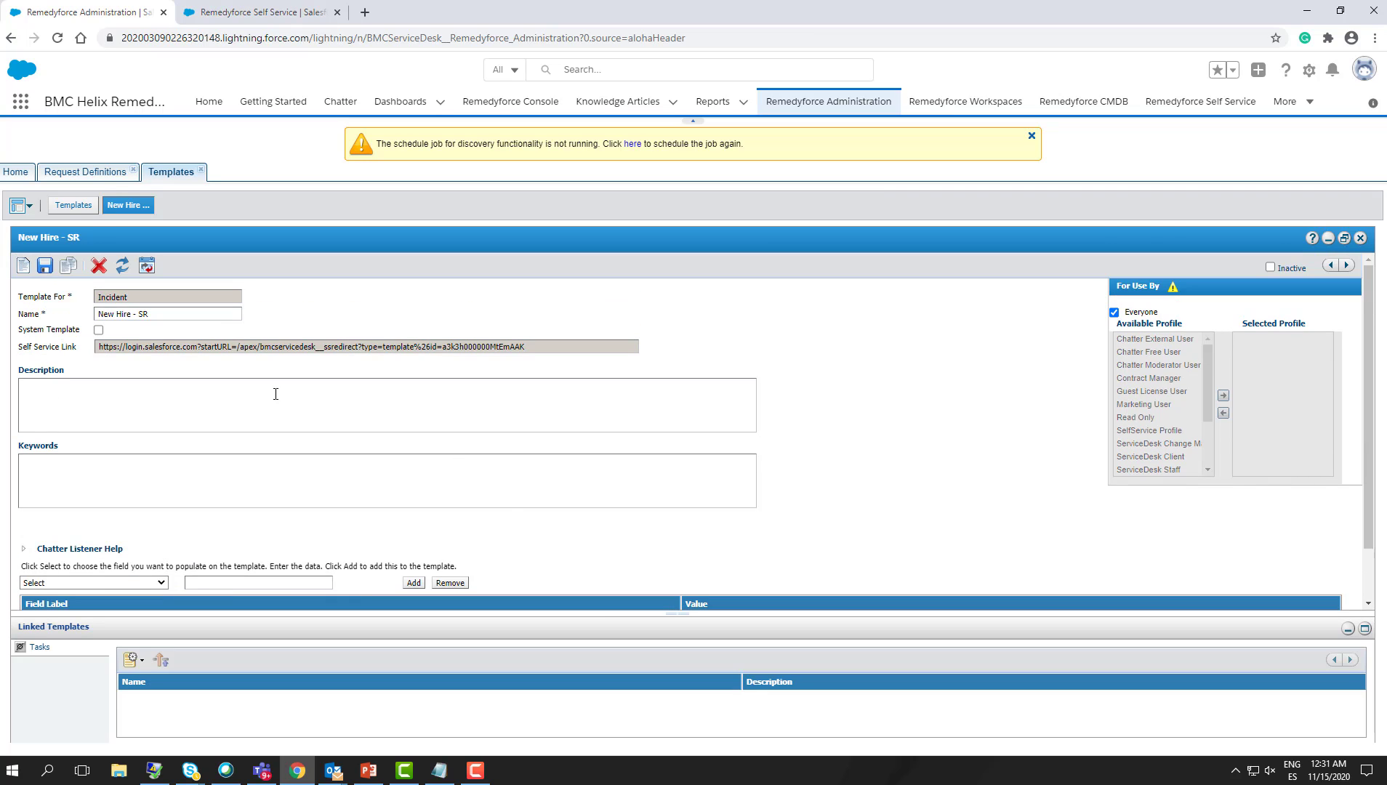
left_click(45, 267)
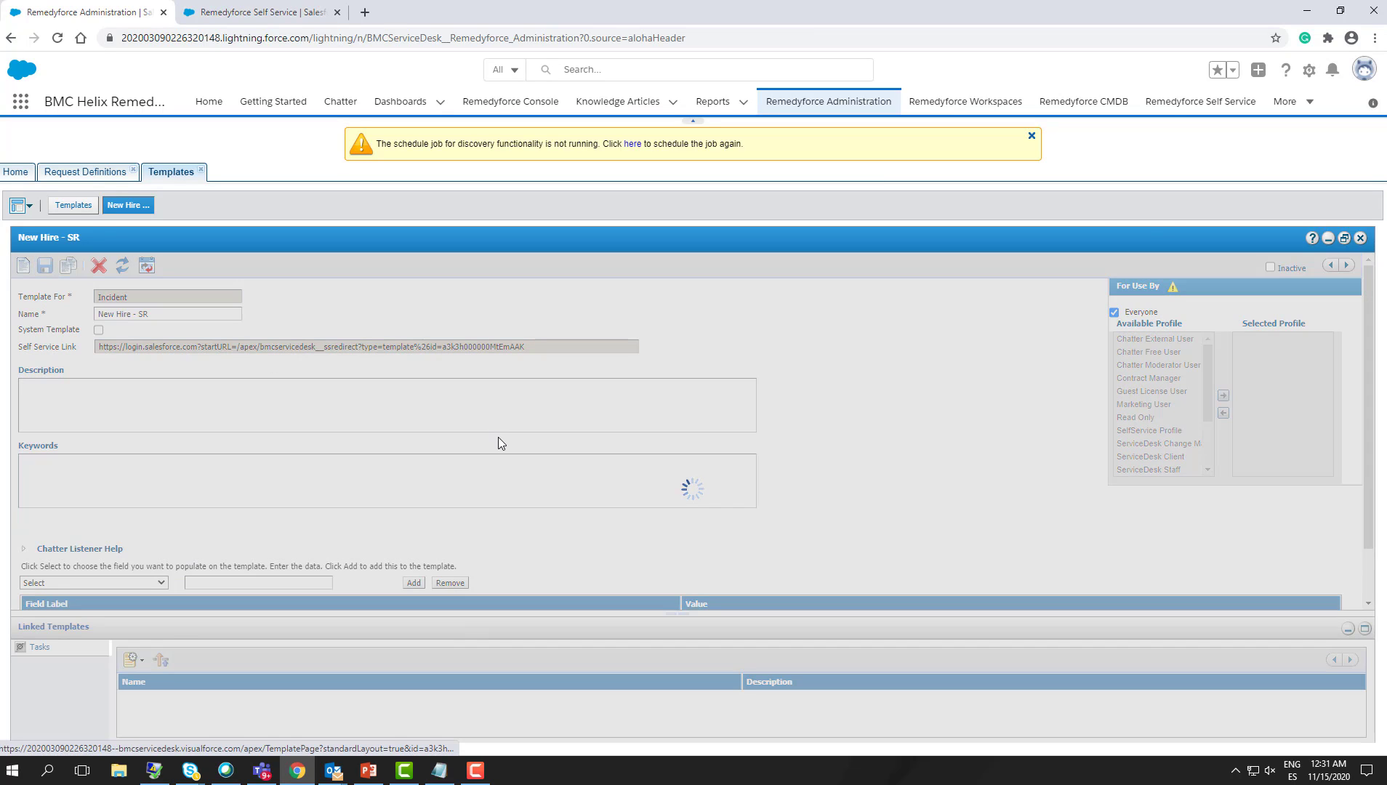
left_click(683, 519)
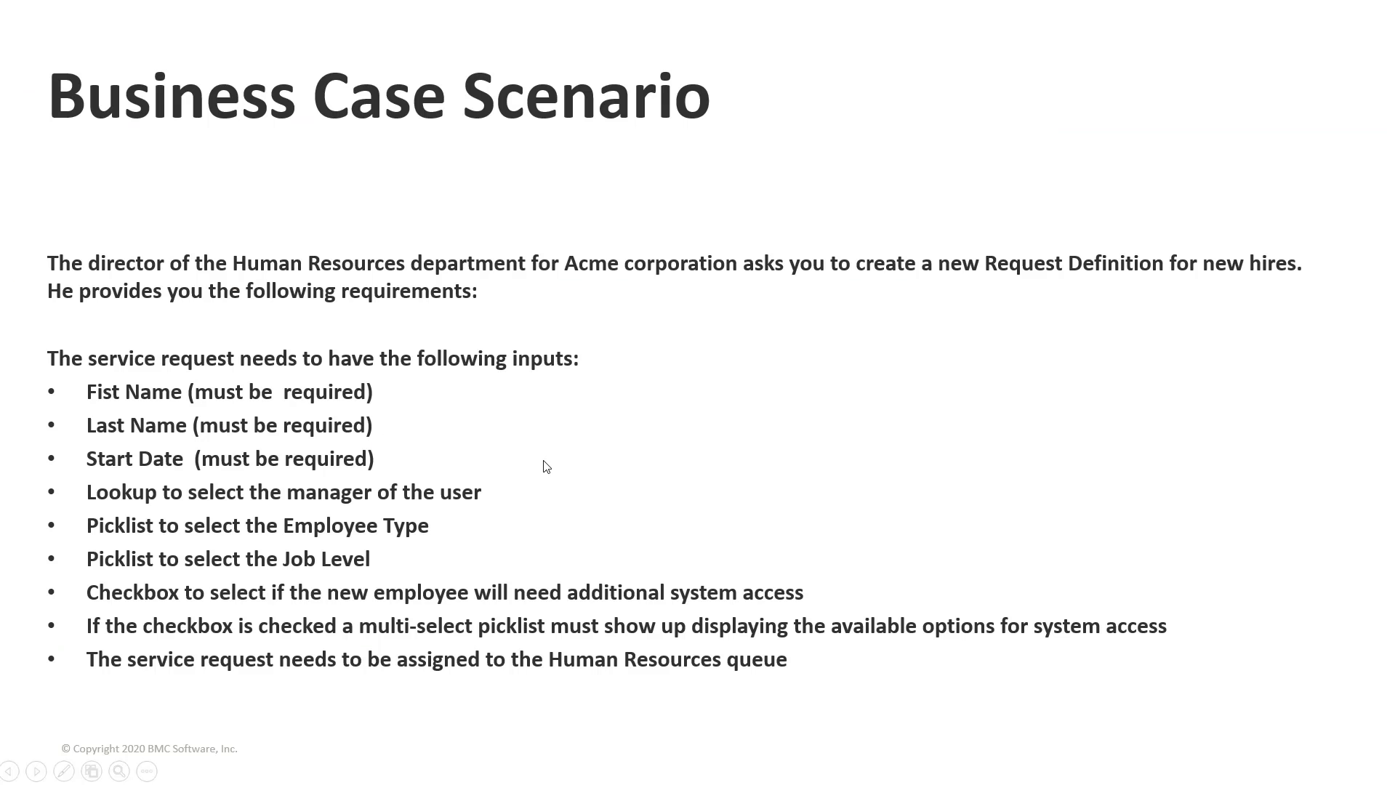
left_click(515, 434)
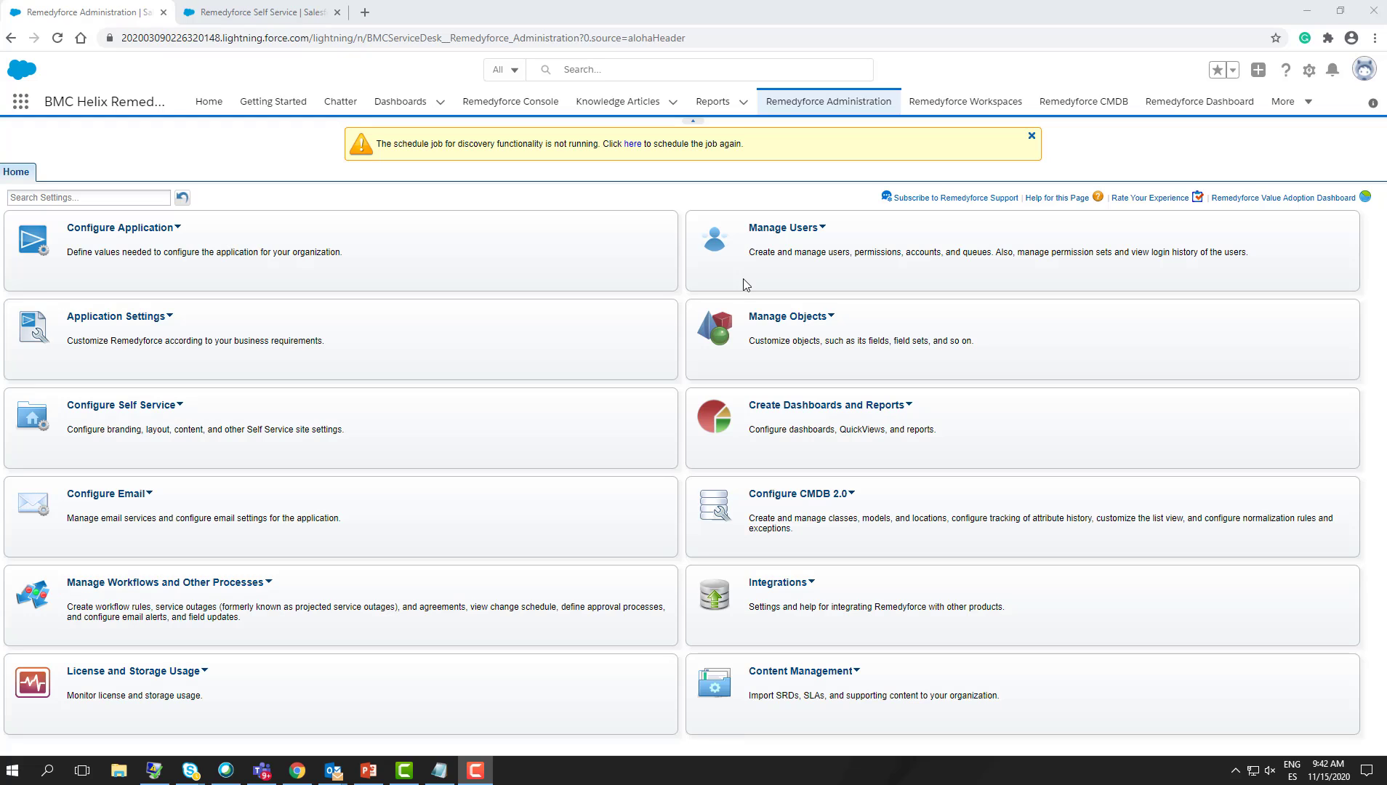
- Open Salesforce Setup in a new browser tab and switch to it
left_click(1309, 72)
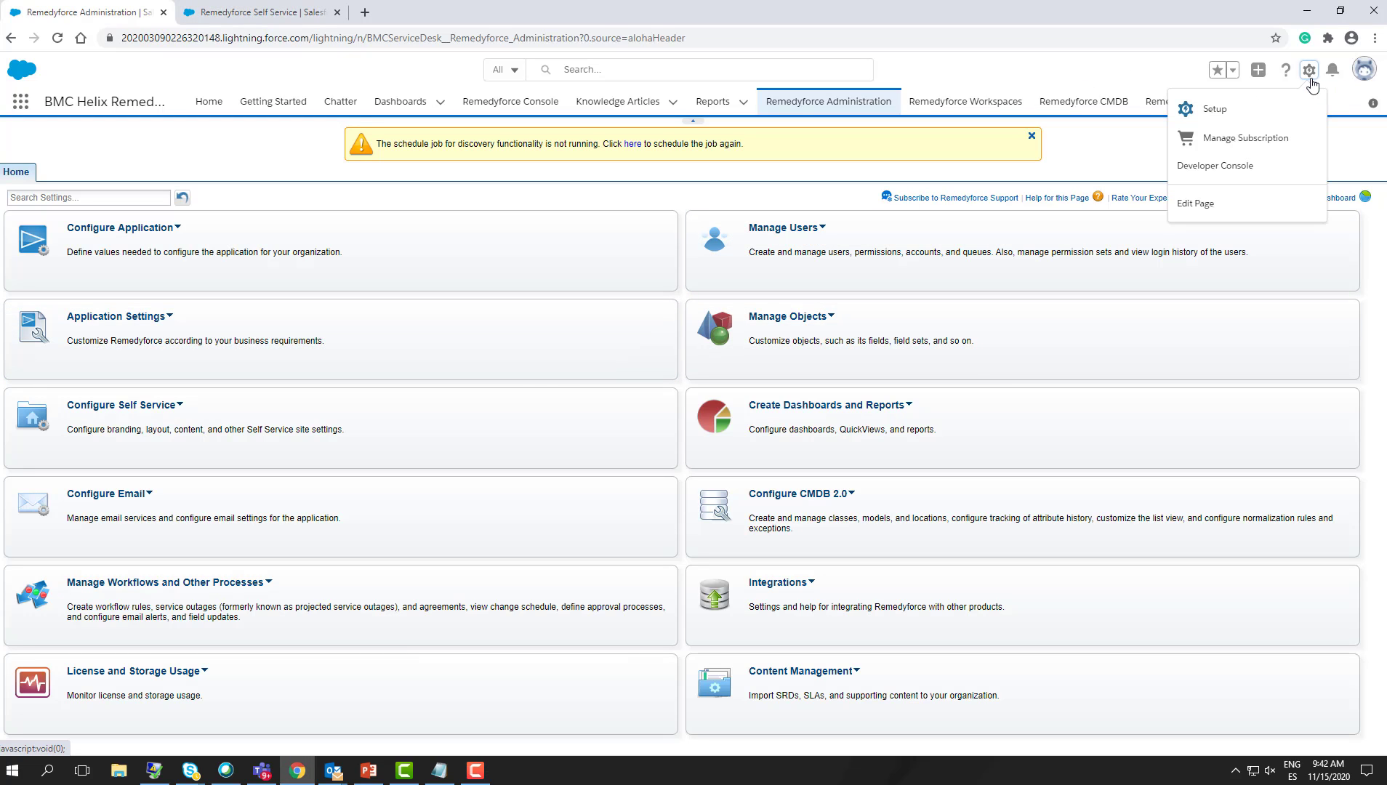
right_click(1179, 102)
left_click(1221, 109)
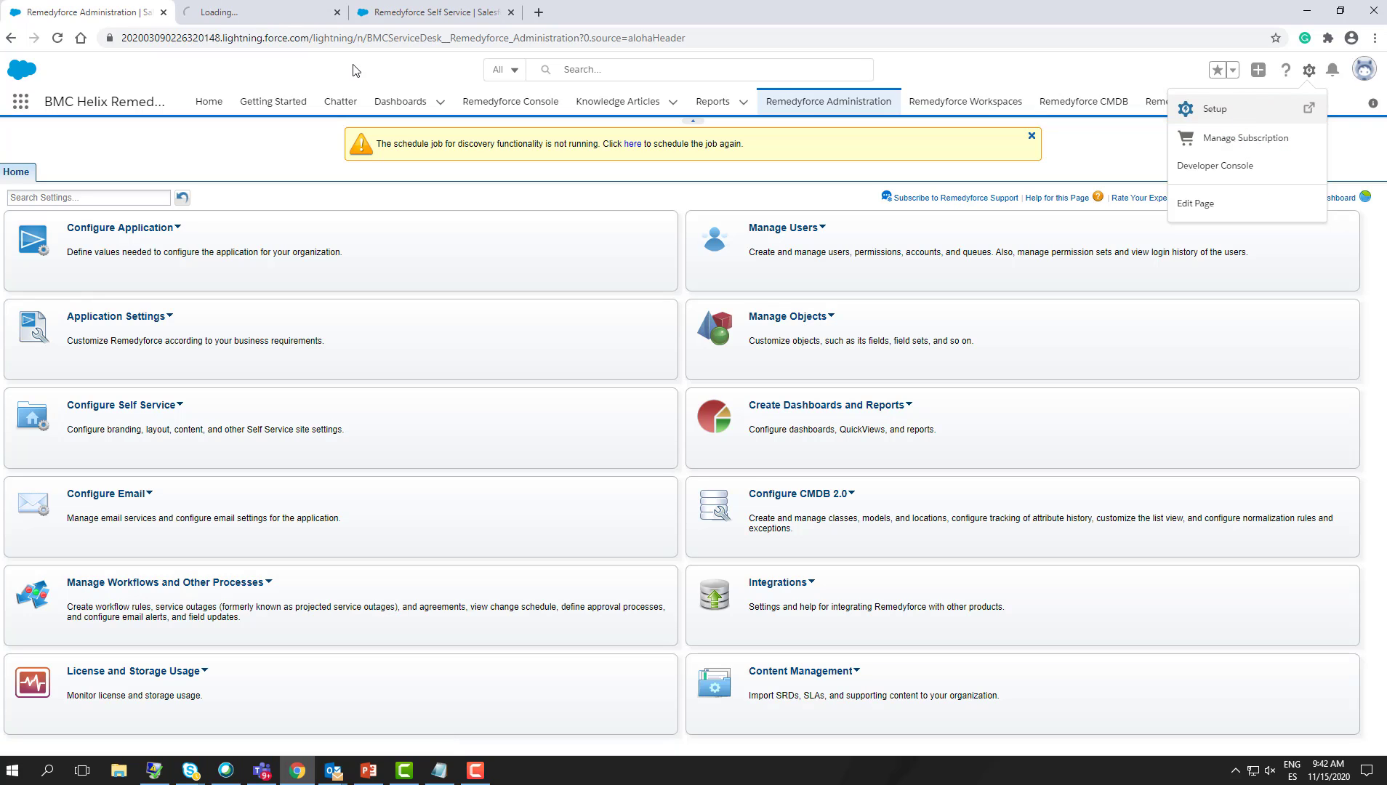
left_click(247, 9)
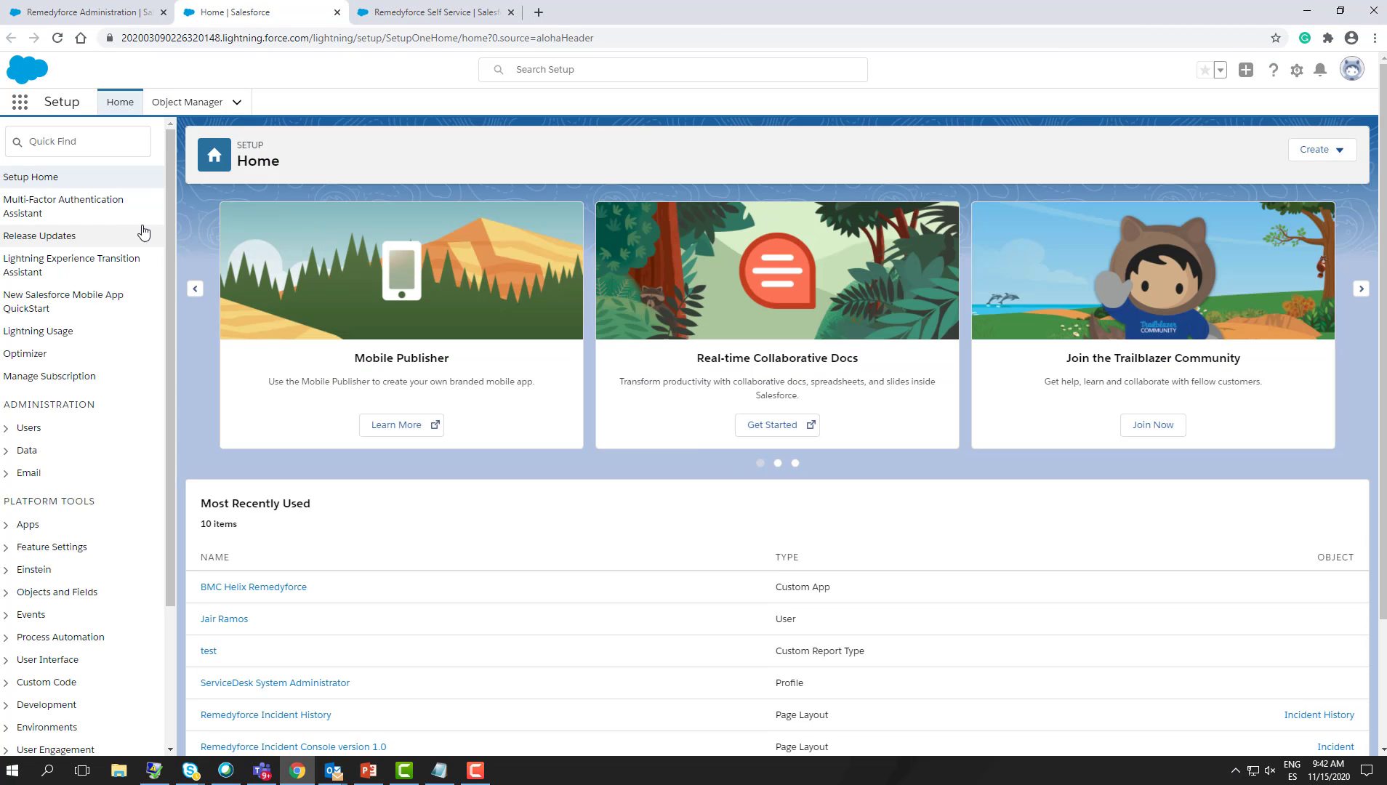
- Find Approval Processes in Setup and manage the approval processes for the Incident object
left_click(54, 141)
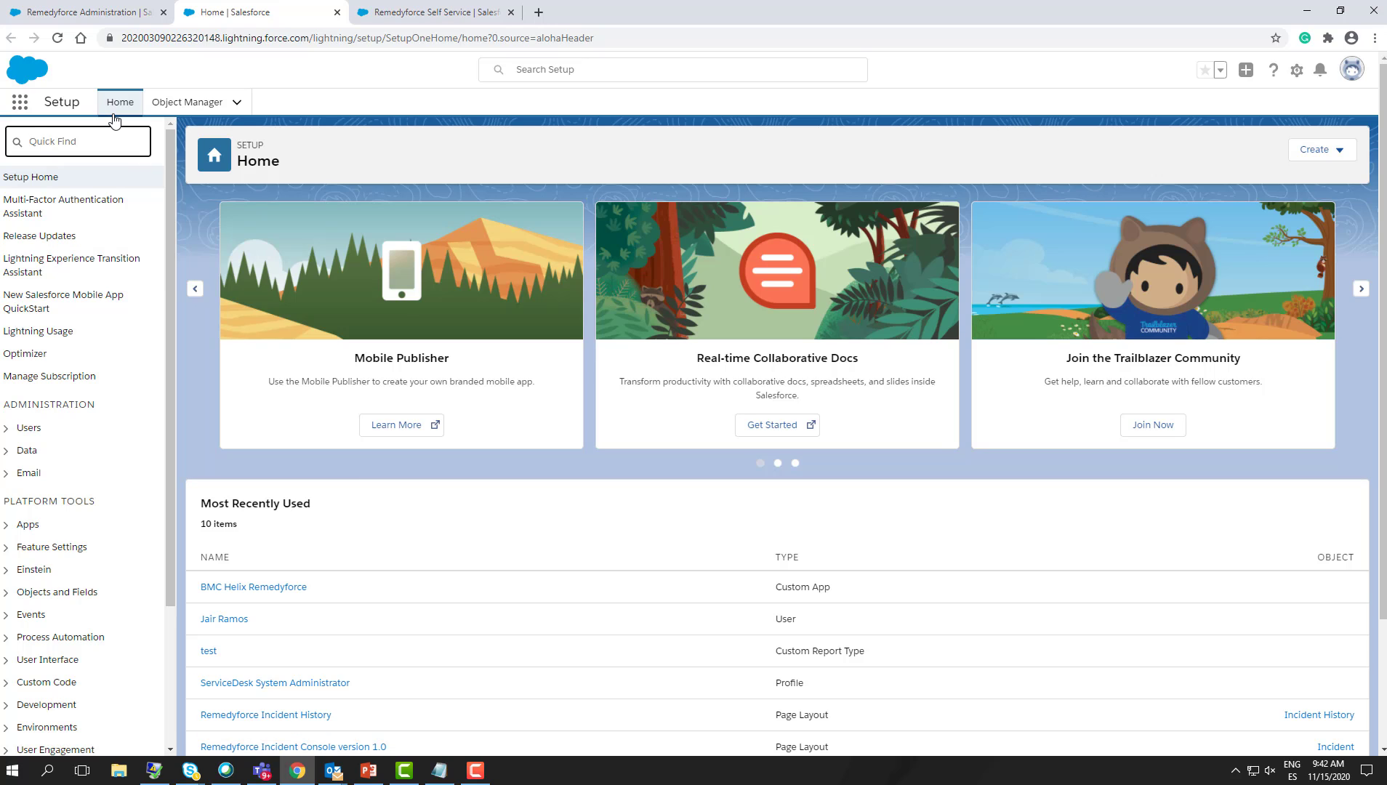
type("ap")
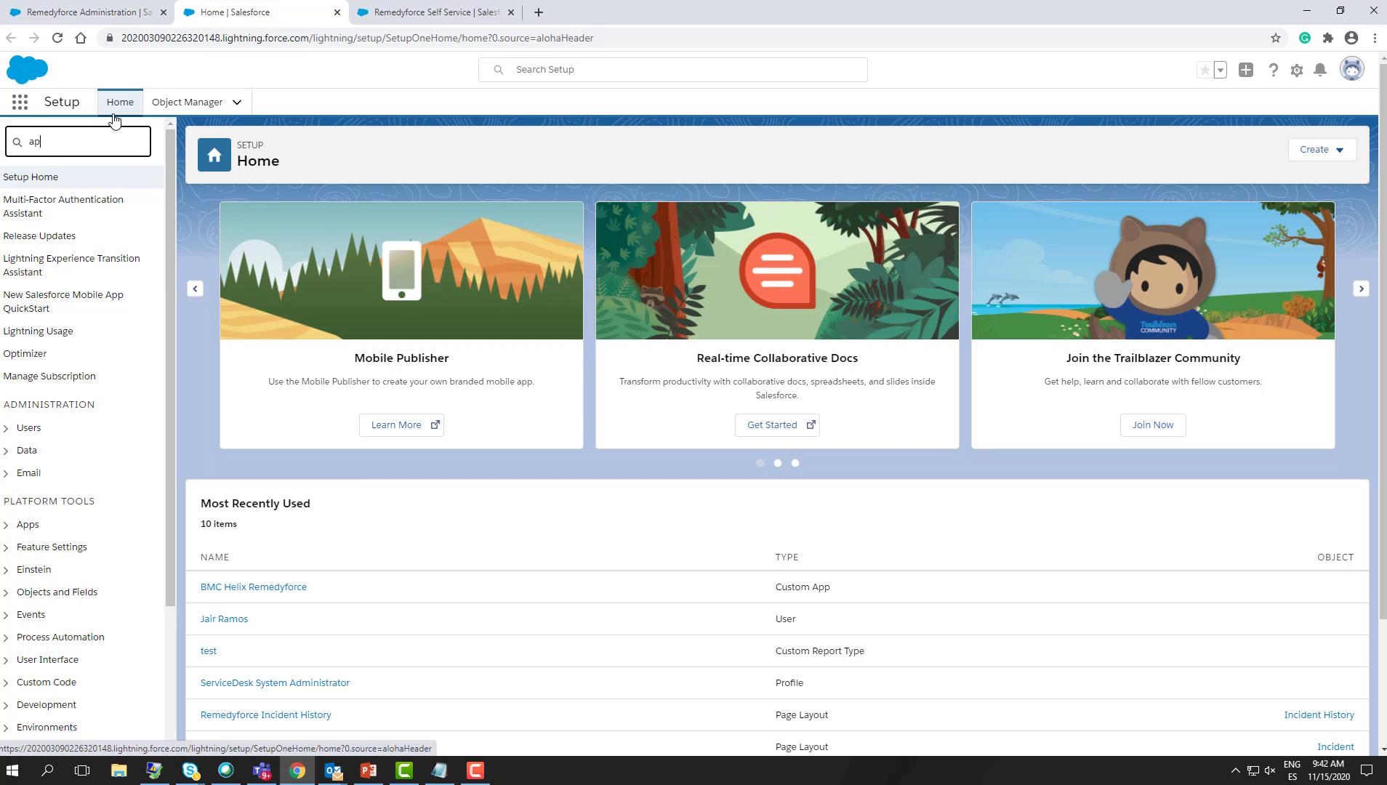
type("prova")
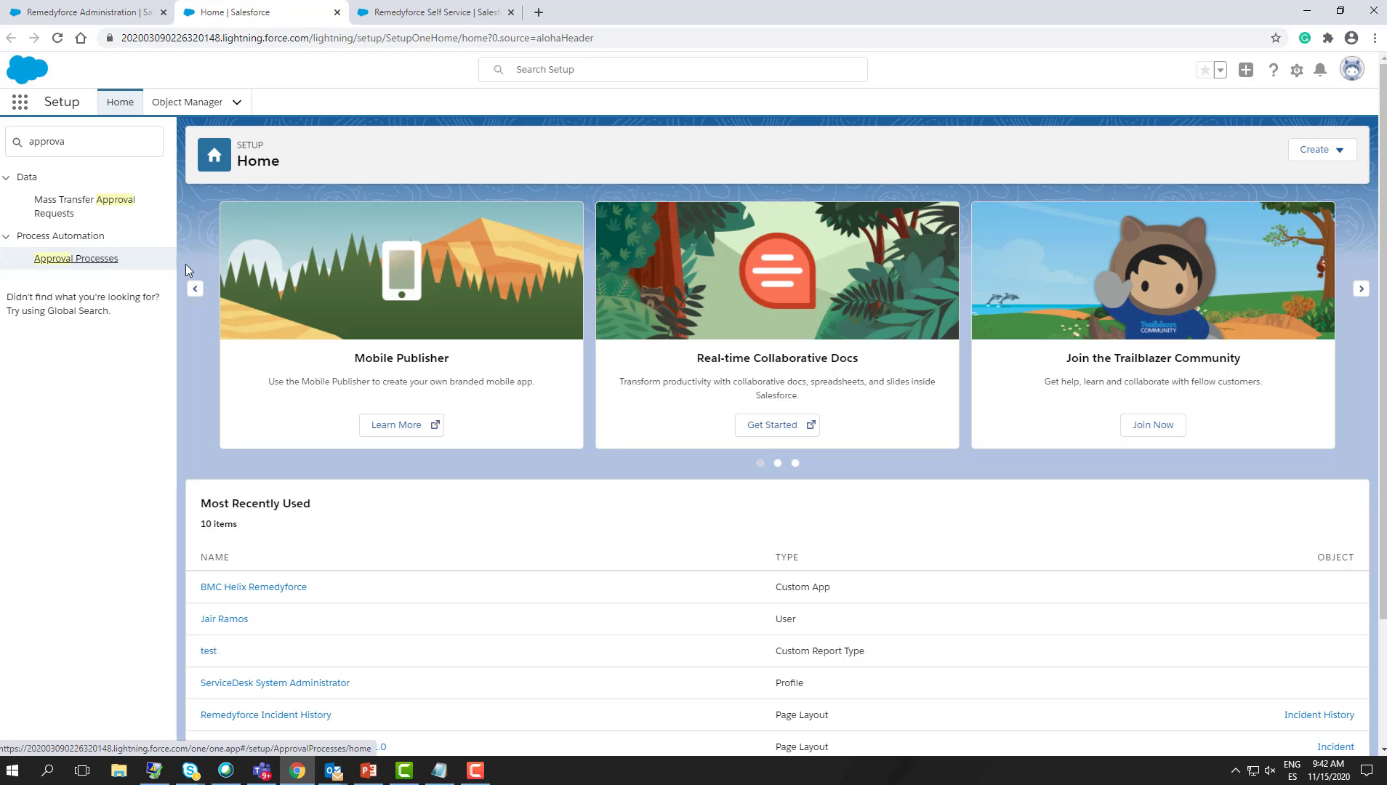
key("Return")
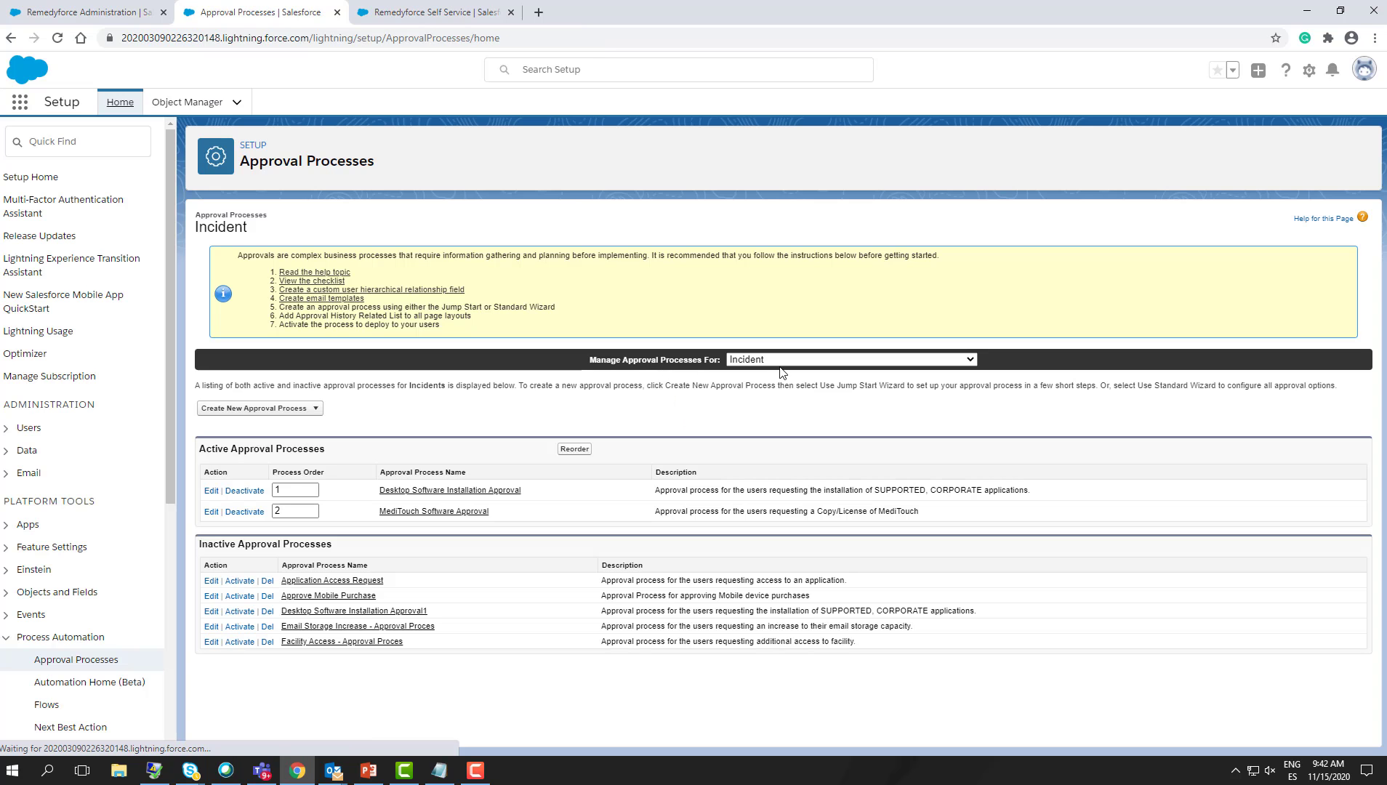
left_click(780, 363)
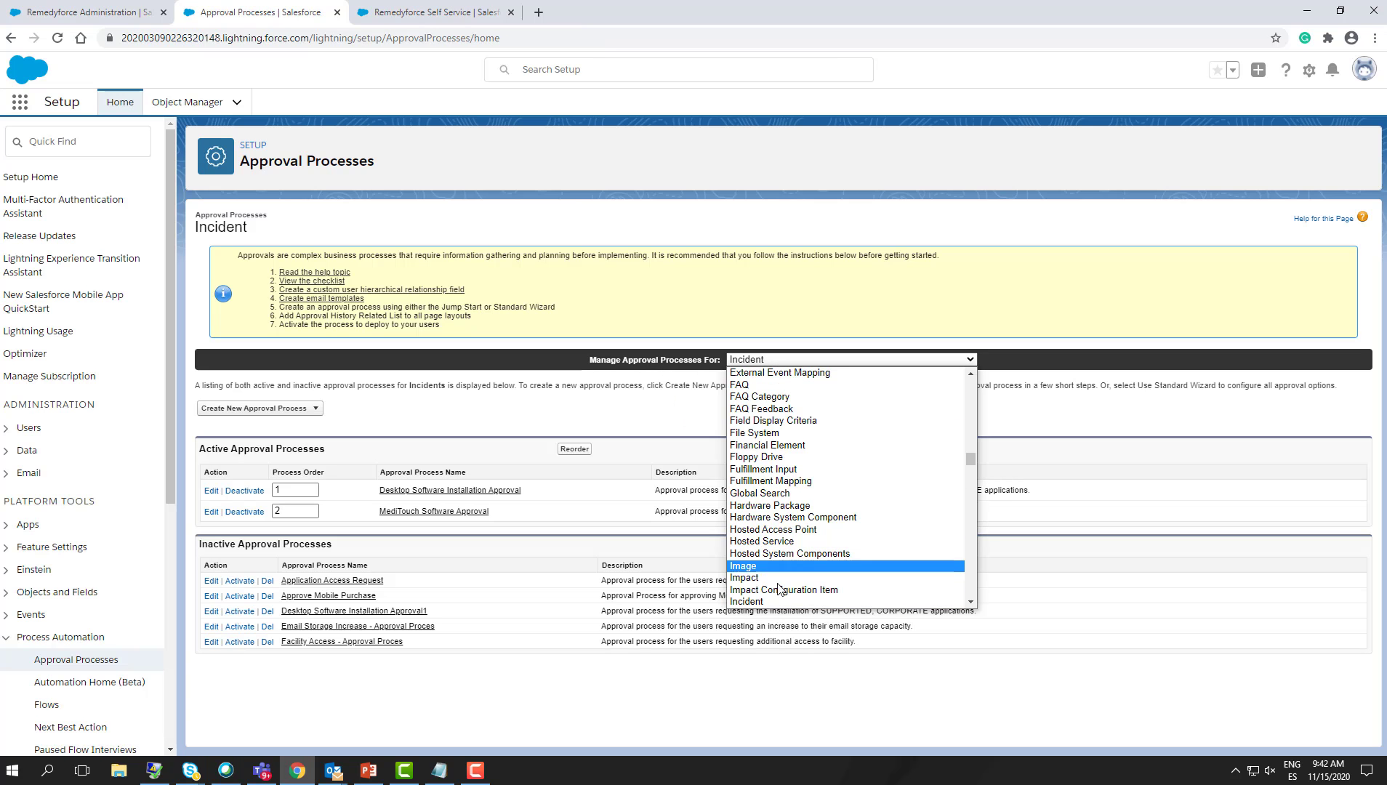
left_click(763, 602)
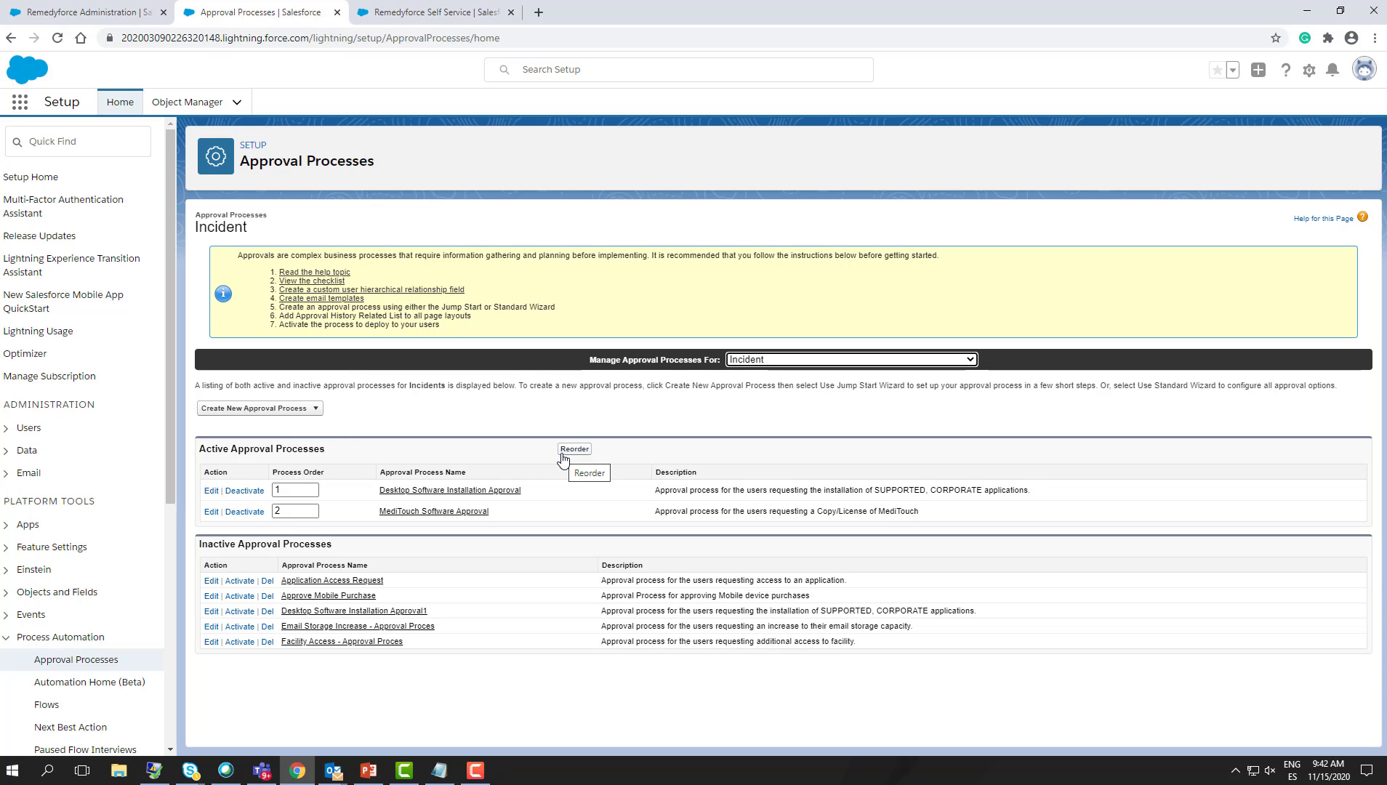
- Start a new Incident approval process with the Jump Start Wizard and name it New Hire Request
left_click(294, 409)
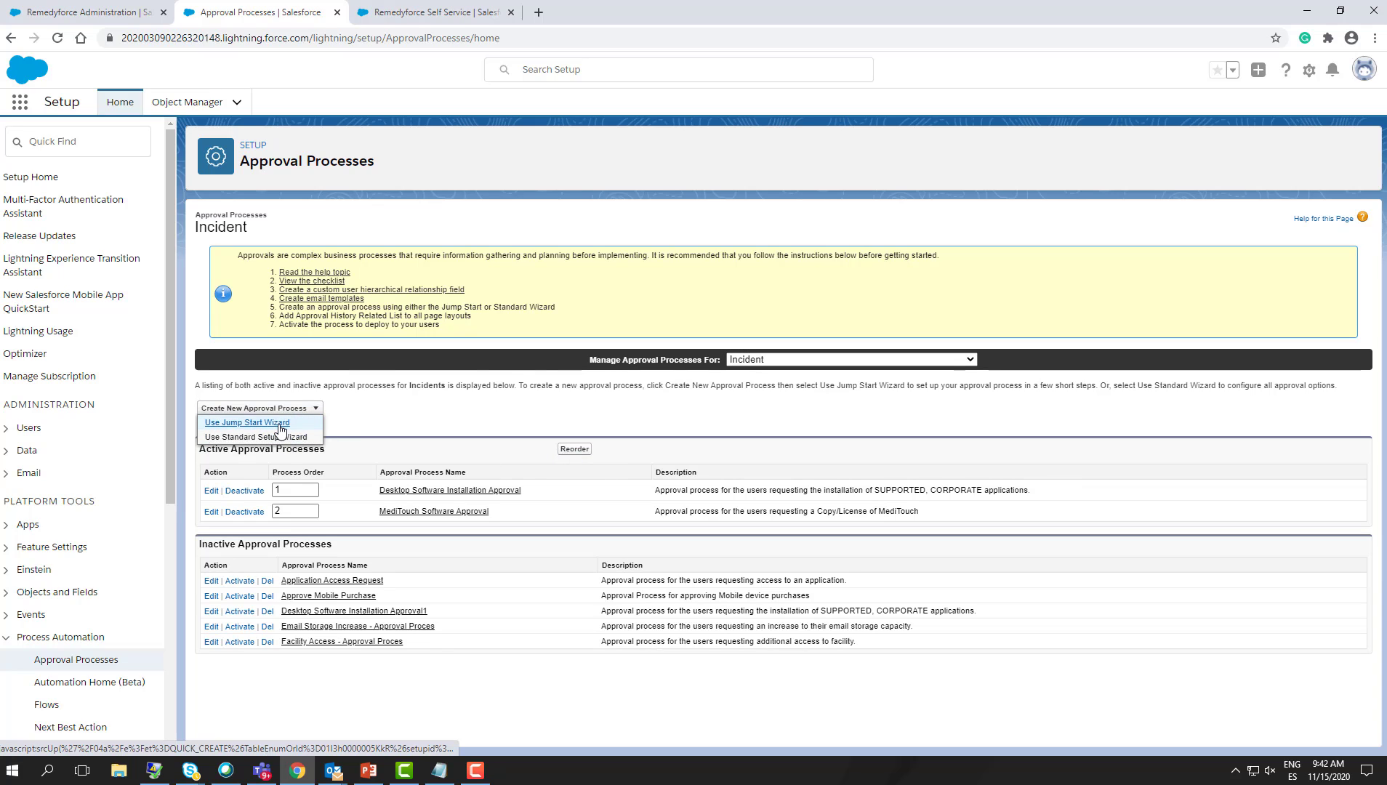
left_click(280, 423)
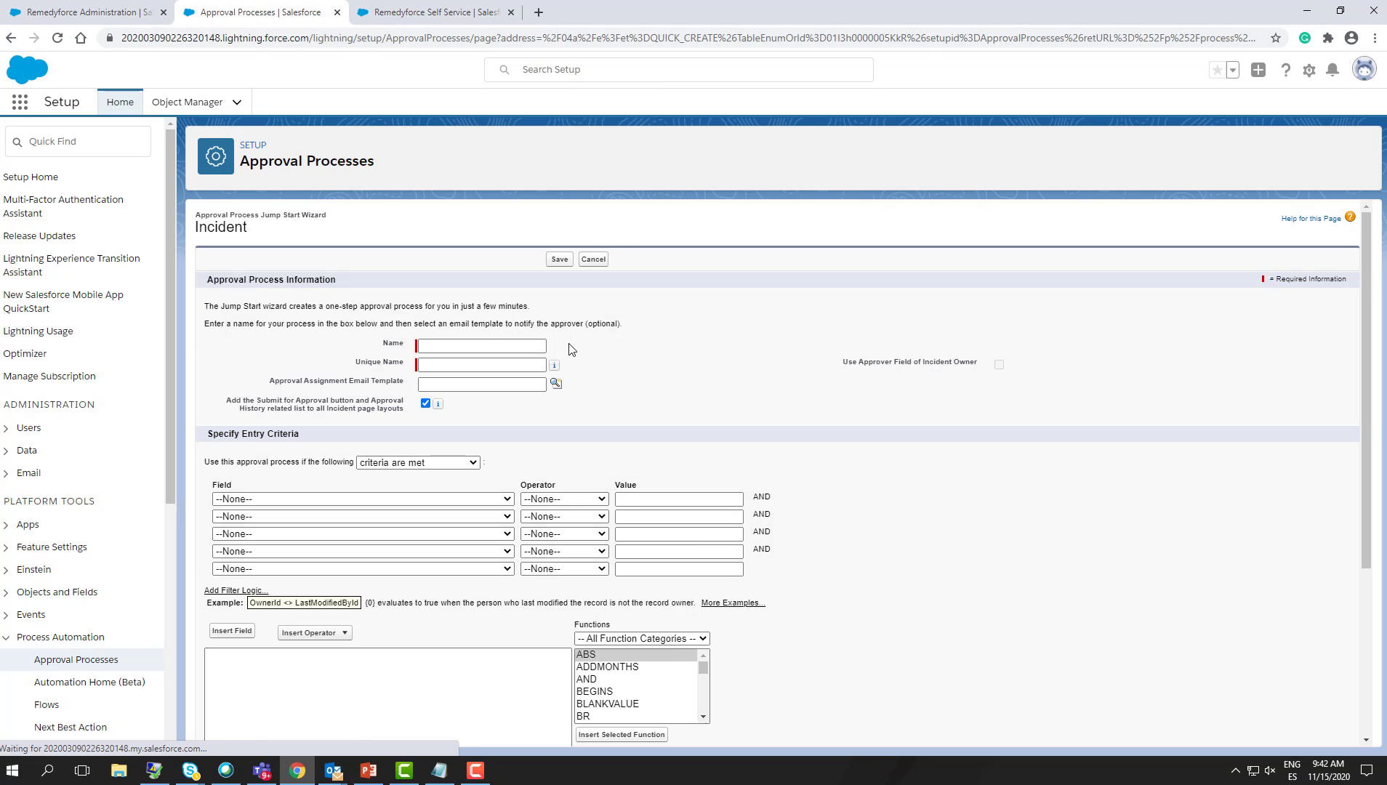
left_click(472, 344)
type("new")
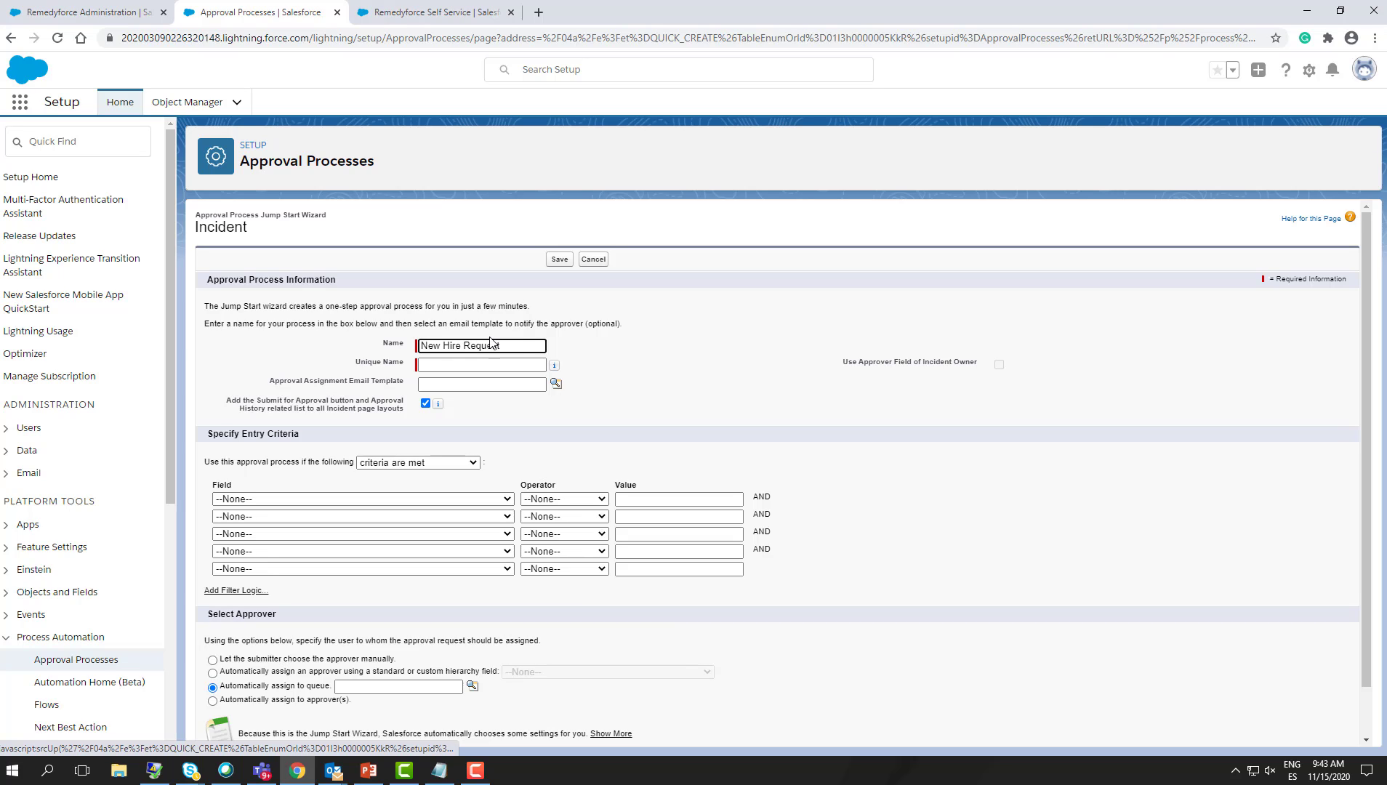
left_click(544, 385)
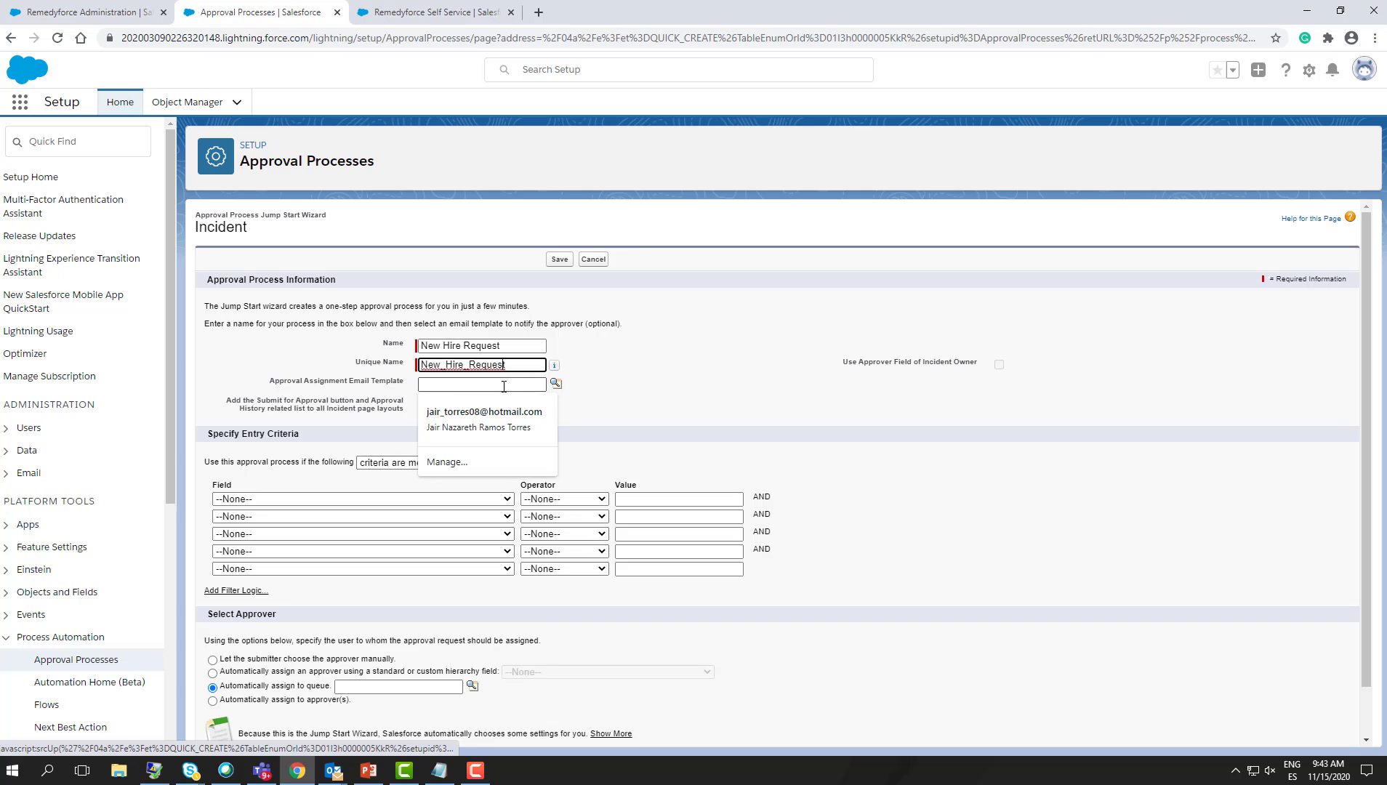
- Look up approval email templates and assign Incident: Approval Required Email as the approval assignment email template
left_click(556, 383)
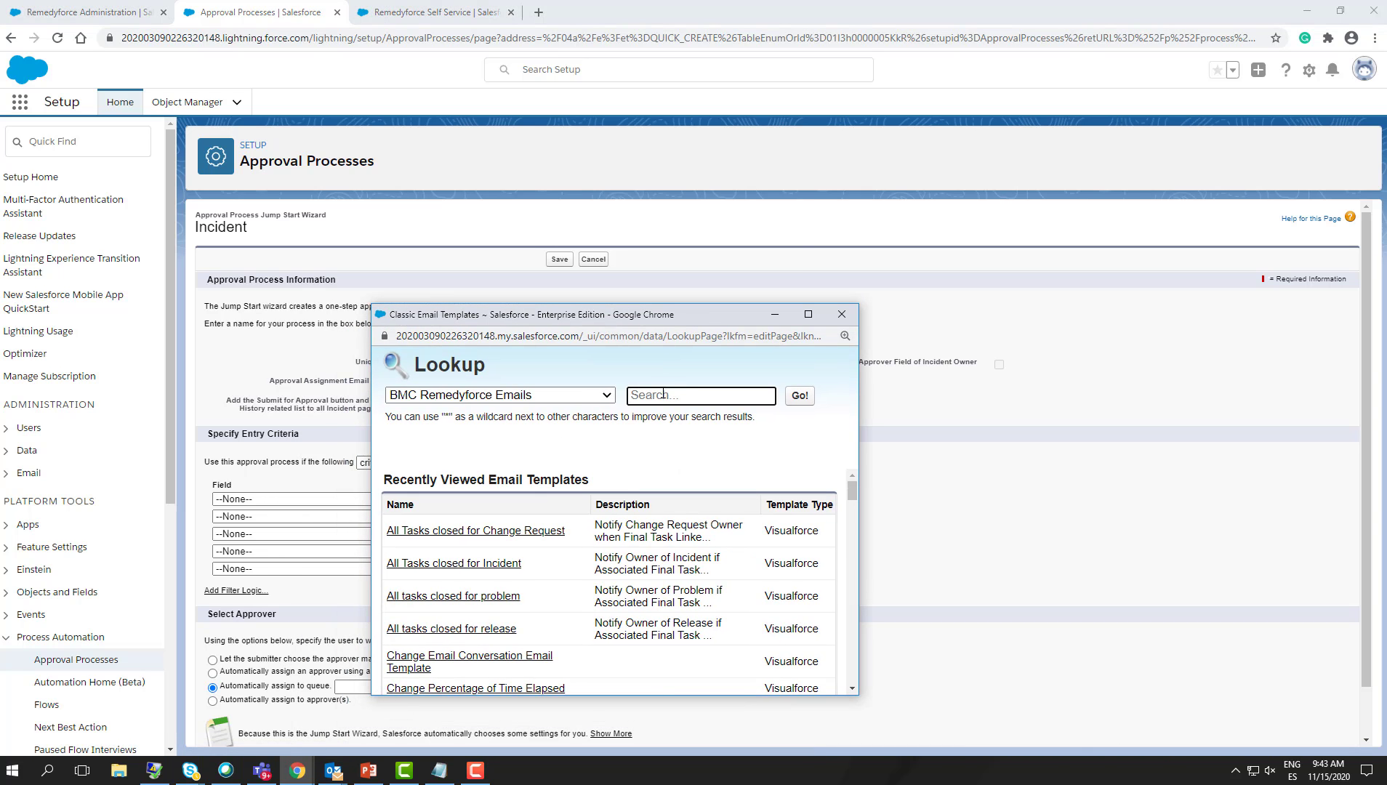
type("approval")
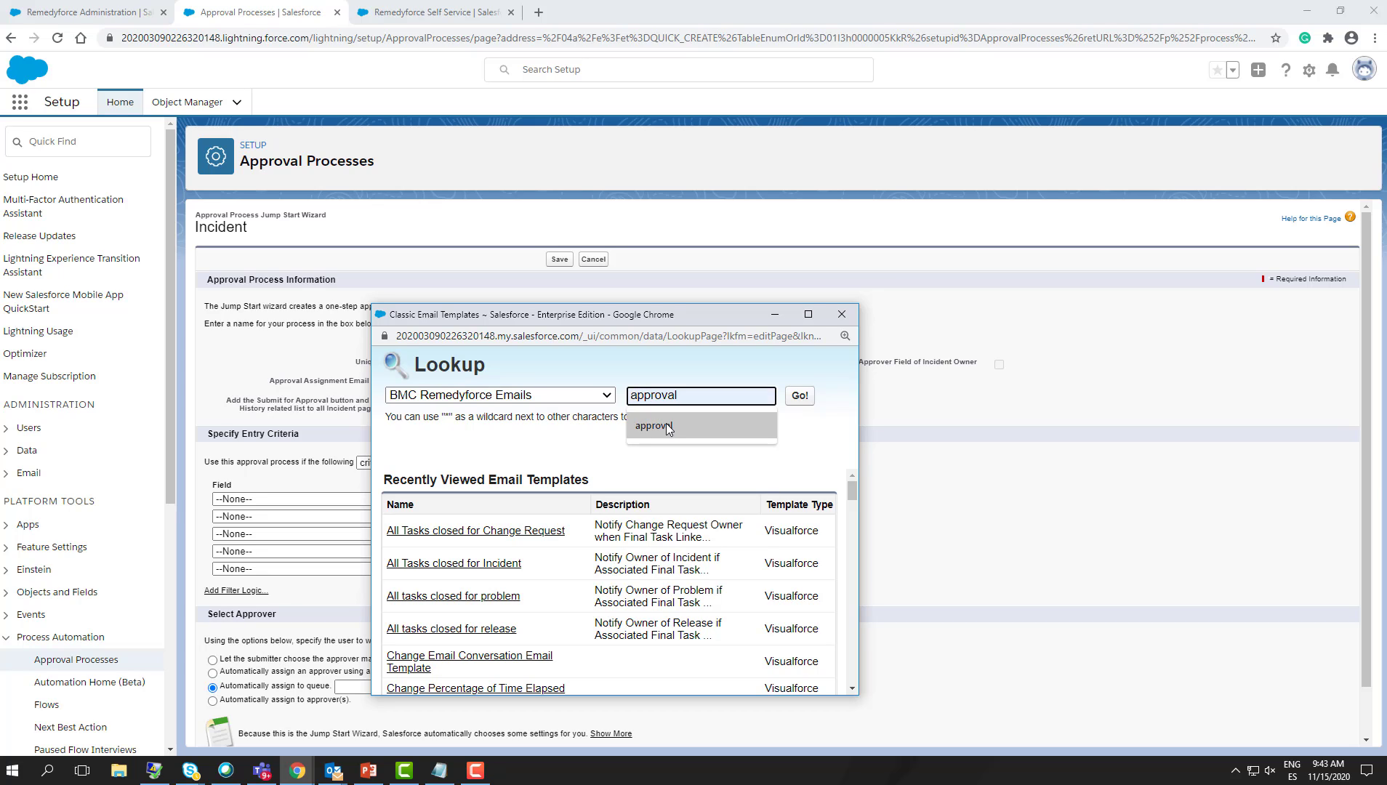
left_click(666, 423)
left_click(800, 395)
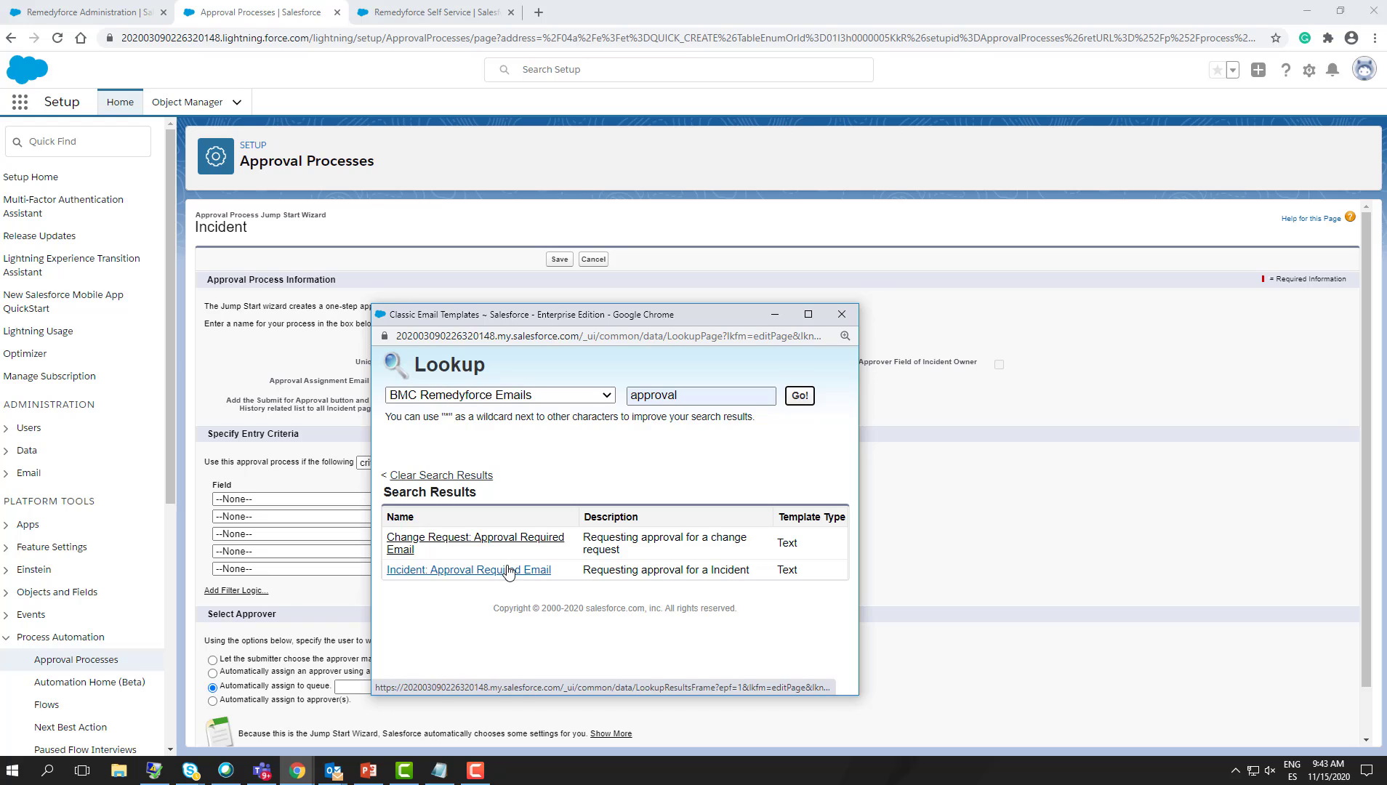
left_click(508, 569)
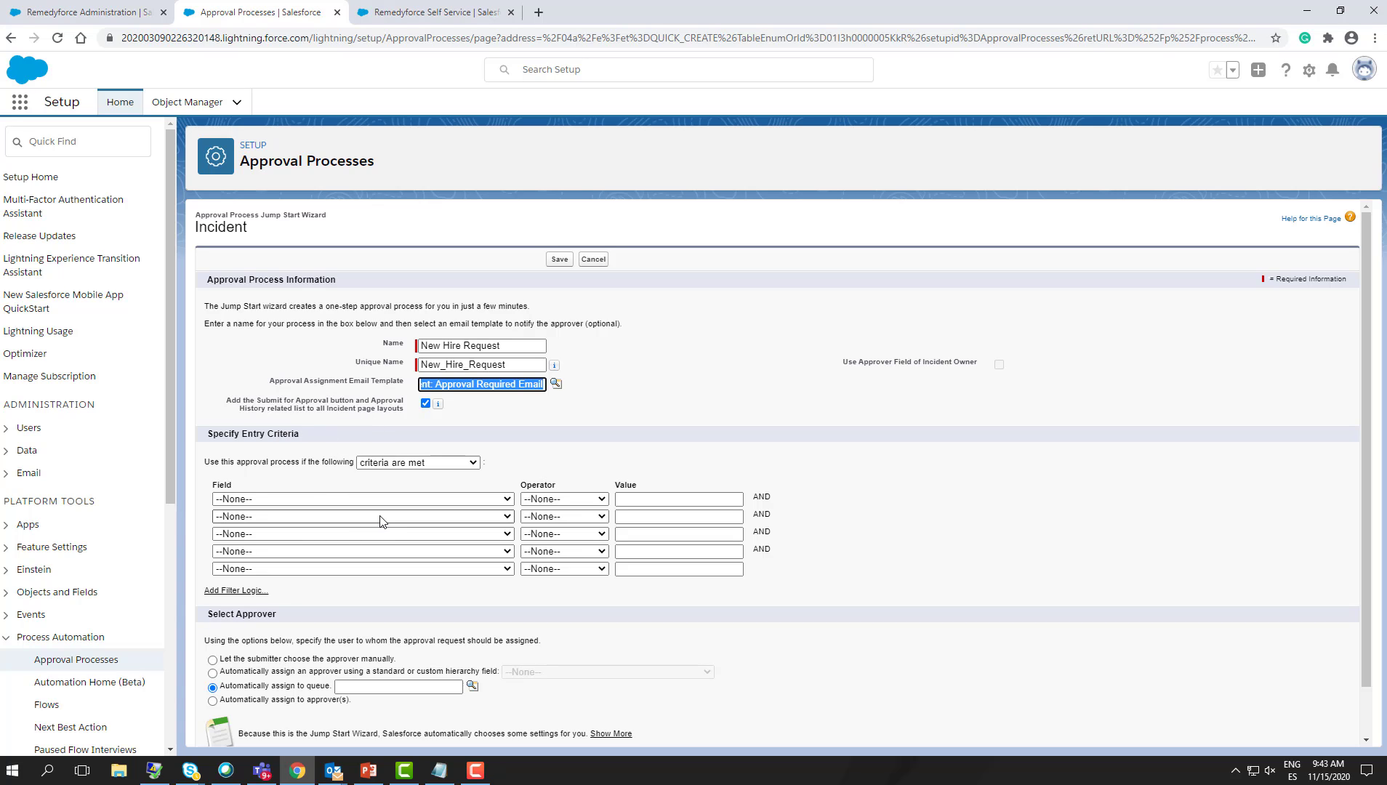
- Look through the Incident fields available for the first entry criterion of the approval process
scroll(383, 522, "down", 1)
left_click(429, 446)
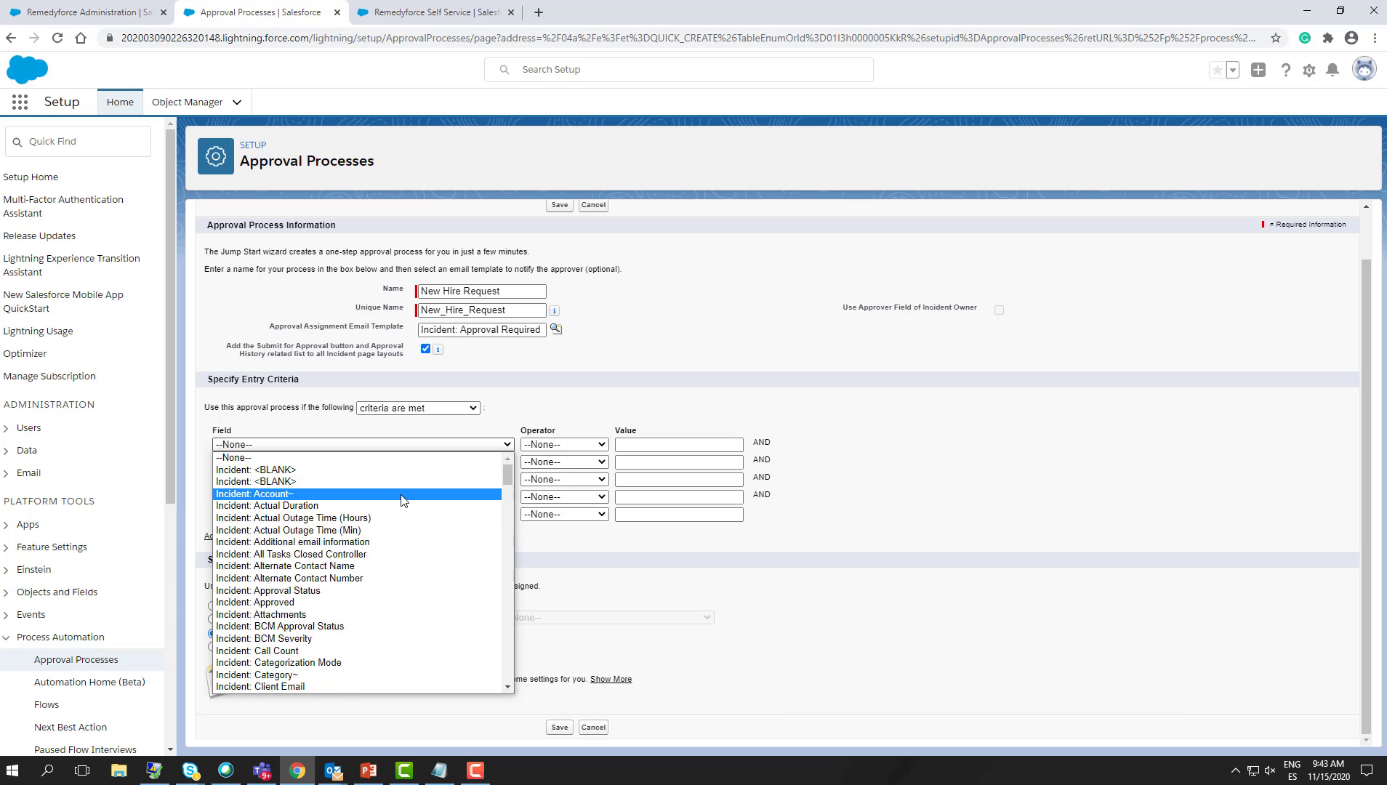
scroll(400, 506, "down", 4)
scroll(401, 507, "down", 5)
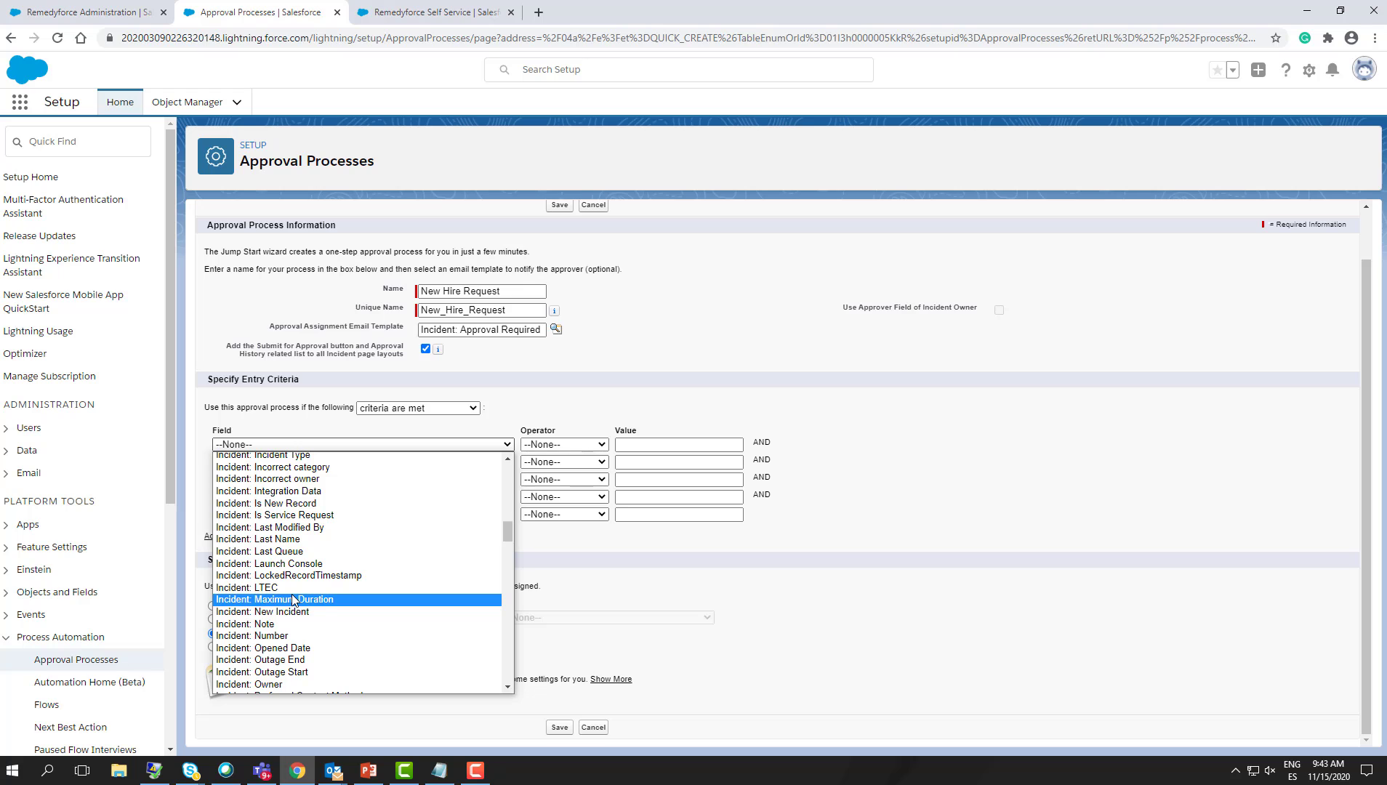
key("Up")
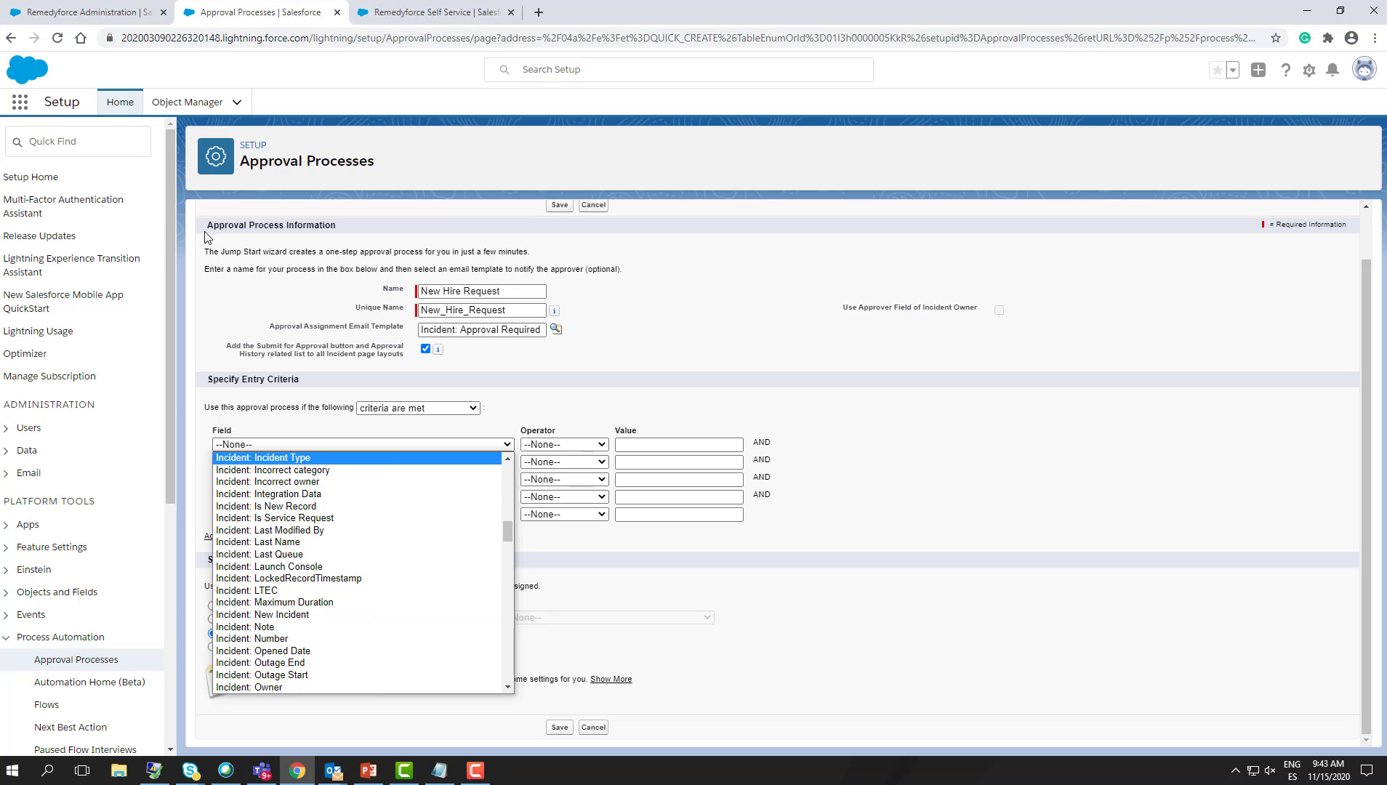
- Search Setup for object and open Object Manager in a separate browser tab, keeping the approval process form open
left_click(123, 135)
type("o")
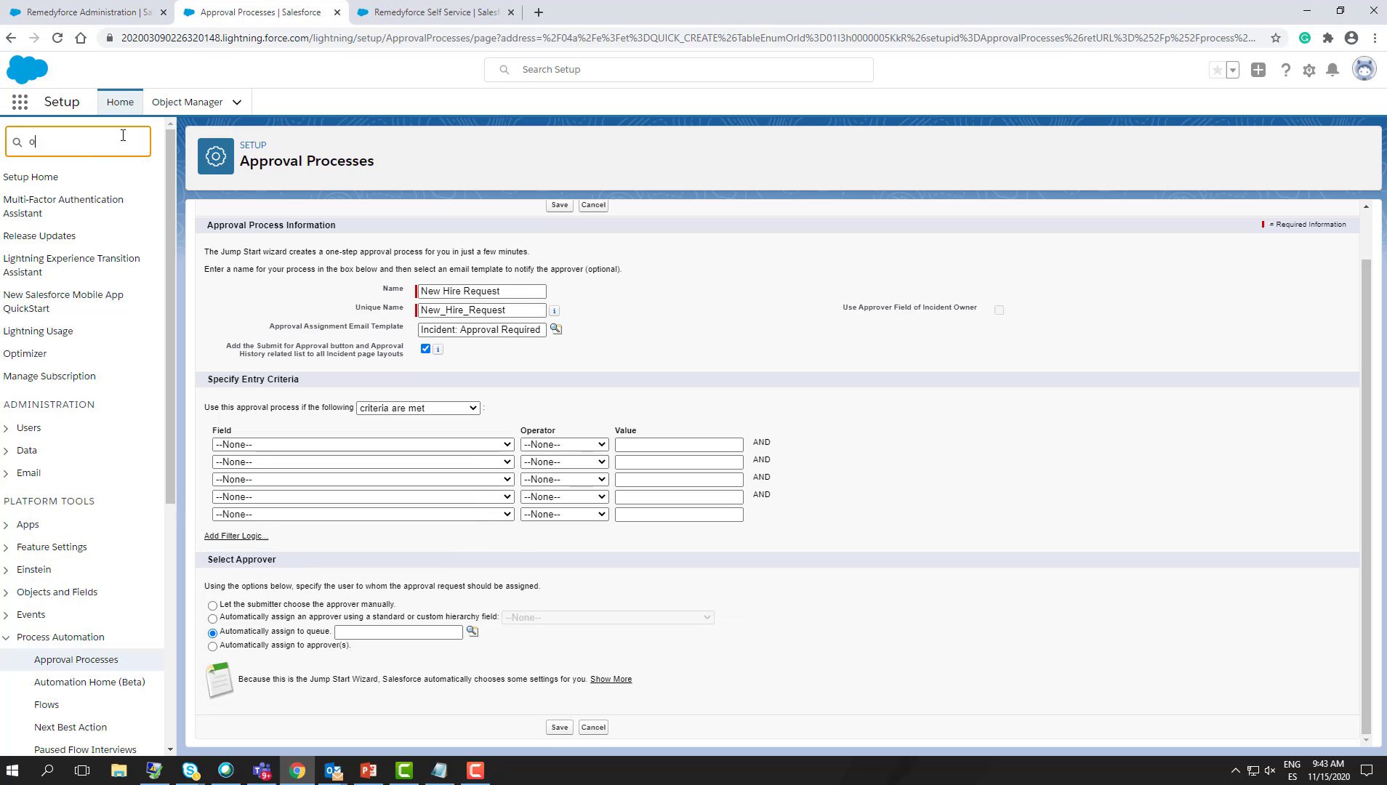
type("bject")
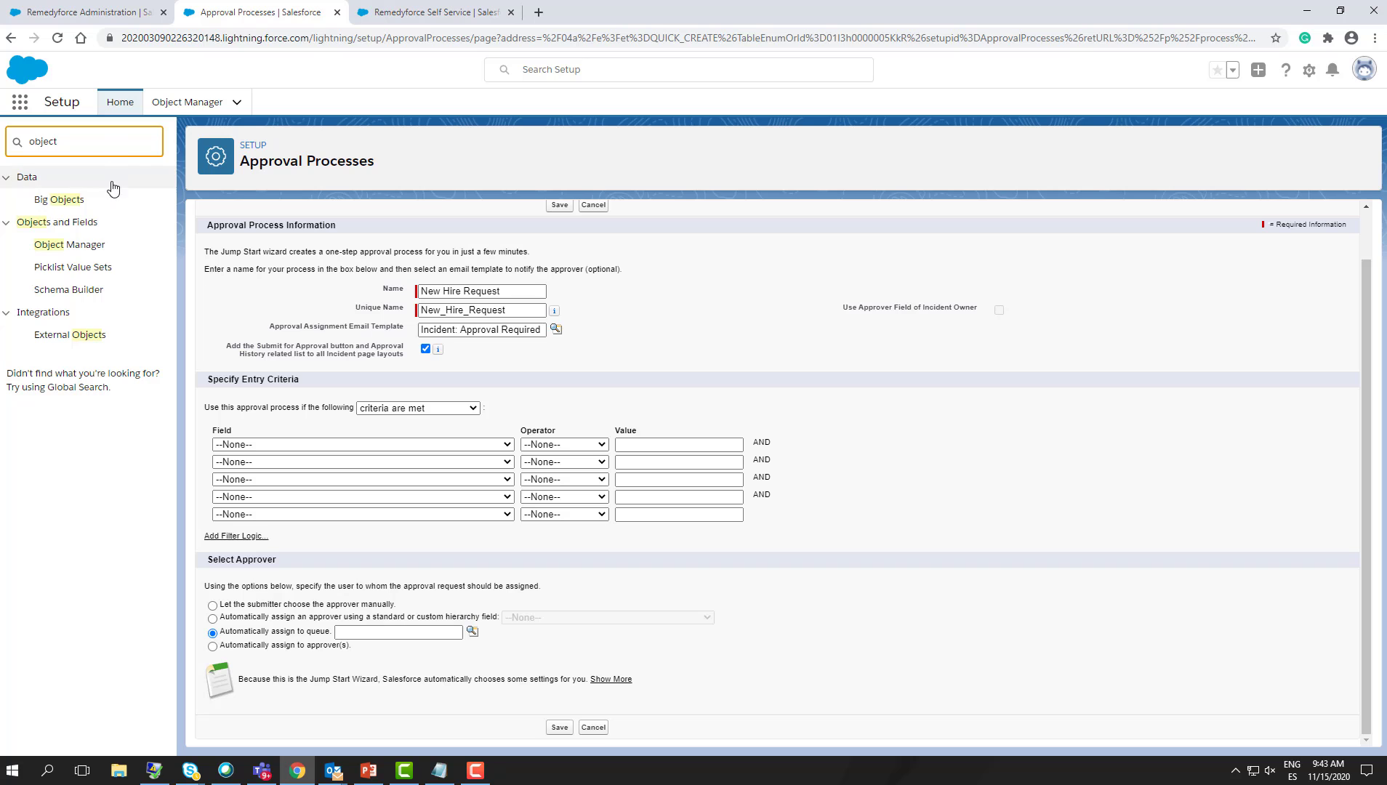
right_click(75, 249)
left_click(109, 258)
left_click(402, 6)
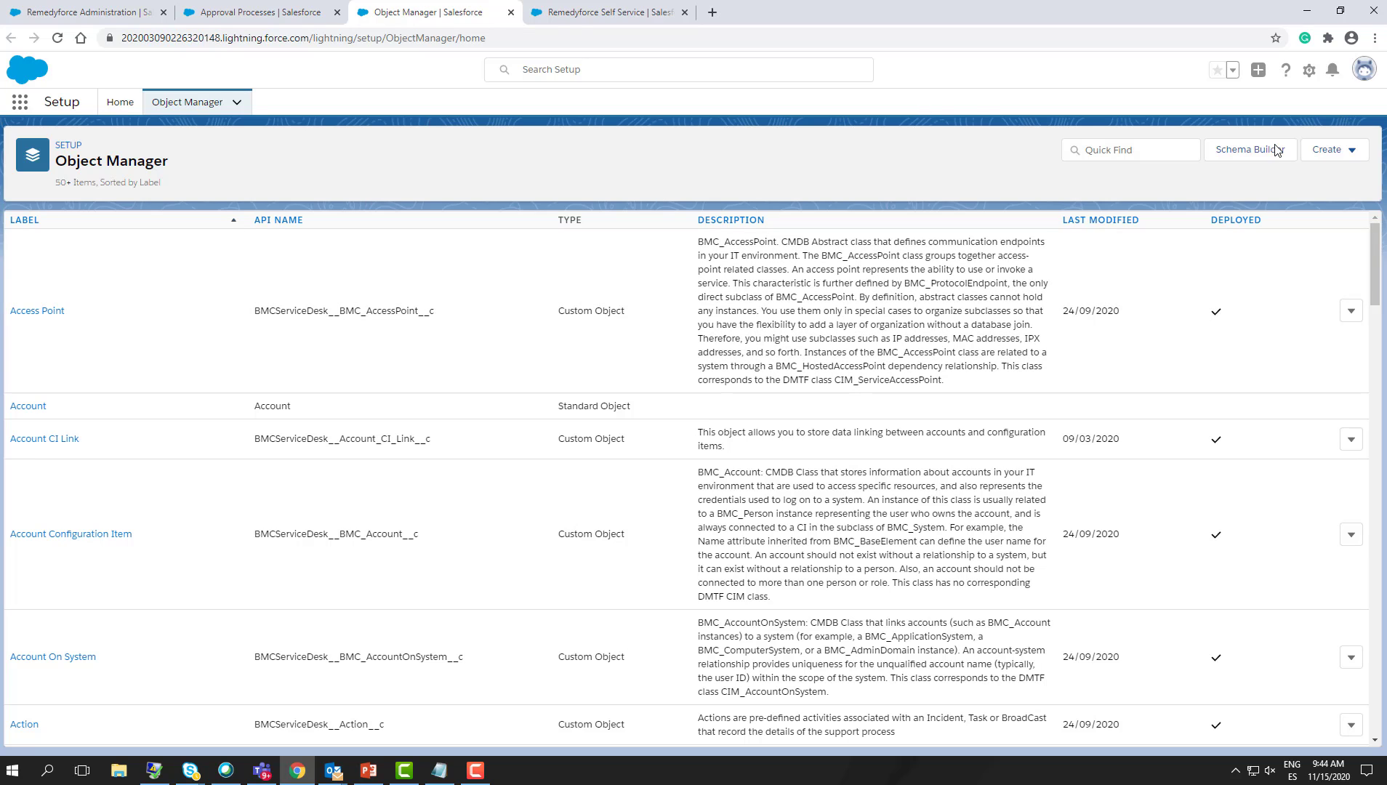
- Find the Incident object in Object Manager and open its Fields & Relationships
left_click(1131, 145)
type("incident")
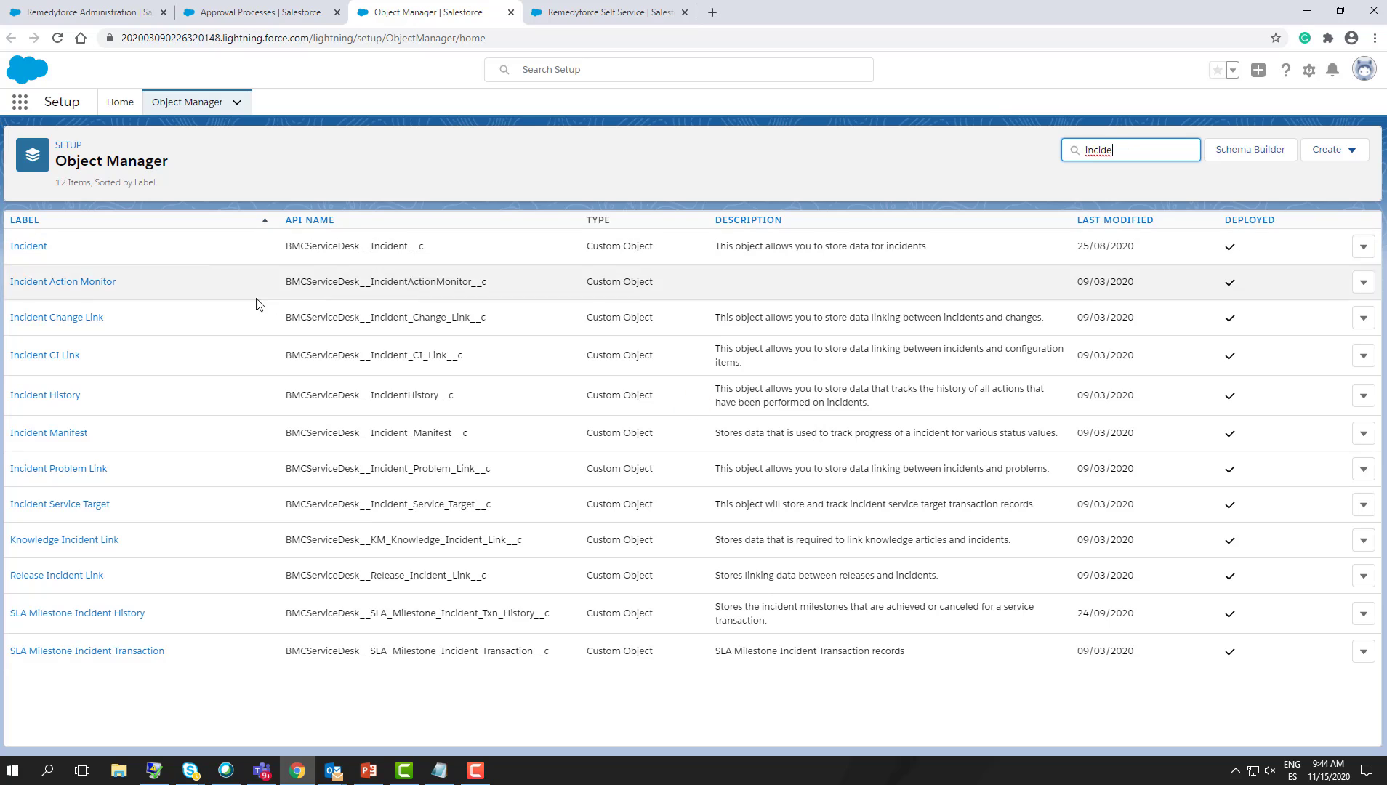
left_click(27, 249)
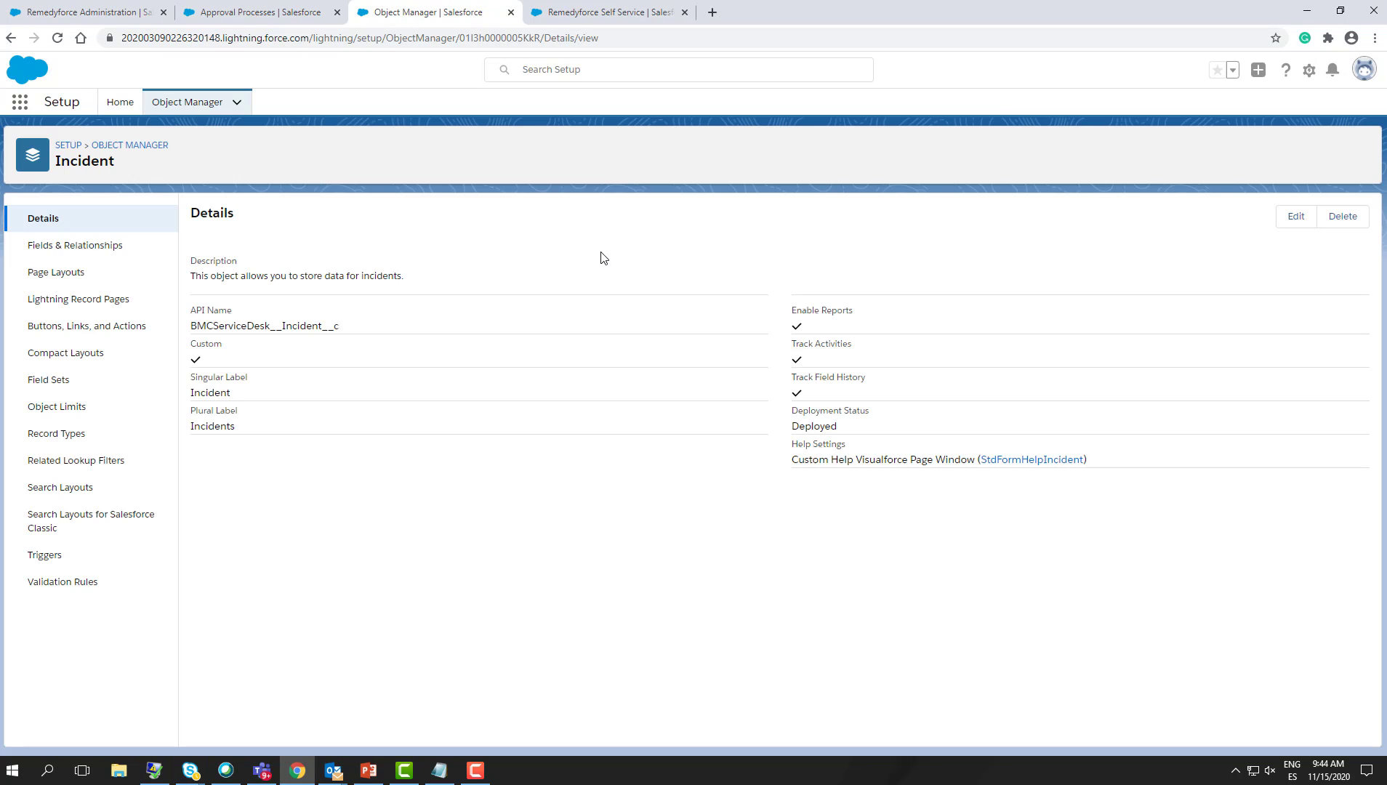
left_click(92, 254)
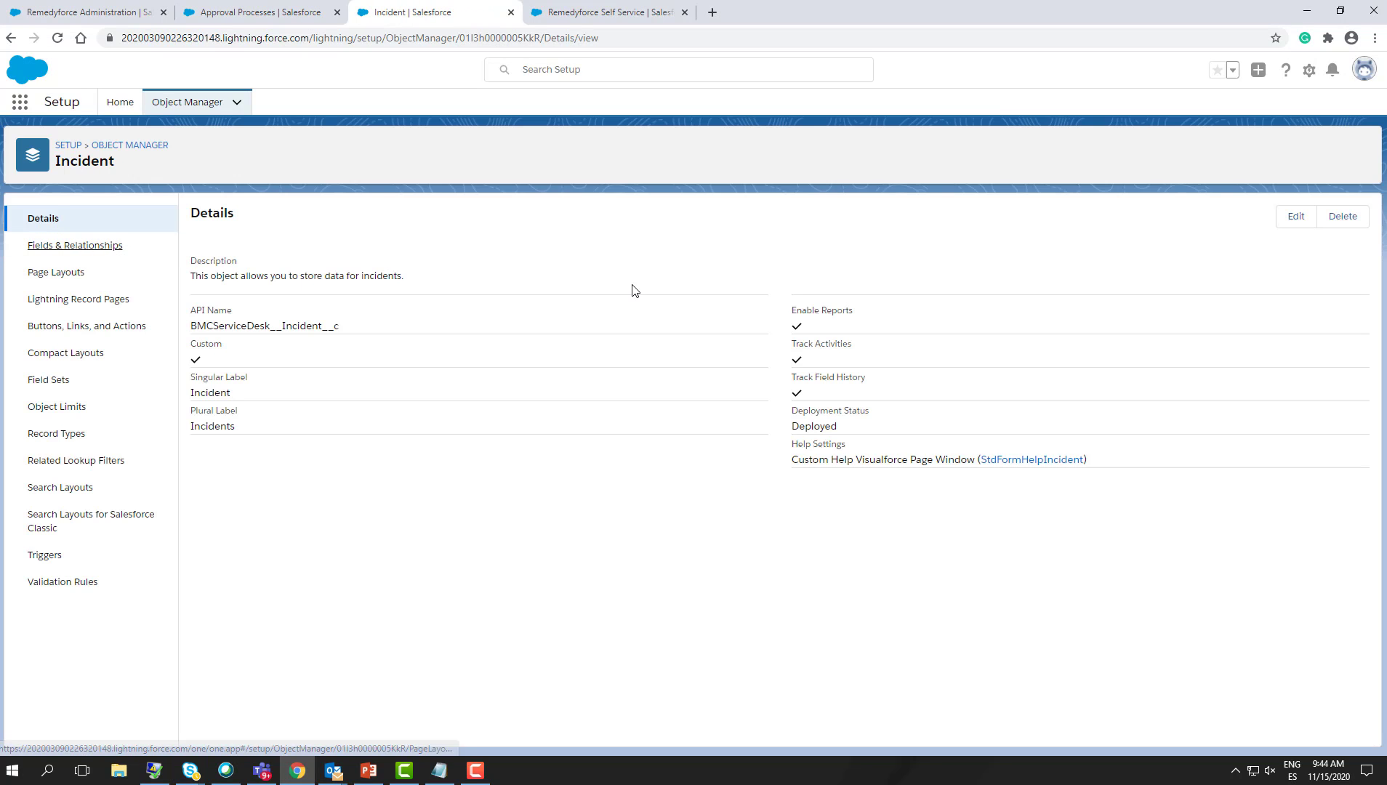
left_click(69, 249)
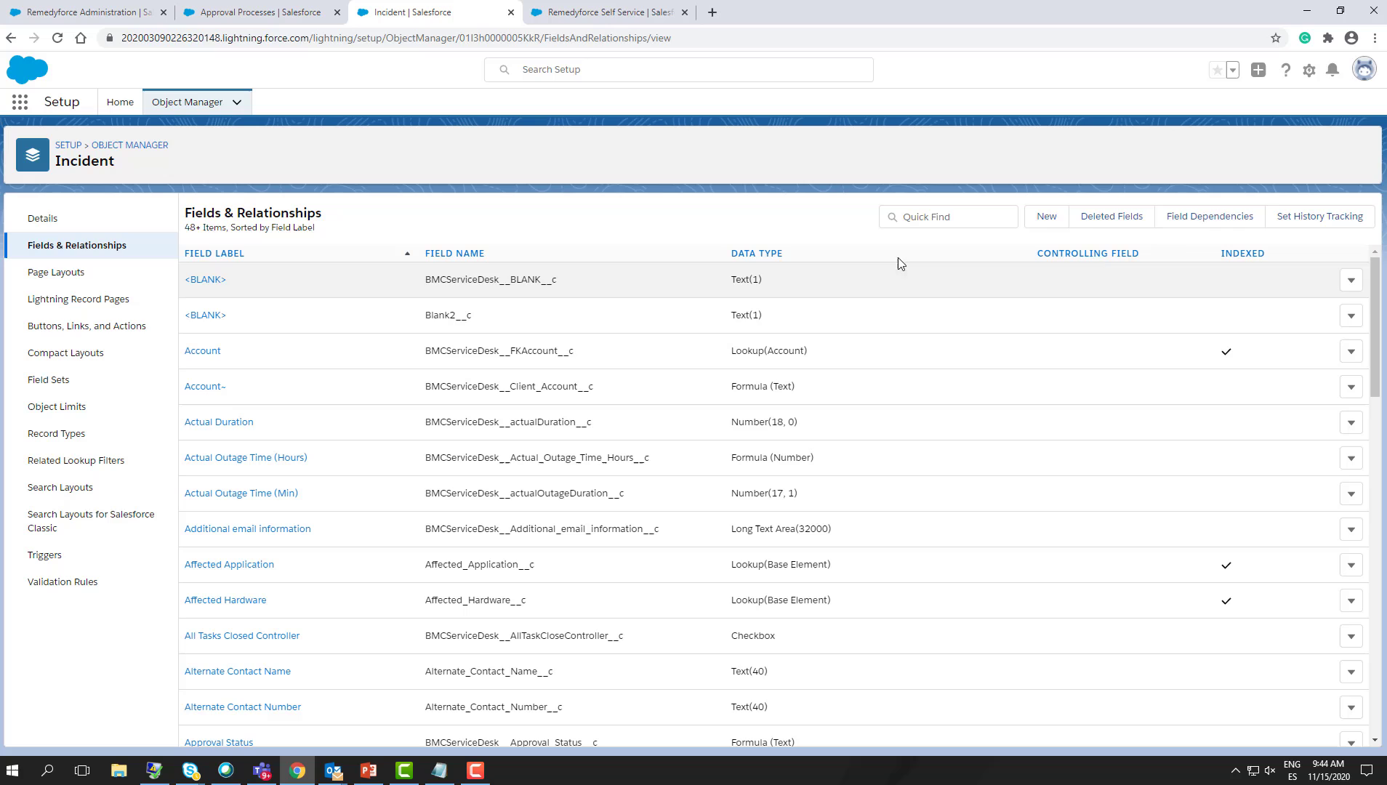
- Start a new custom field on the Incident object with the Lookup Relationship data type
left_click(1049, 218)
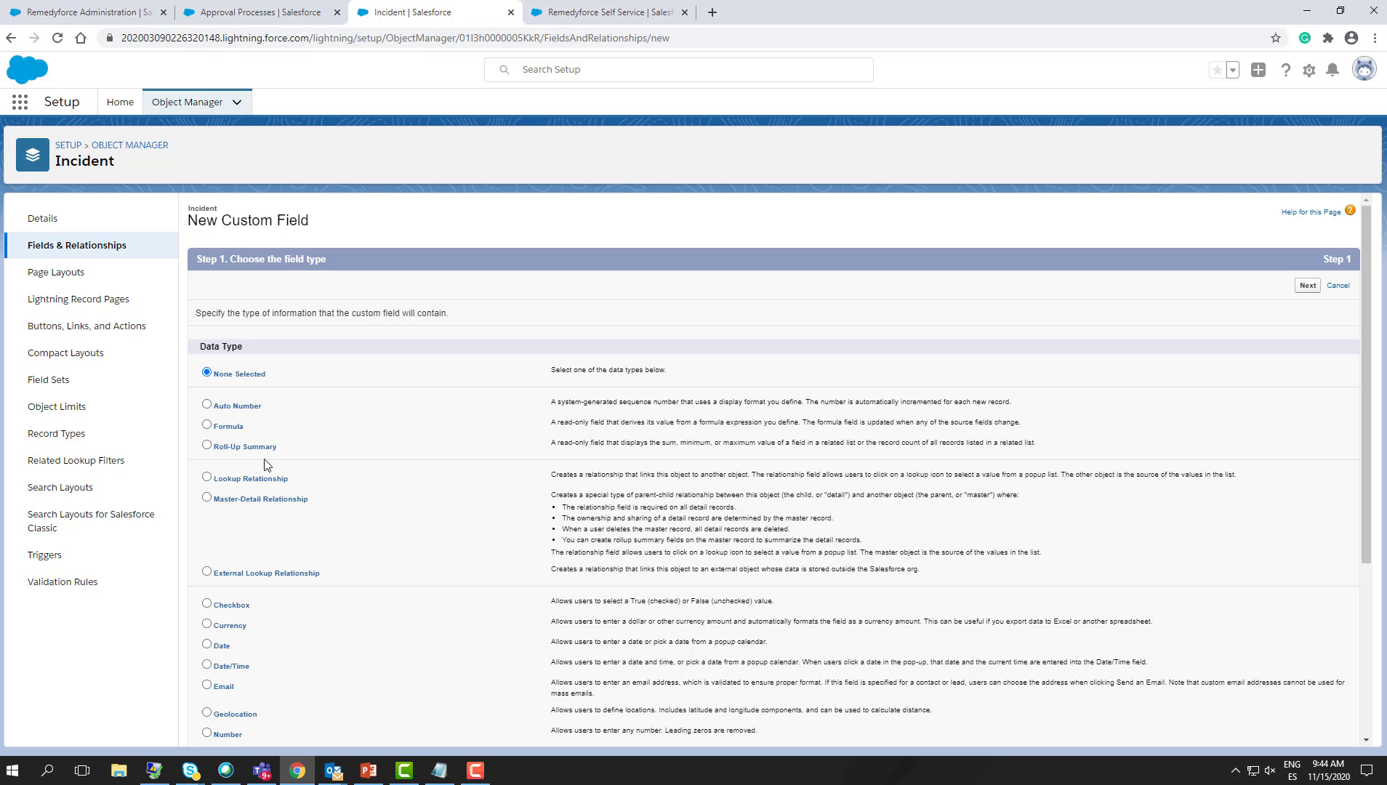
scroll(264, 465, "down", 2)
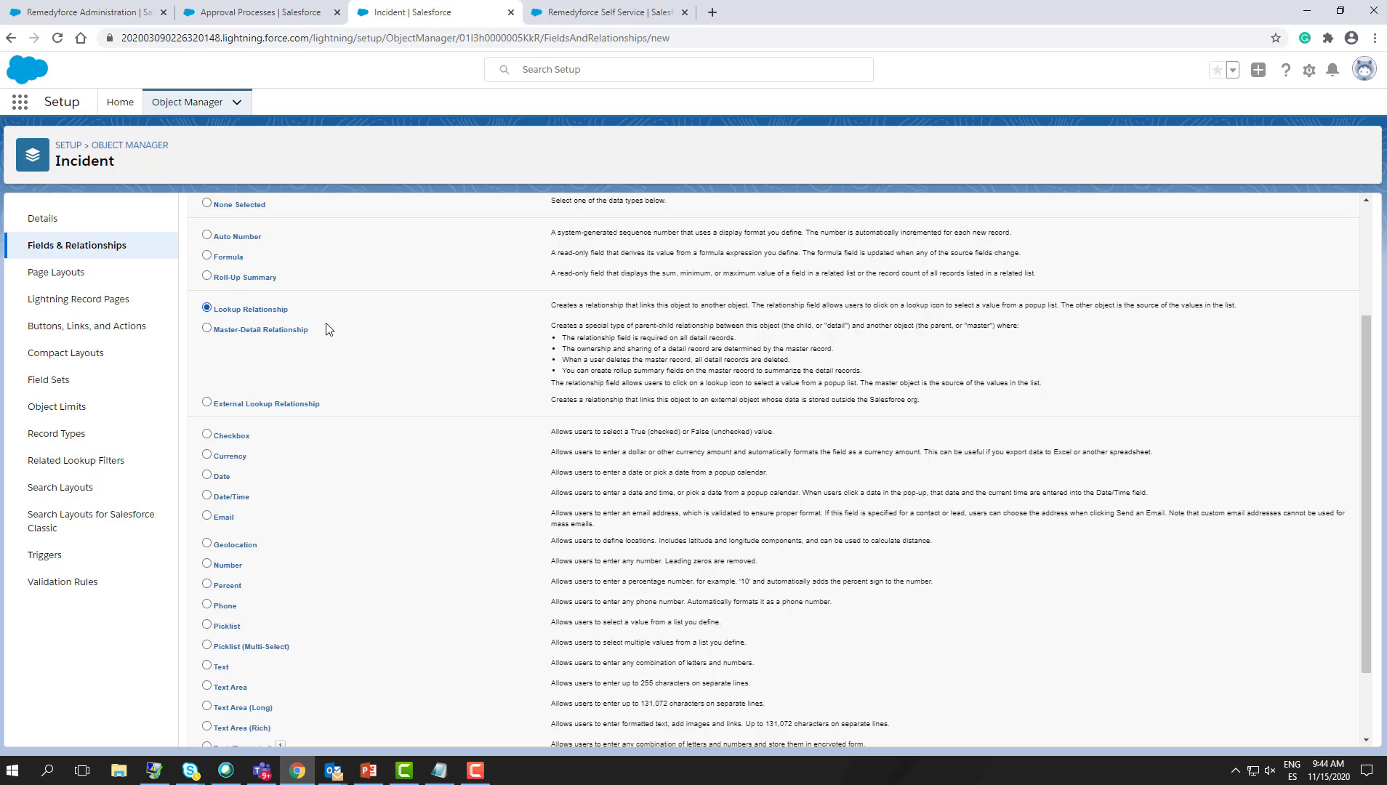
scroll(684, 386, "down", 2)
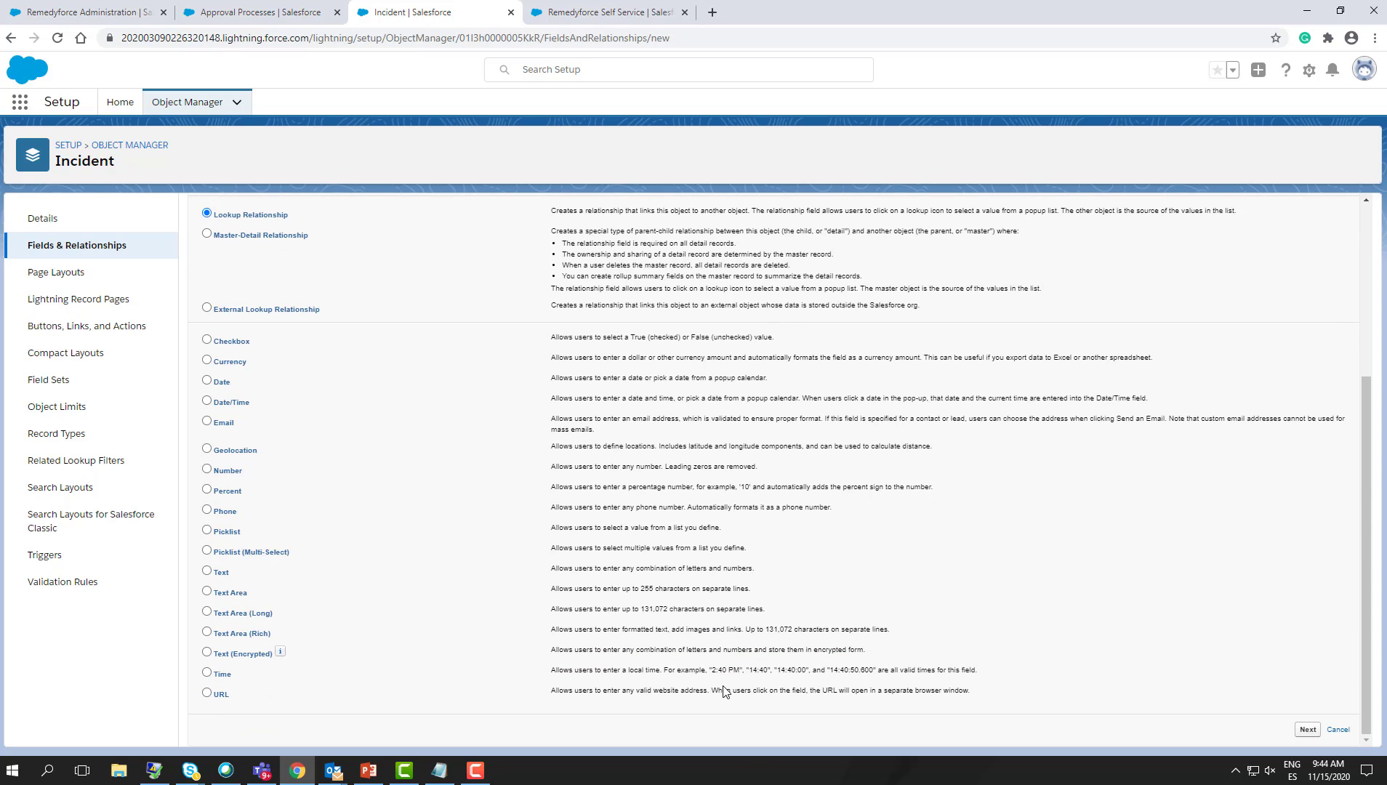
left_click(1307, 729)
- Relate the new Incident lookup field to the User object and continue to its naming details
left_click(486, 342)
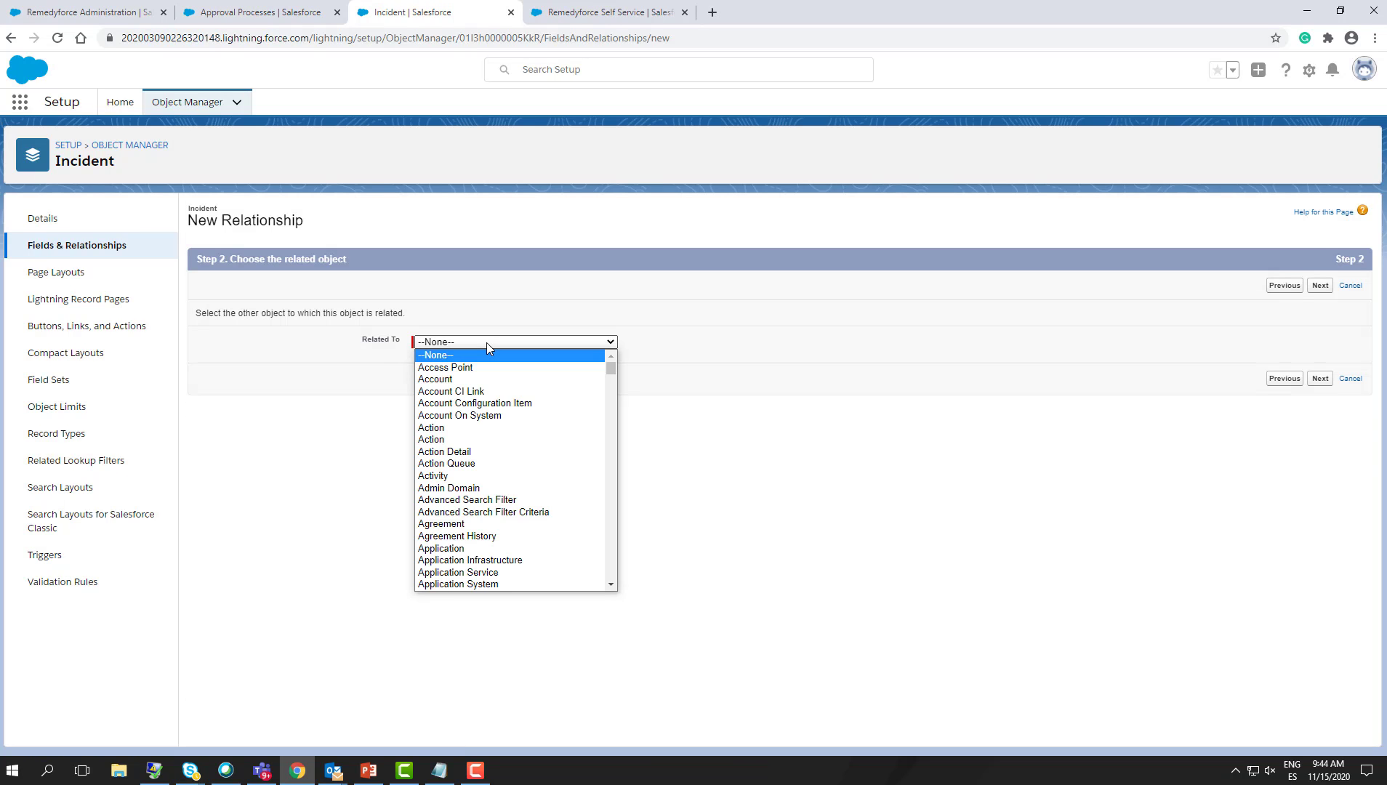
scroll(496, 466, "down", 5)
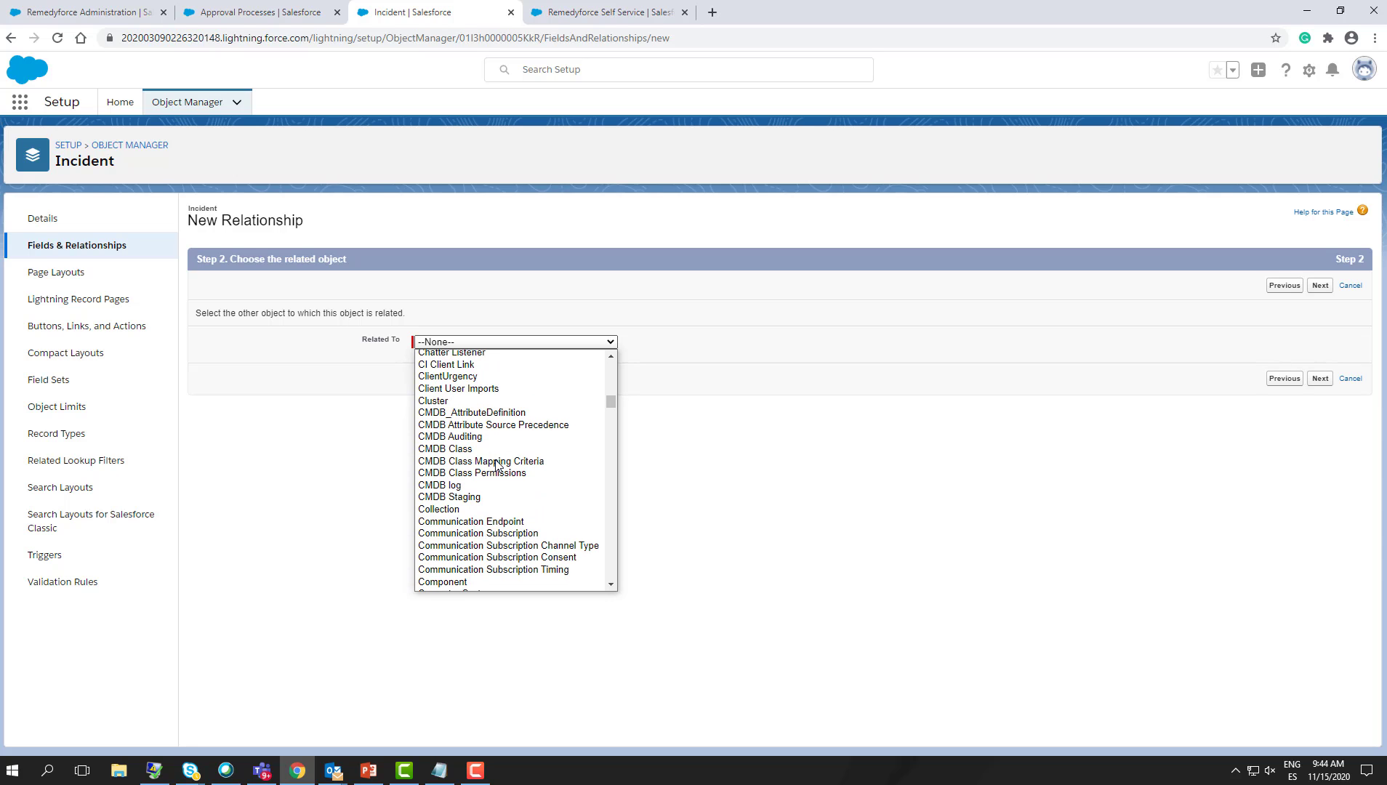
scroll(497, 466, "down", 13)
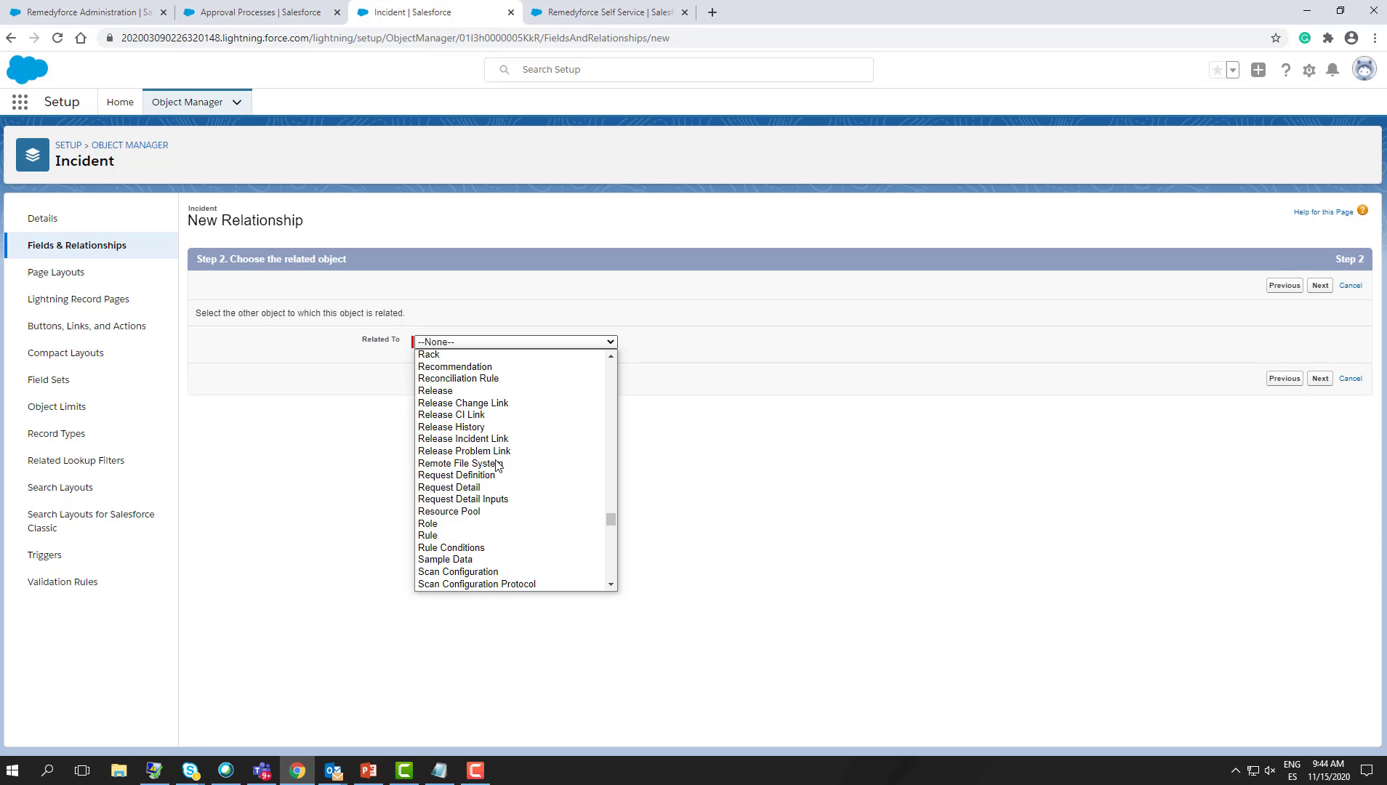
scroll(496, 466, "down", 12)
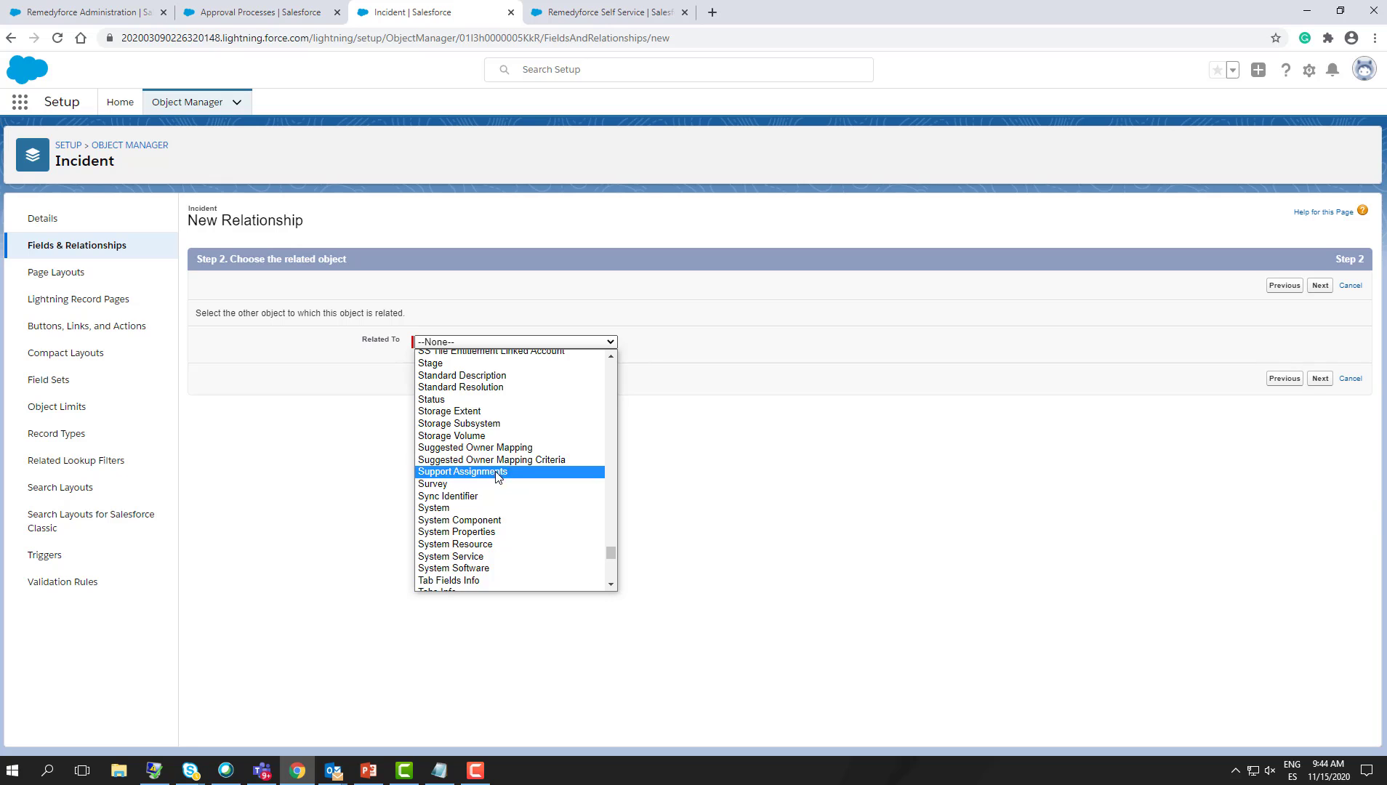
scroll(494, 470, "down", 3)
left_click(451, 474)
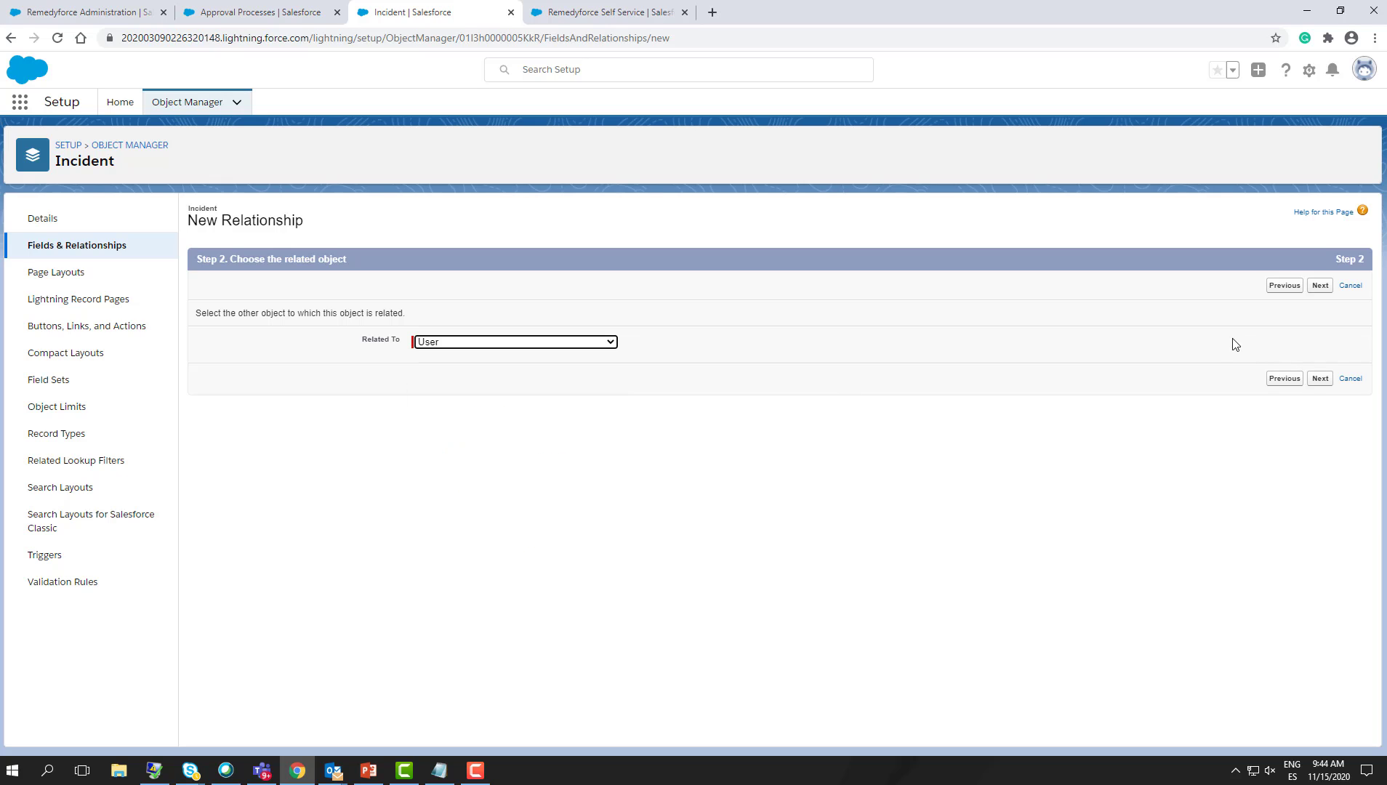
left_click(1319, 378)
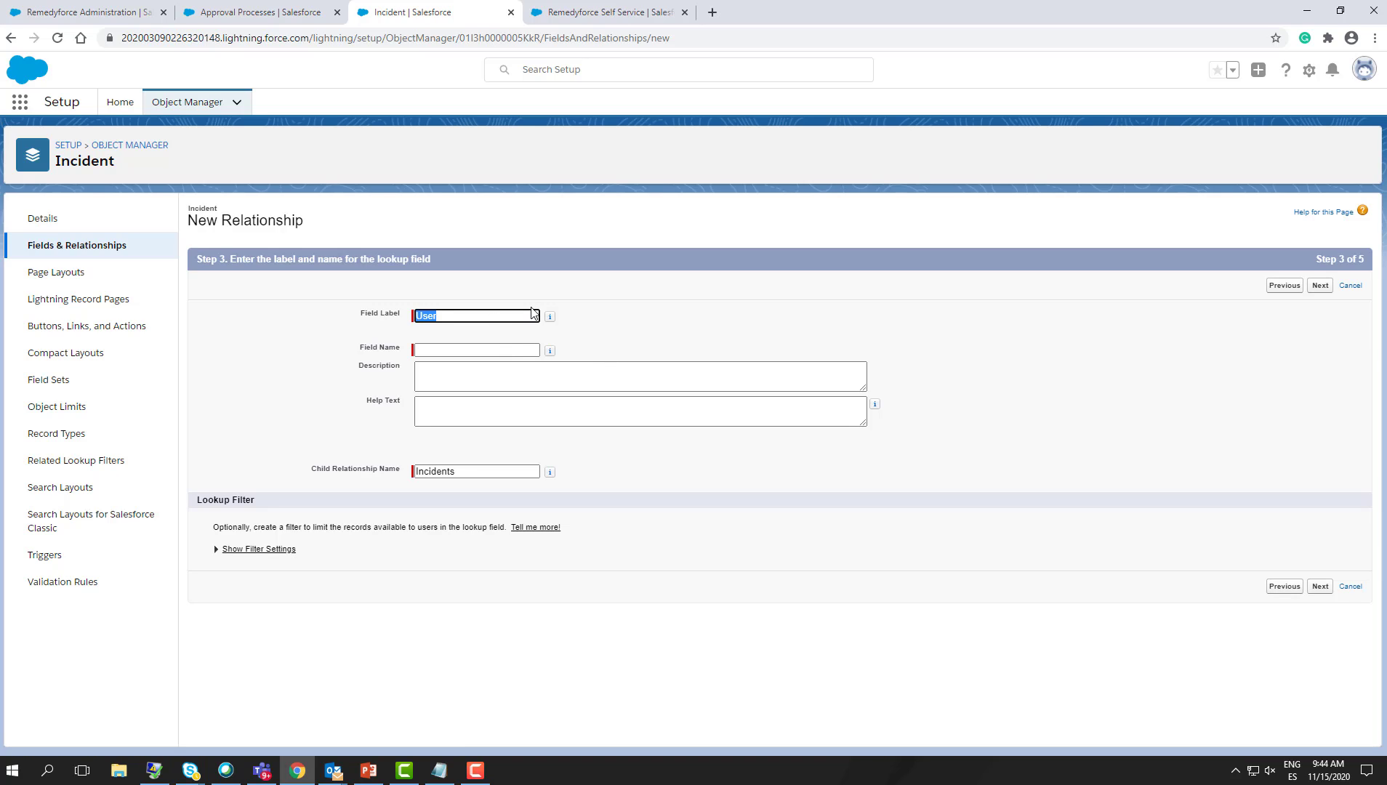
- Set the lookup's field label to Manager Name and its field name to Manager_Name
key("BackSpace")
left_click(471, 345)
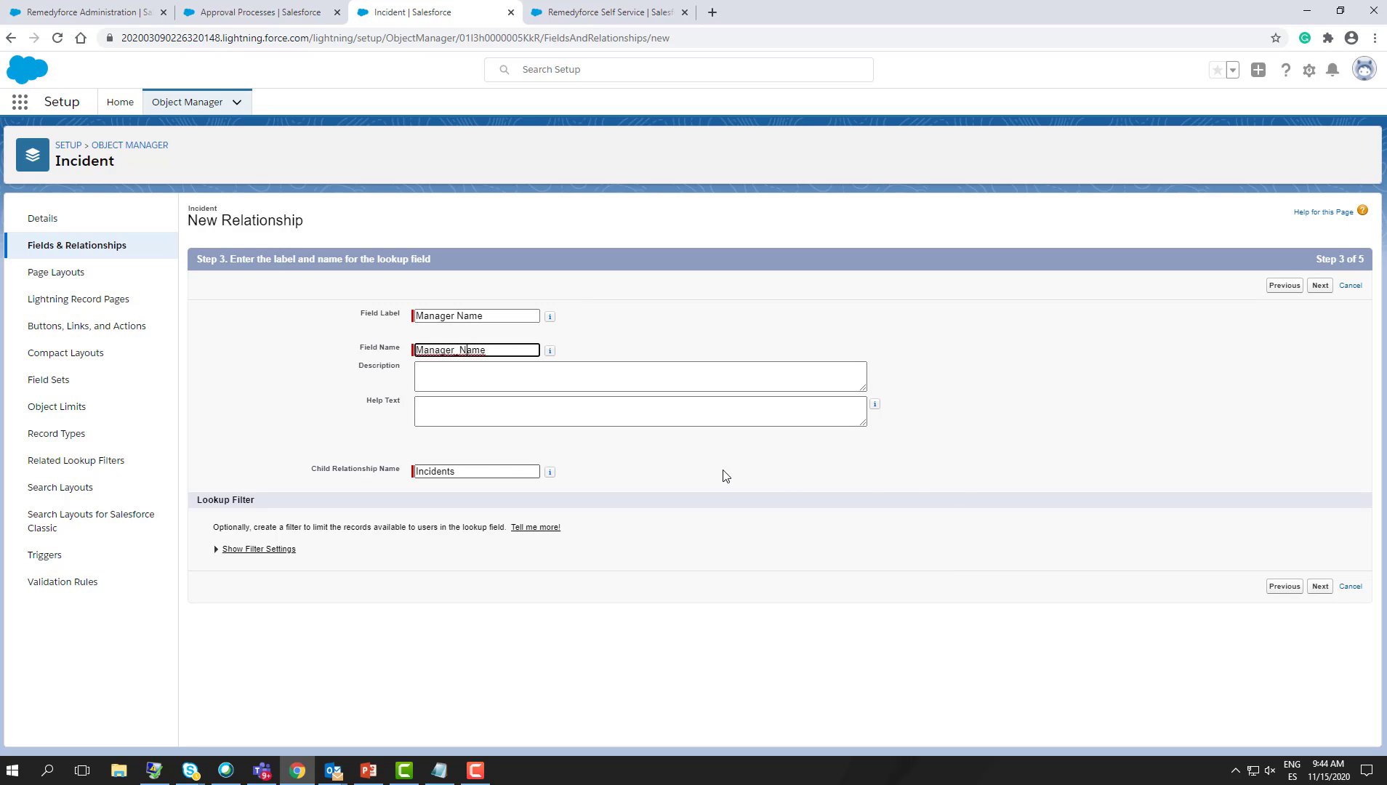
left_click(1319, 586)
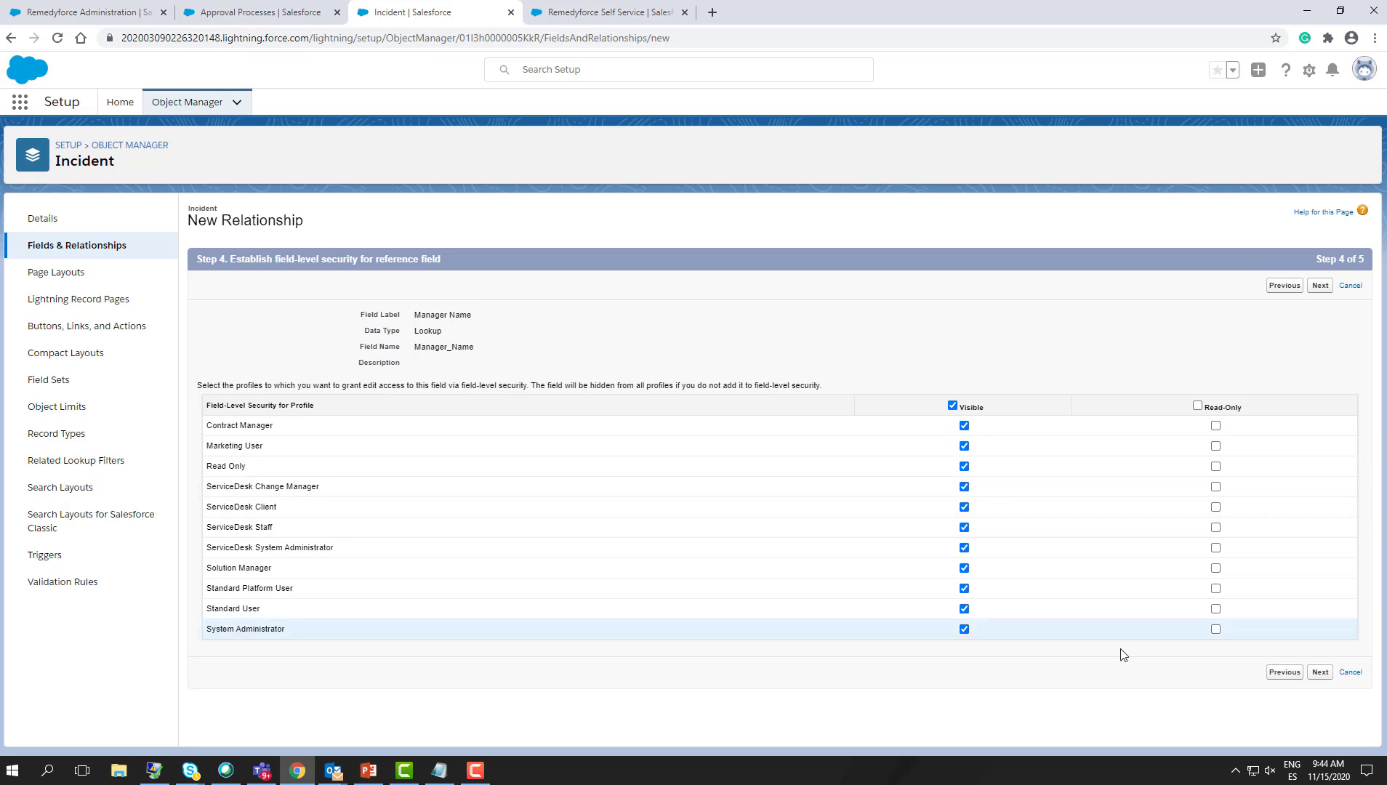
- Accept the field-level security, set the page layout assignment for the Manager Name field and save it
left_click(1320, 672)
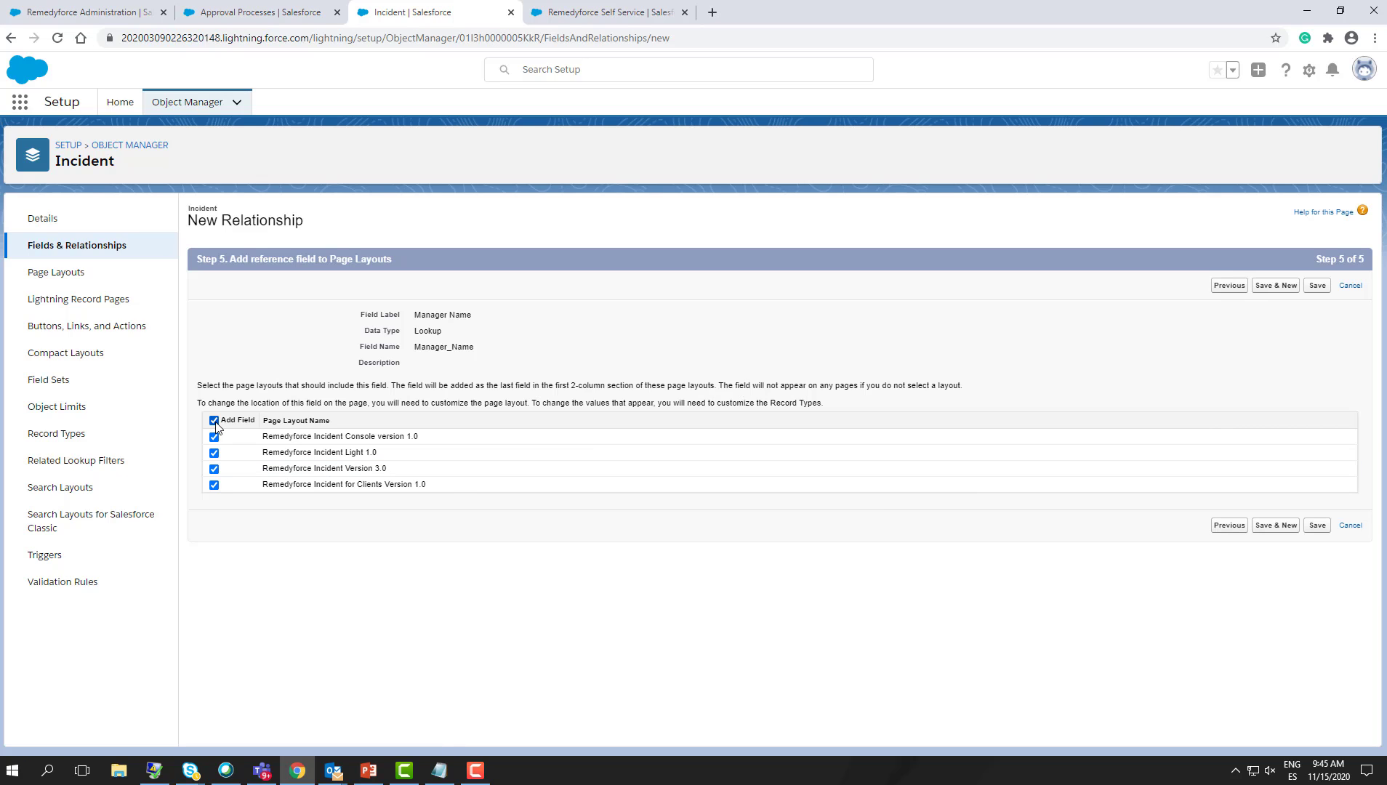
left_click(214, 421)
left_click(1317, 525)
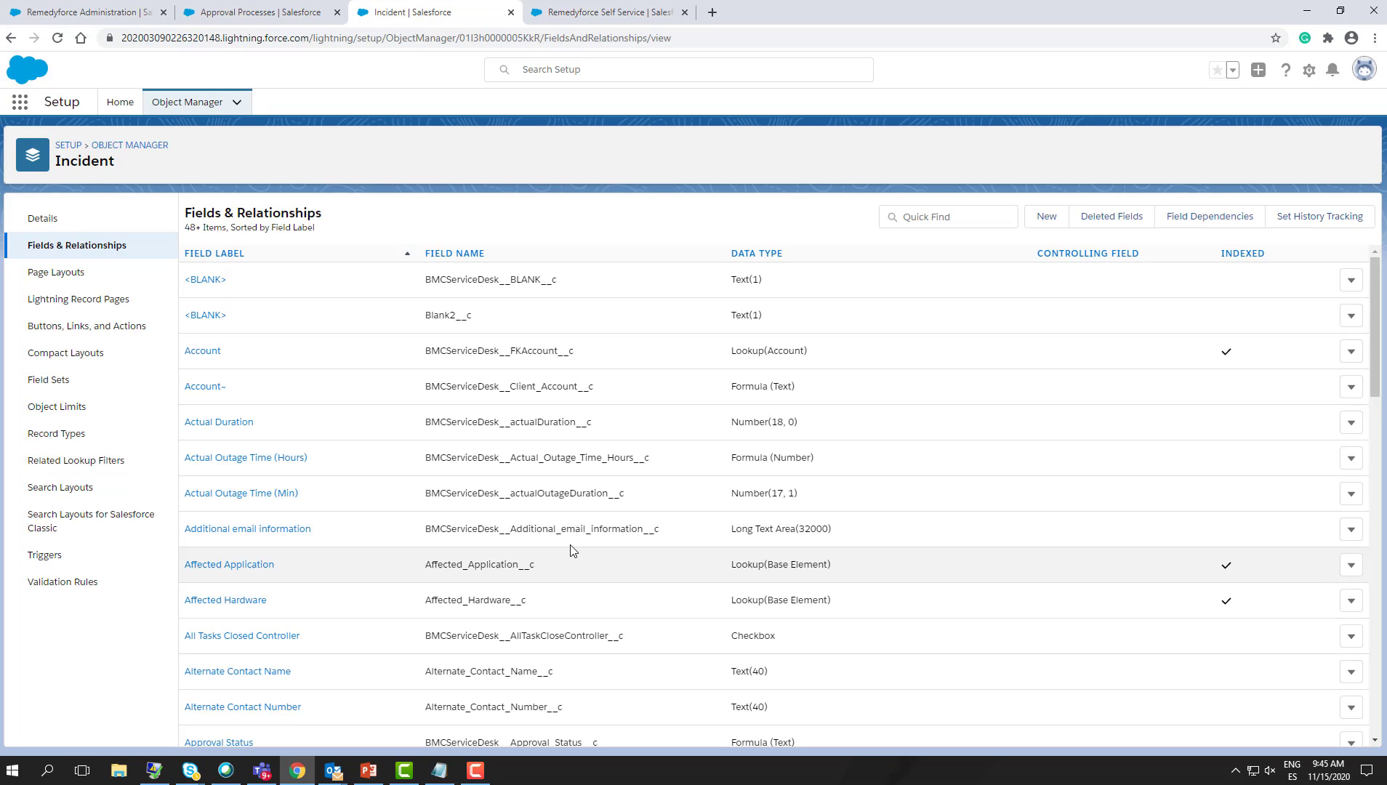
- Return to the Remedyforce Administration browser tab and open New Hire Request from the request definitions
left_click(101, 11)
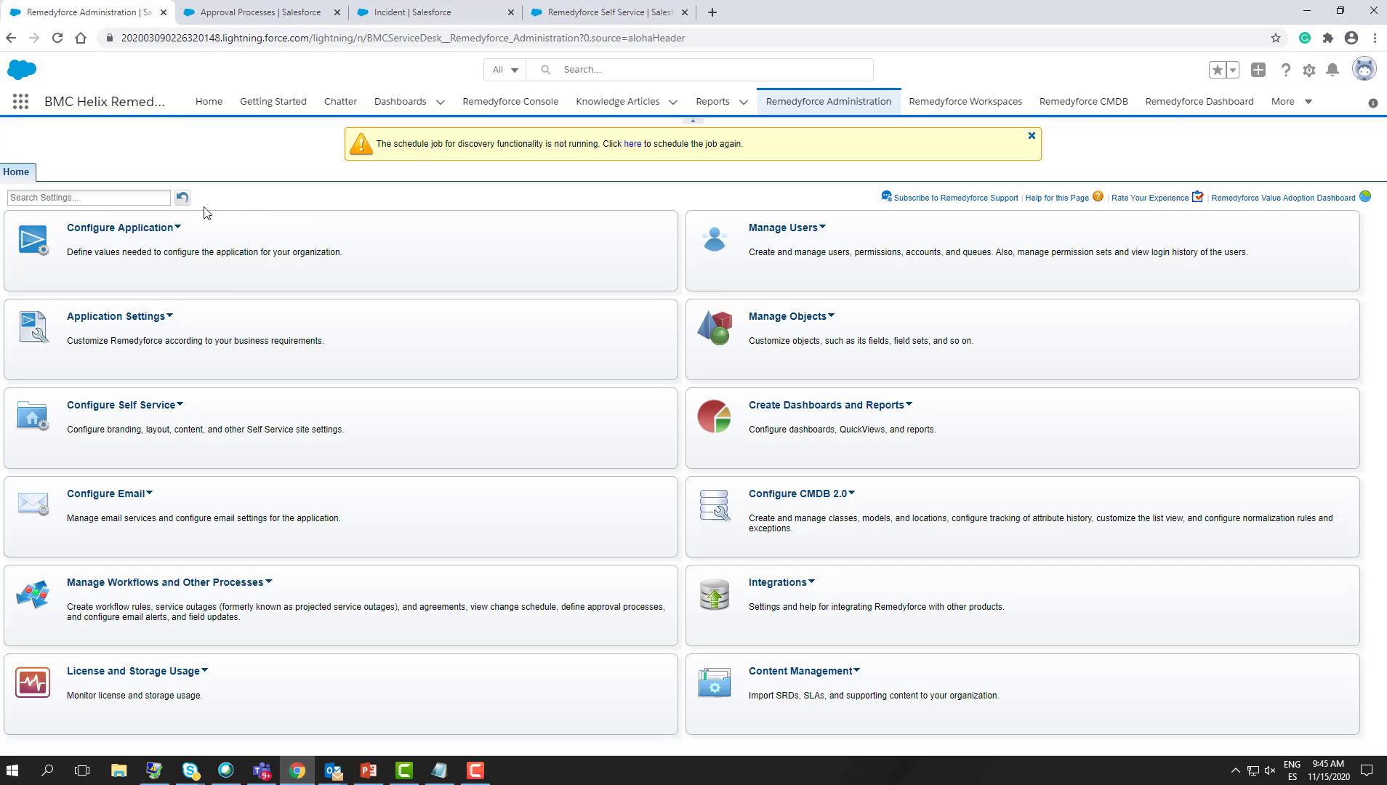
left_click(117, 228)
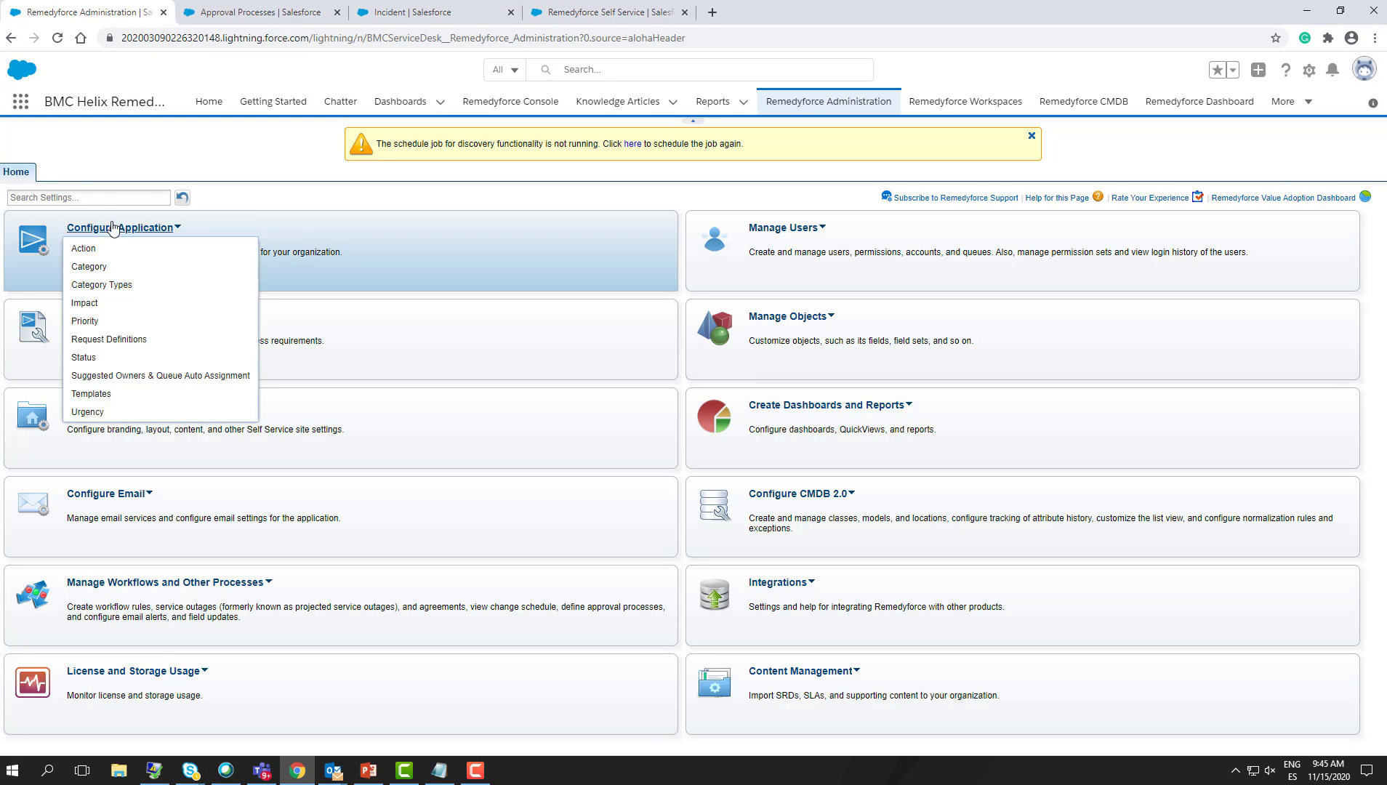
left_click(149, 339)
right_click(152, 324)
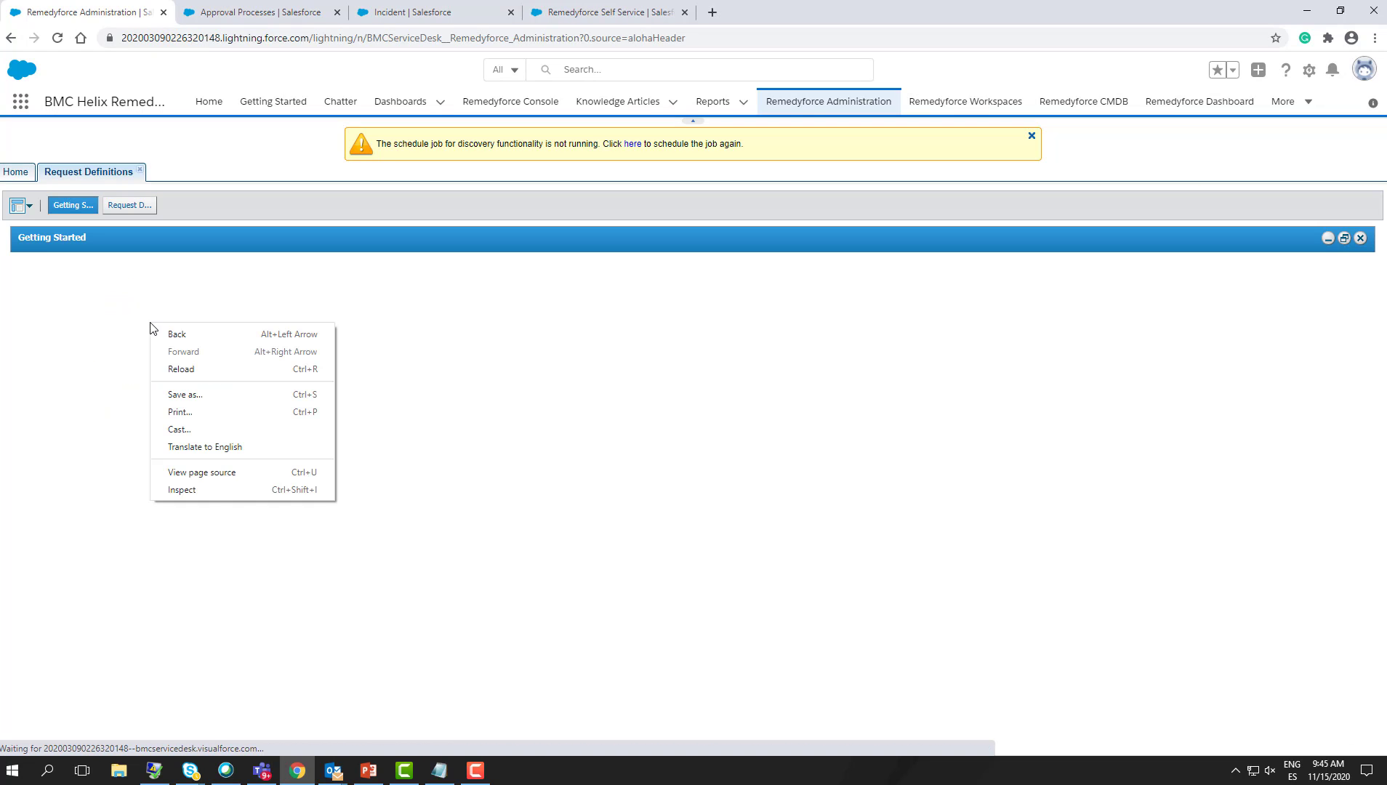
left_click(329, 267)
left_click(148, 206)
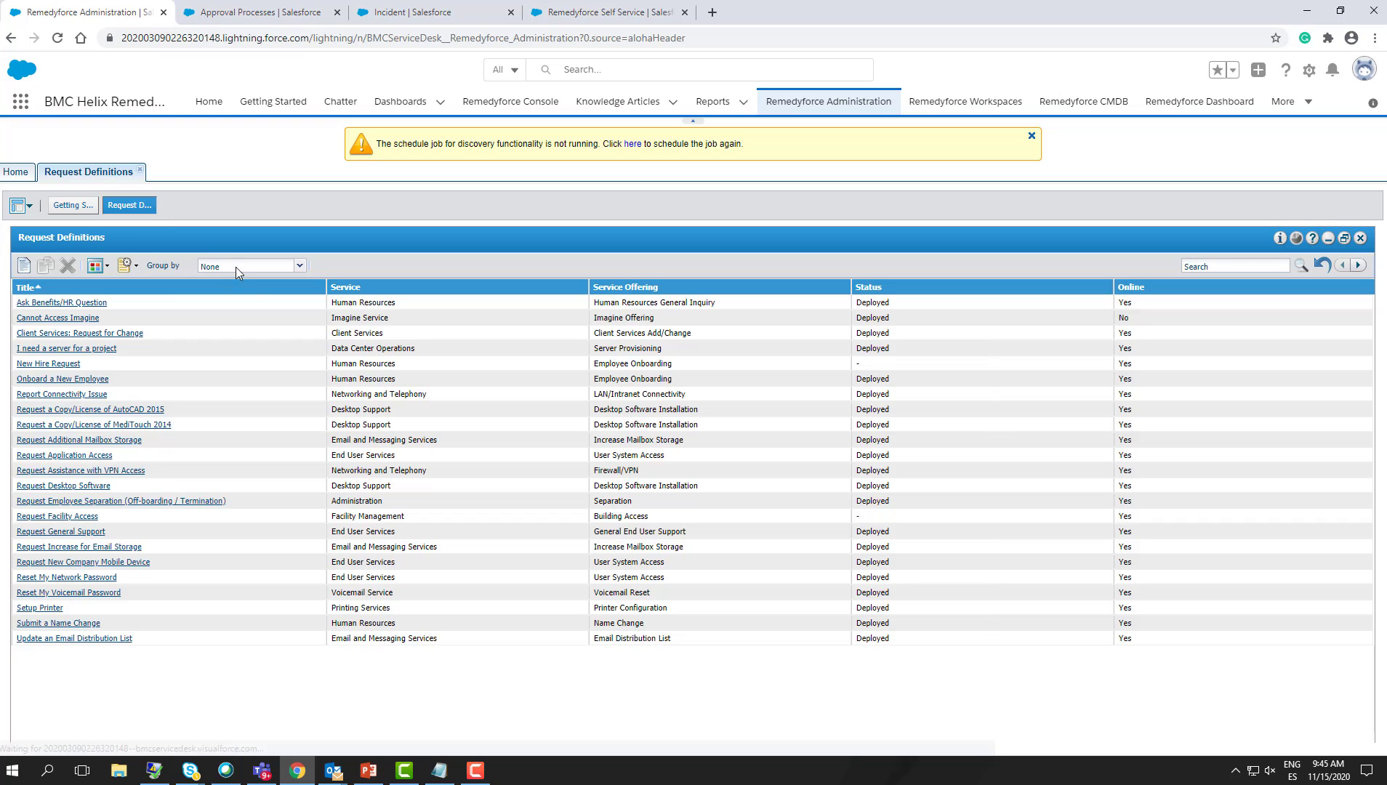
left_click(69, 364)
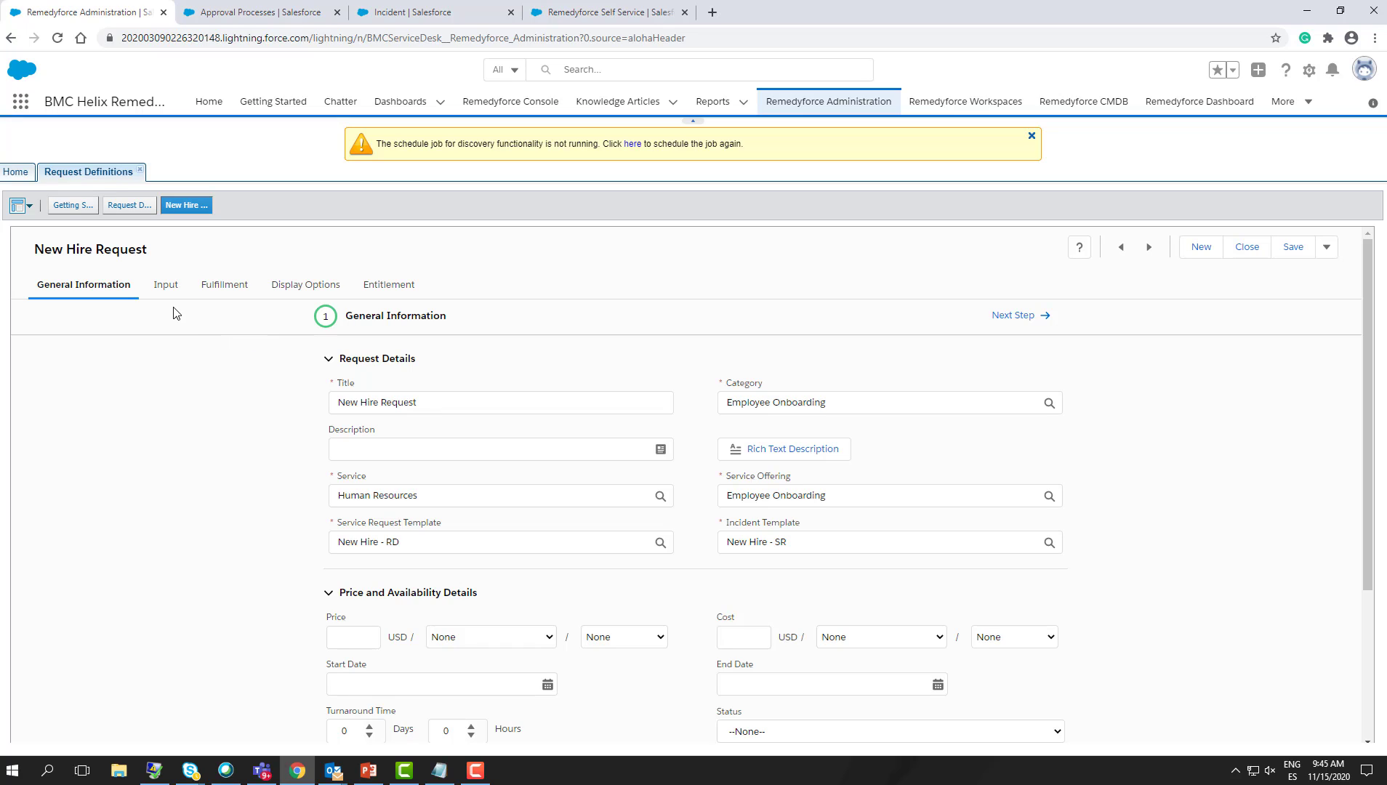
- Review the fulfillment process and field mappings of New Hire Request, along with its request inputs
left_click(218, 296)
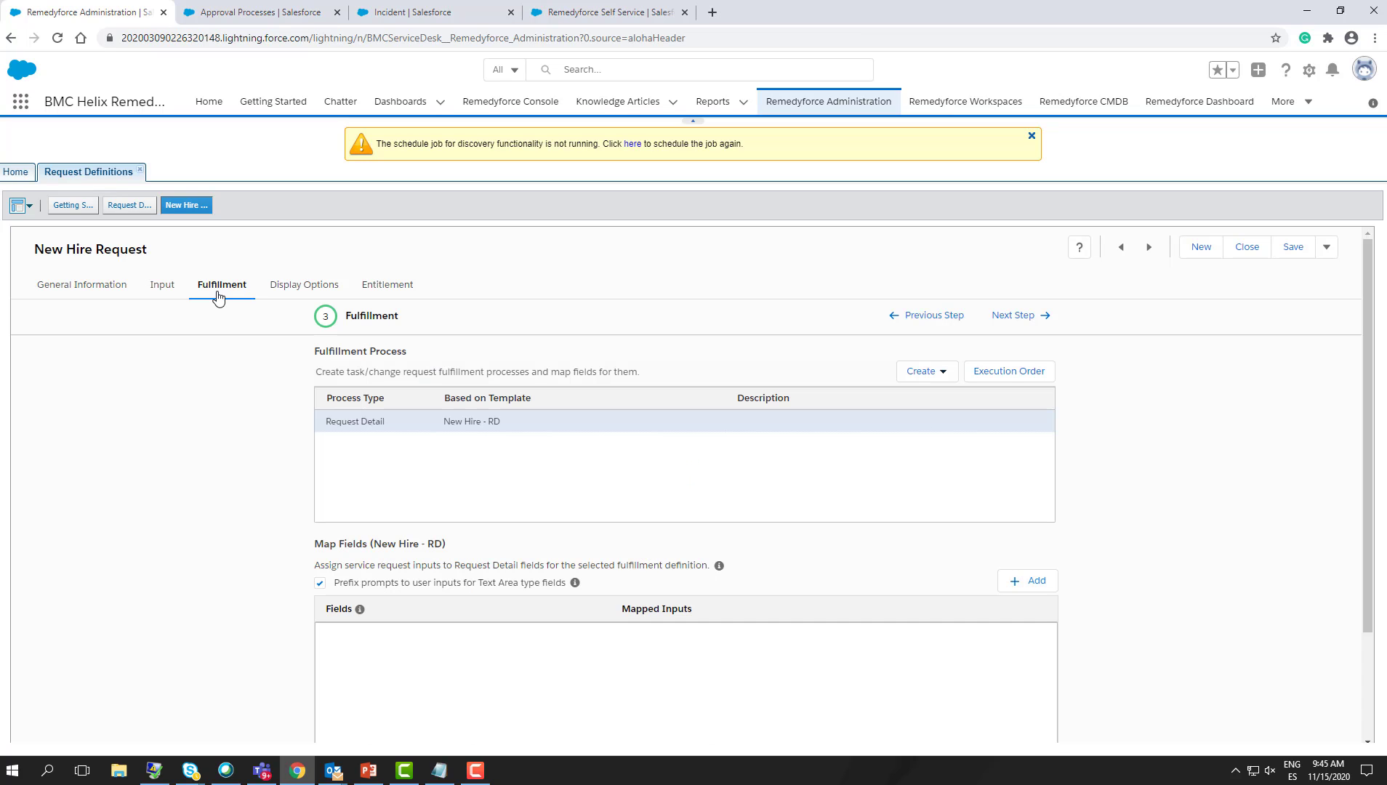
scroll(582, 384, "down", 2)
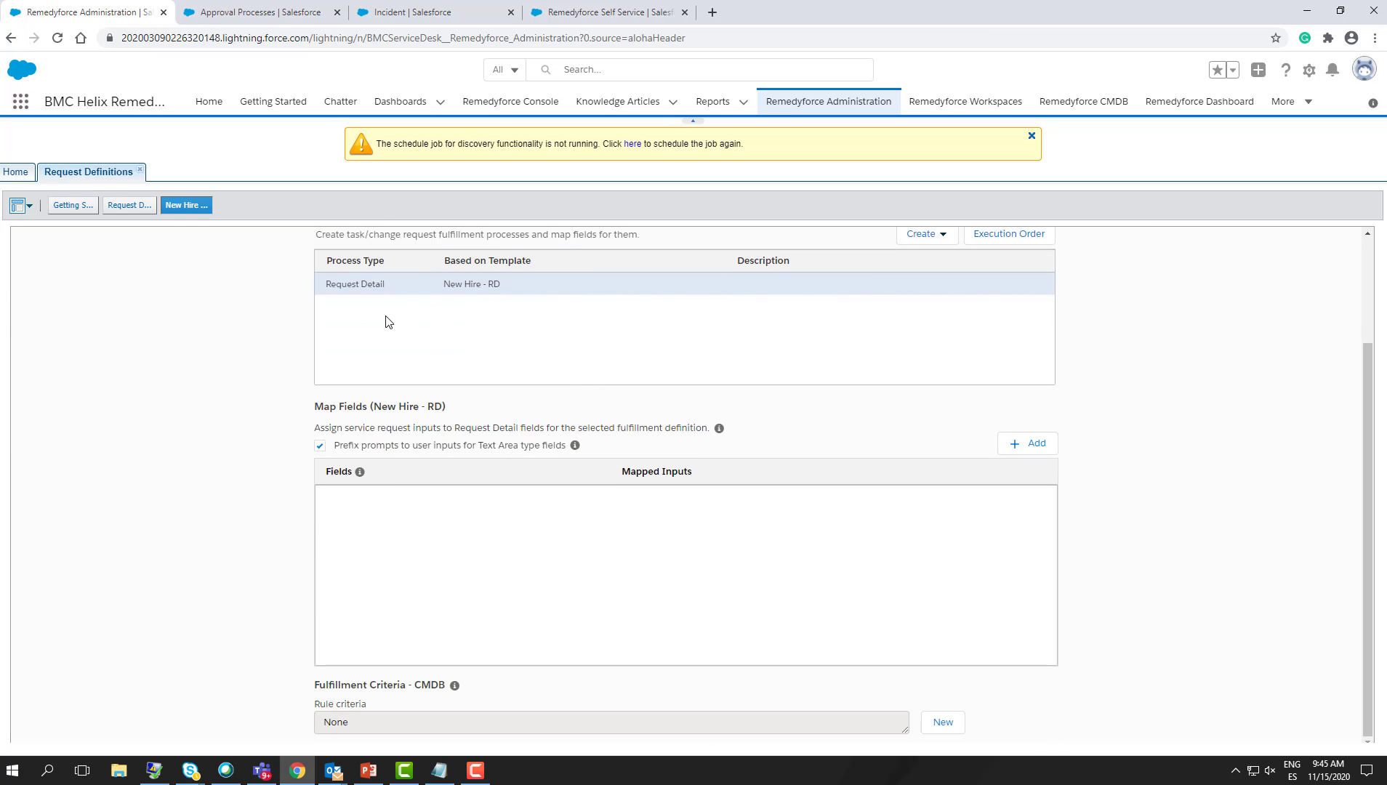
left_click(399, 293)
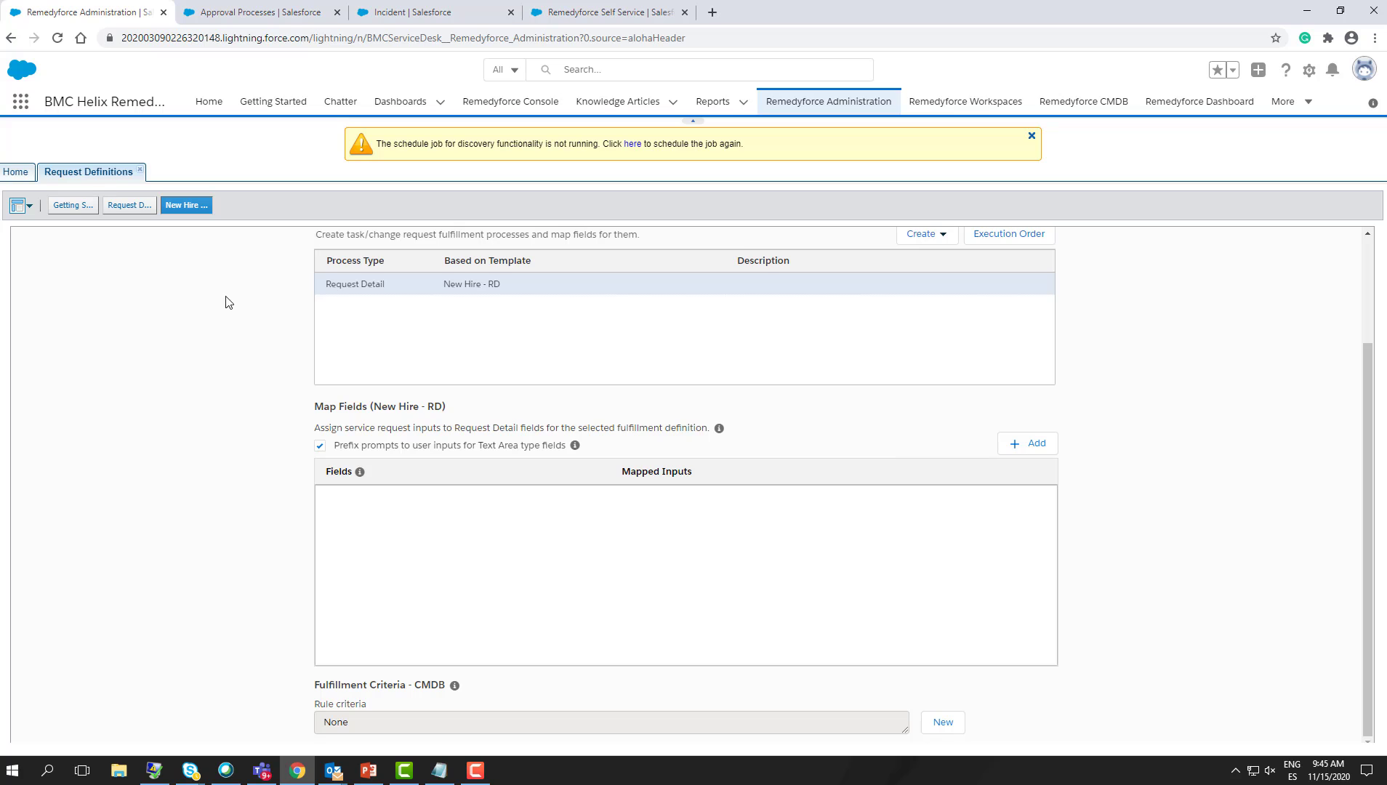
left_click(129, 206)
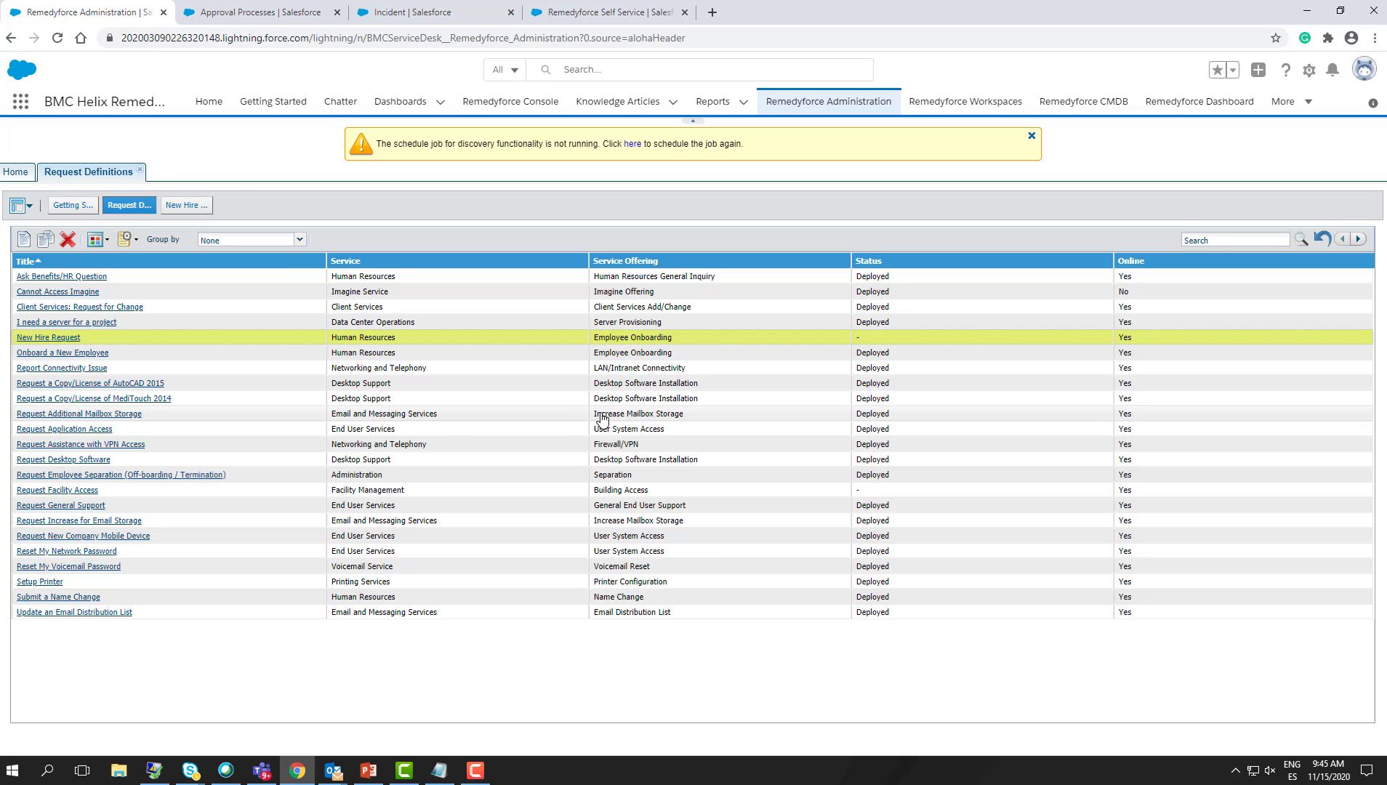
left_click(190, 210)
scroll(365, 328, "up", 2)
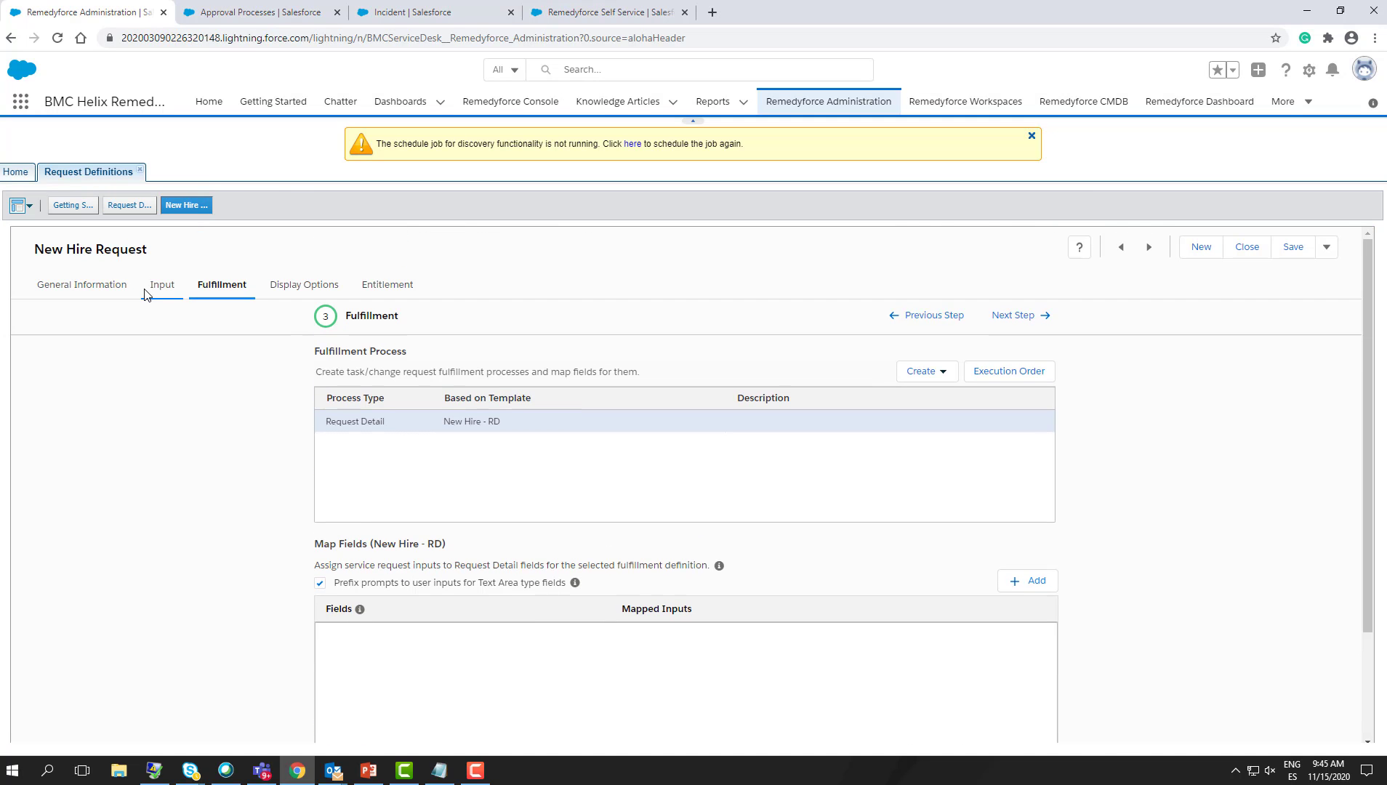
left_click(169, 295)
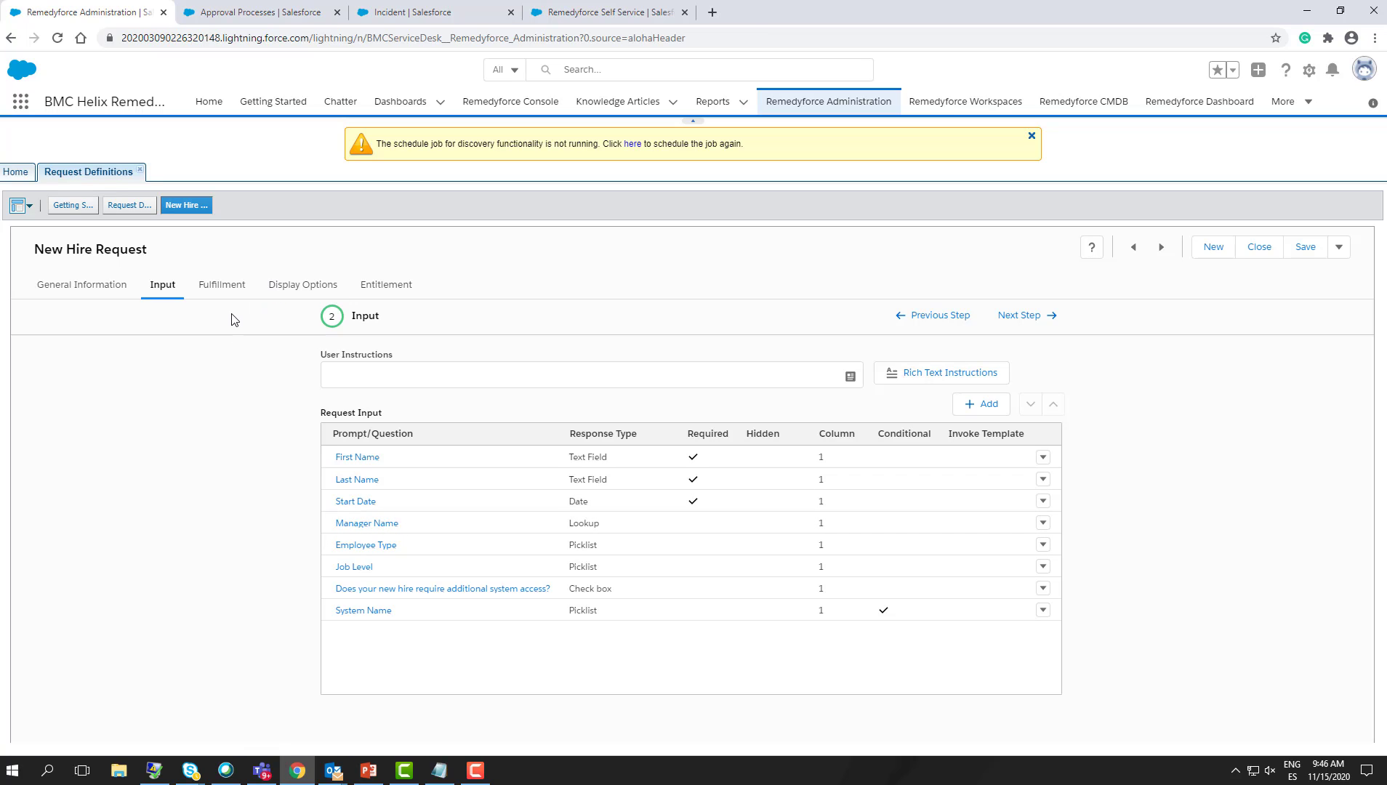
- Start a field mapping for the New Hire - RD fulfillment process of New Hire Request with Manager Name as the field
left_click(228, 285)
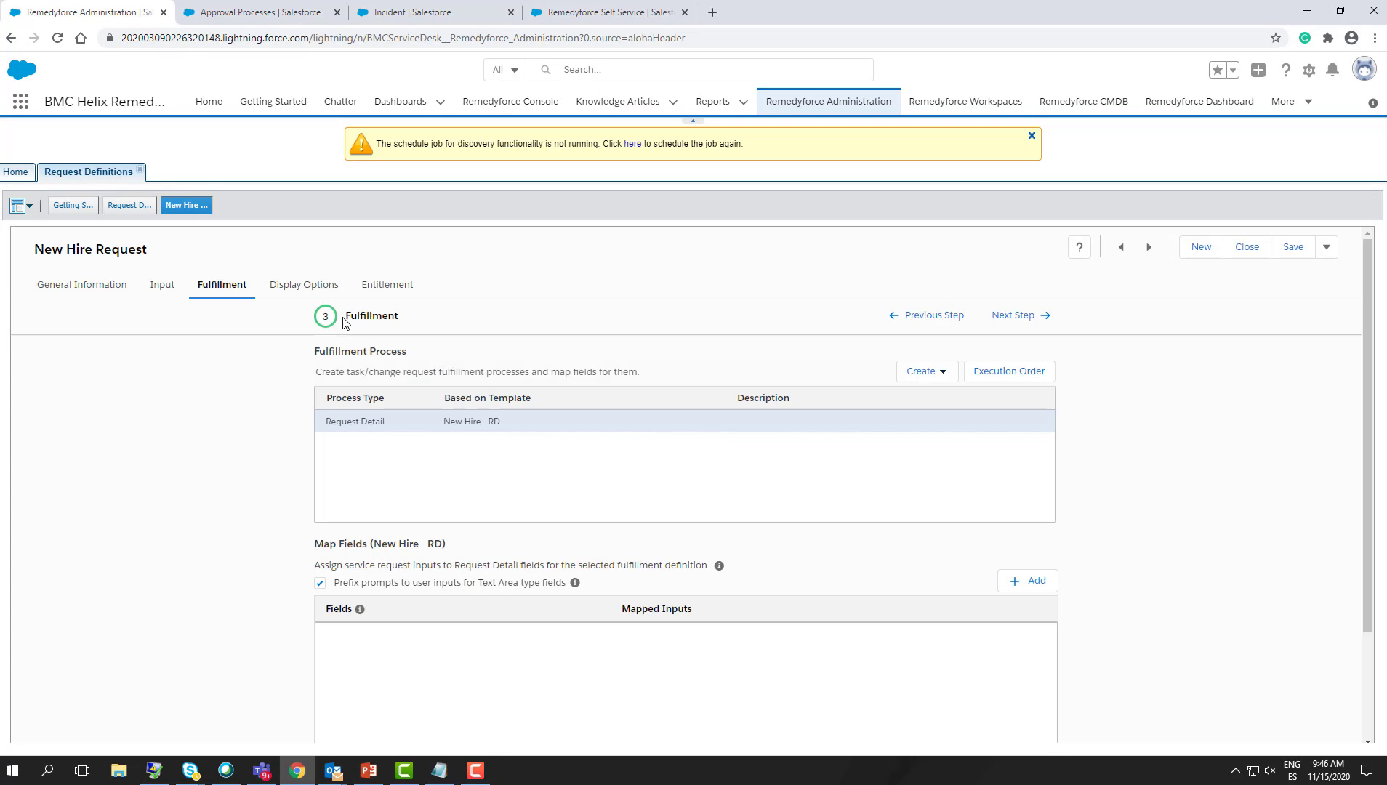
scroll(535, 476, "down", 2)
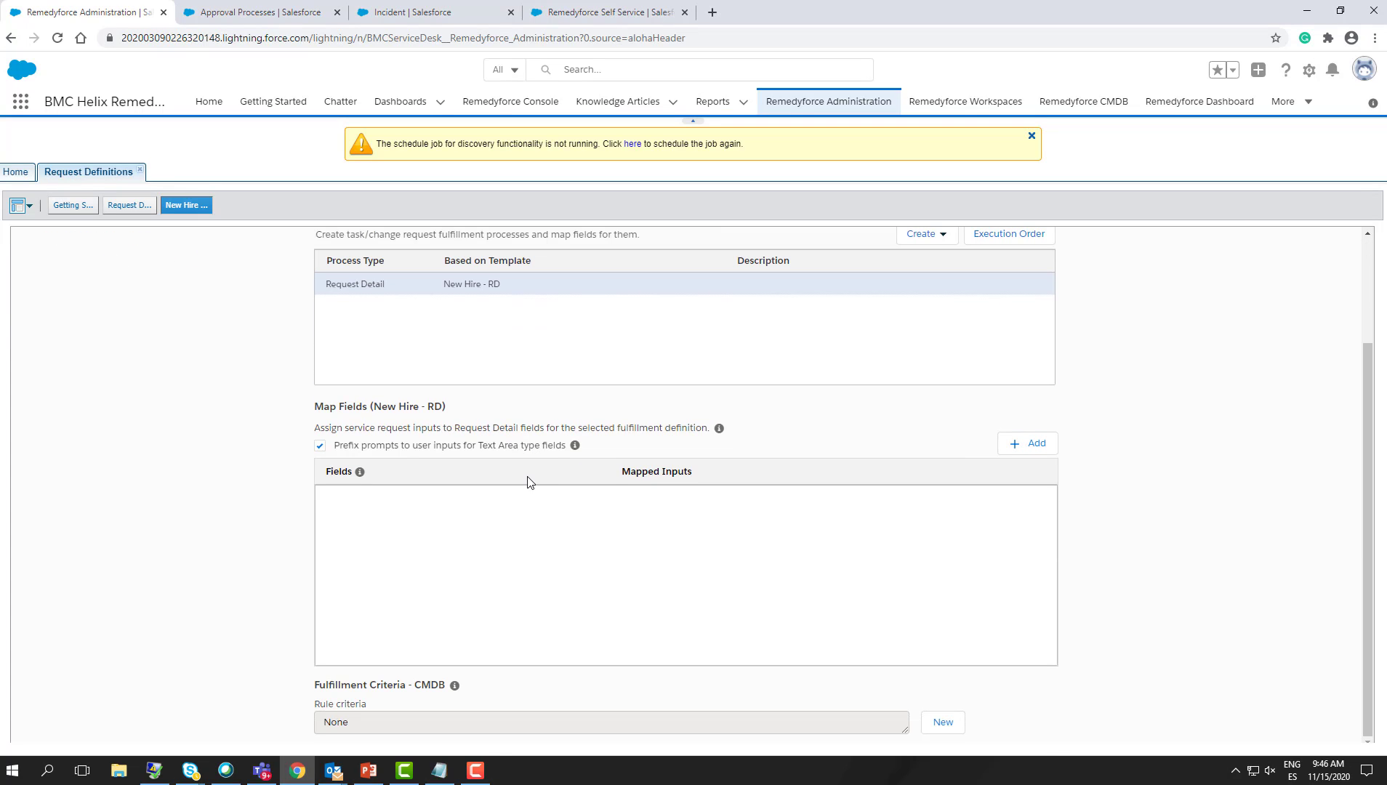
left_click(1028, 445)
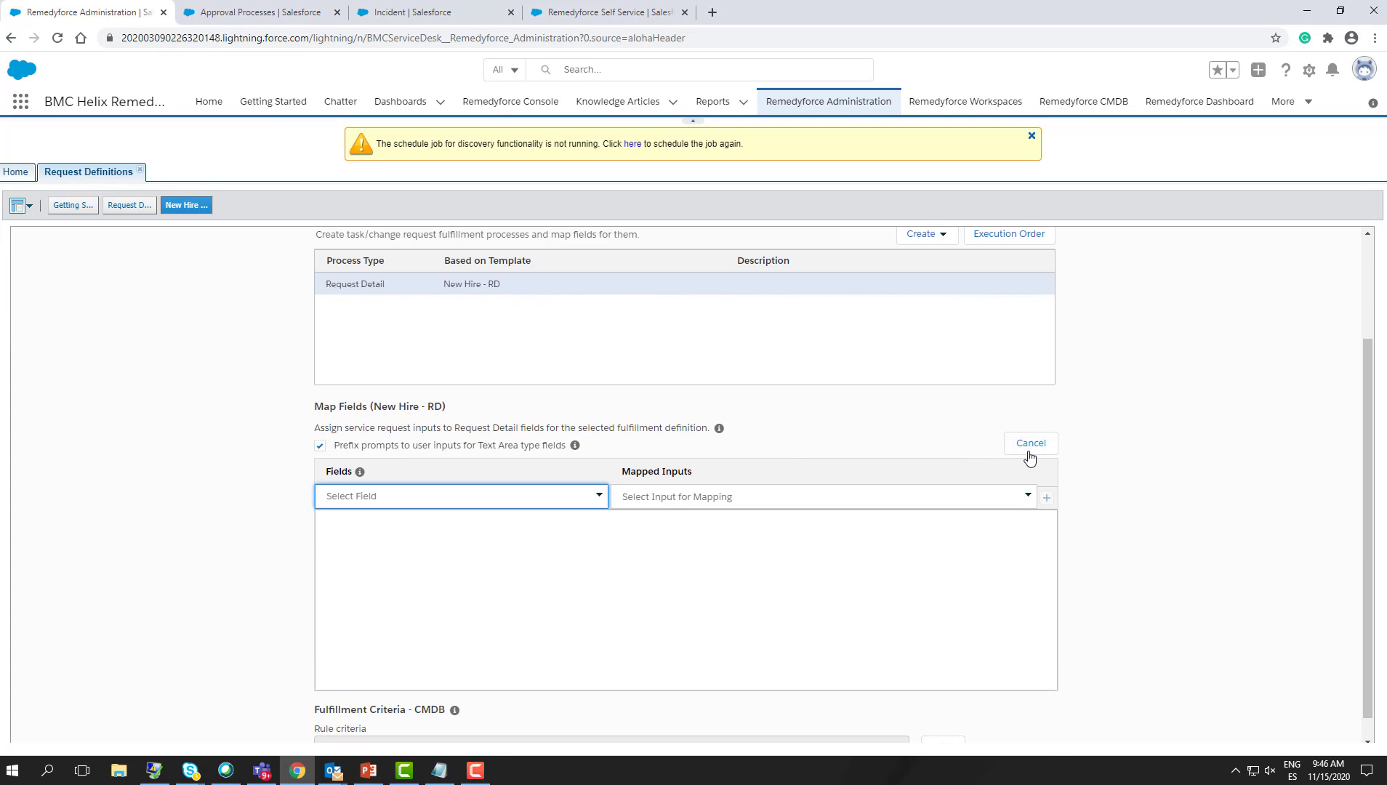
left_click(581, 498)
scroll(508, 549, "down", 2)
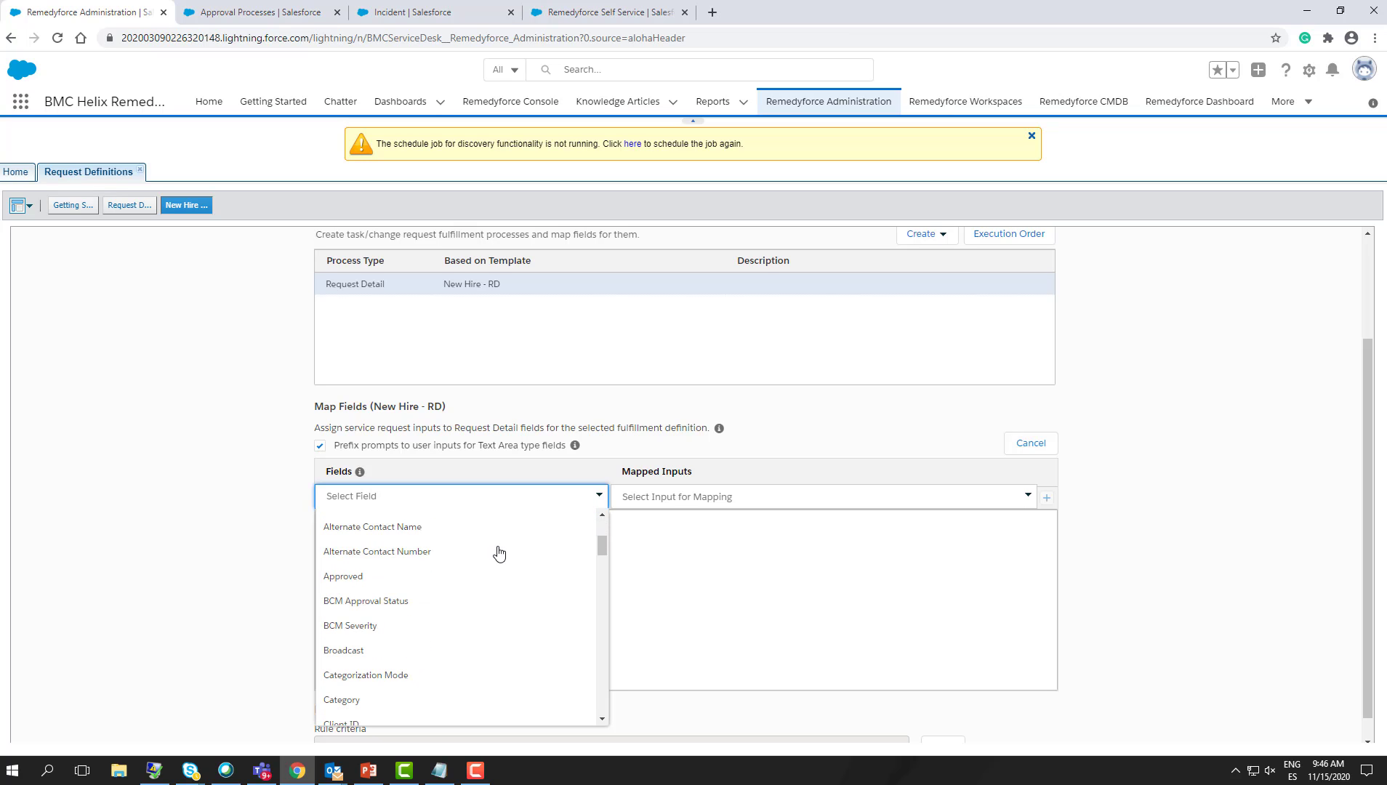
scroll(487, 568, "down", 10)
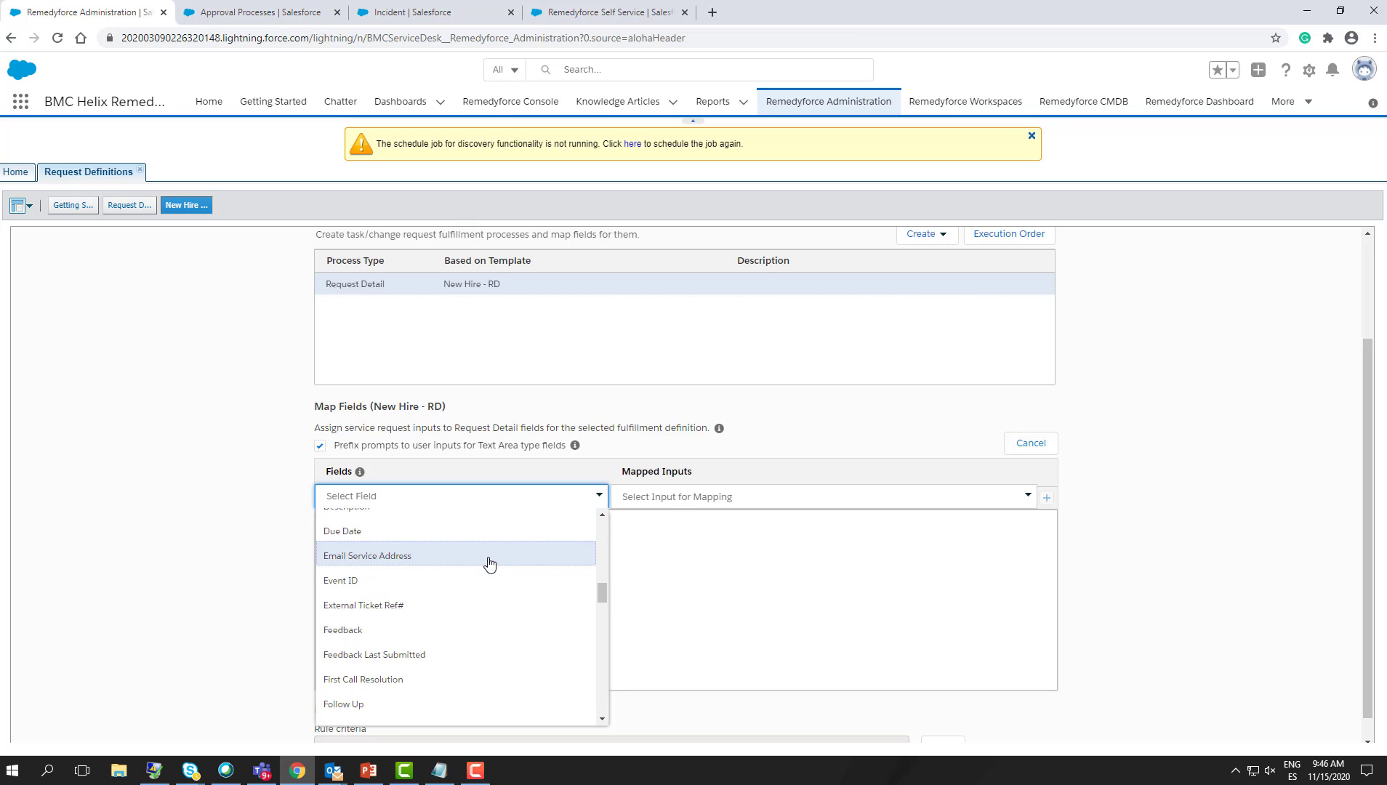
scroll(489, 564, "down", 5)
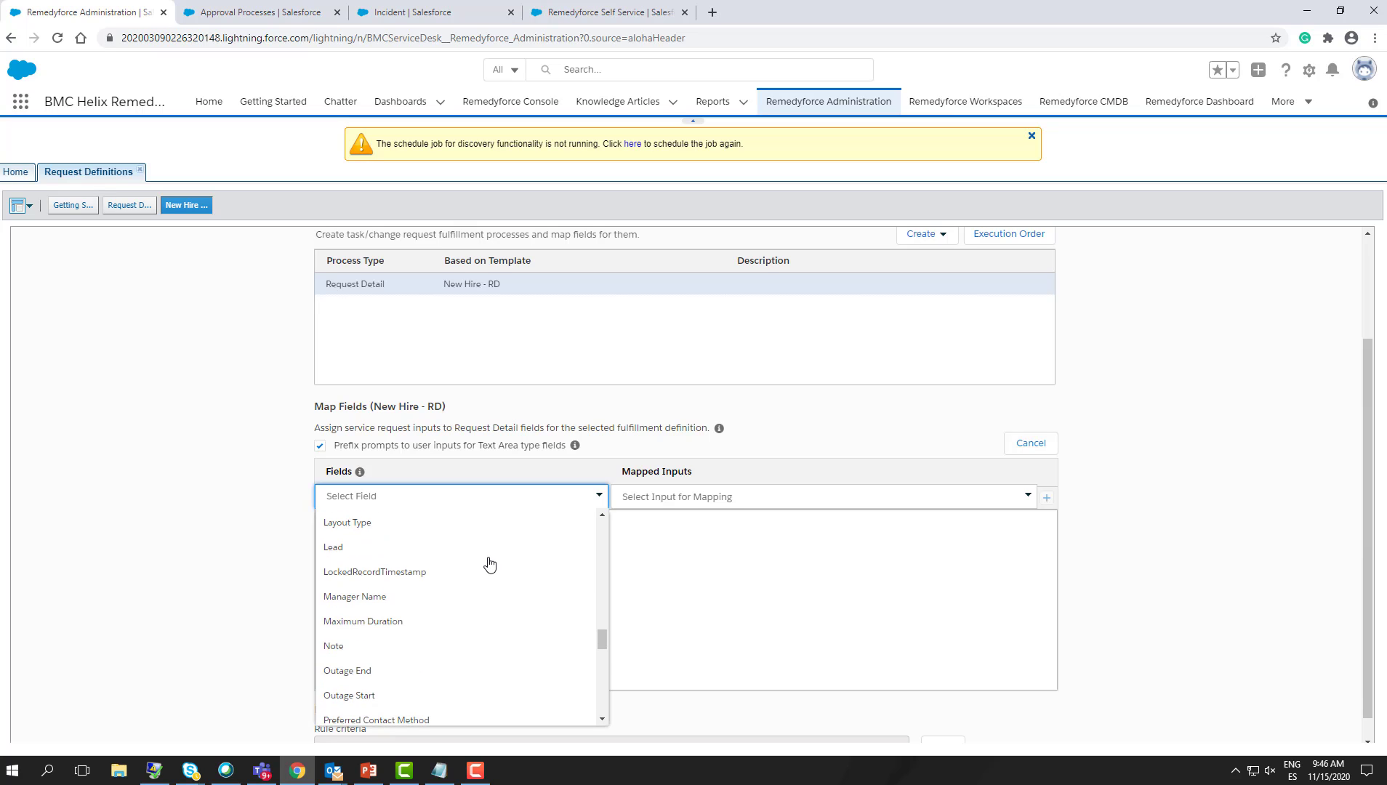
scroll(490, 564, "down", 3)
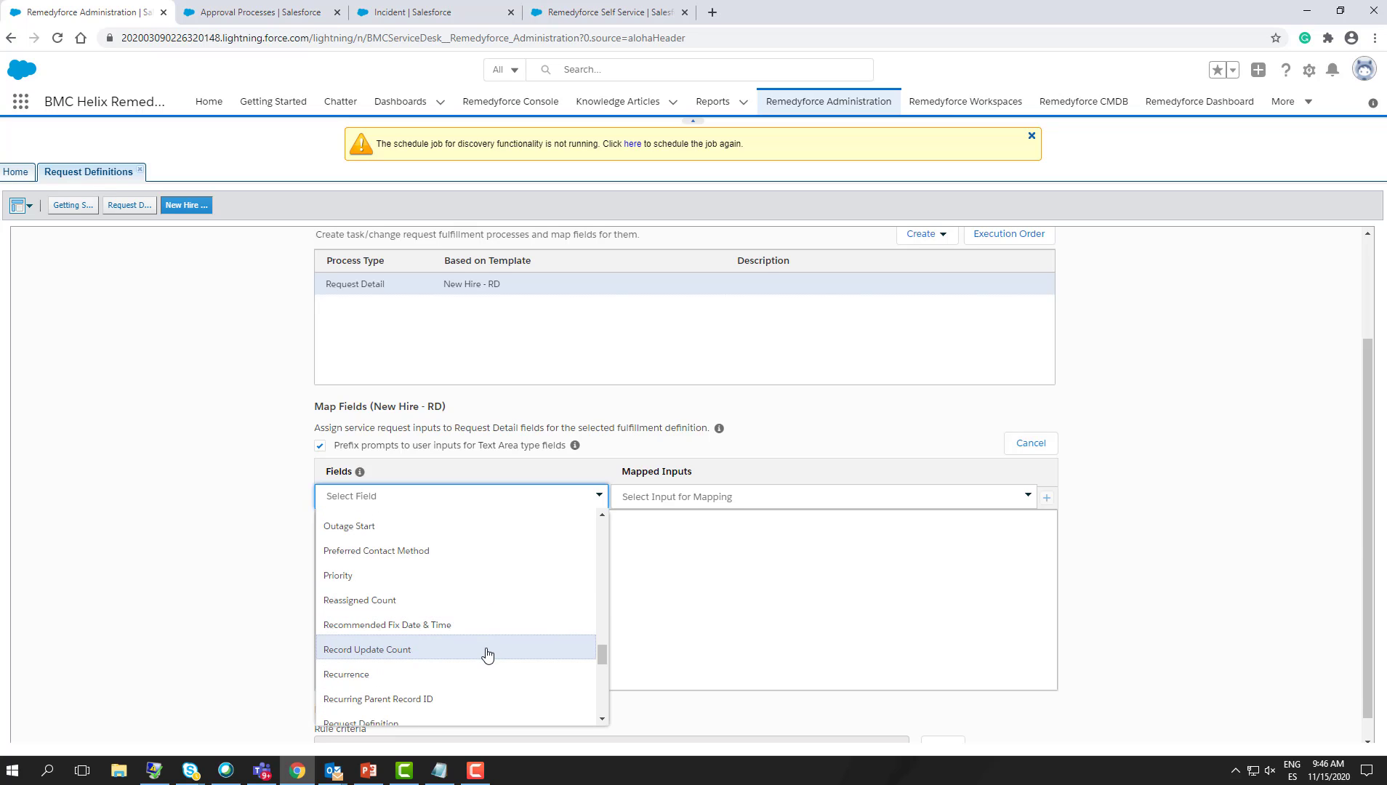
scroll(489, 651, "up", 3)
left_click(480, 603)
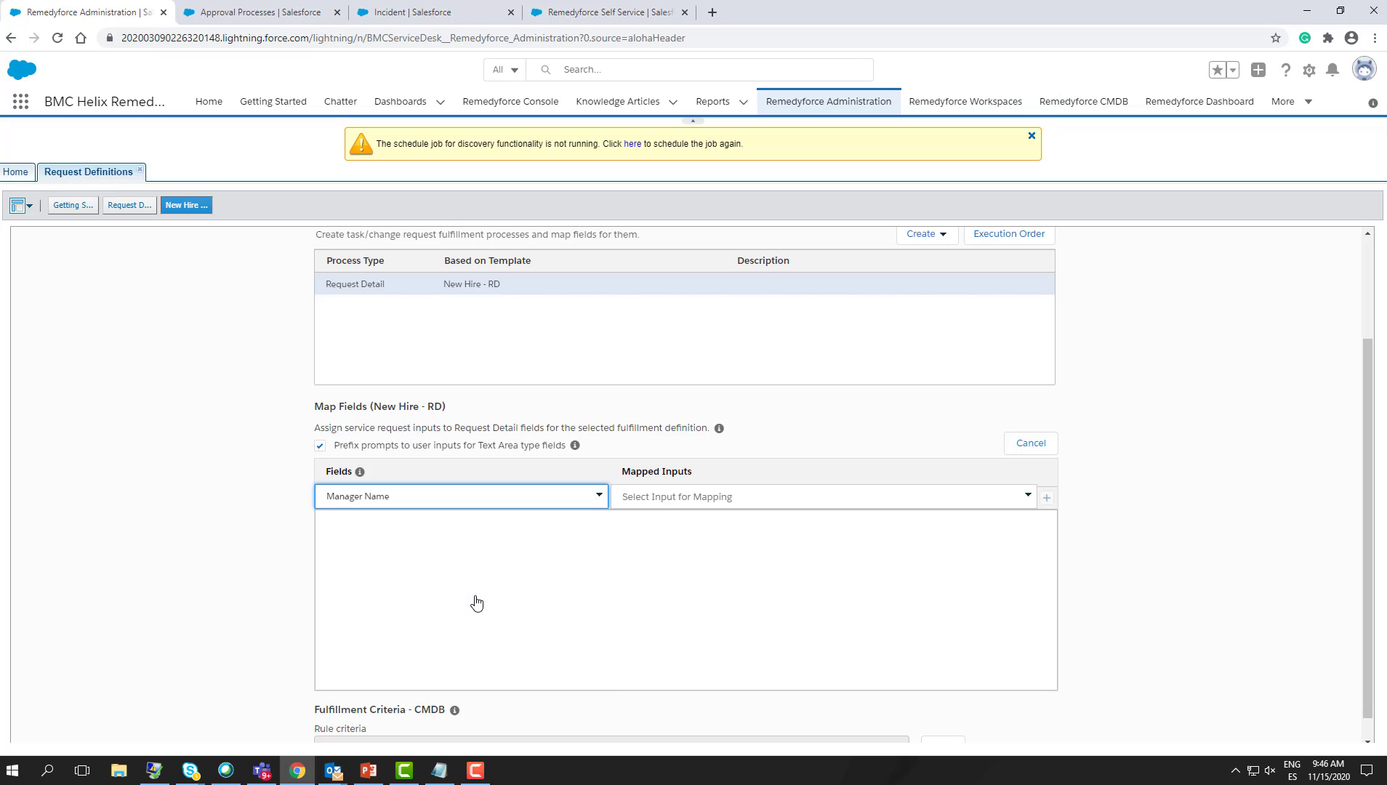
- Map the field to the Manager Name input, add the mapping and save the request definition
left_click(805, 503)
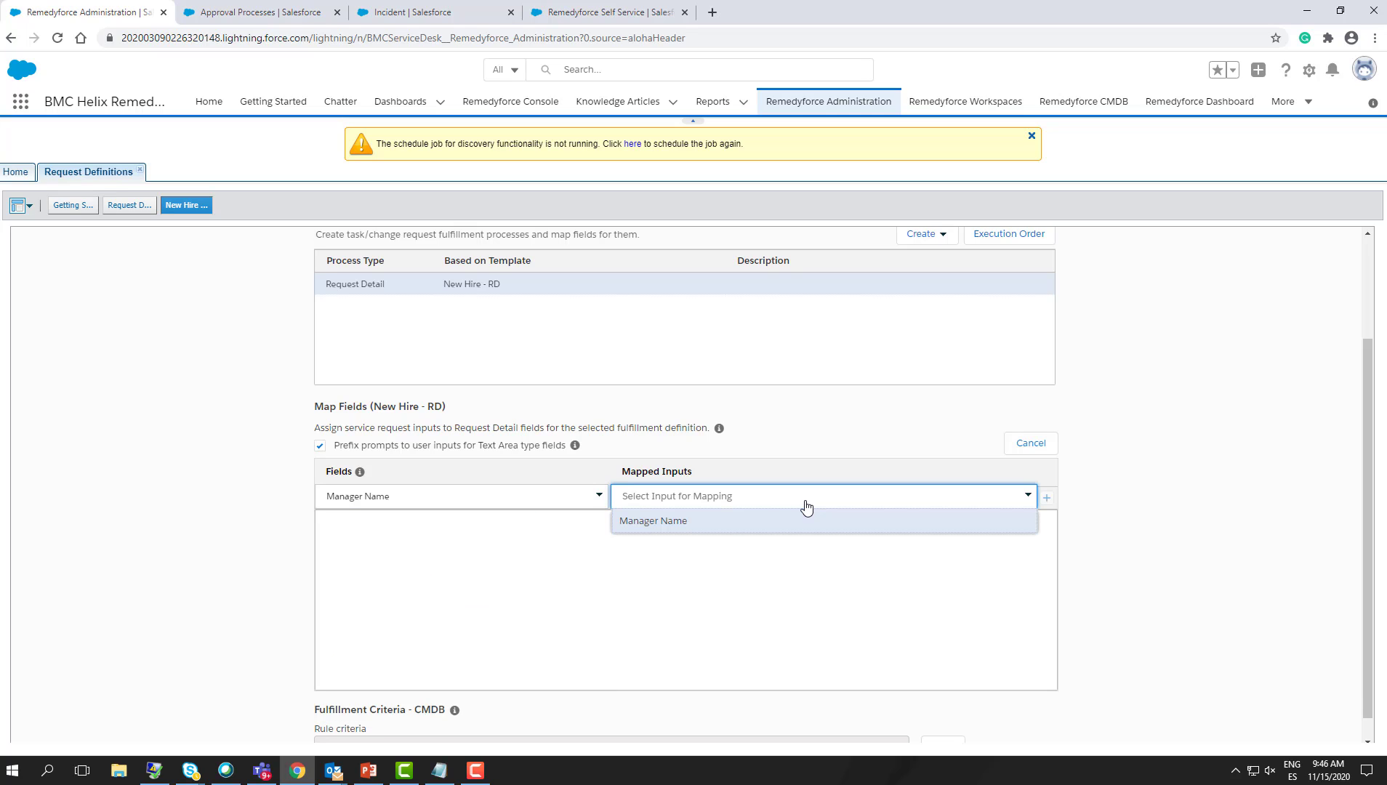
left_click(673, 534)
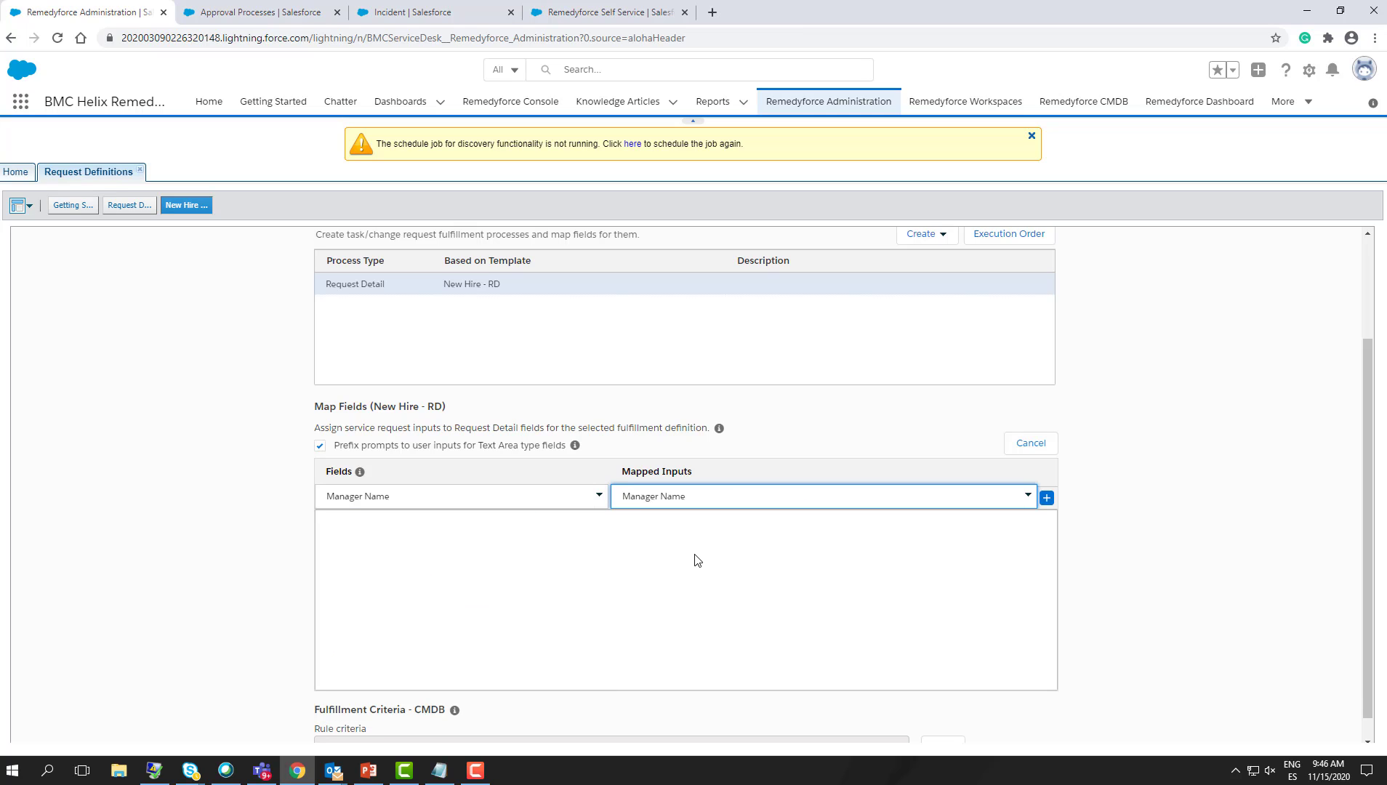
left_click(1047, 498)
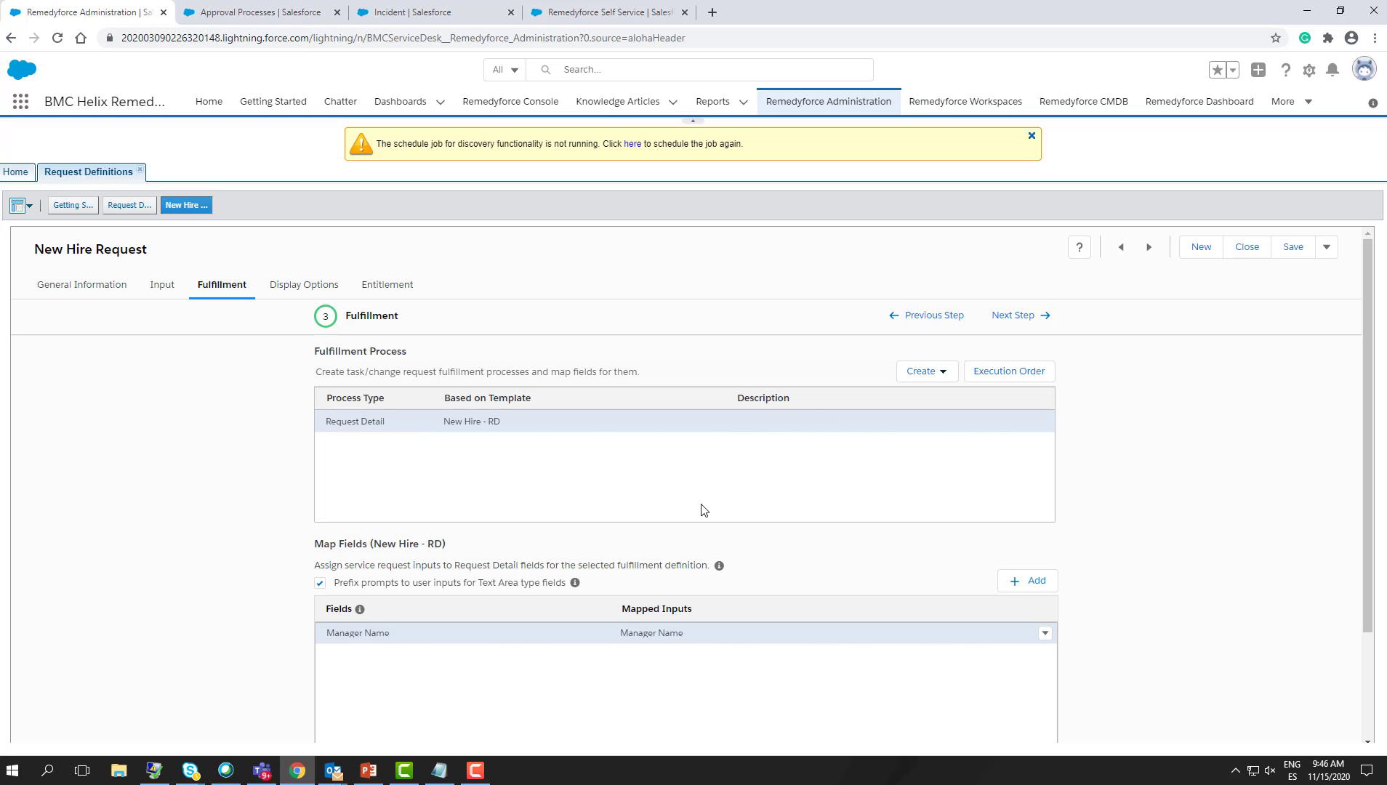
left_click(1293, 248)
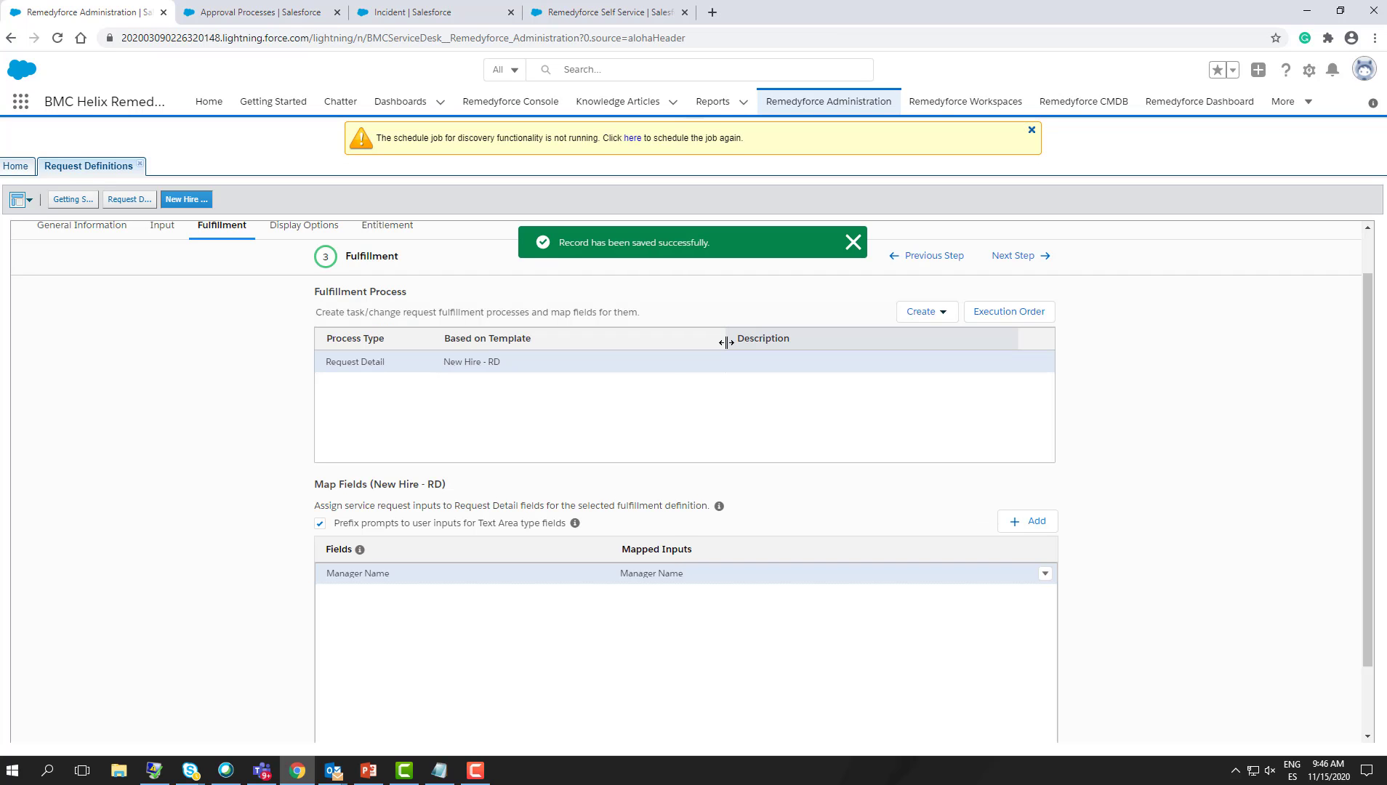
- Switch to the Approval Processes browser tab with the New Hire Request approval process form
left_click(600, 15)
left_click(455, 14)
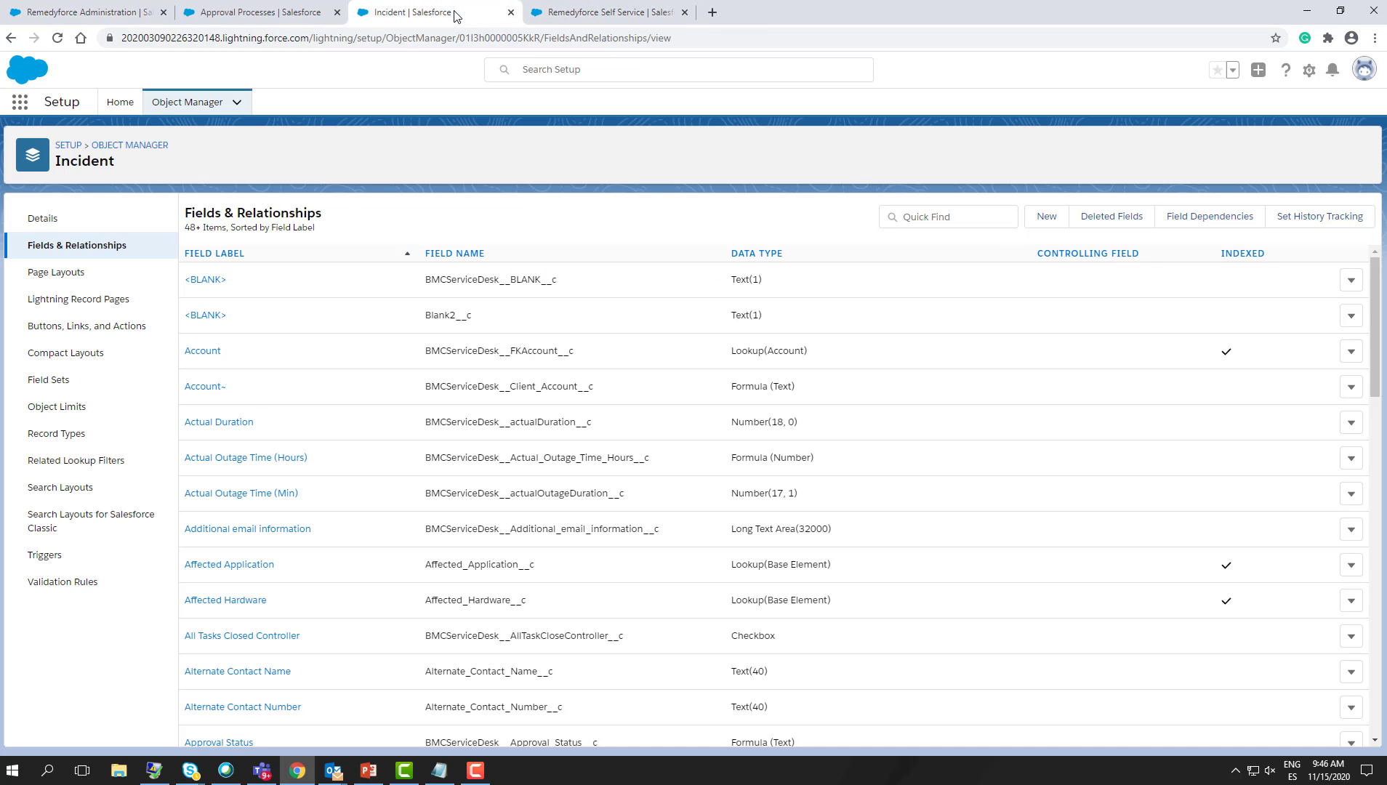
left_click(305, 11)
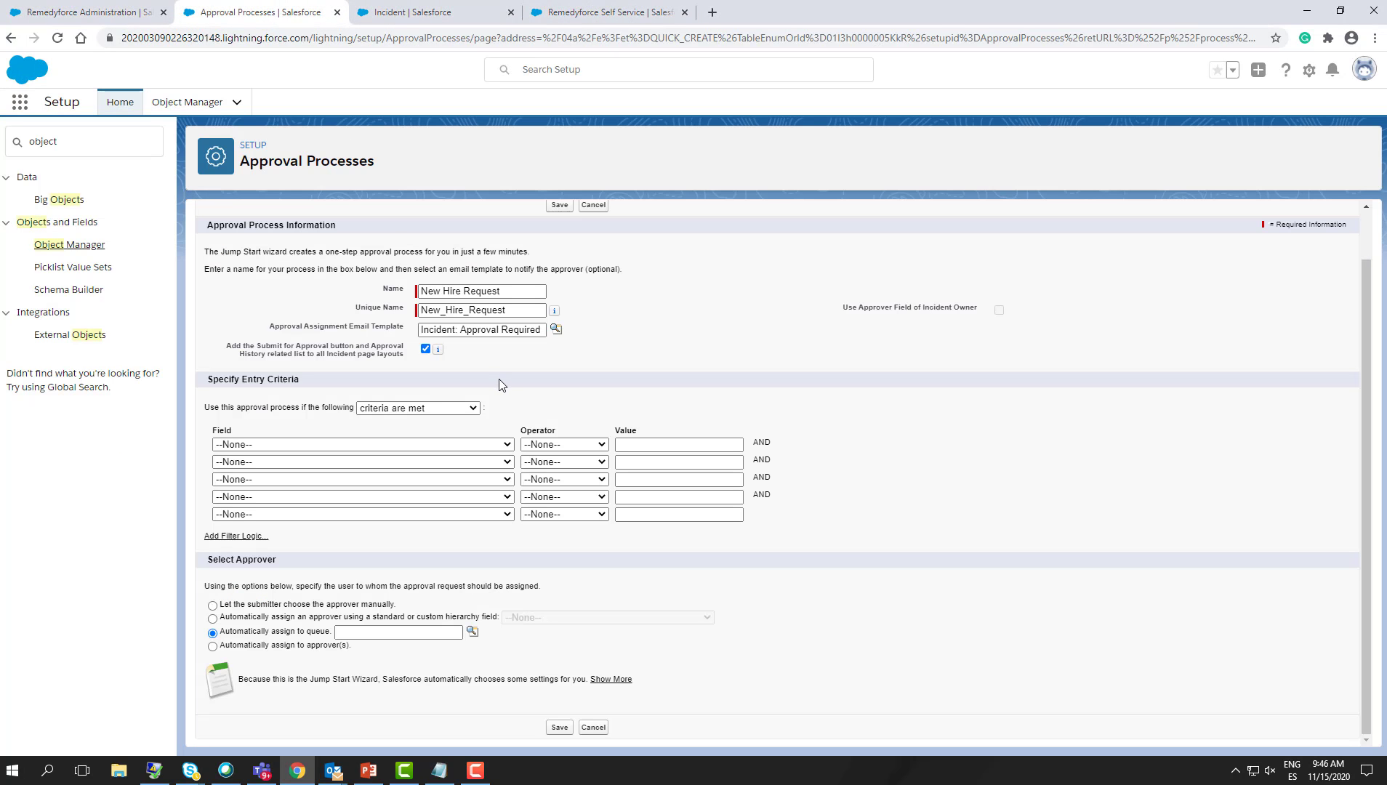
- Set the first entry criterion to Incident: Service Request Title equals New Hire Request
left_click(480, 445)
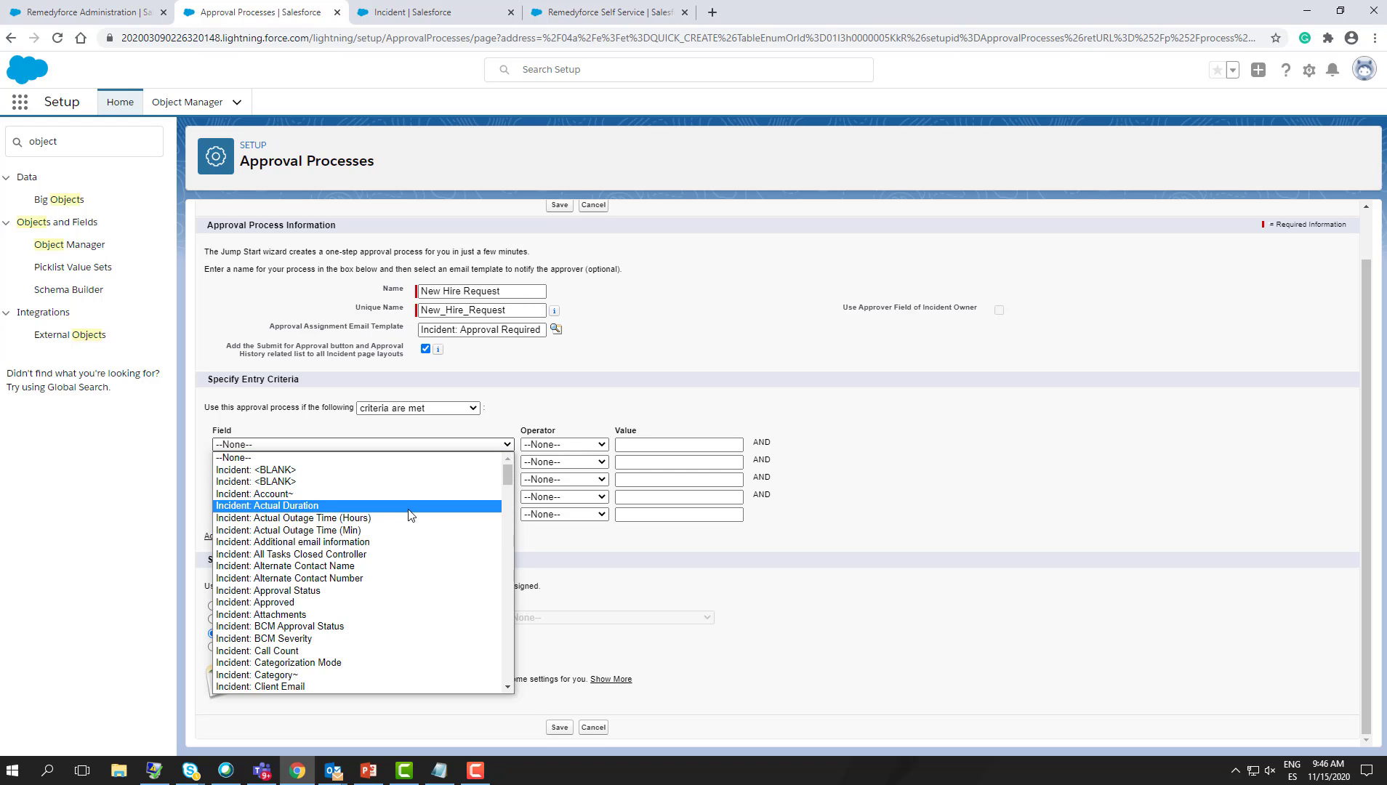
scroll(451, 524, "down", 12)
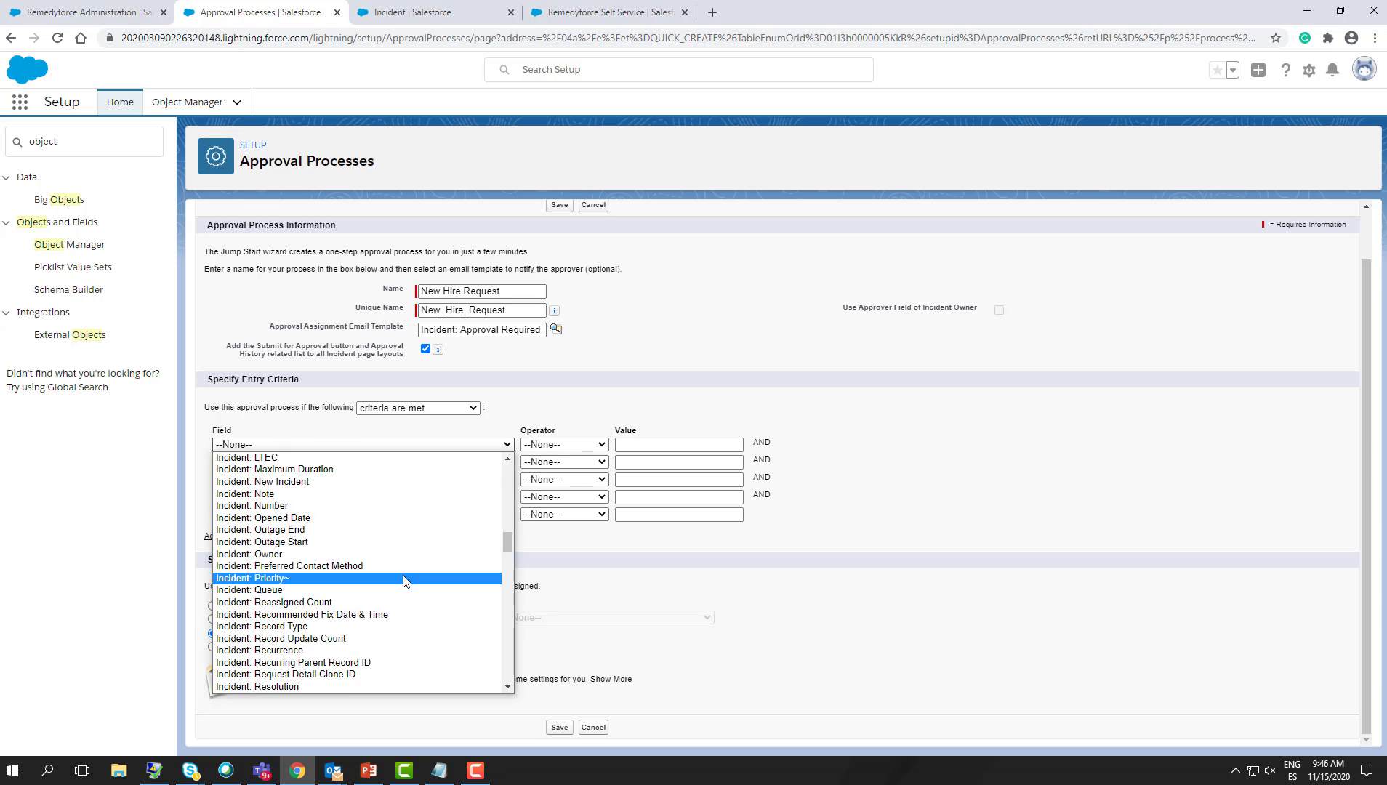
scroll(415, 575, "down", 5)
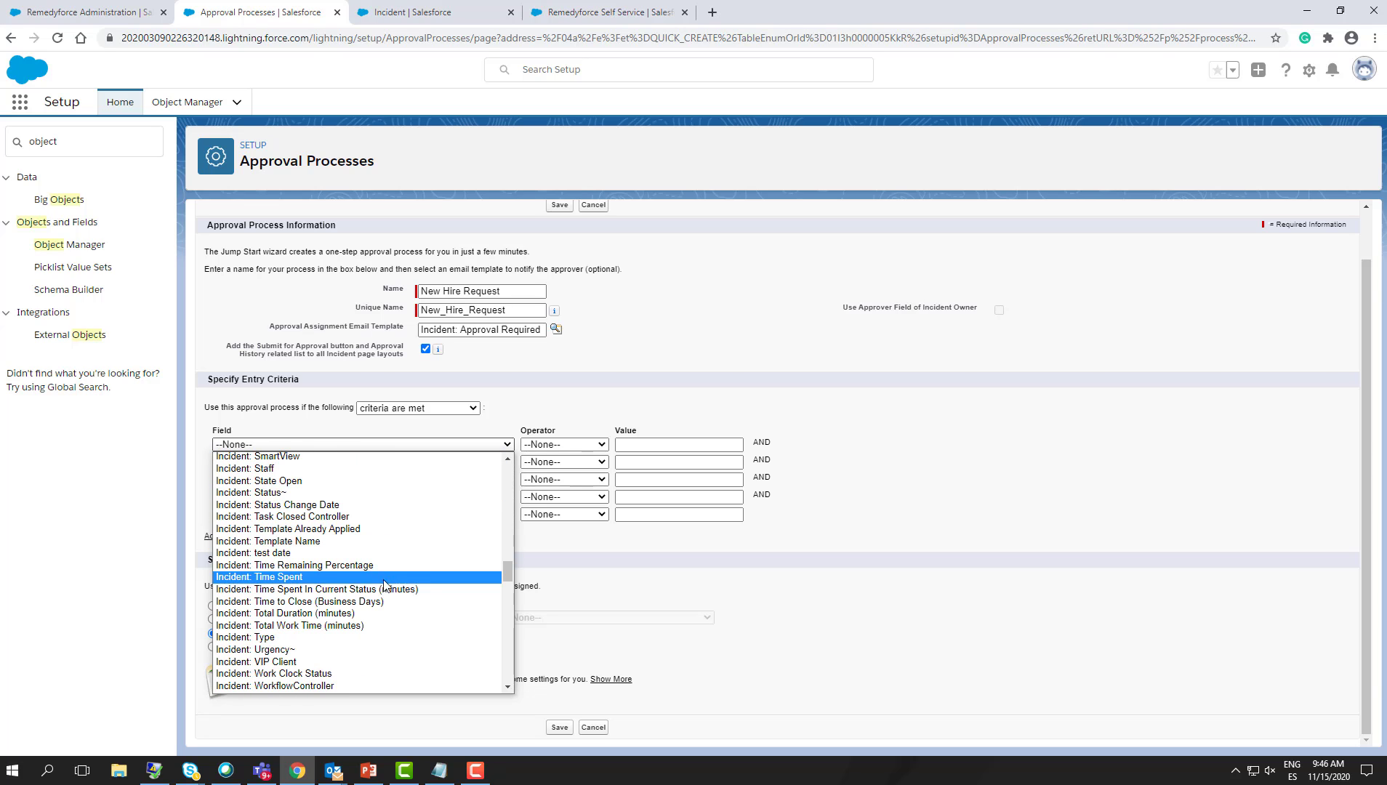
left_click(507, 457)
left_click(507, 456)
left_click(507, 457)
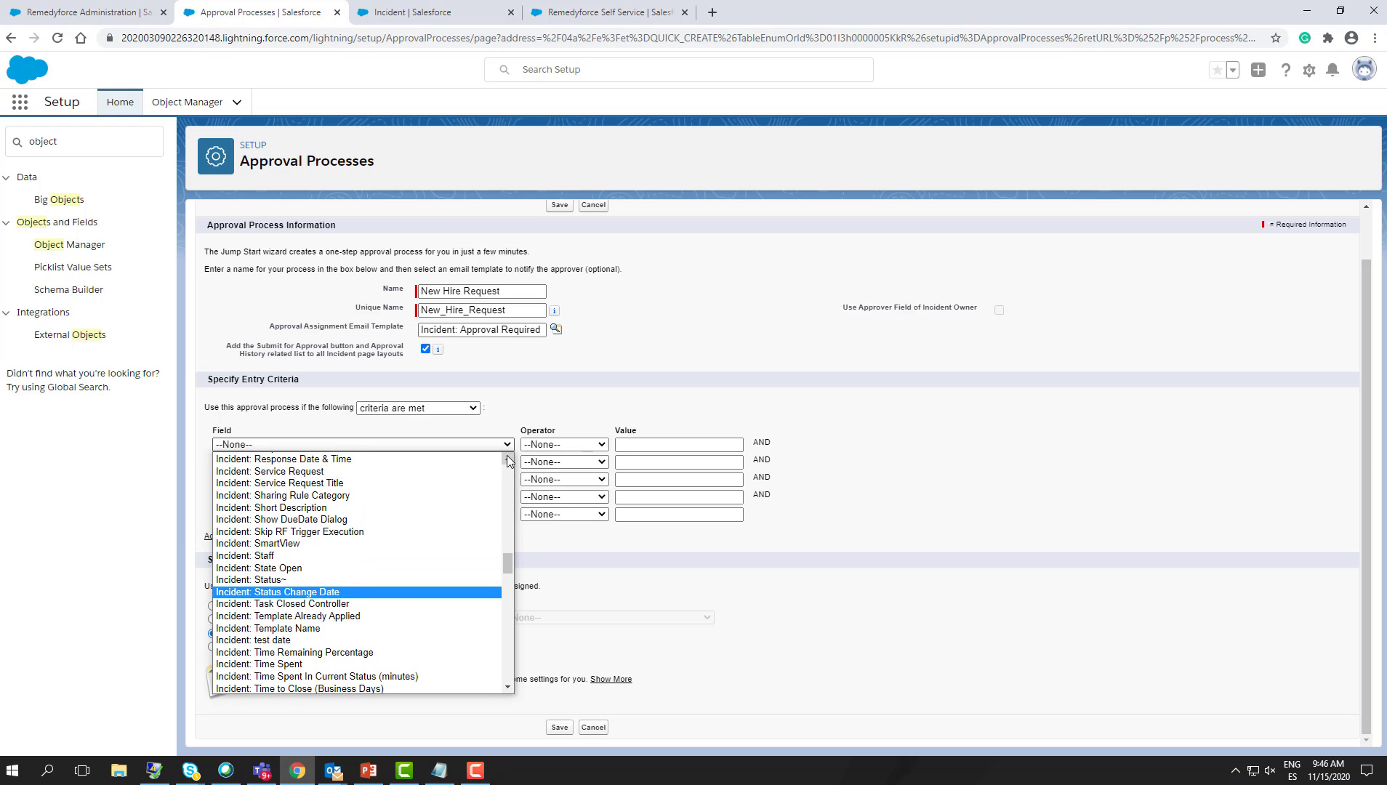
left_click(333, 484)
left_click(555, 449)
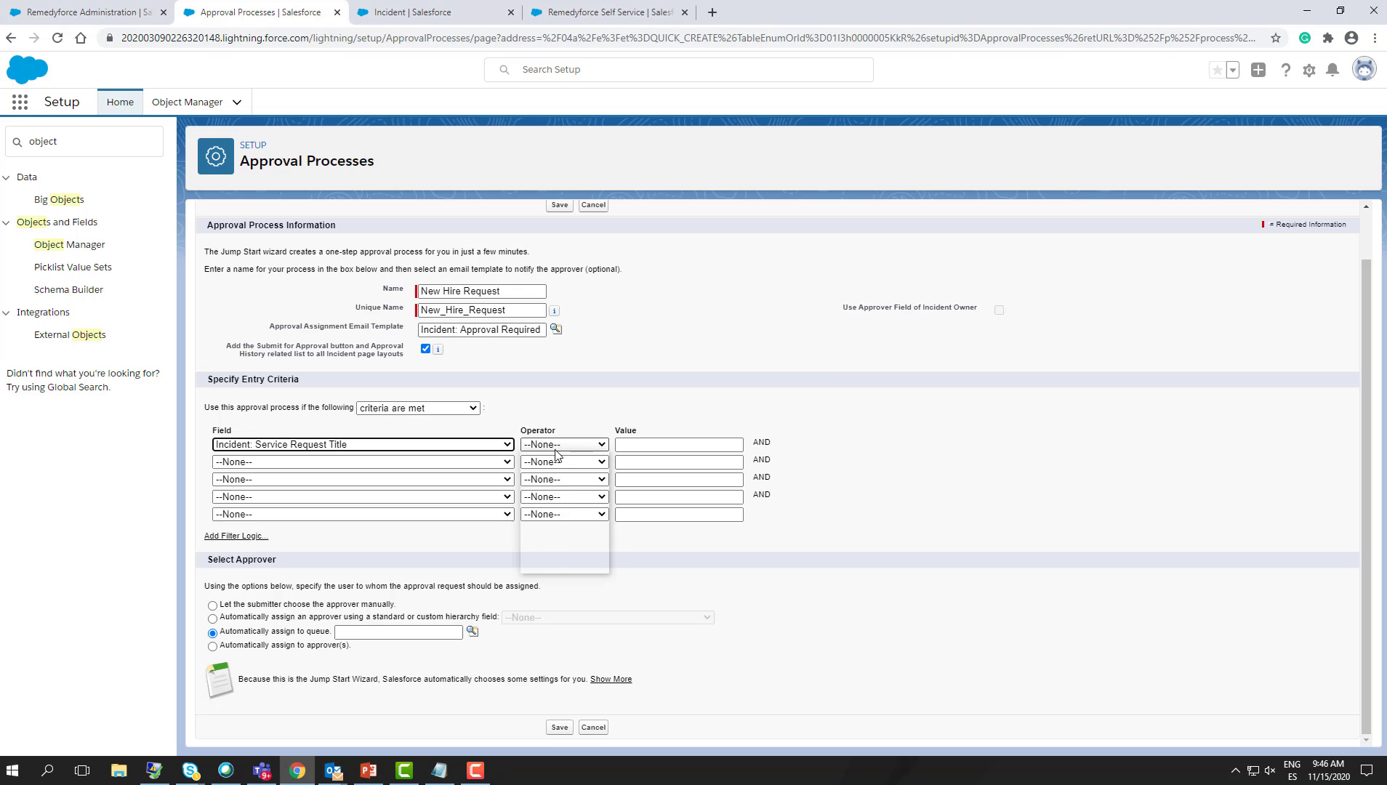
left_click(556, 465)
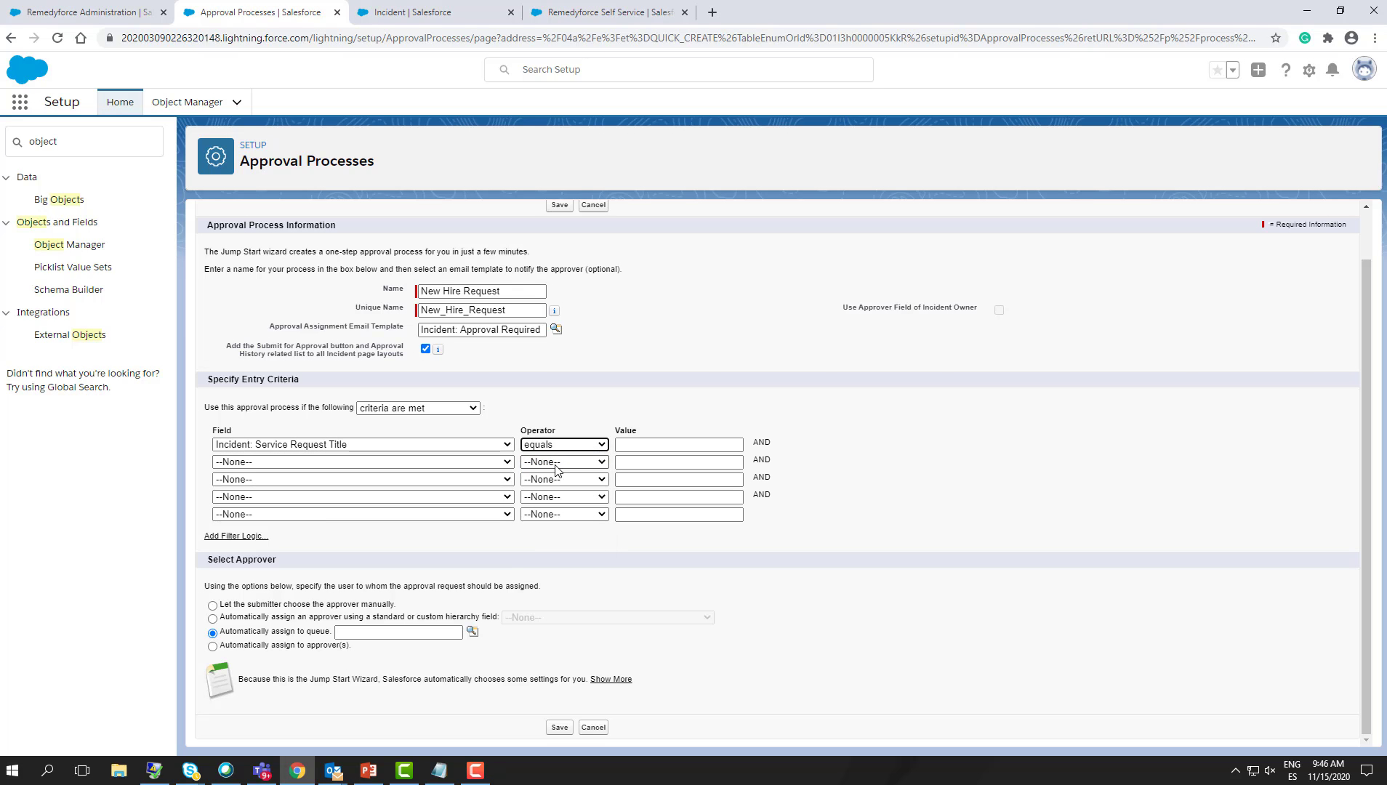
left_click(688, 446)
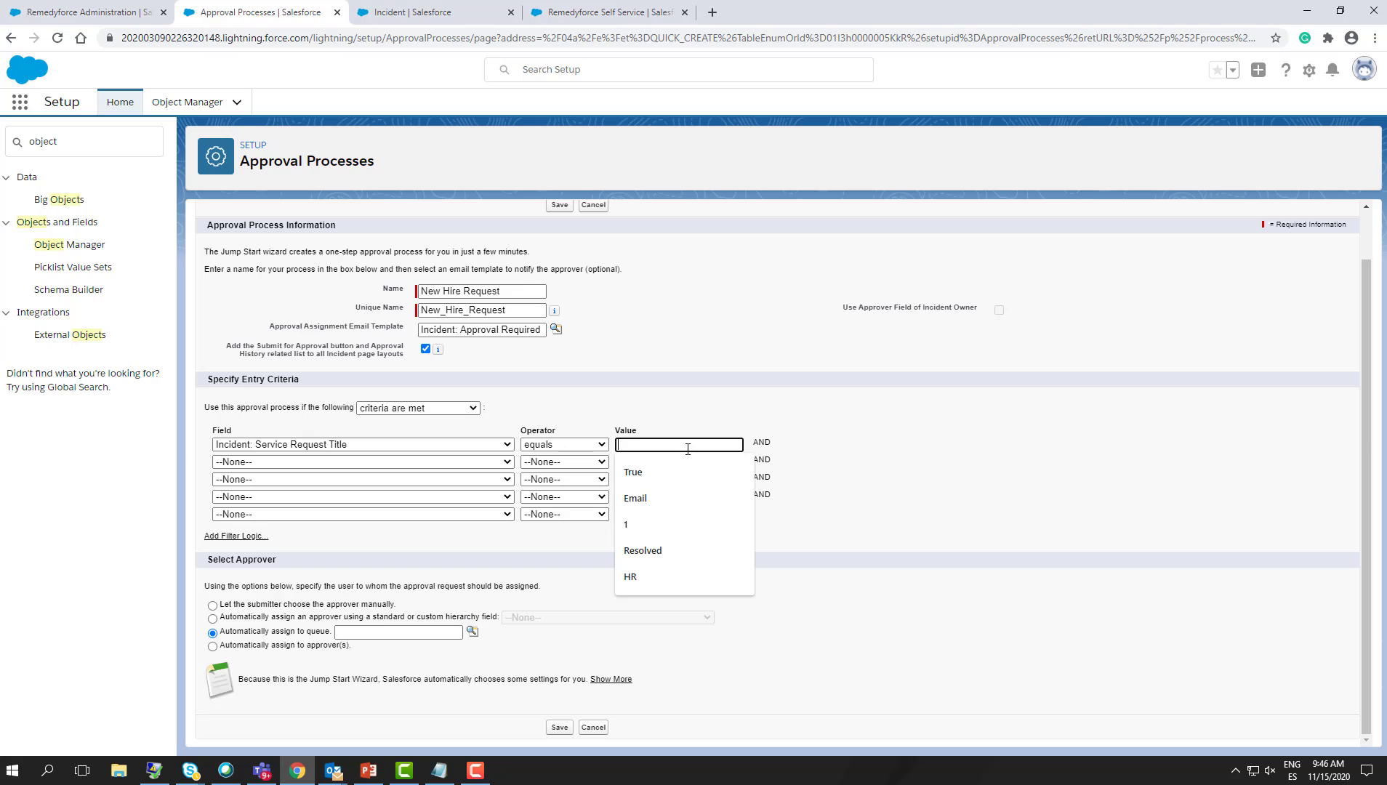
type("New")
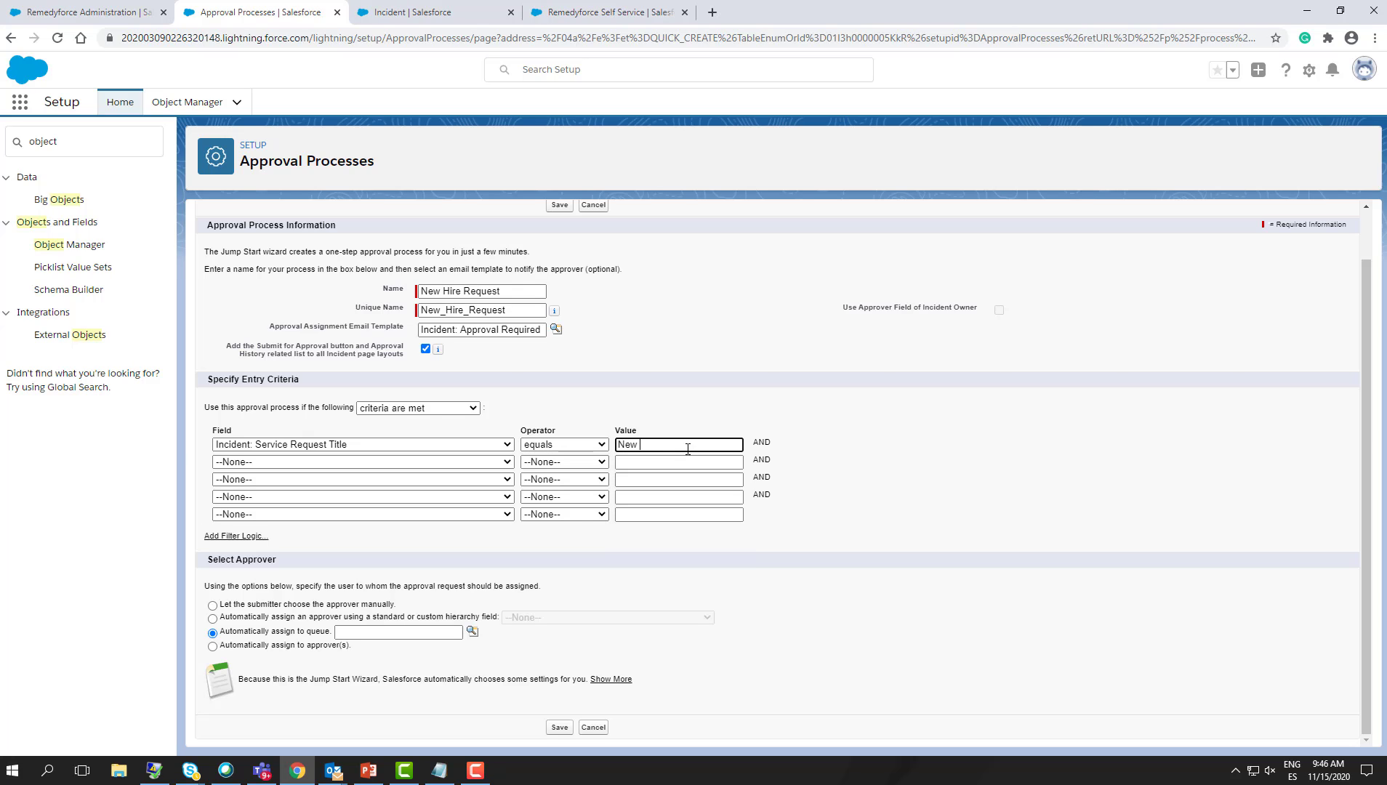
type(" Hire Request")
- Set the approval to be assigned automatically to a Related User approver and look through the available related user fields
left_click(303, 651)
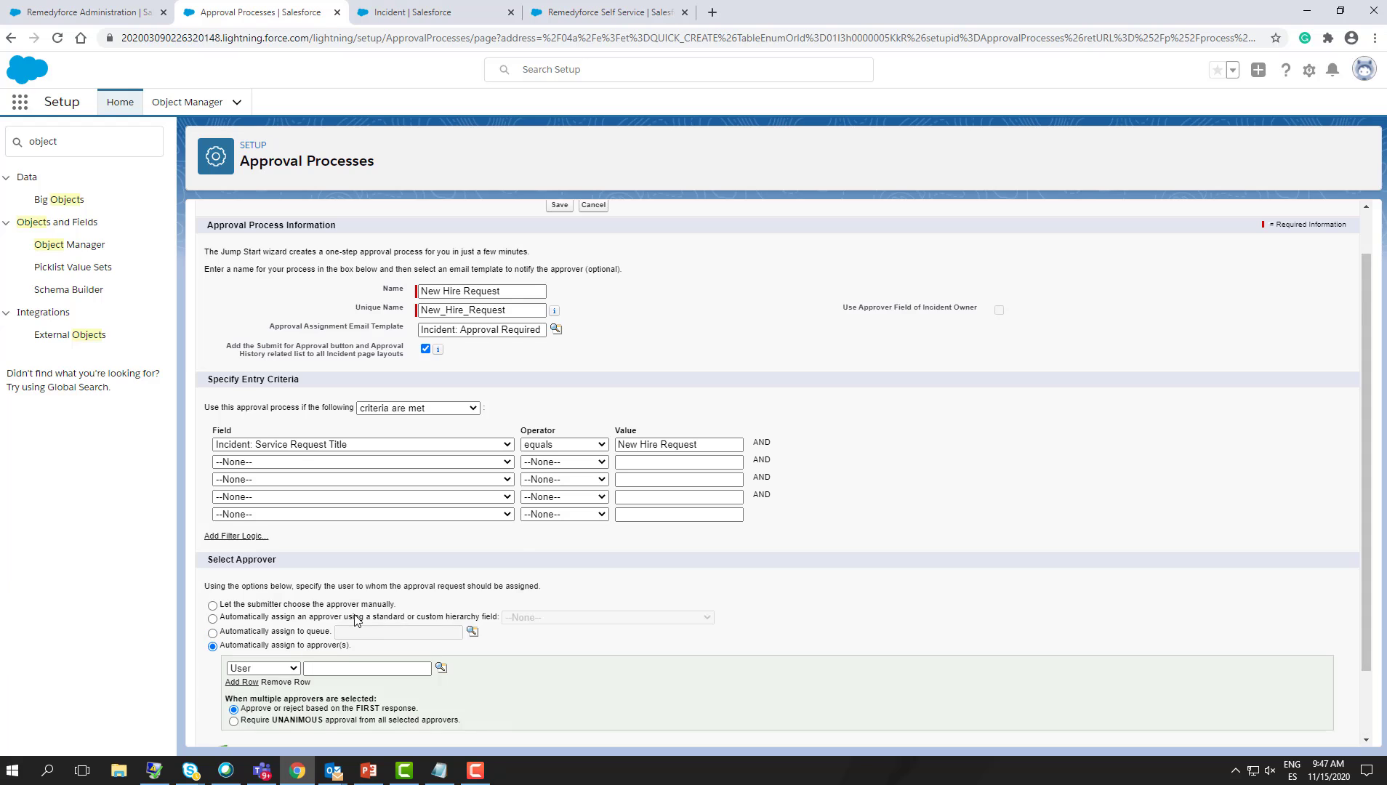
scroll(309, 629, "down", 1)
left_click(295, 586)
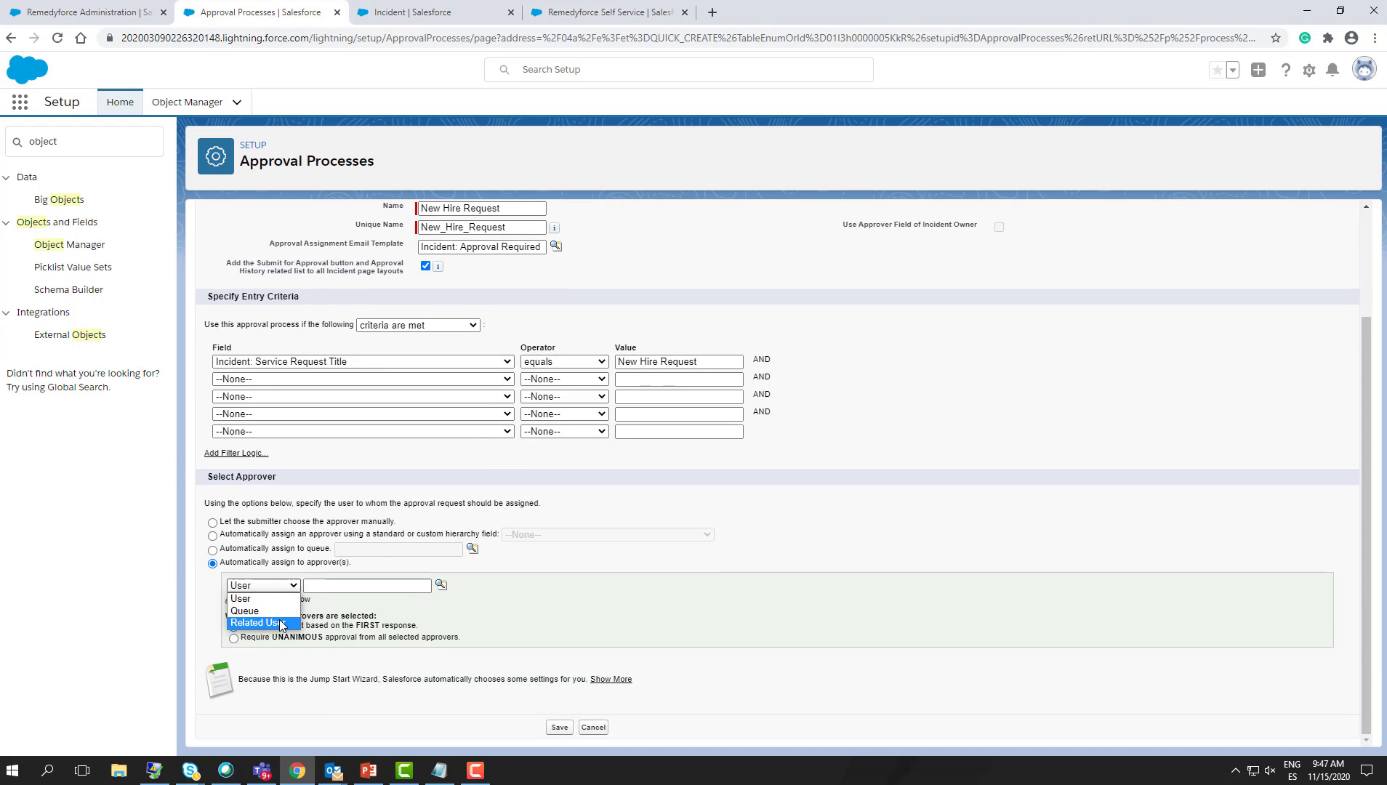
left_click(290, 618)
left_click(337, 587)
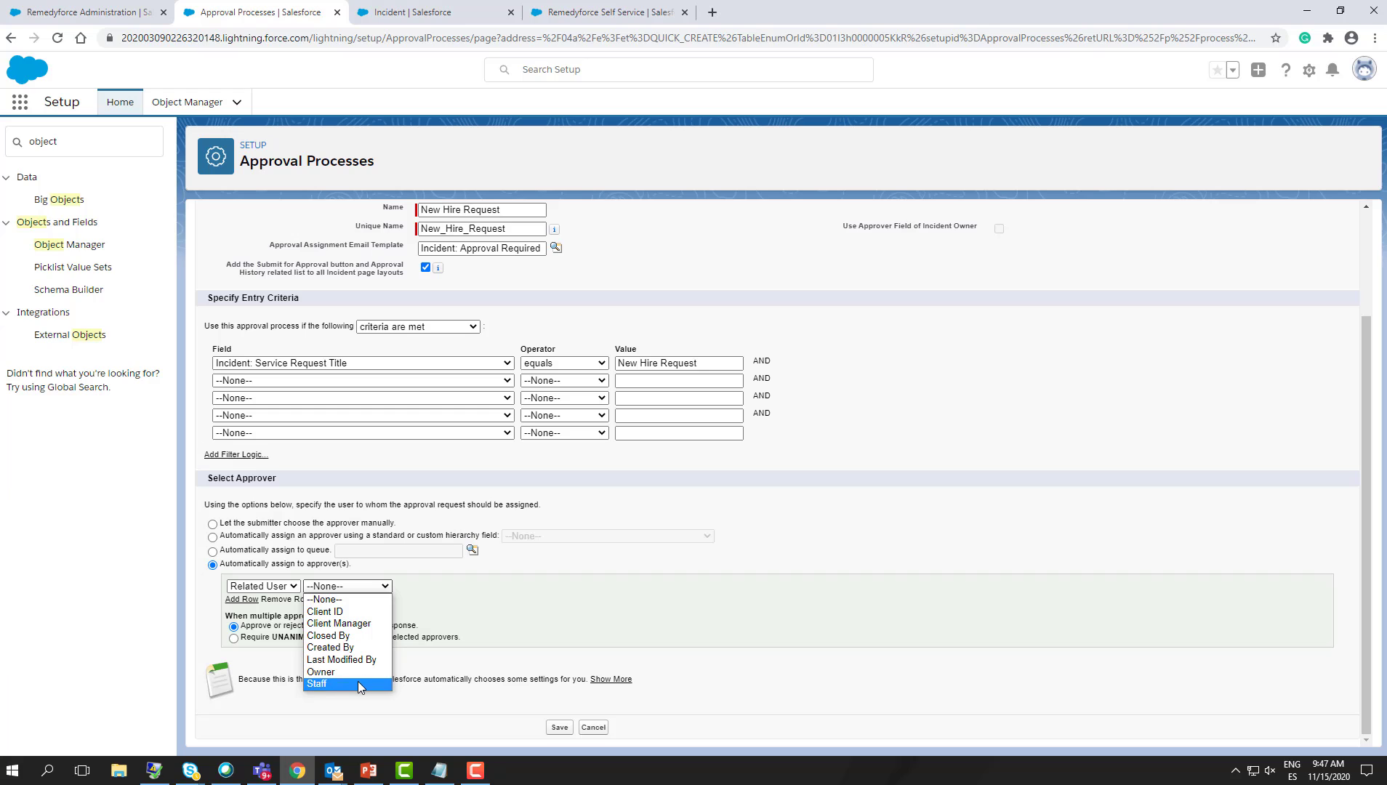
left_click(385, 636)
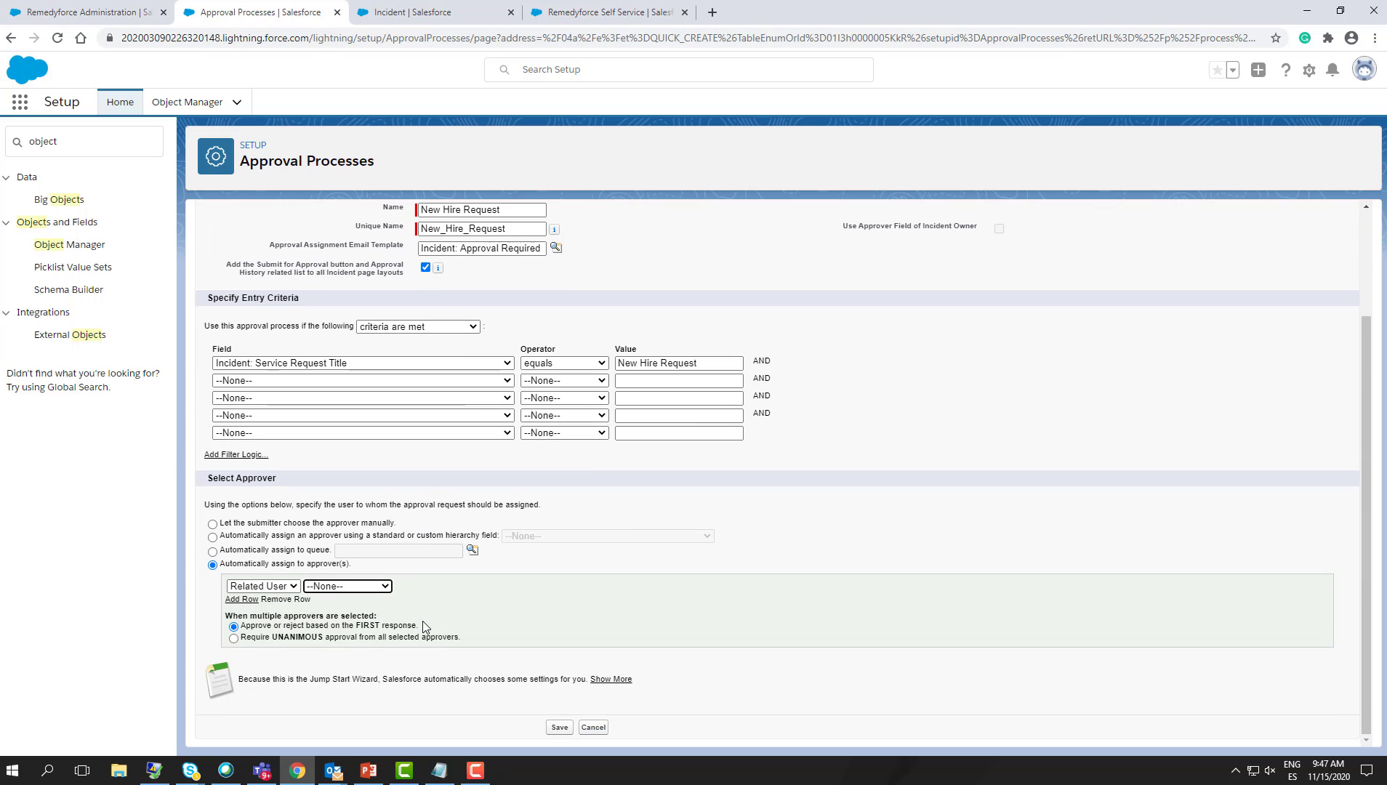
left_click(375, 586)
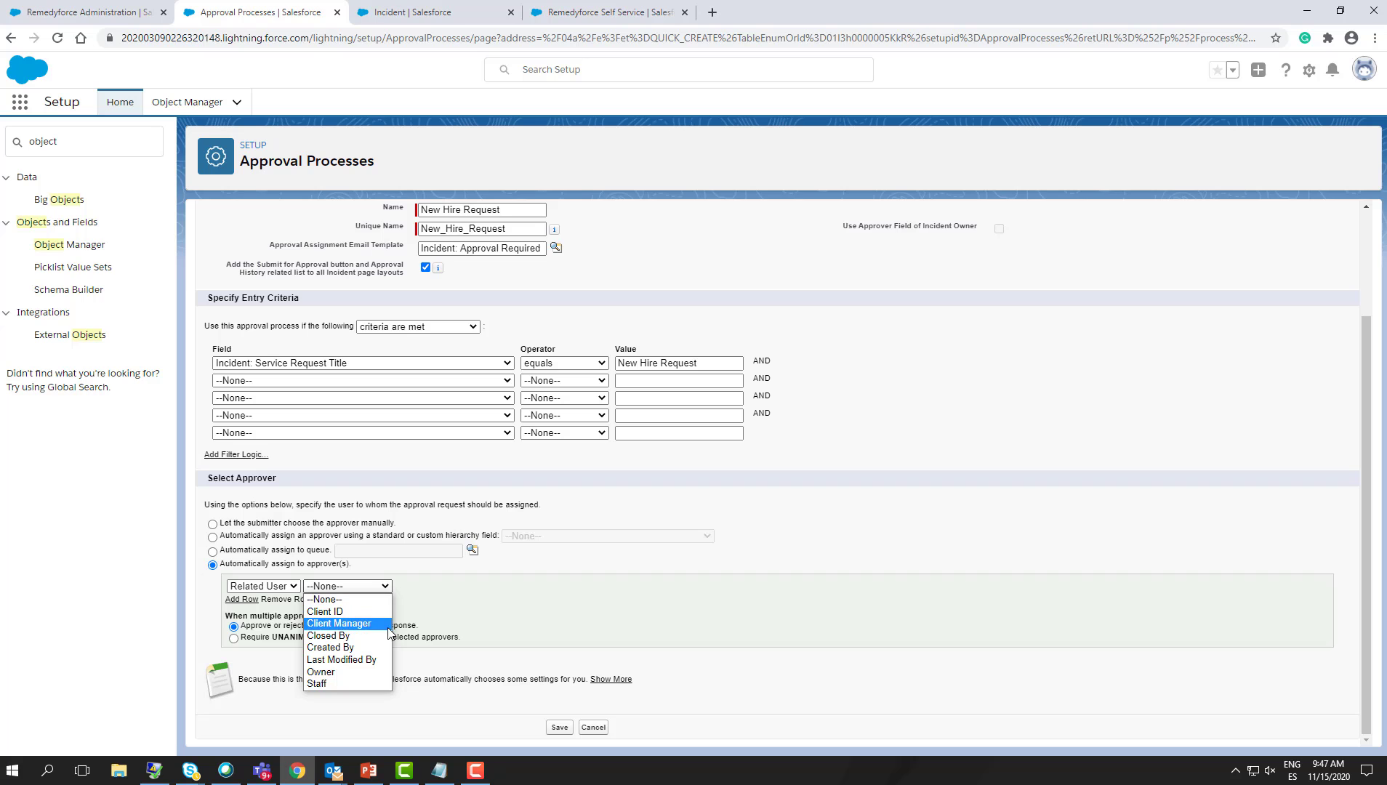
left_click(581, 606)
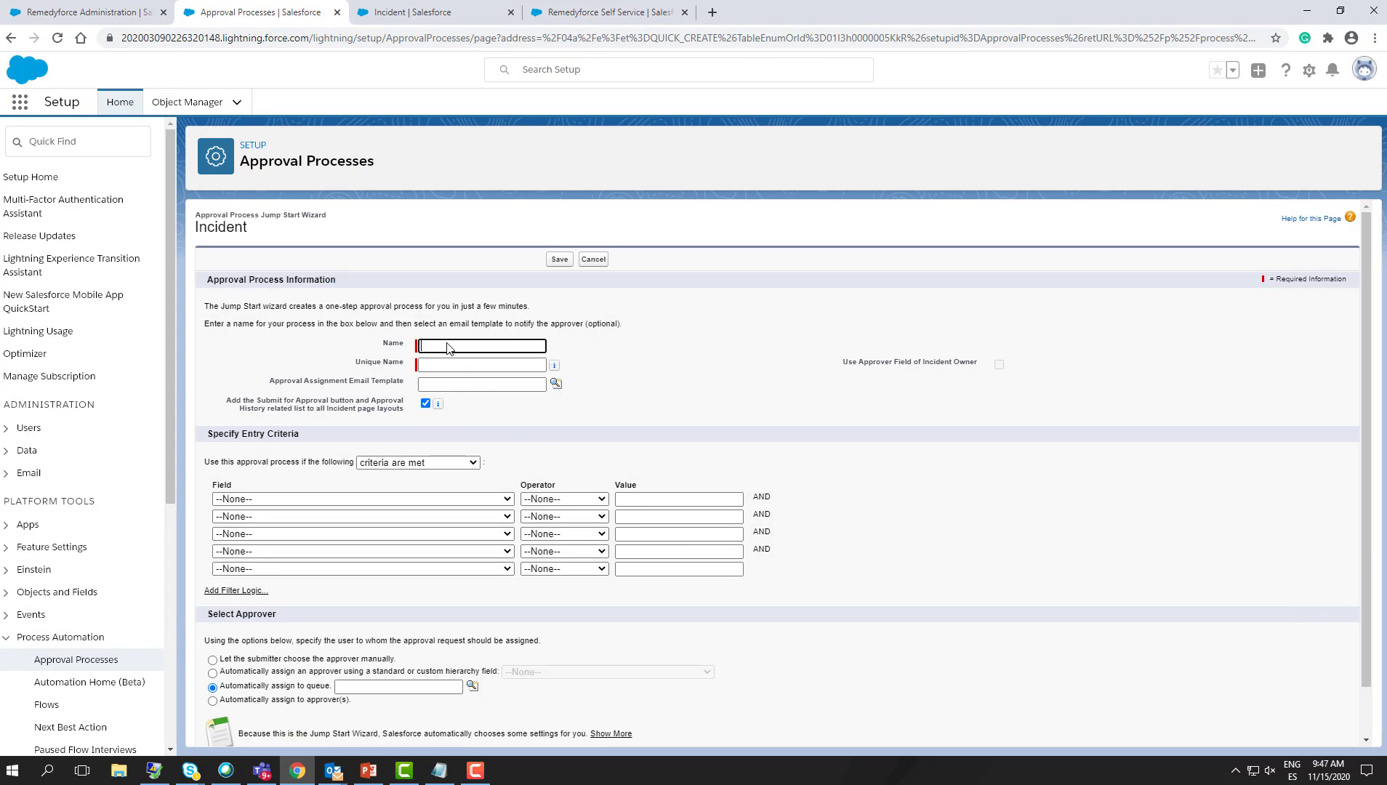
- Name the Incident approval process New Hire Request in the blank form, with the unique name New_Hire_Request
left_click(448, 346)
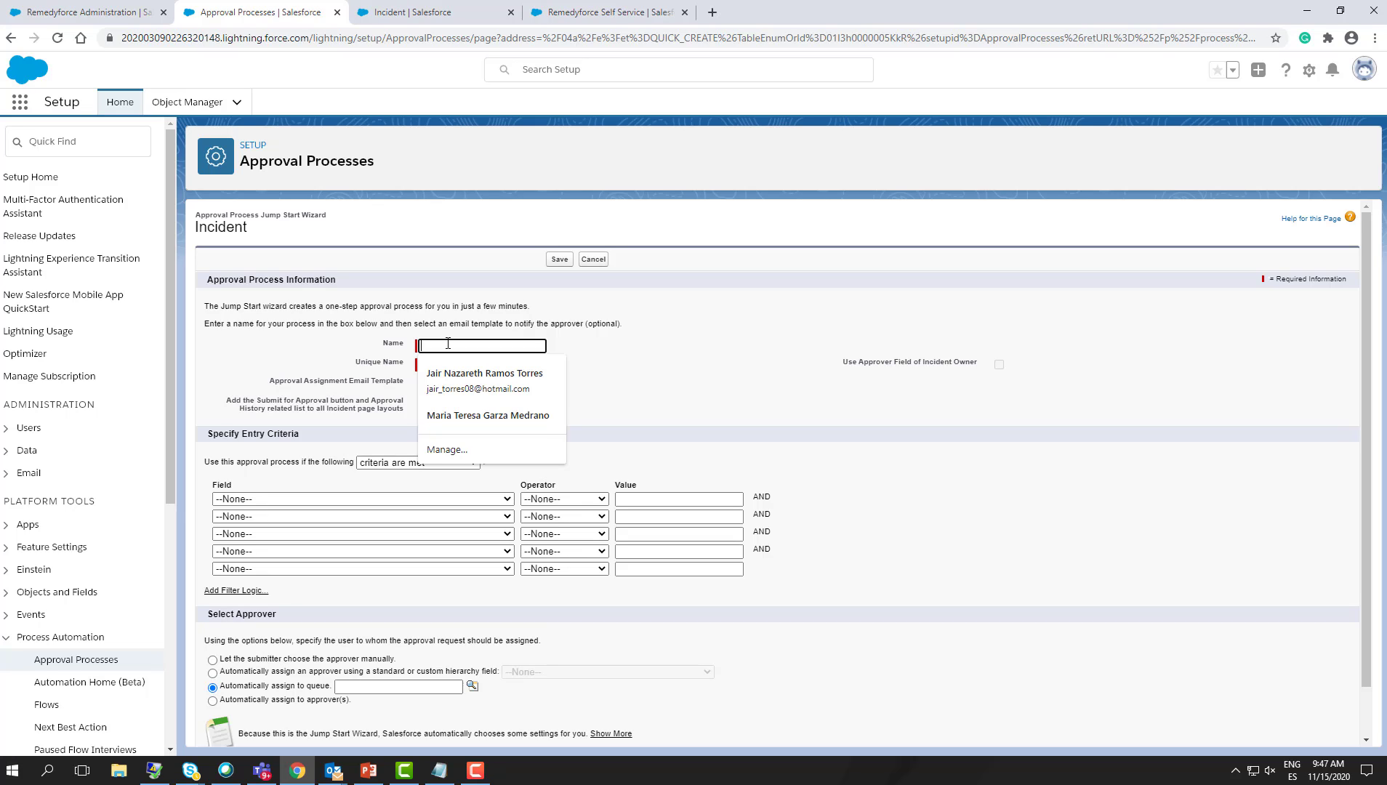
type("New Hire Request")
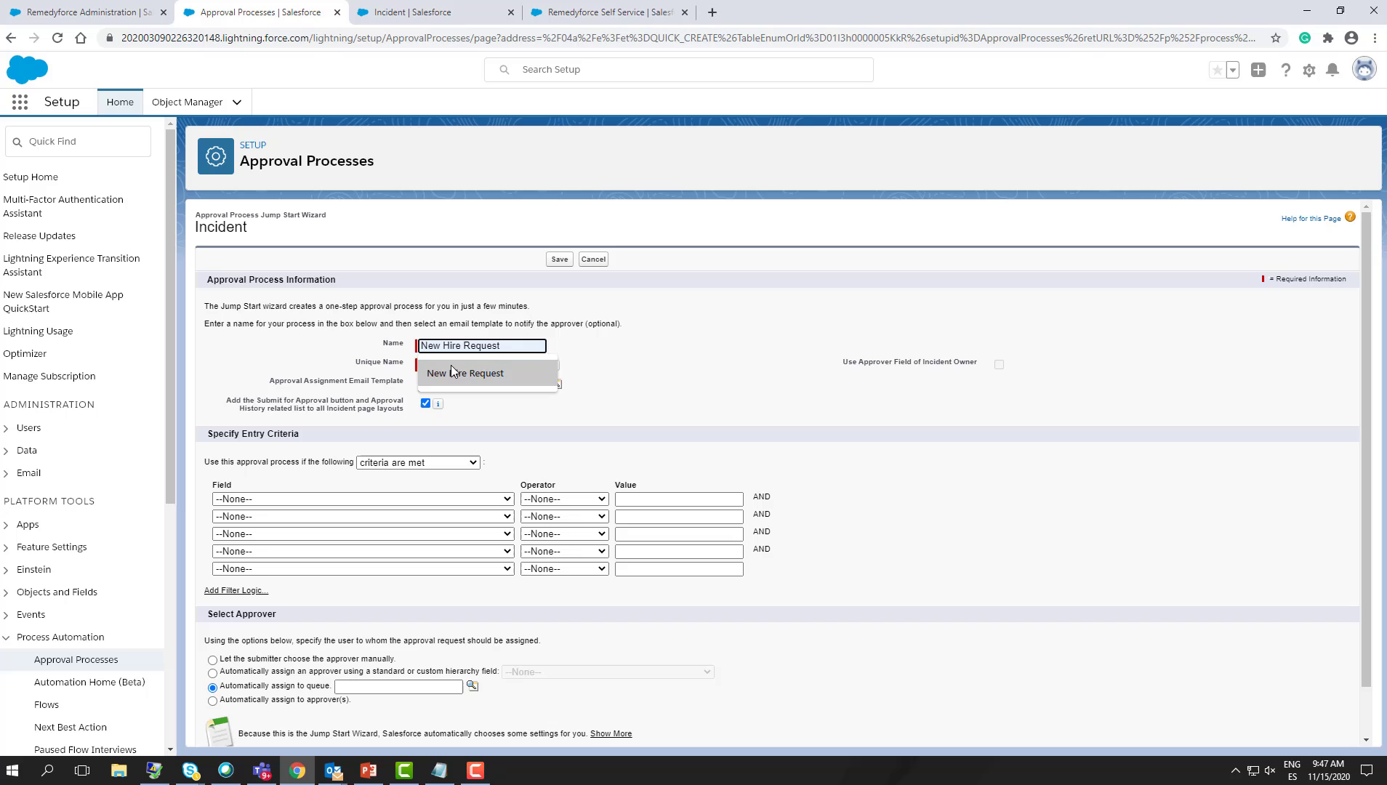
left_click(466, 373)
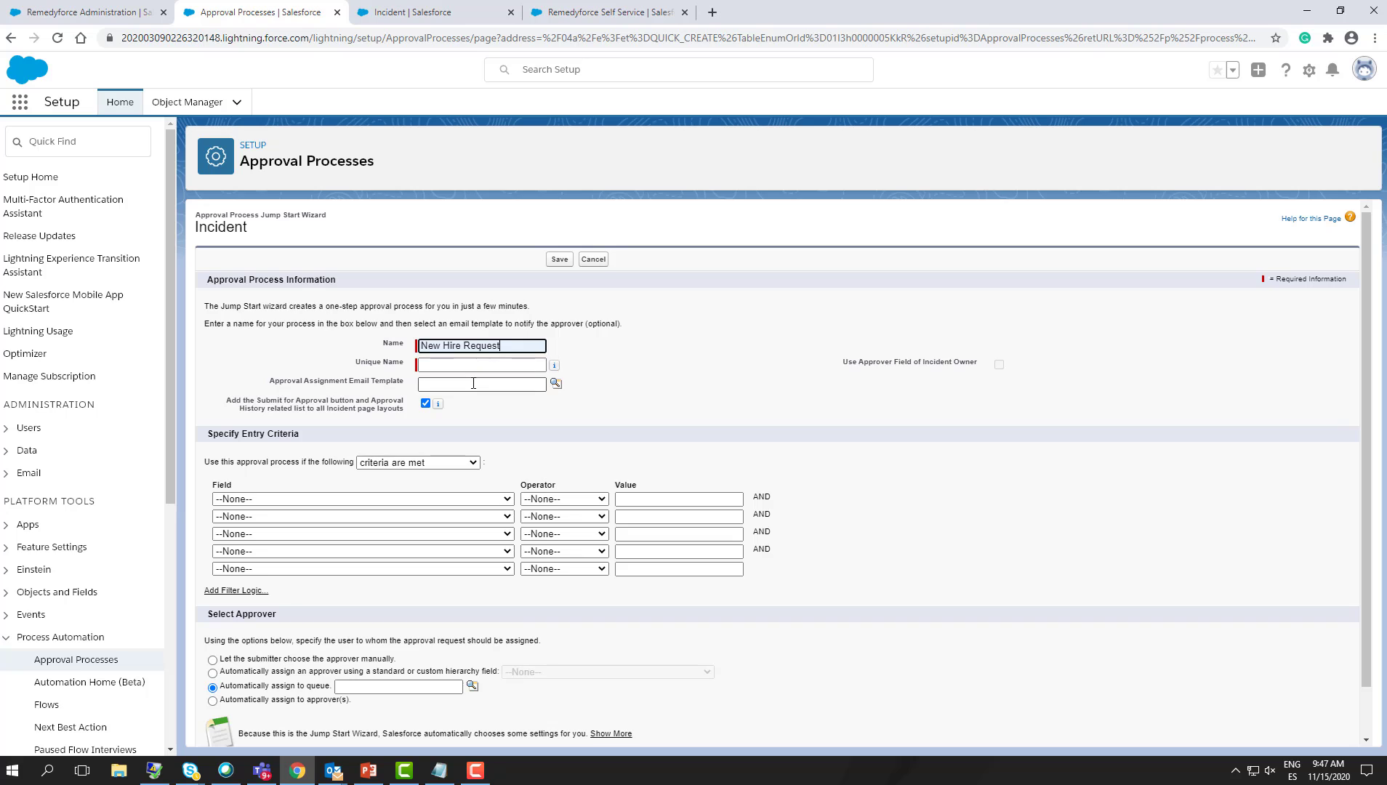
left_click(466, 364)
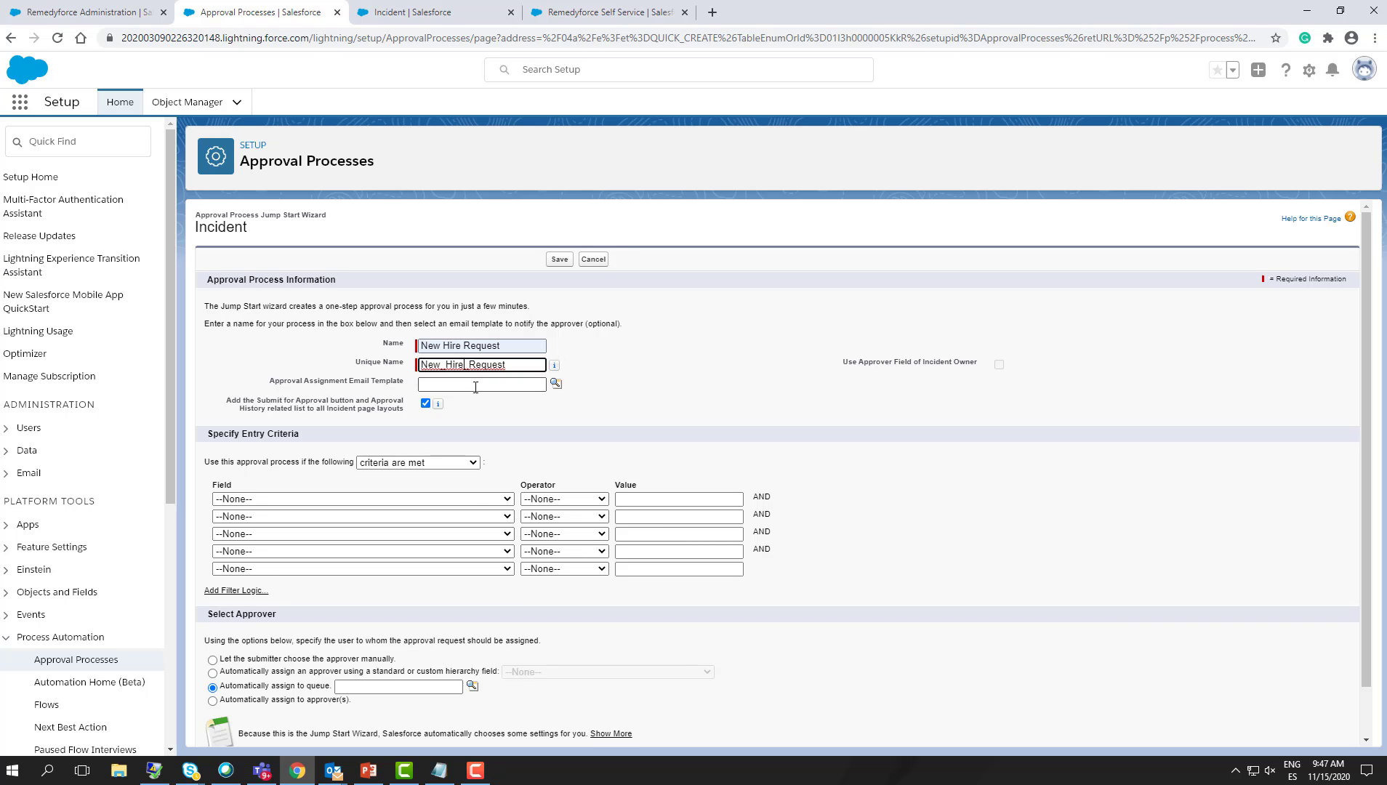
- Set the first entry criterion to Incident: Service Request Title equals New Hire Request
left_click(471, 498)
scroll(379, 583, "down", 10)
scroll(377, 583, "down", 15)
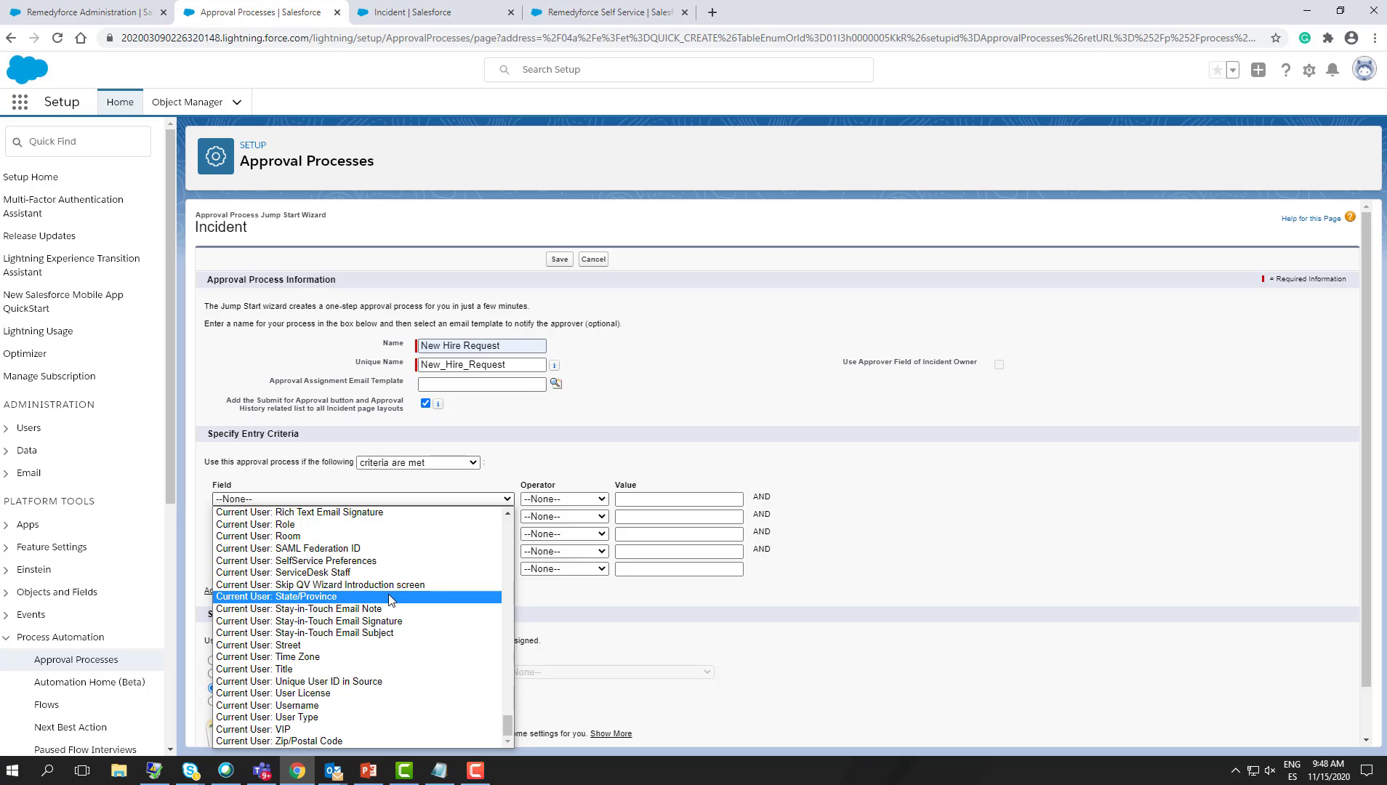
scroll(389, 600, "up", 3)
scroll(389, 600, "down", 3)
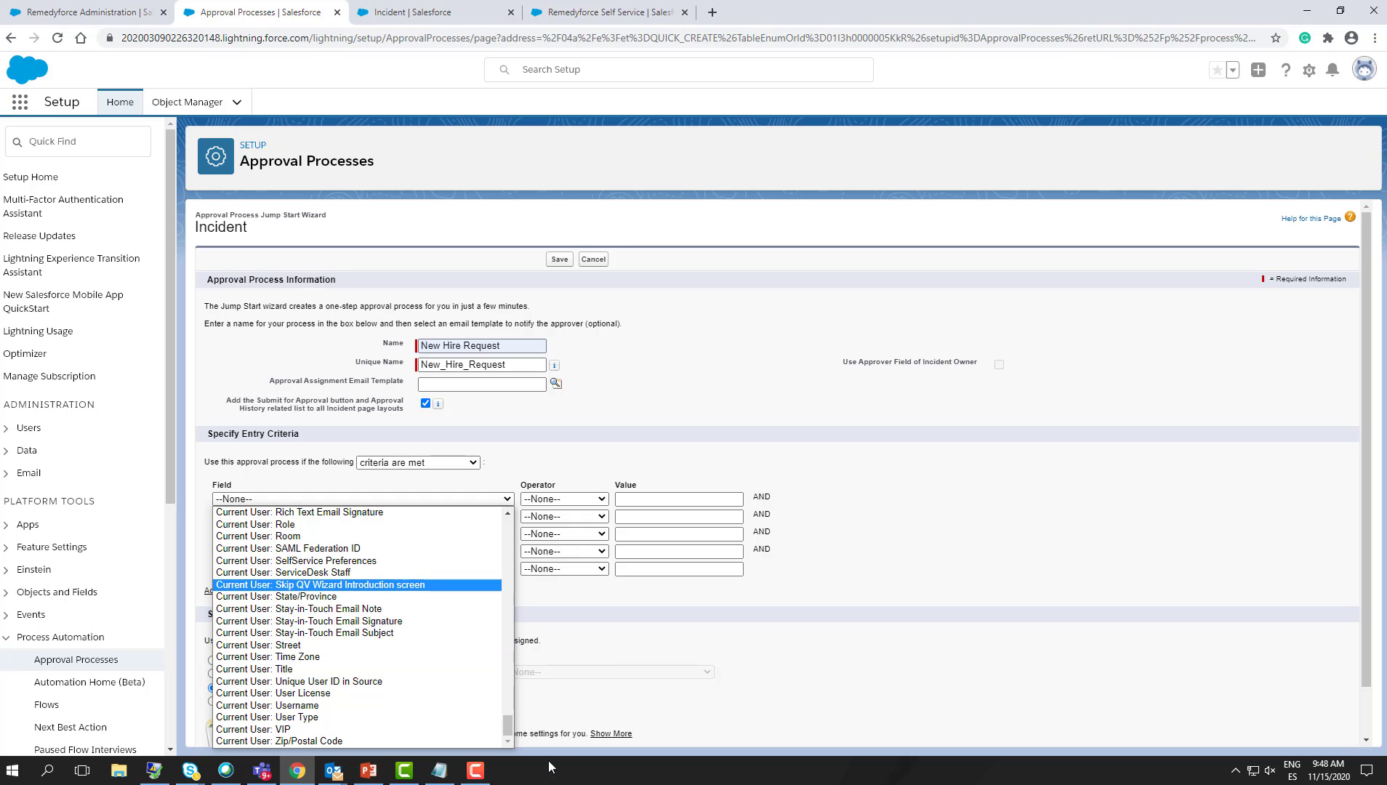
left_click_drag(510, 724, 516, 612)
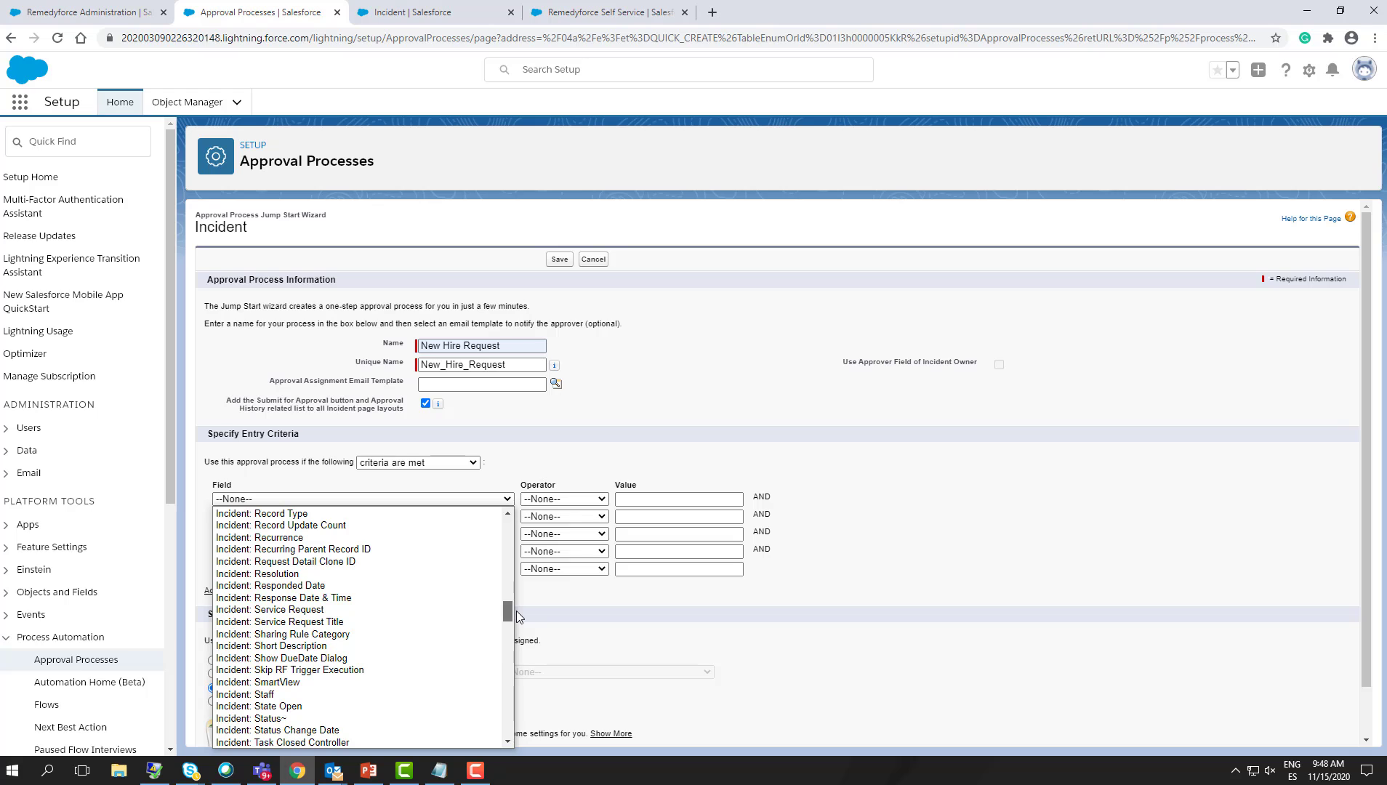
left_click(436, 621)
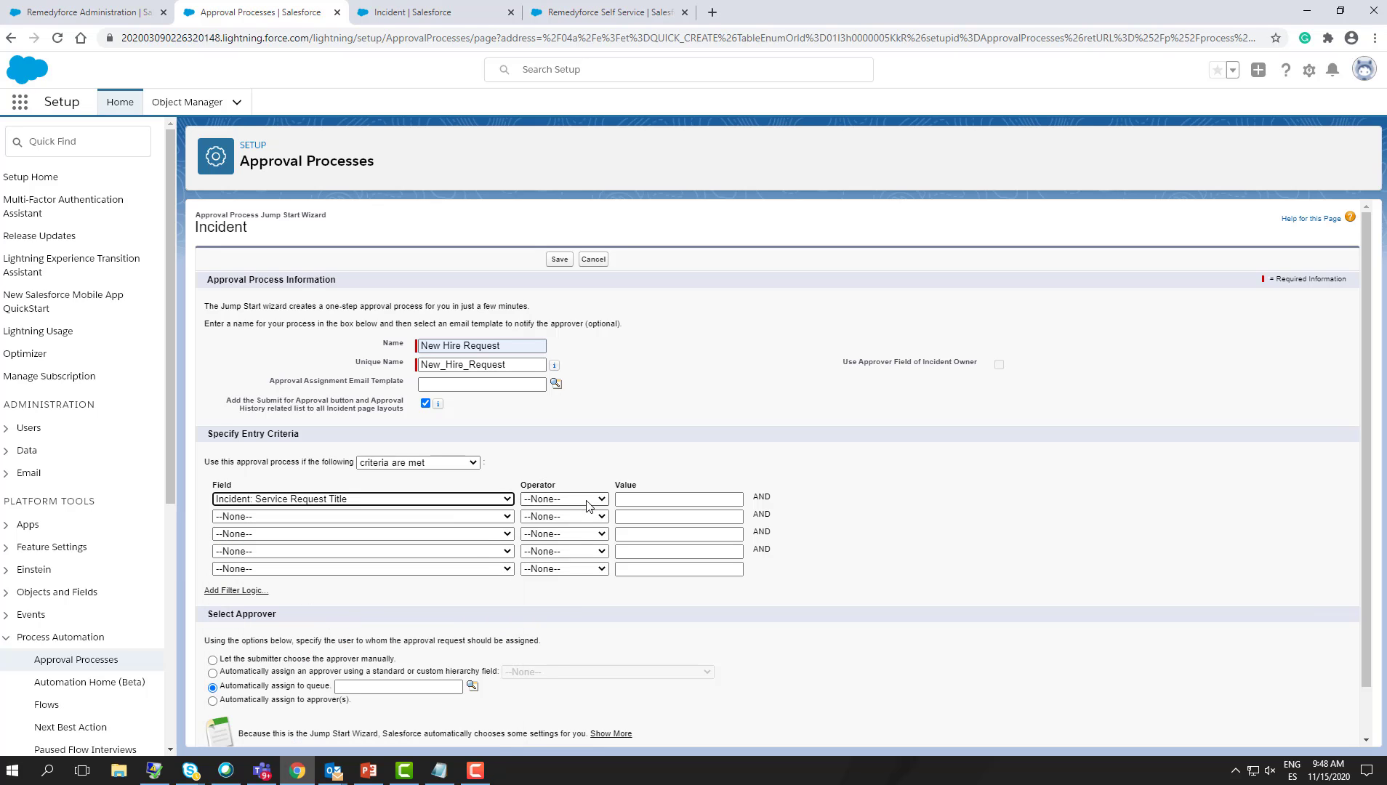
left_click(577, 501)
left_click(552, 523)
left_click(640, 501)
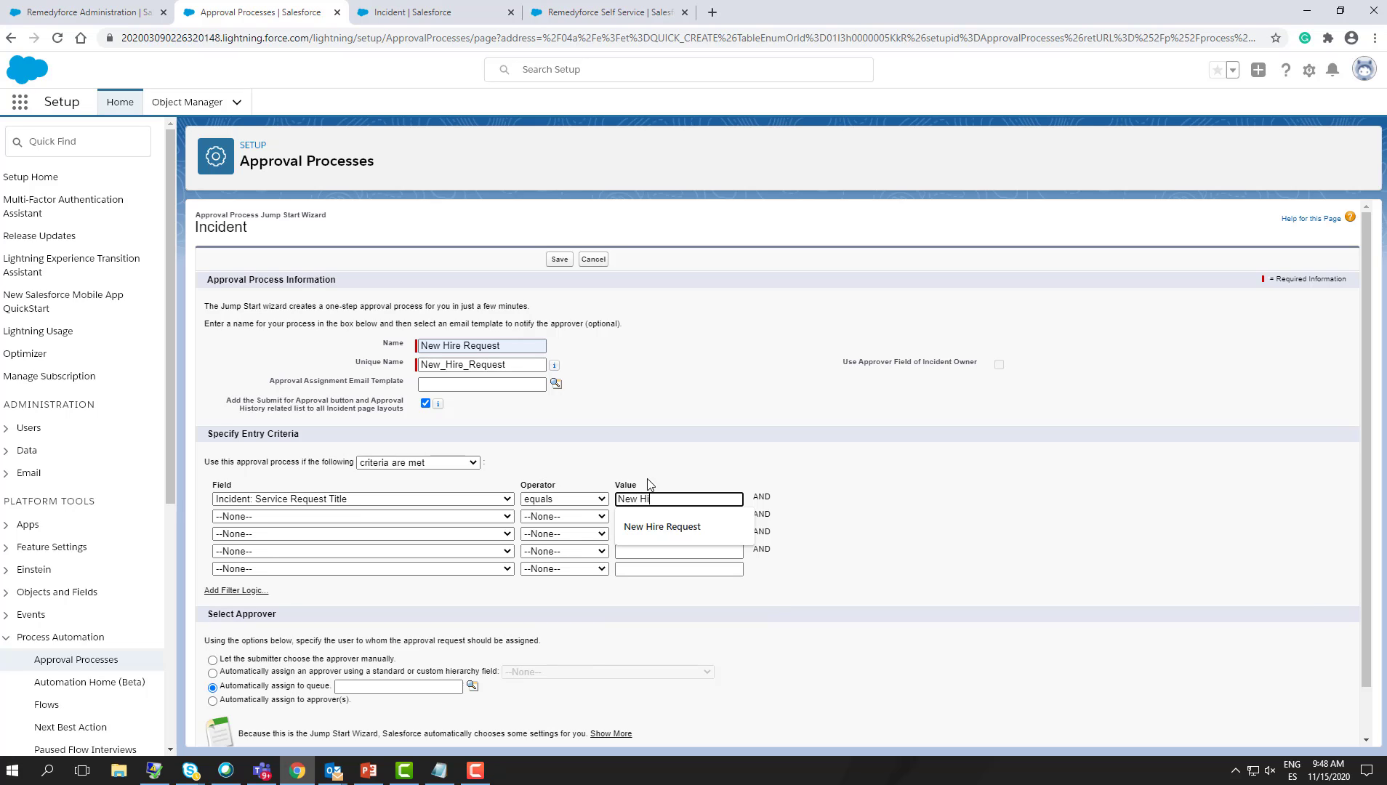
type("New Hire Request")
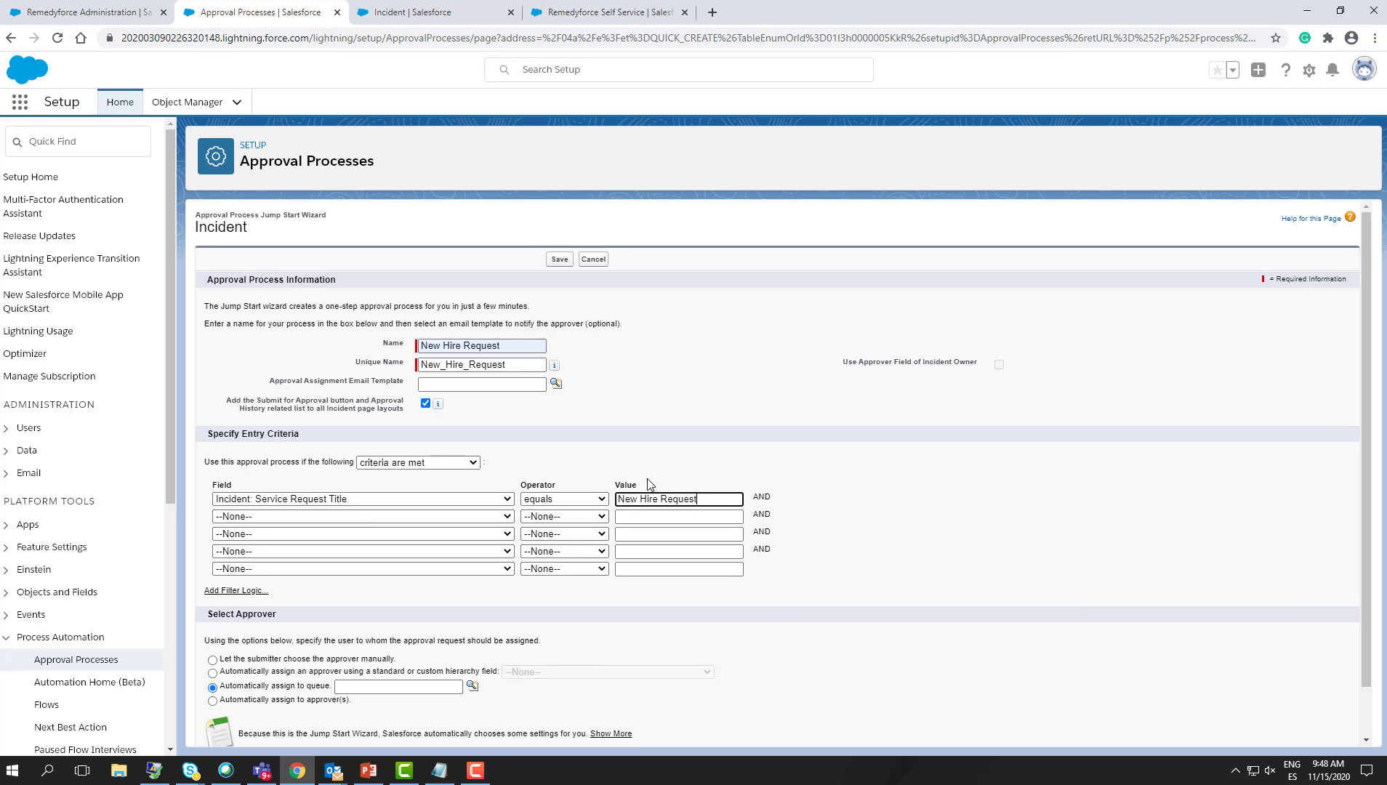
left_click(652, 596)
- Assign the approval automatically to an approver of type Related User, using the Manager Name field
scroll(652, 596, "down", 1)
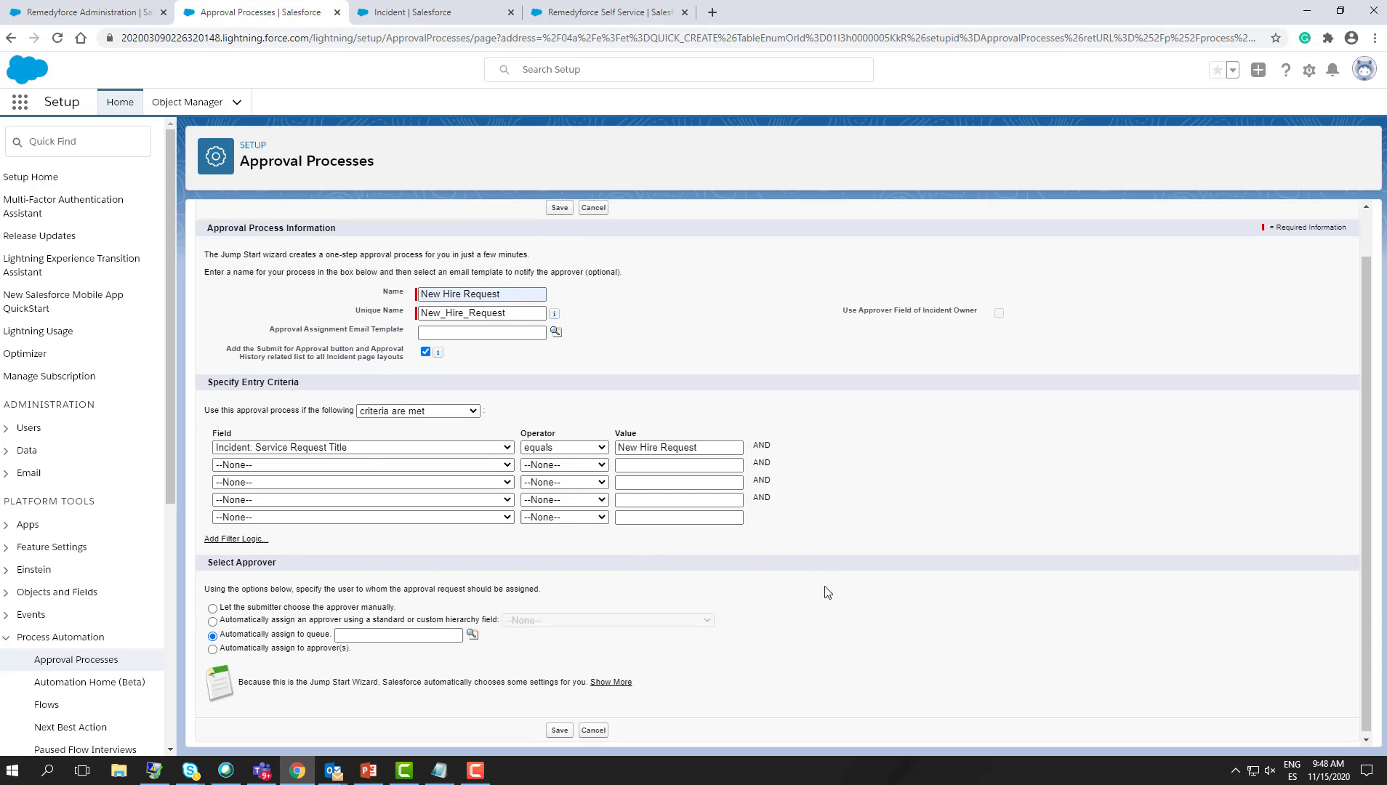
left_click(297, 644)
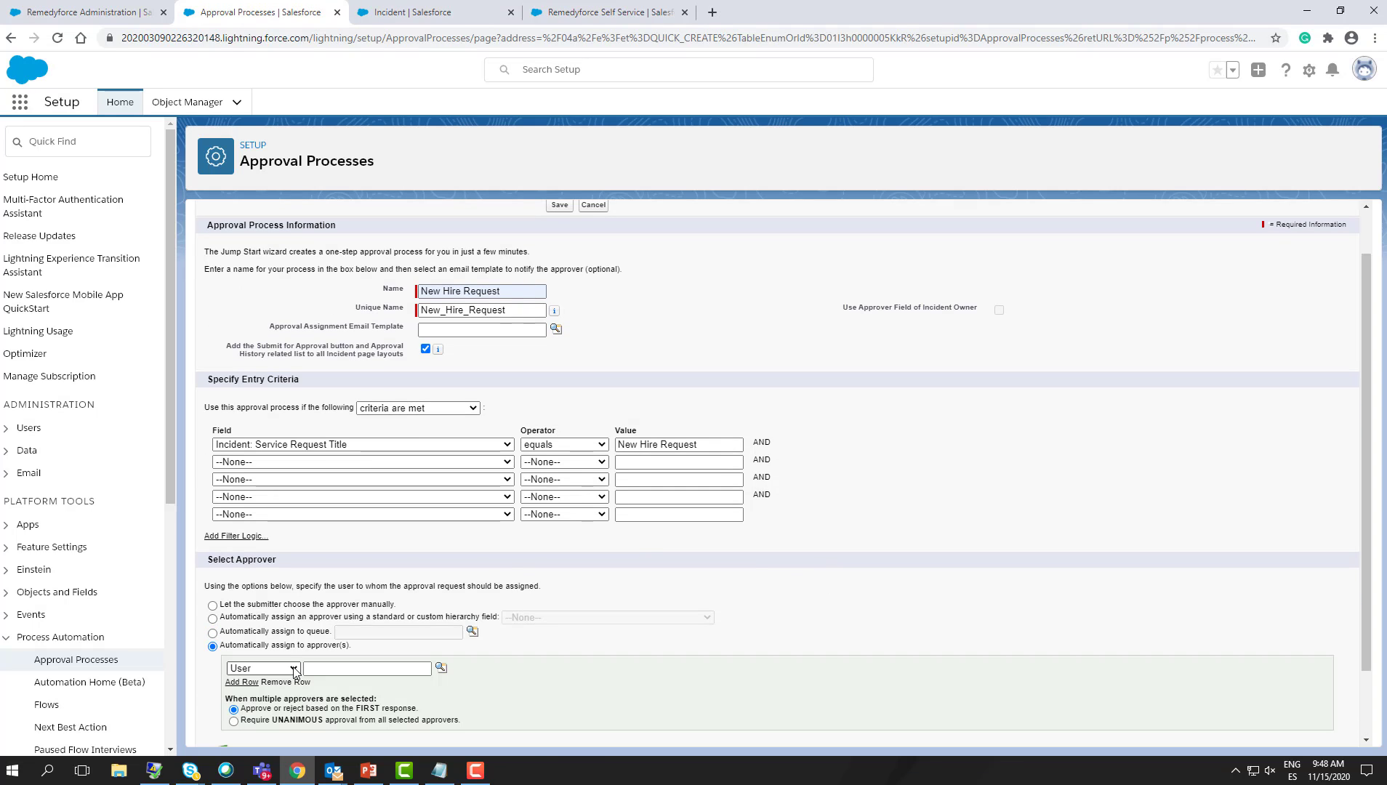
left_click(287, 669)
left_click(274, 704)
left_click(352, 669)
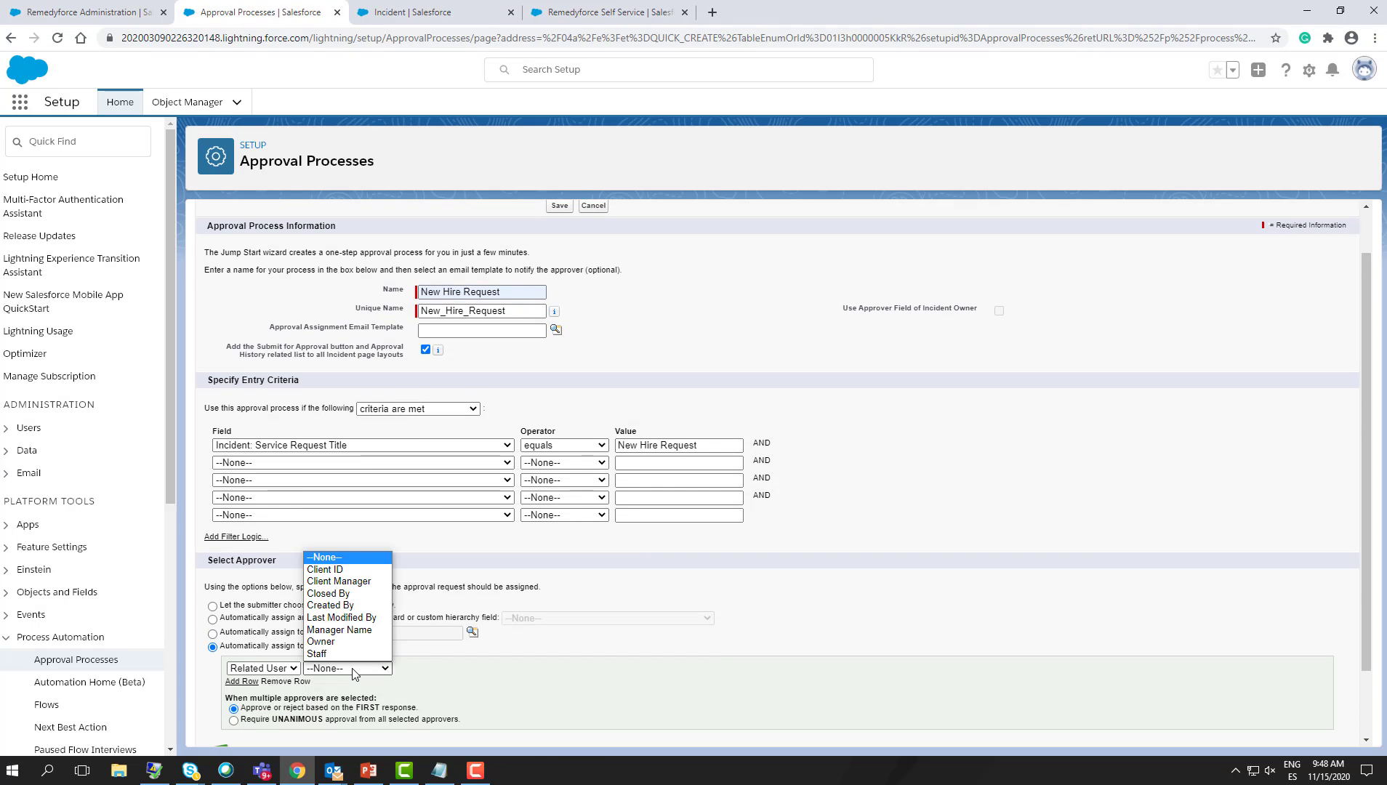
left_click(339, 630)
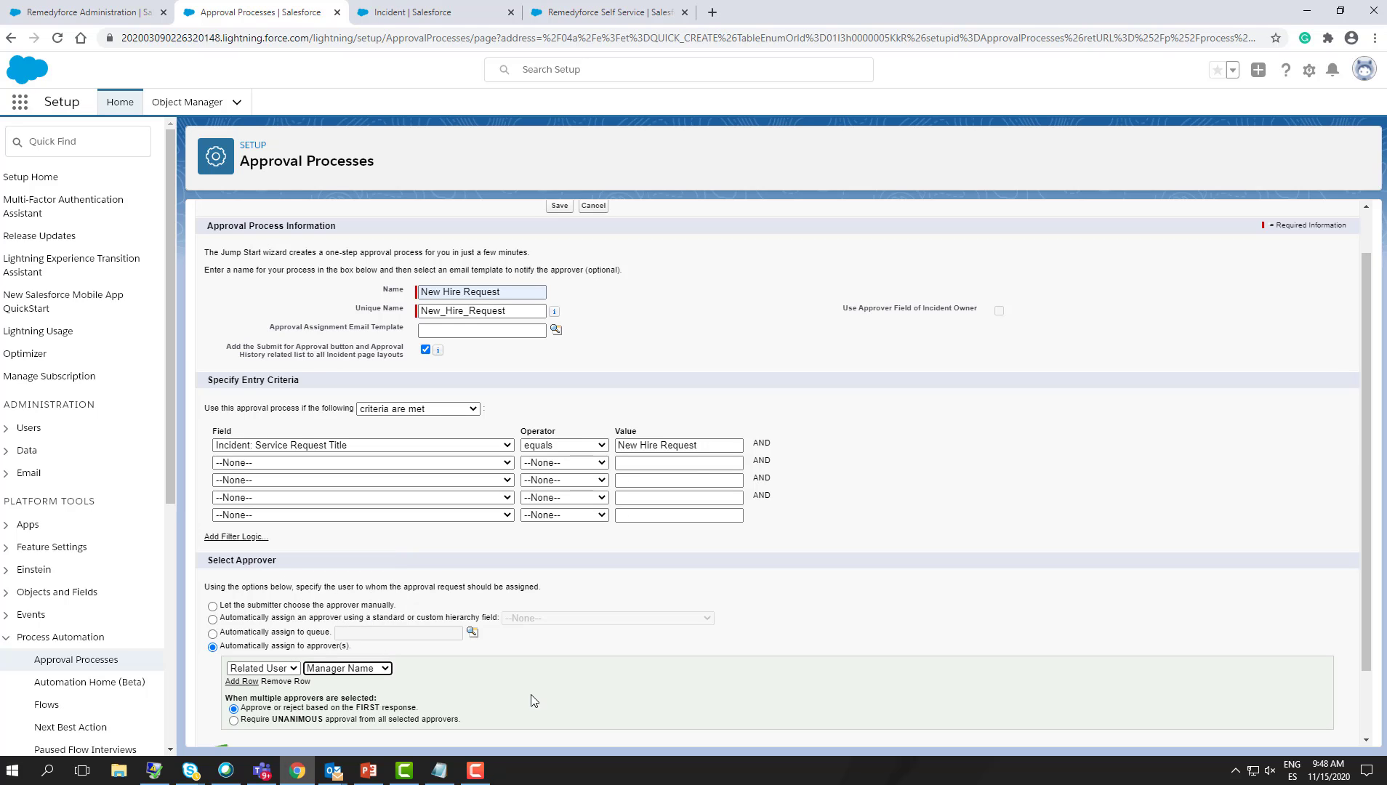
- Save the New Hire Request approval process and open its detail page
scroll(521, 693, "down", 1)
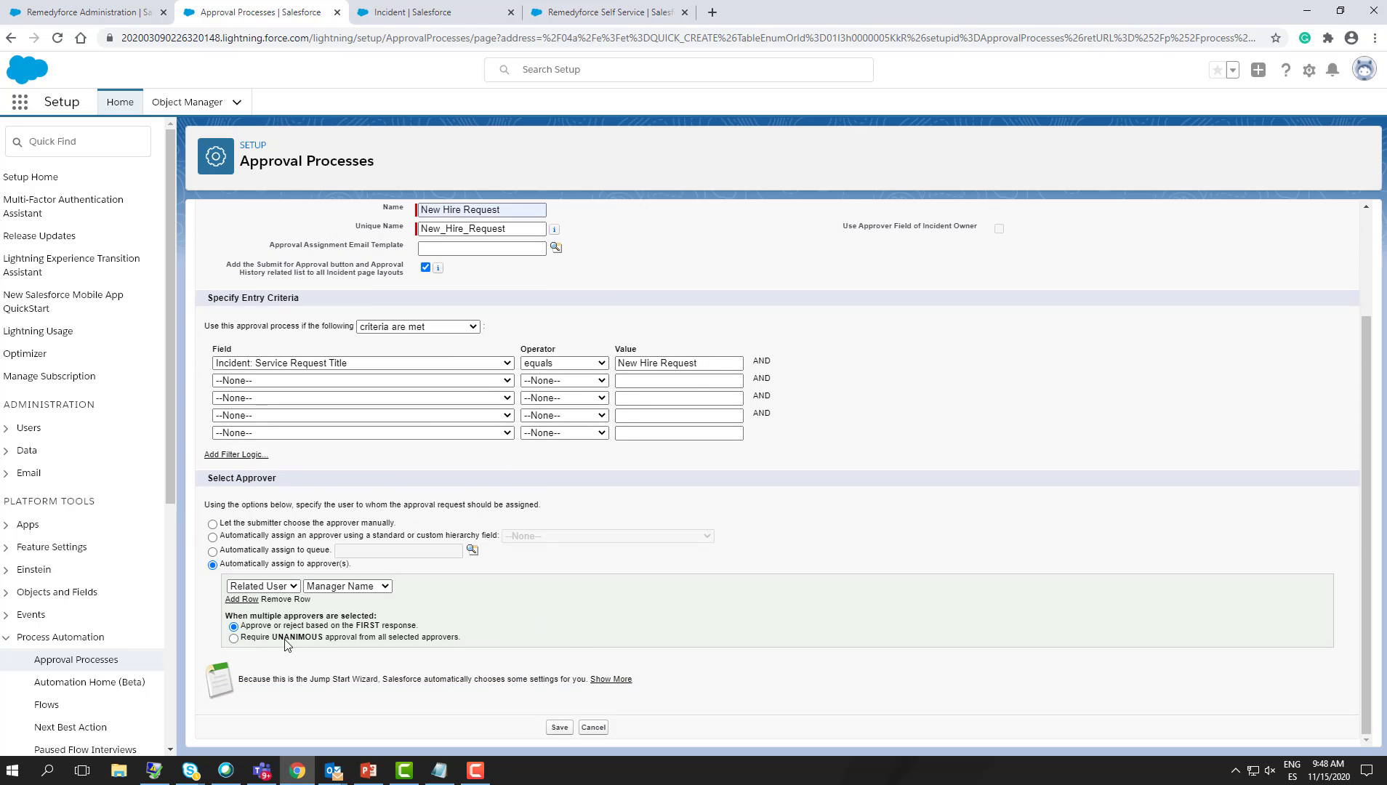
left_click(558, 728)
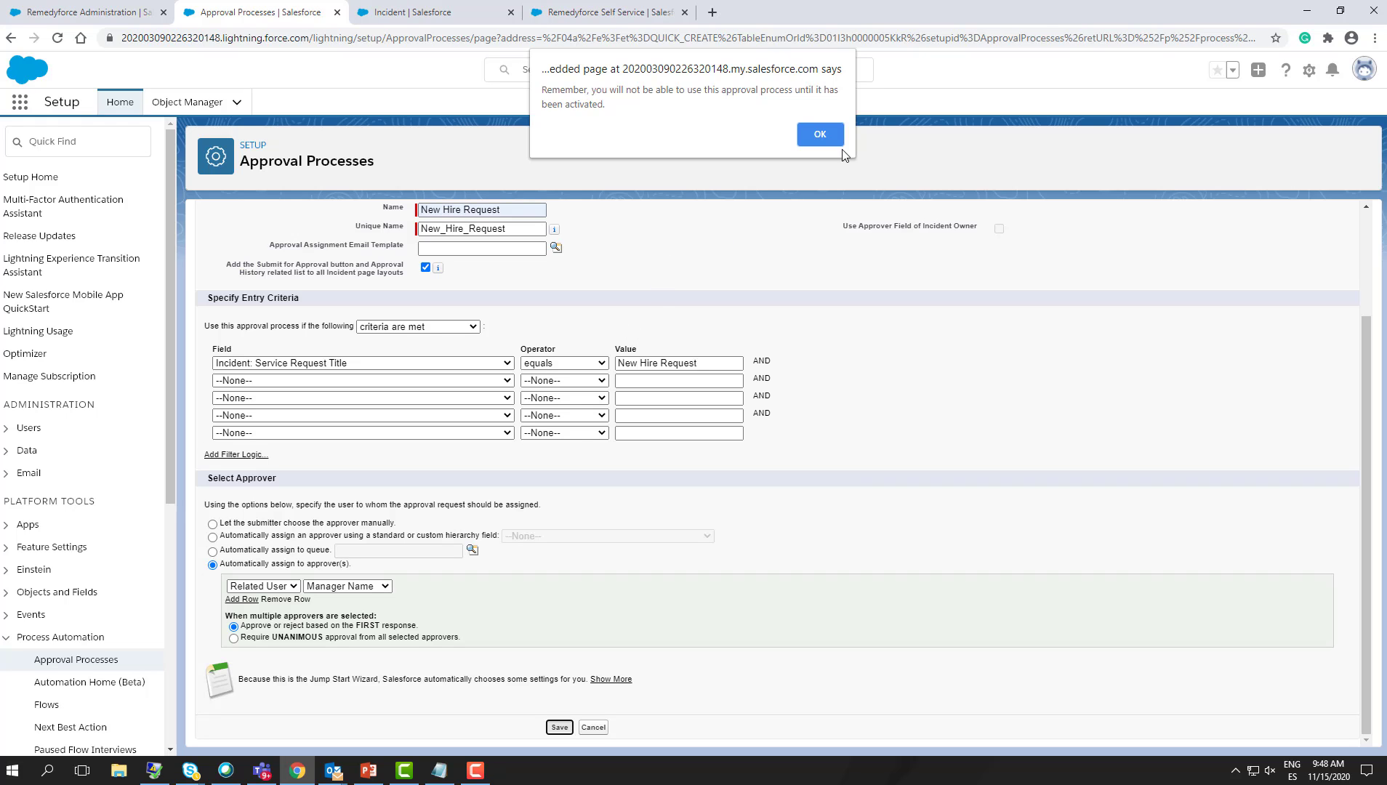
left_click(819, 135)
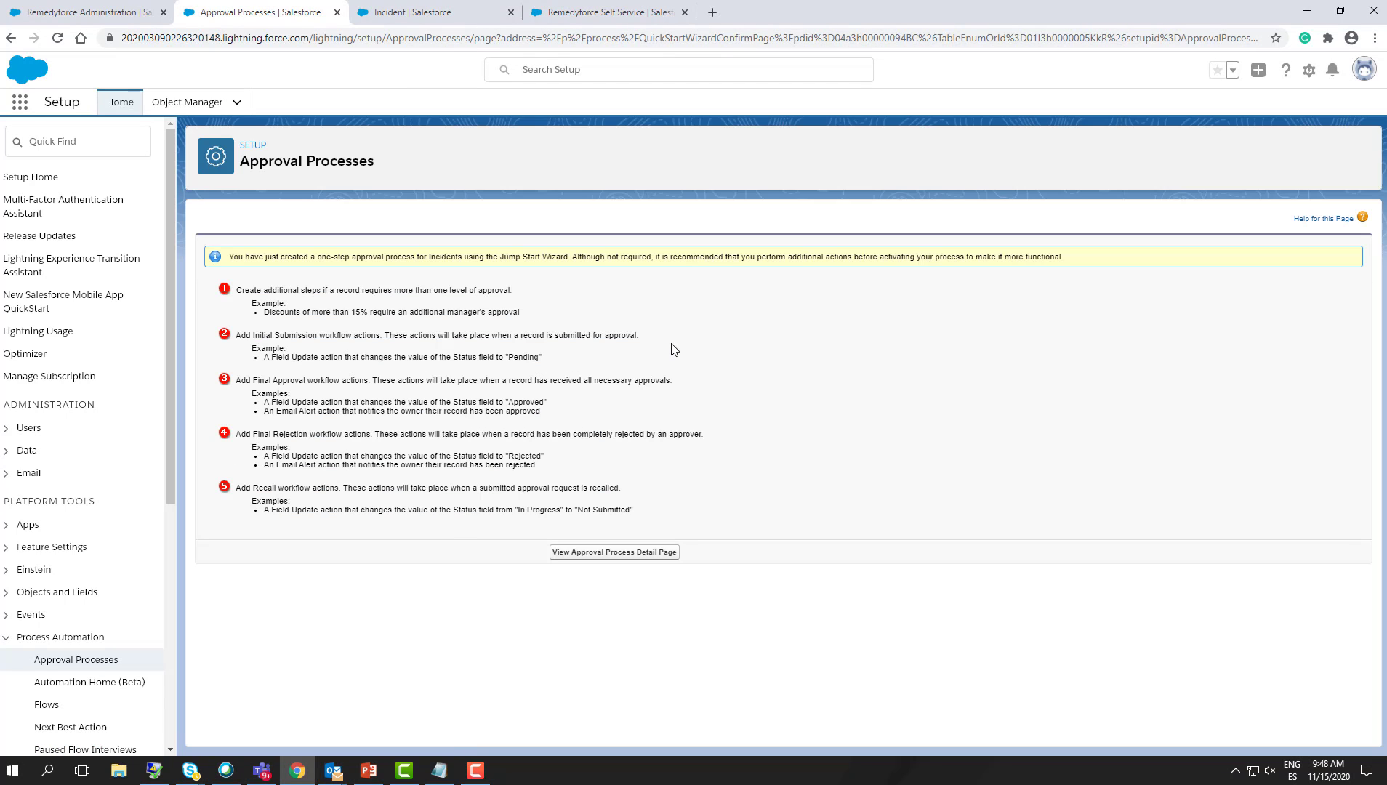
left_click(643, 558)
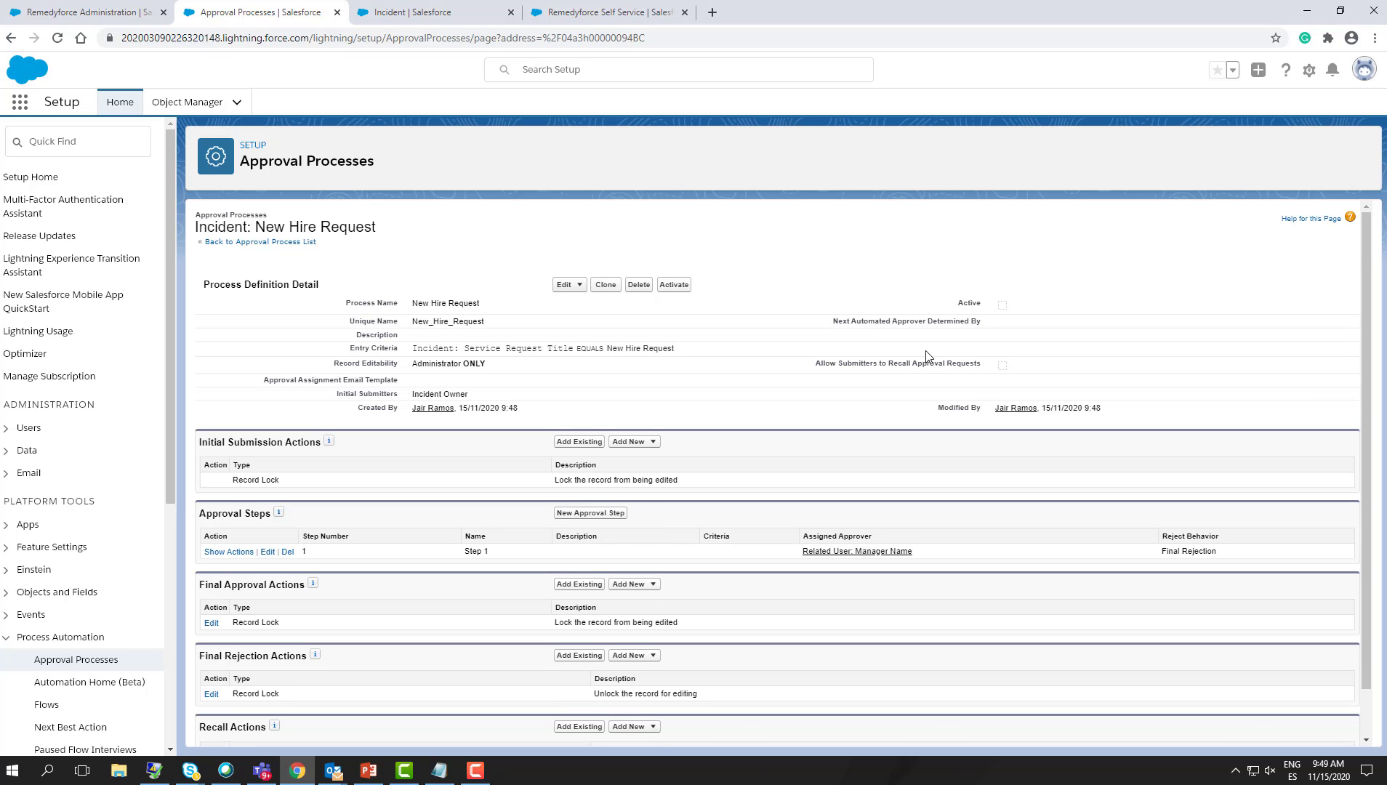
- Add approval step 2 to the process, named Human Resources Manager with the unique name Human_Resources_Manager
scroll(927, 356, "down", 1)
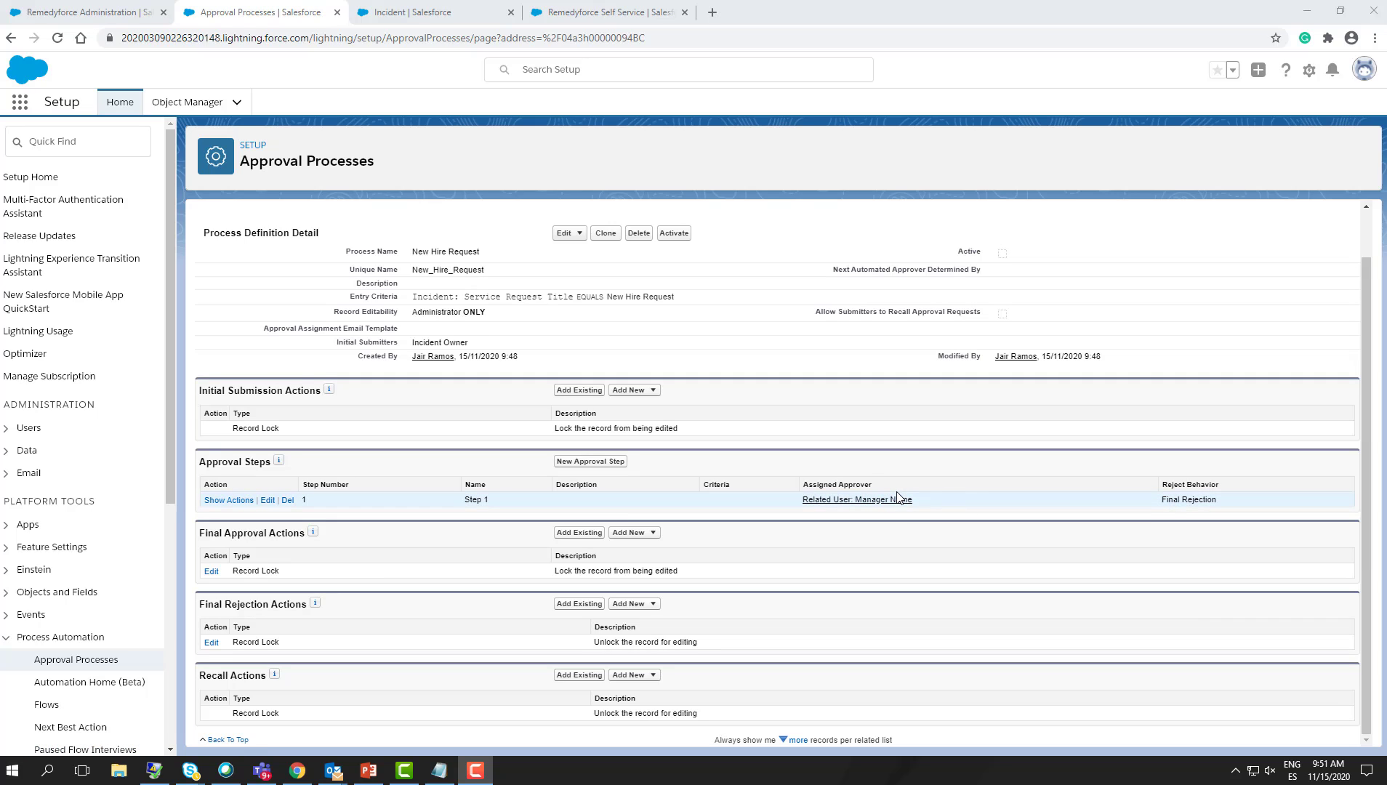
left_click(609, 469)
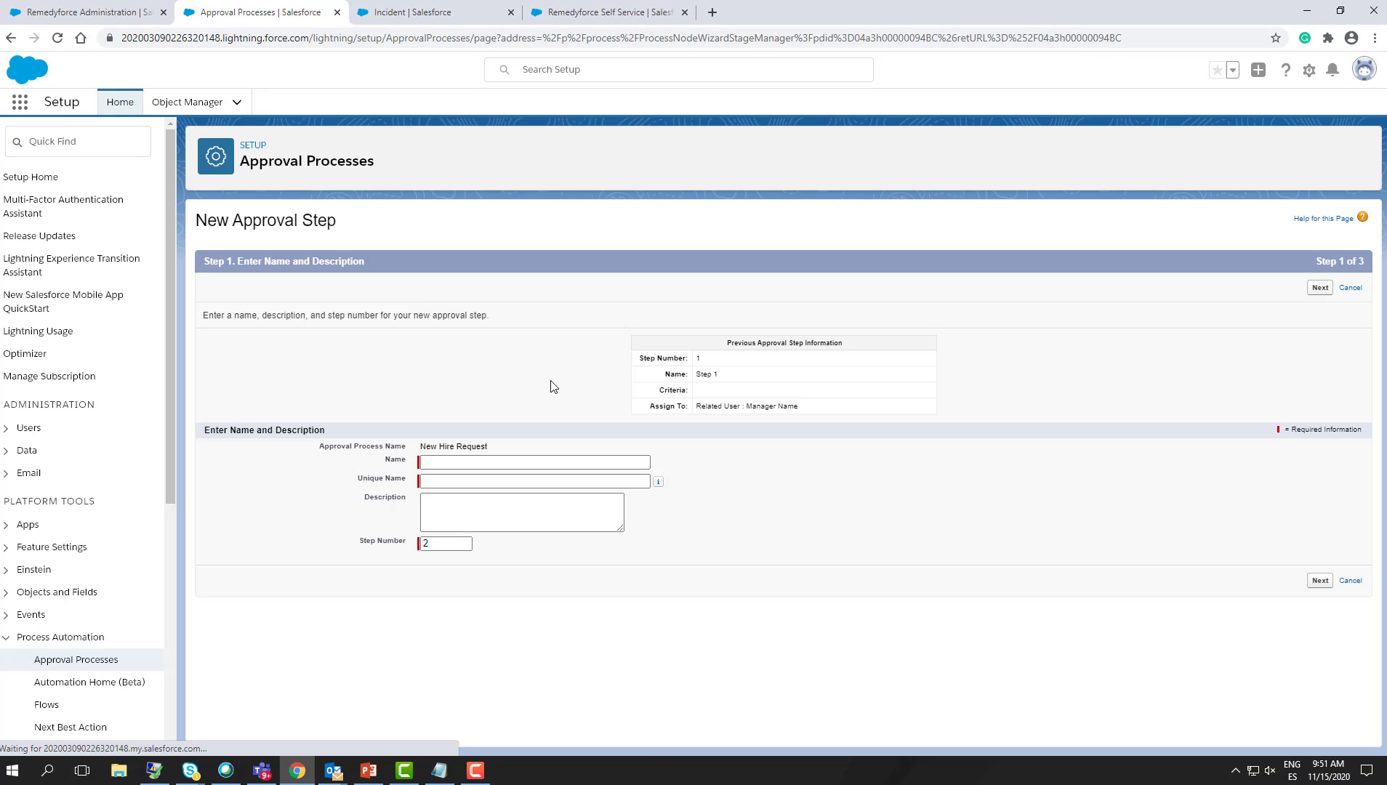
left_click(532, 463)
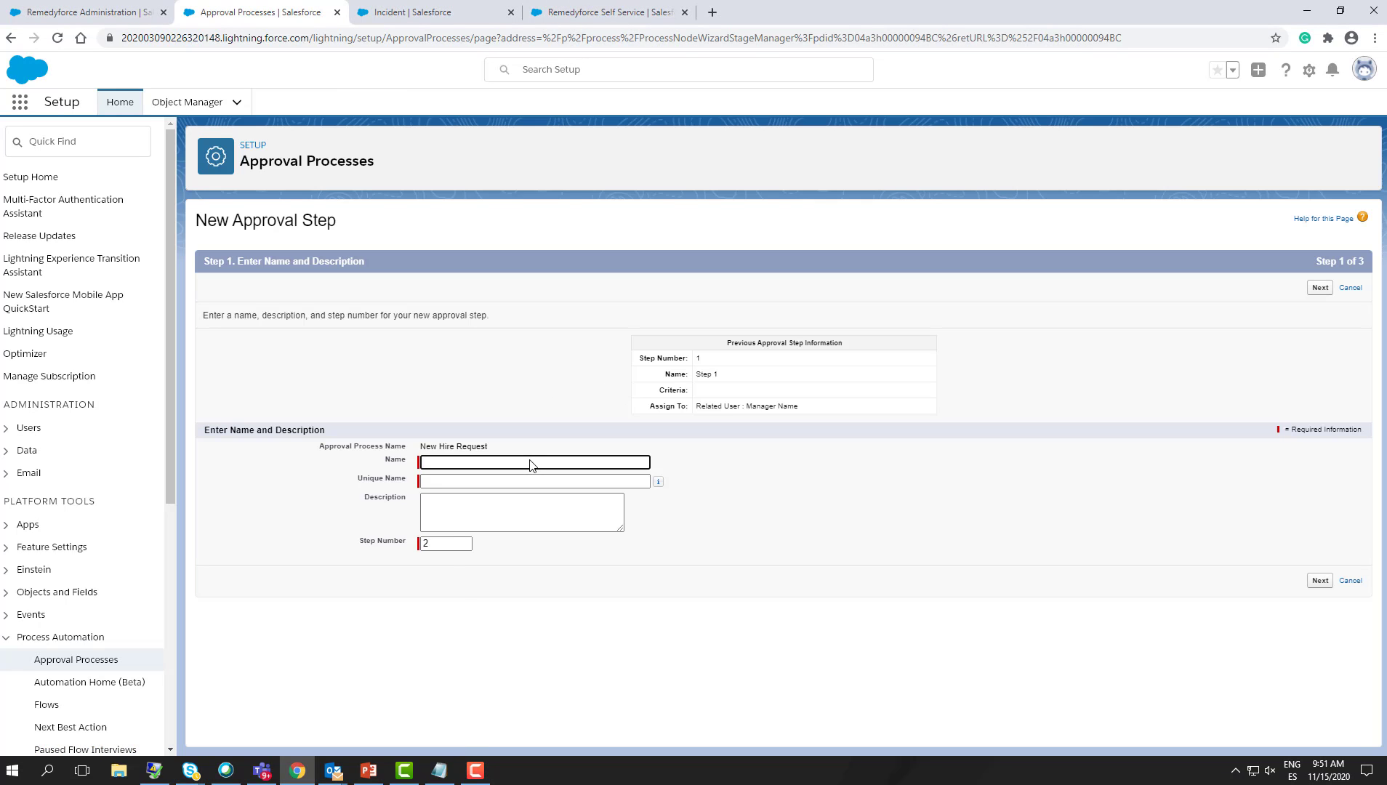
left_click(531, 464)
type("Huma")
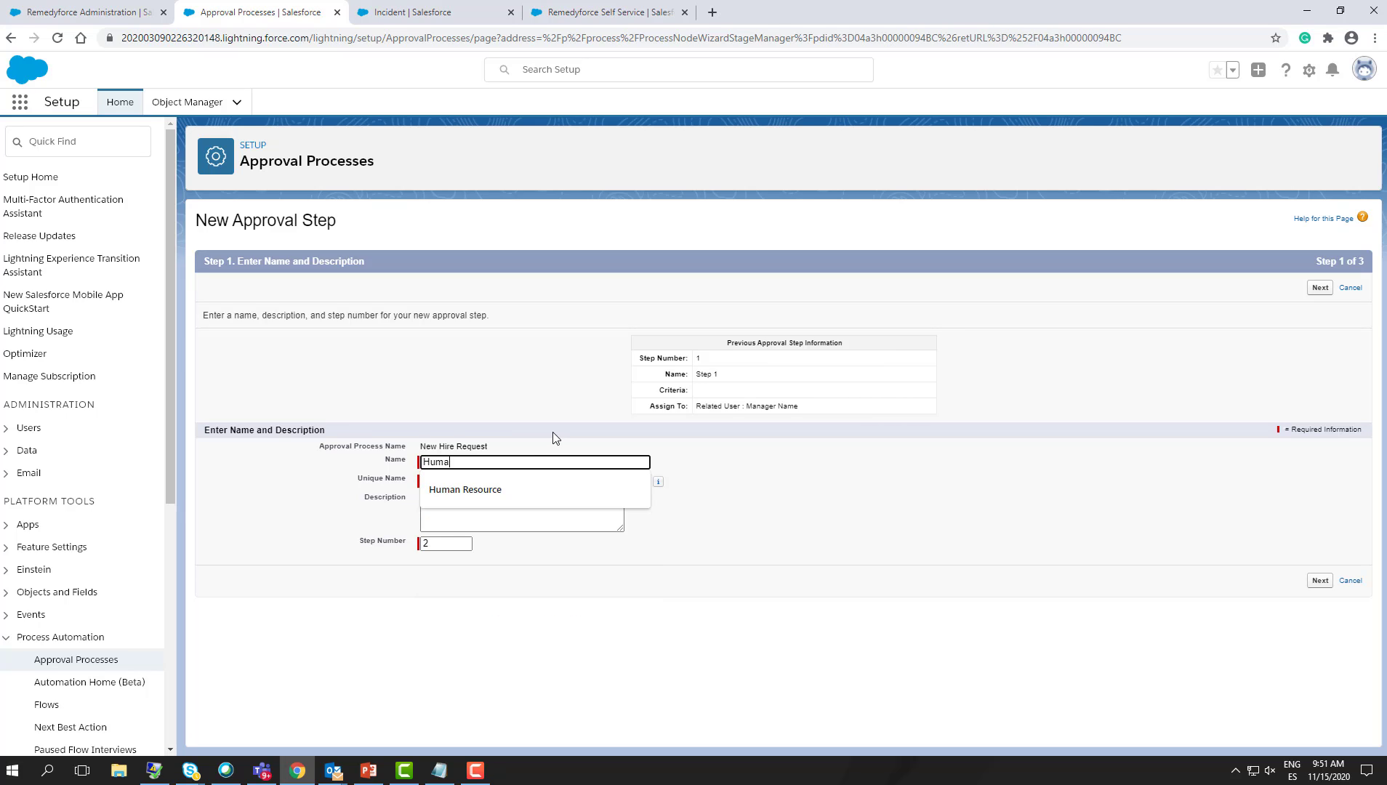
type("n Resources")
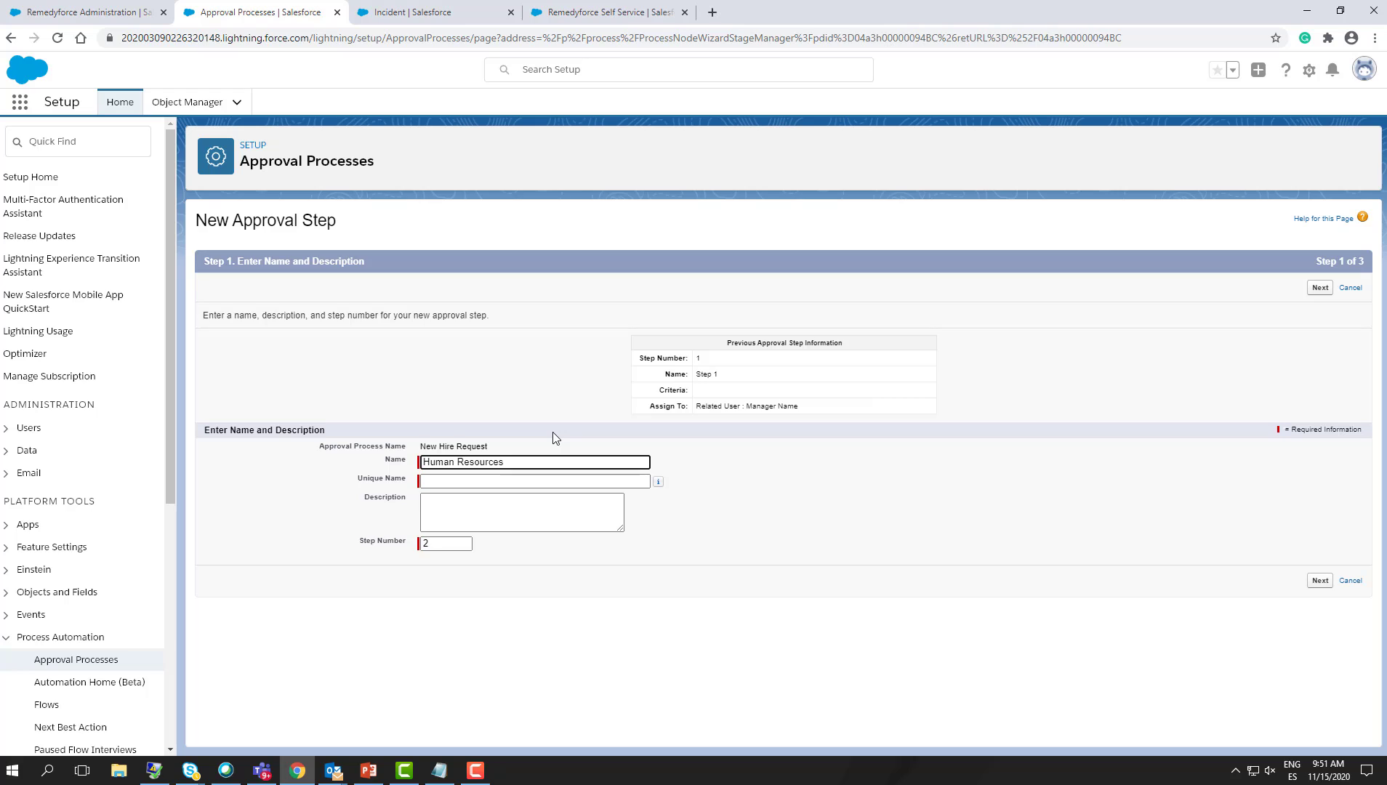
type(" Manager")
left_click(529, 482)
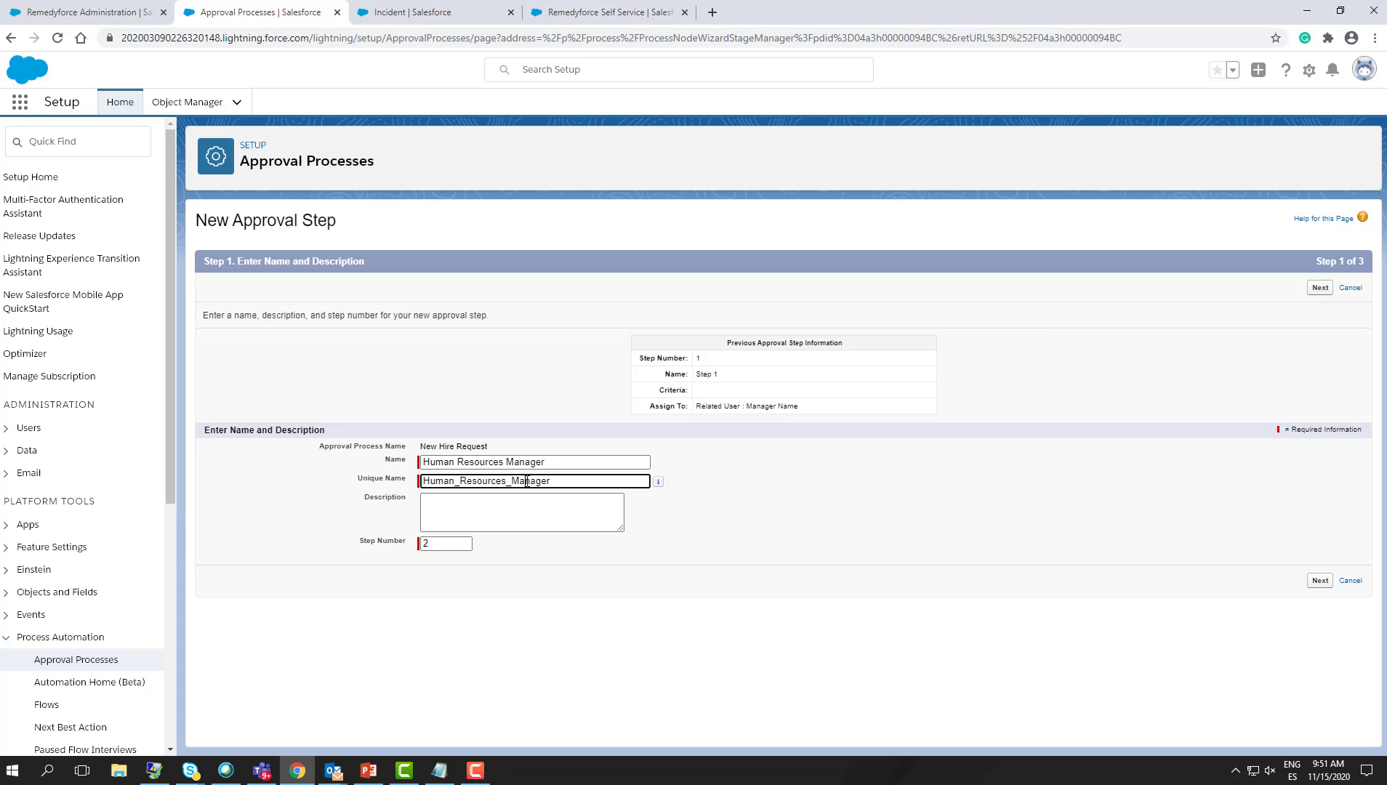
left_click(526, 510)
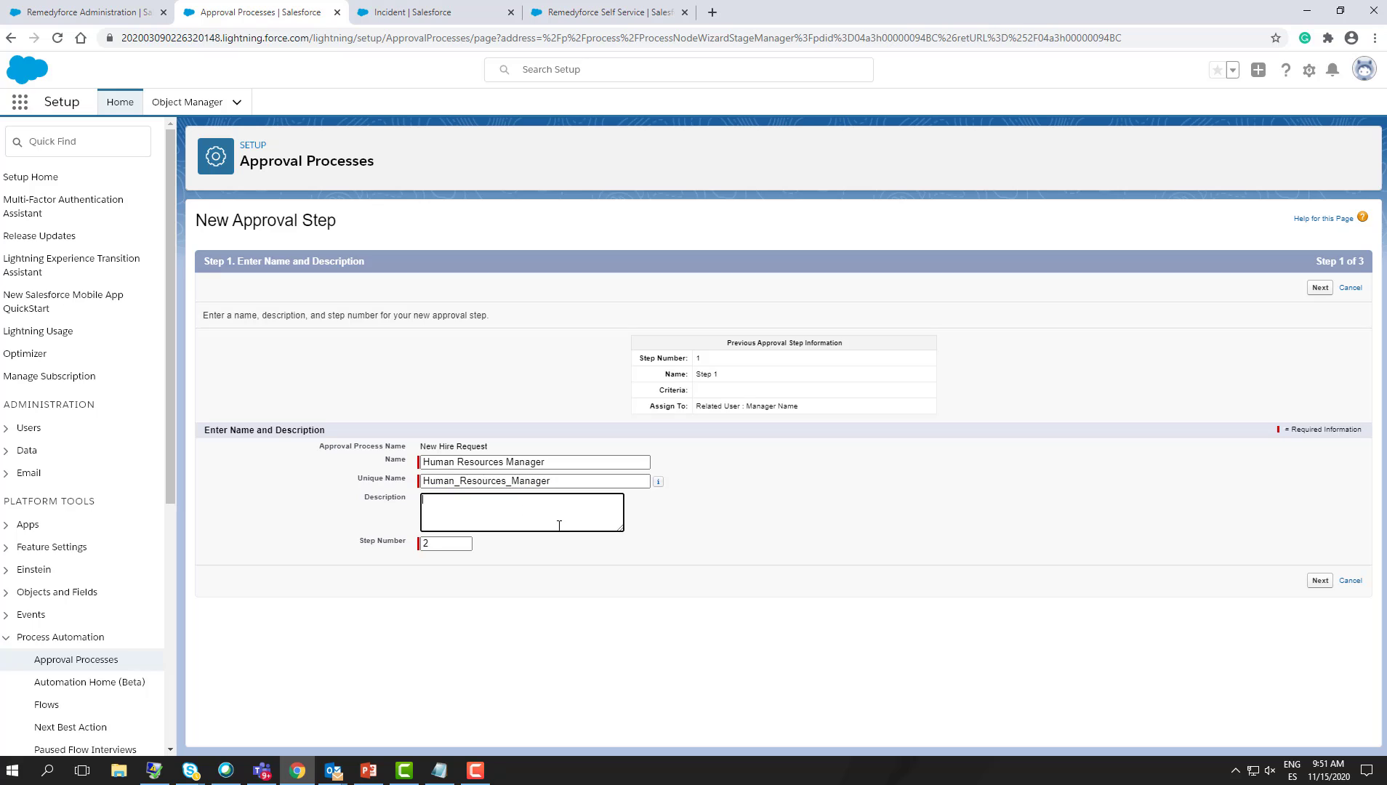
left_click(1321, 580)
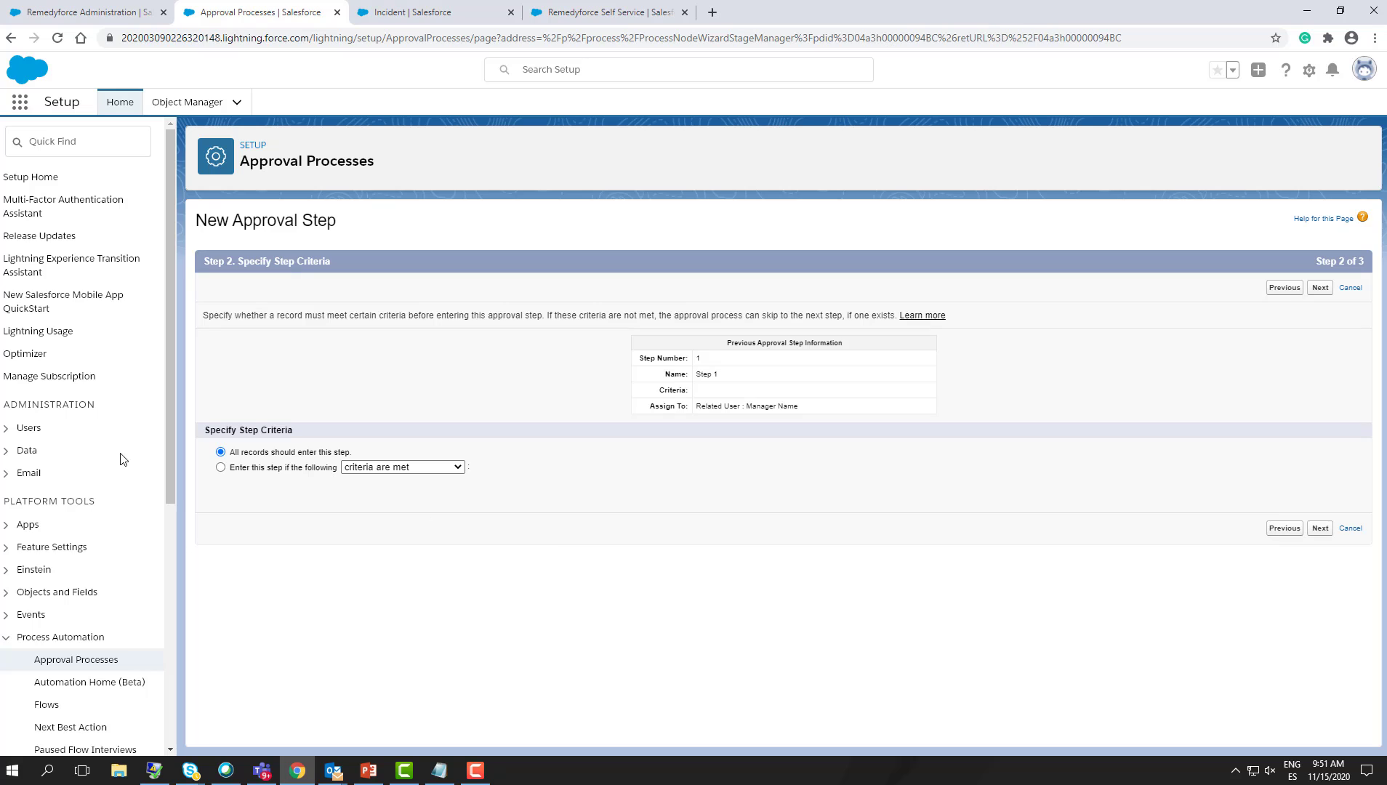
- Let all records enter the step, assign it automatically to the user with the Human Resource role, and save it
left_click(1320, 529)
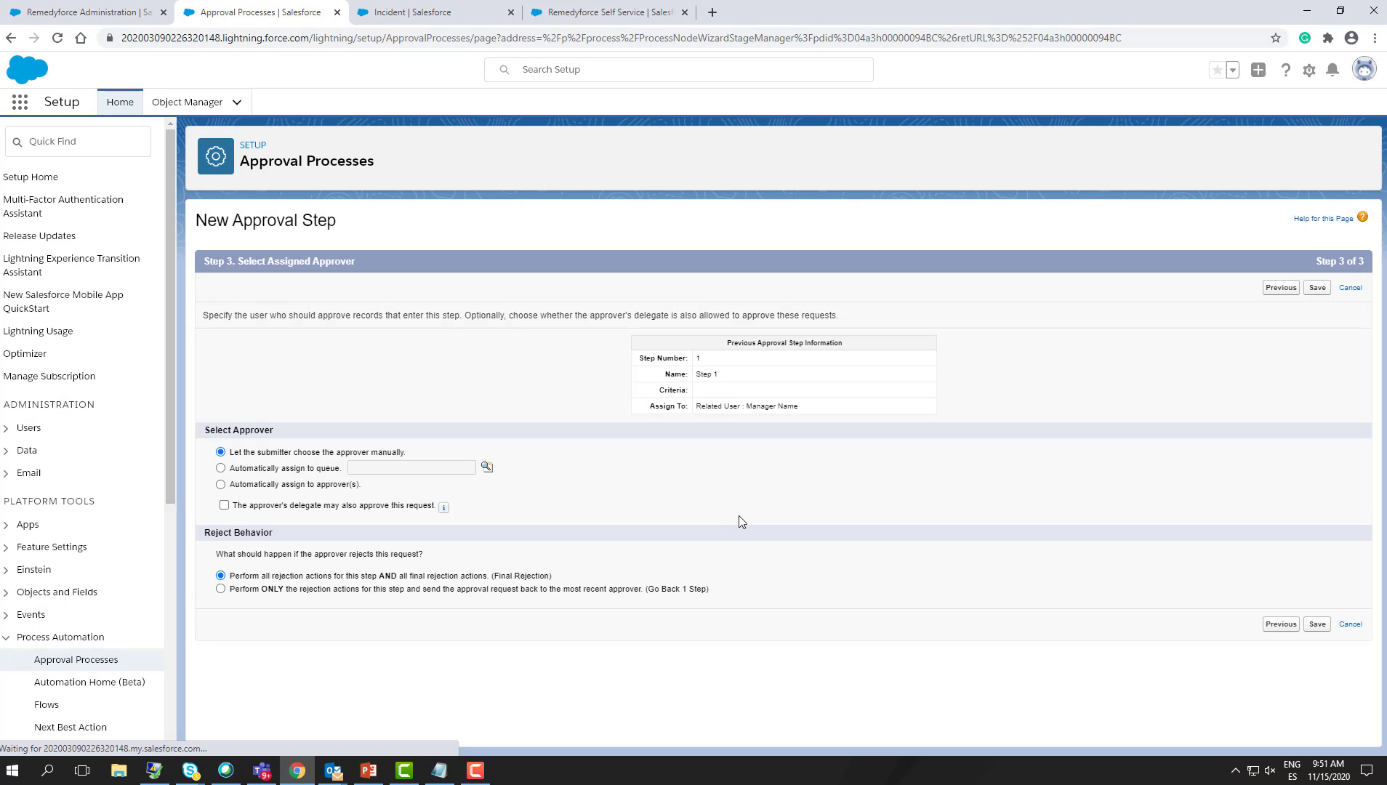
left_click(347, 493)
left_click(385, 506)
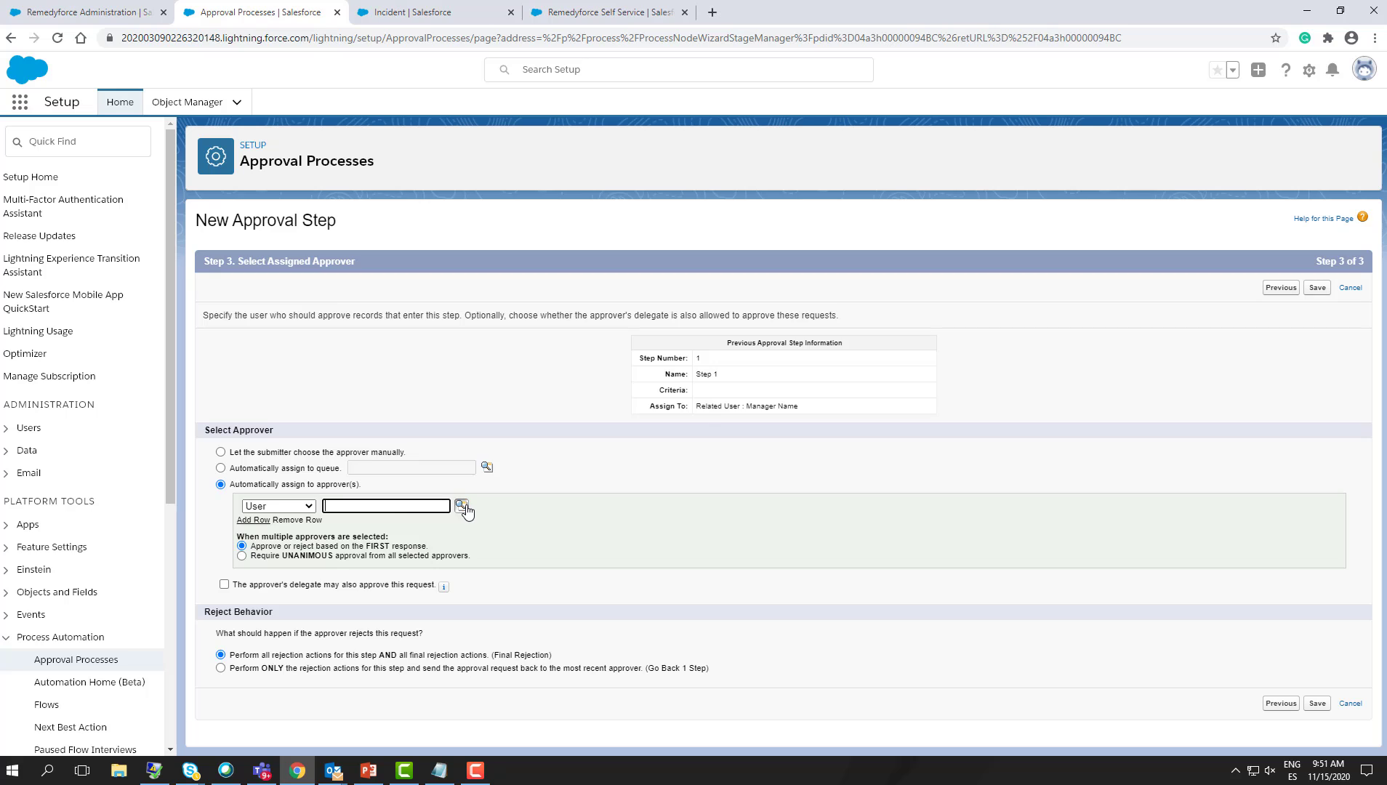
left_click(463, 506)
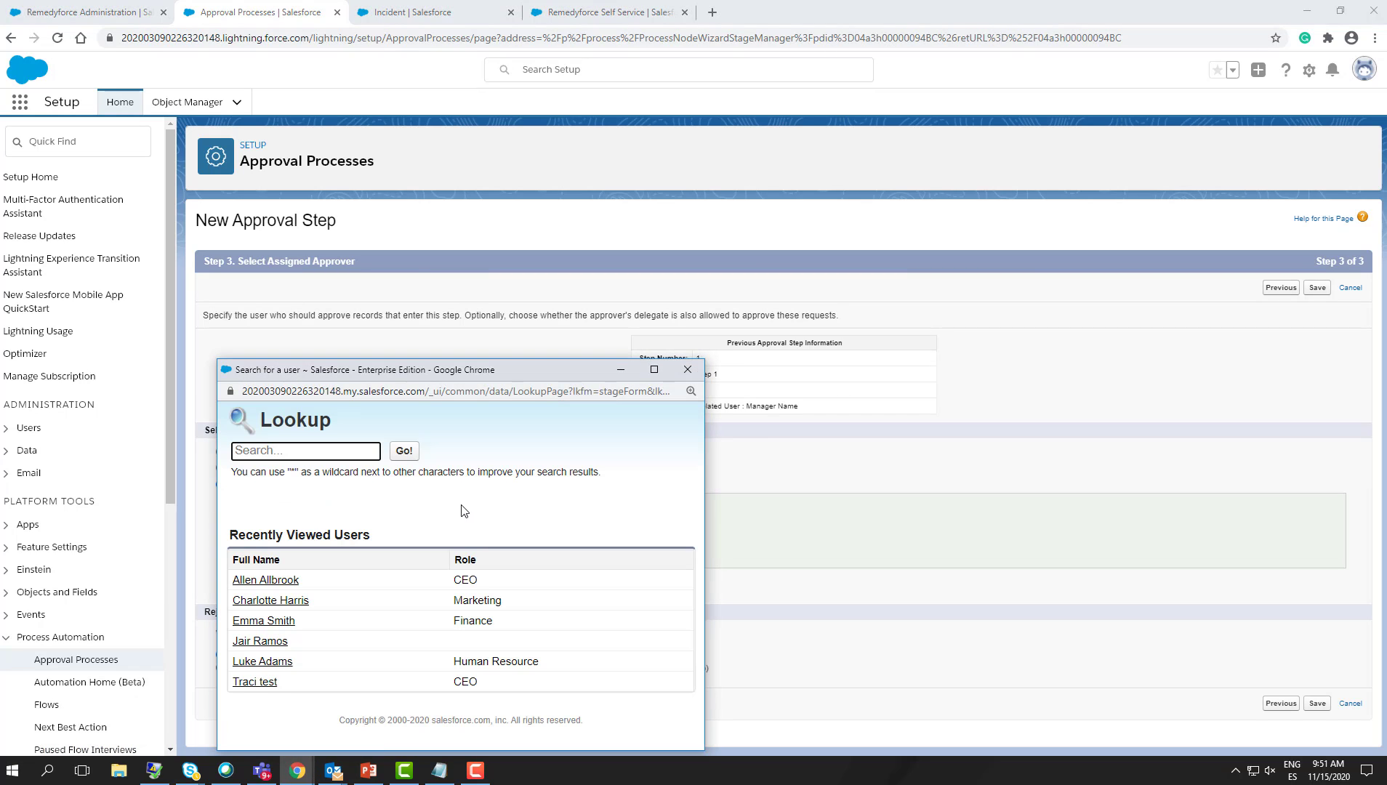
left_click(263, 662)
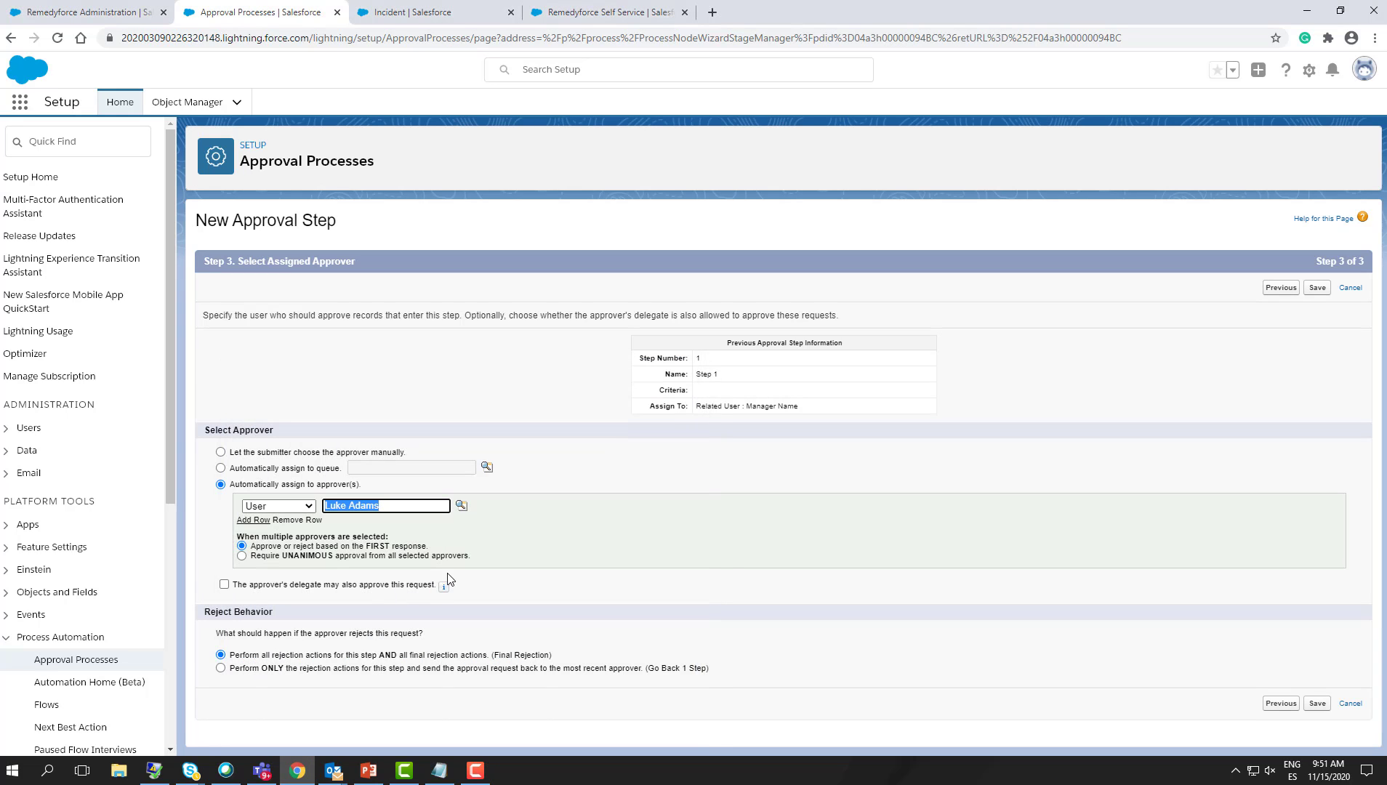
left_click(1315, 703)
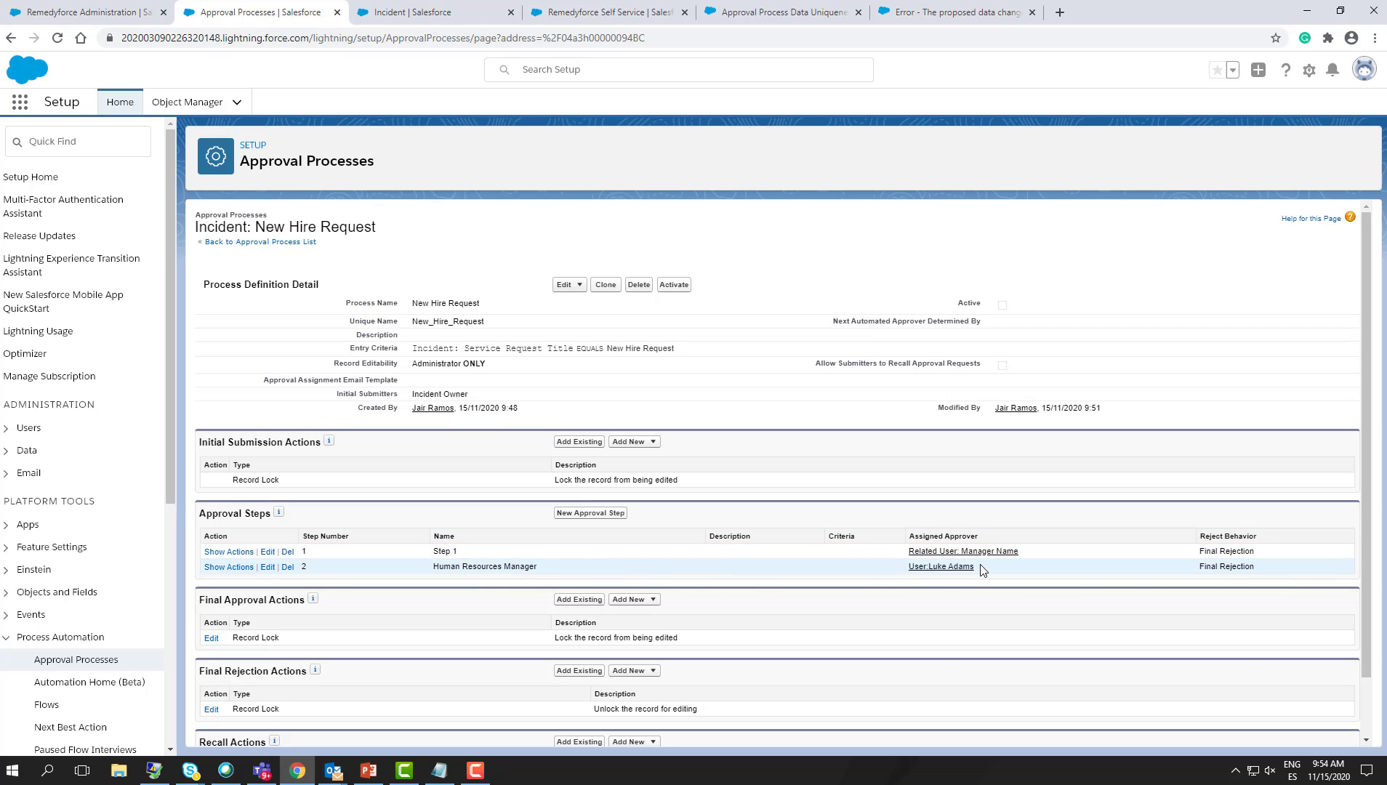
- Review the second step's assigned approver and read the task requirement on the Business Case Scenario slide in PowerPoint
left_click_drag(977, 567, 883, 566)
scroll(784, 577, "down", 1)
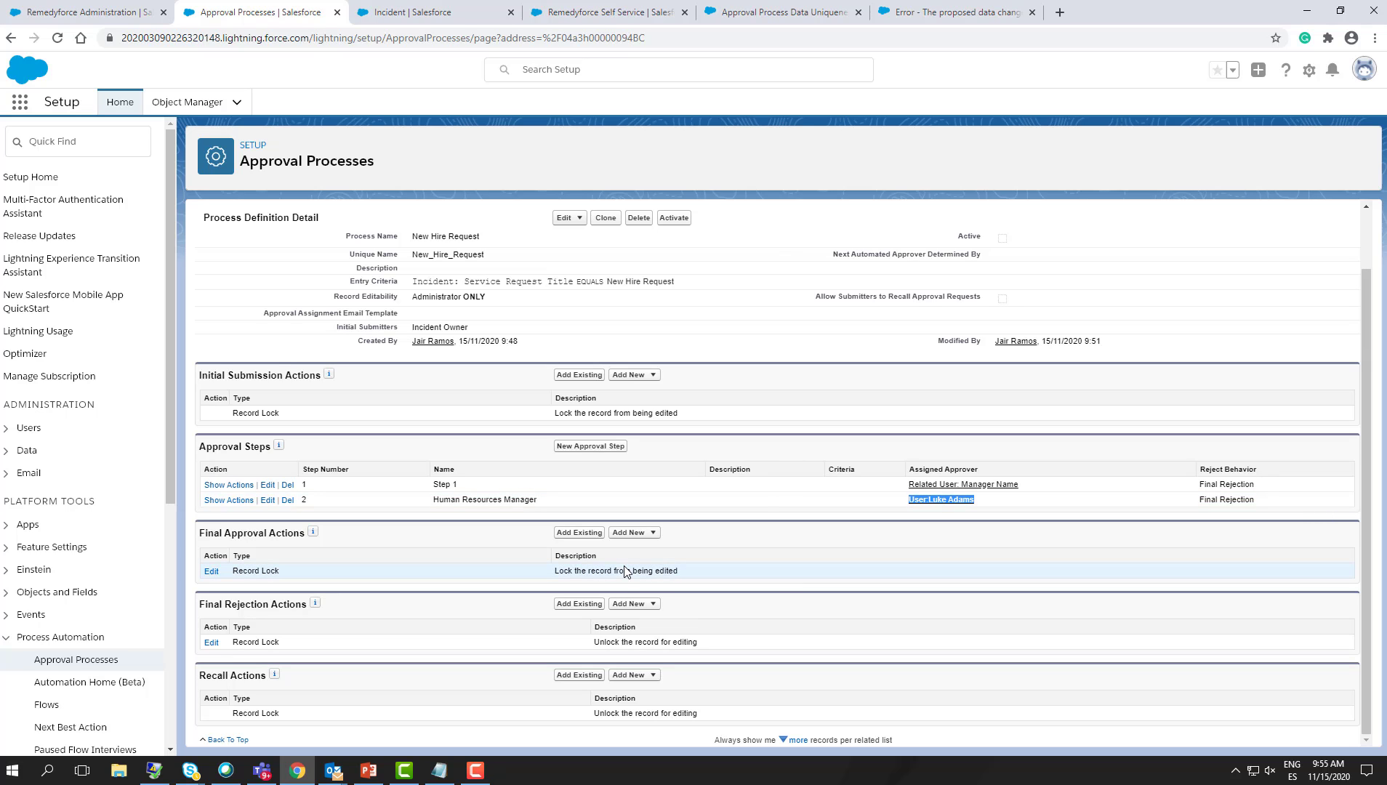
key("alt+Tab")
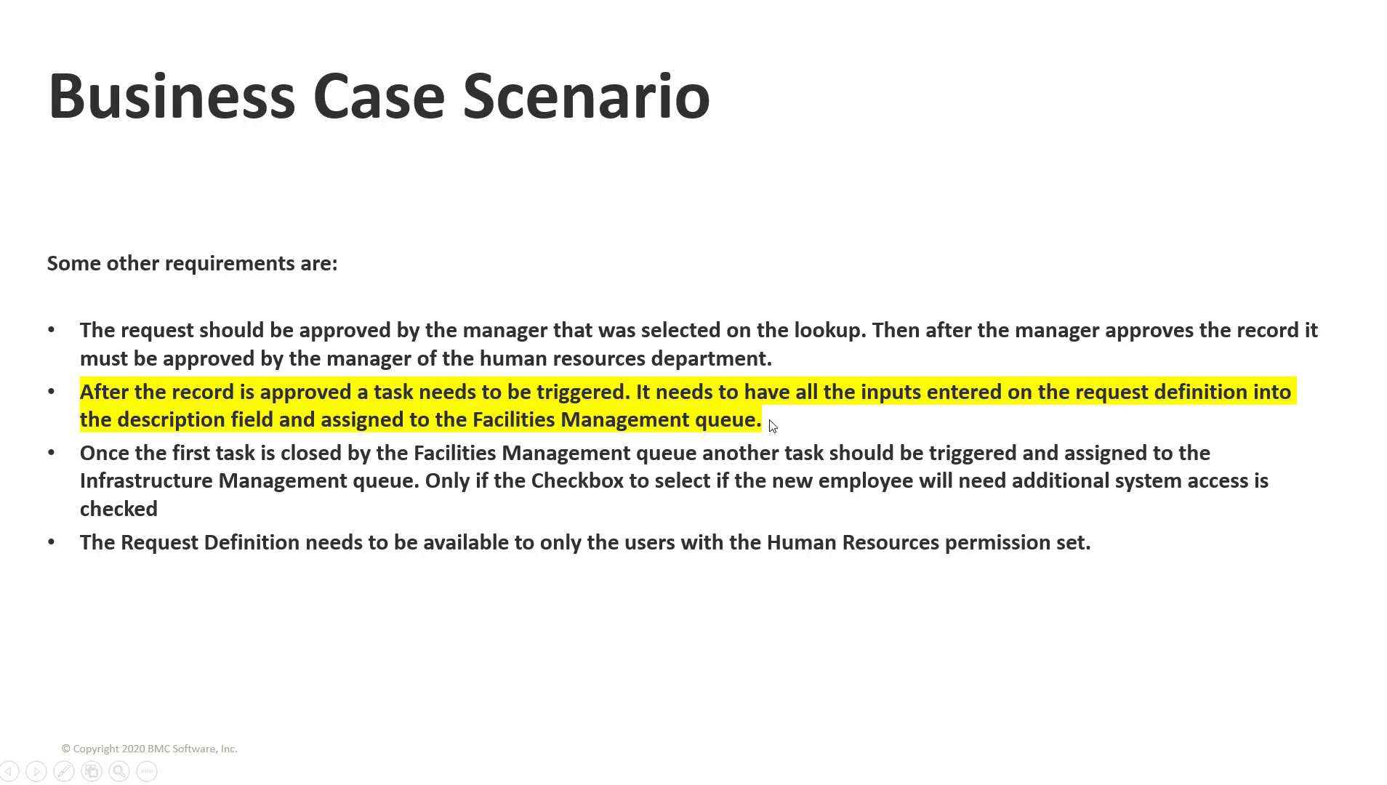
key("alt+Tab")
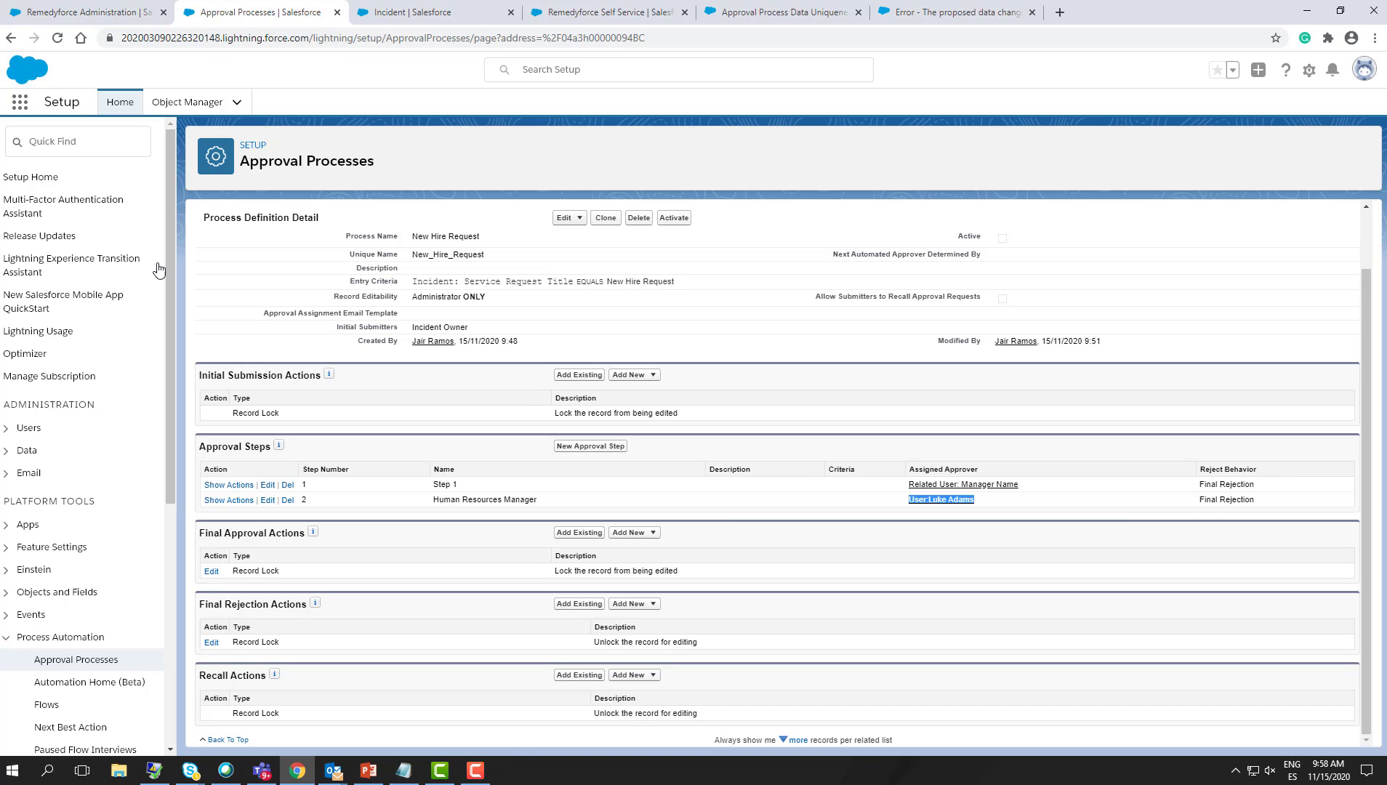
- Return to the Fulfillment settings of the New Hire request definition in Remedyforce Administration
left_click(102, 12)
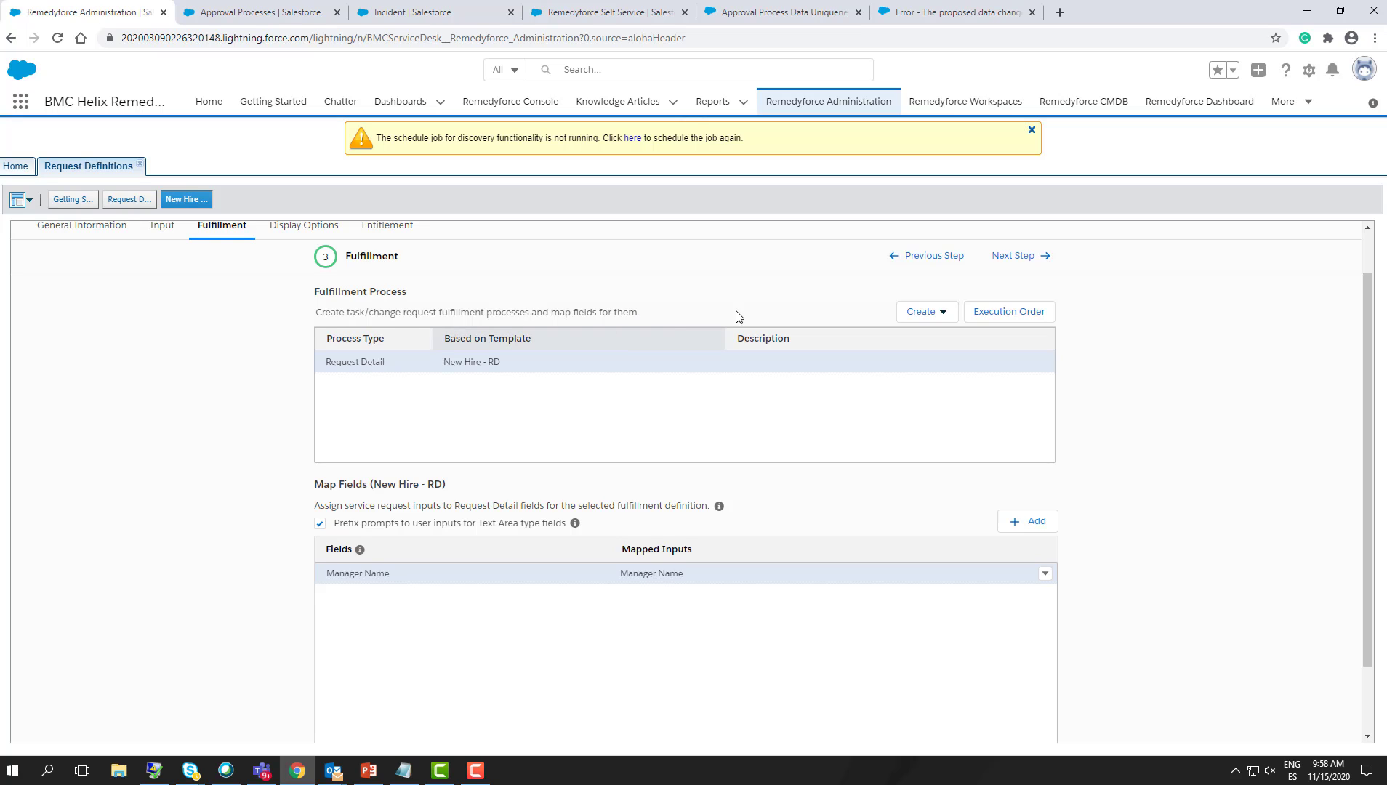
left_click(944, 313)
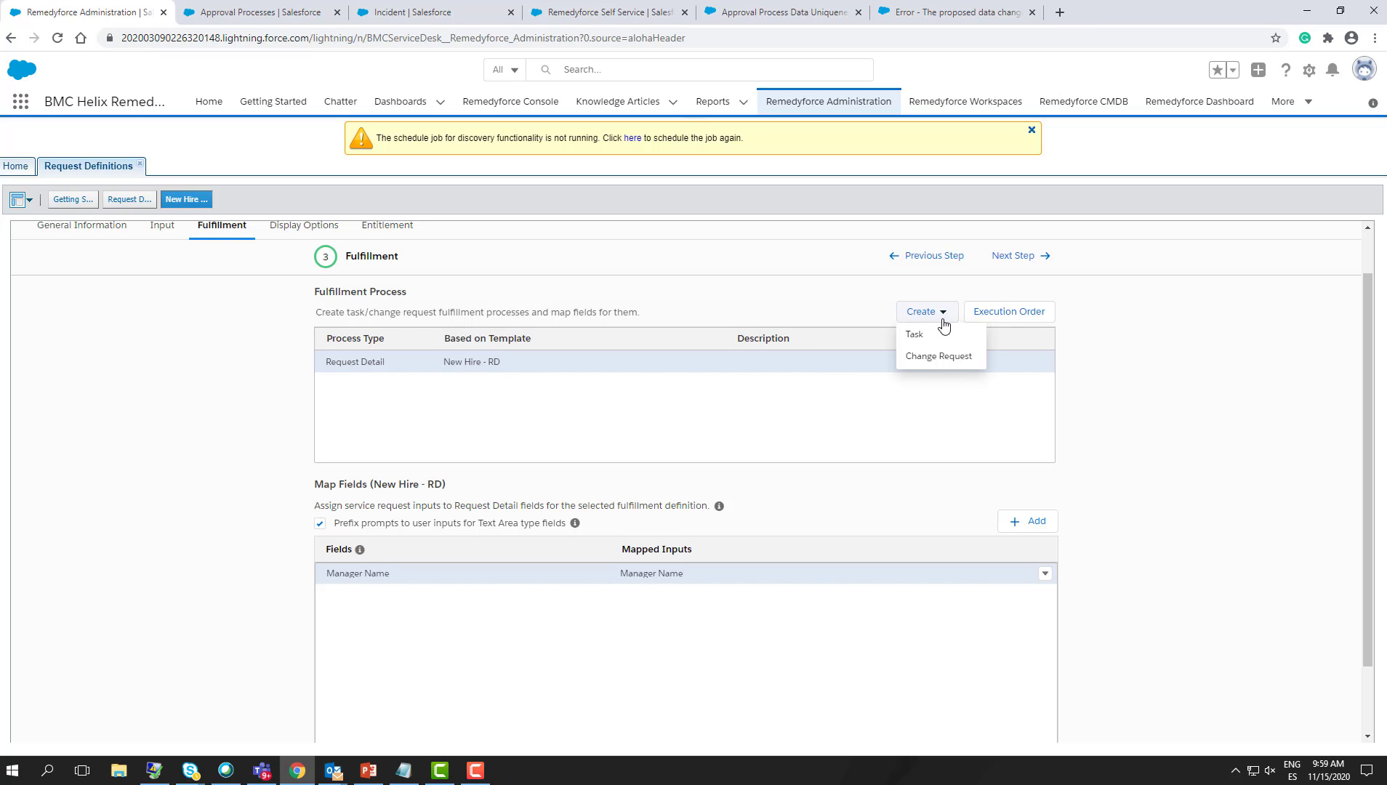
left_click(950, 356)
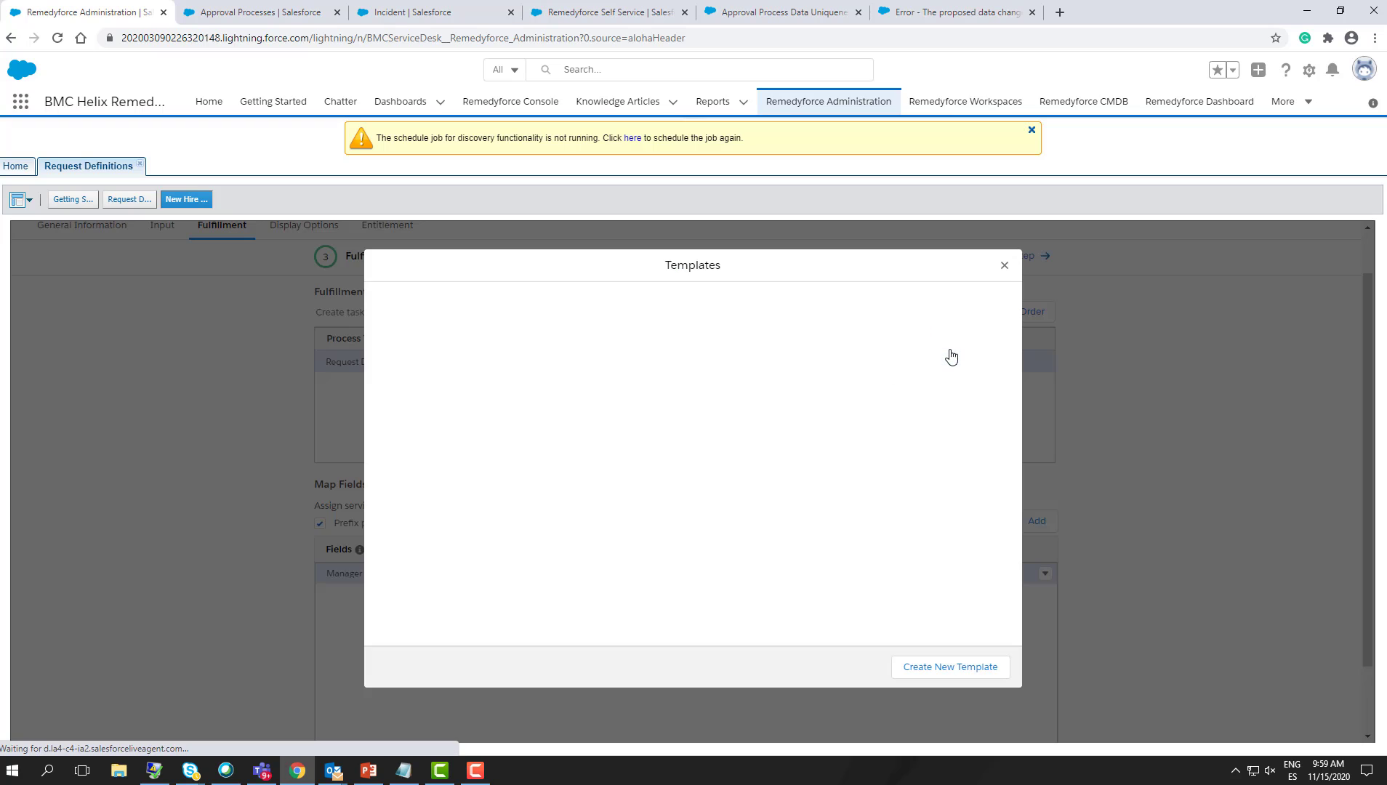
left_click(1008, 271)
- Create a task for the fulfillment process from a new template named New Hire - Facilities
left_click(944, 313)
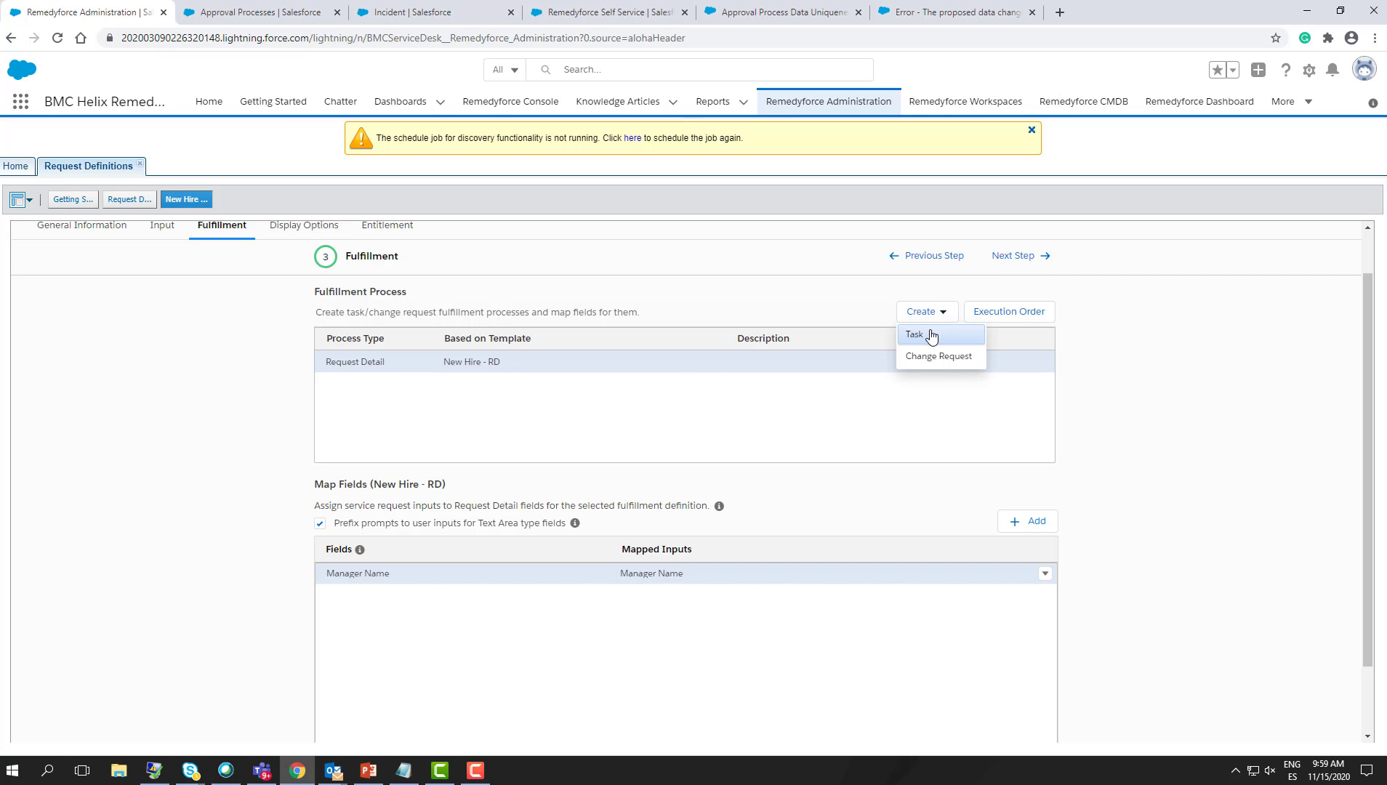
left_click(929, 333)
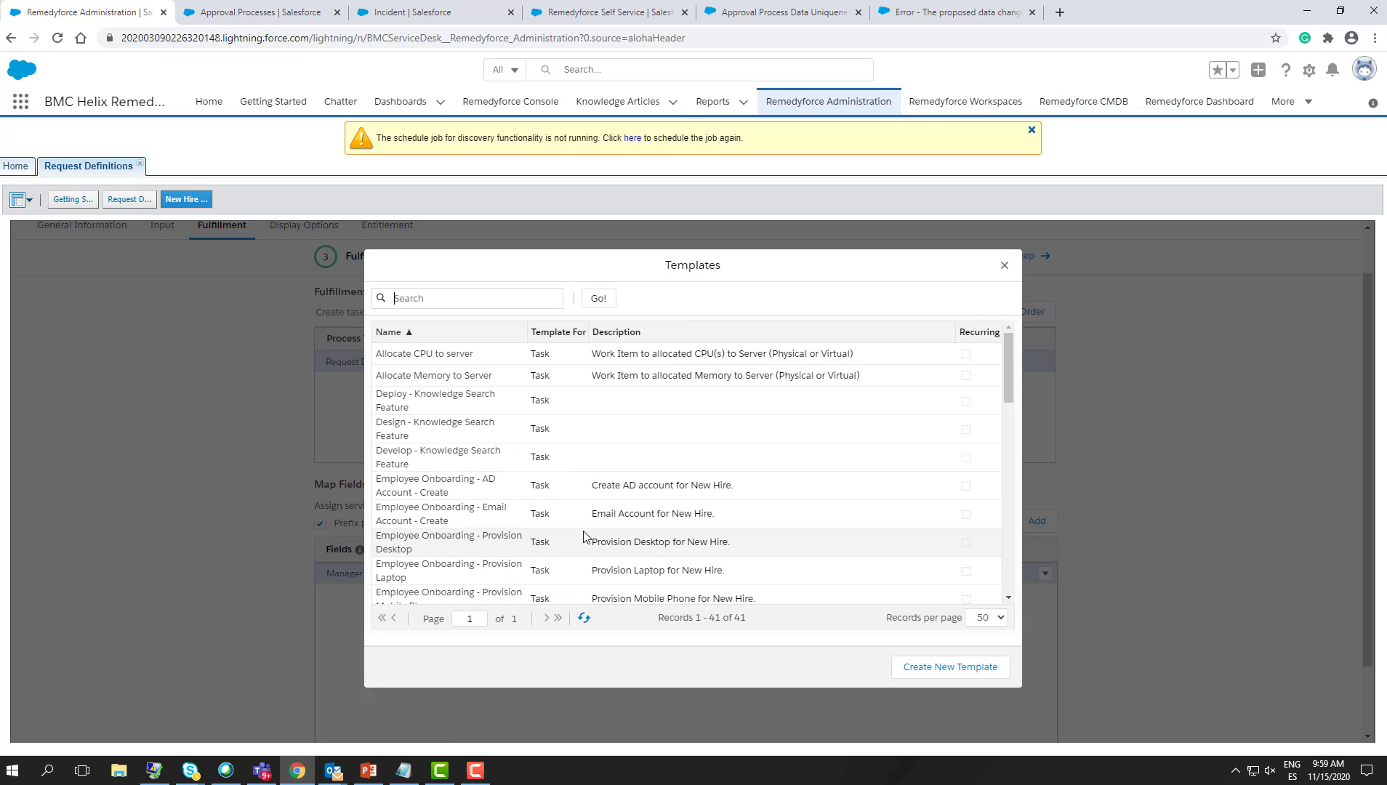
left_click(974, 669)
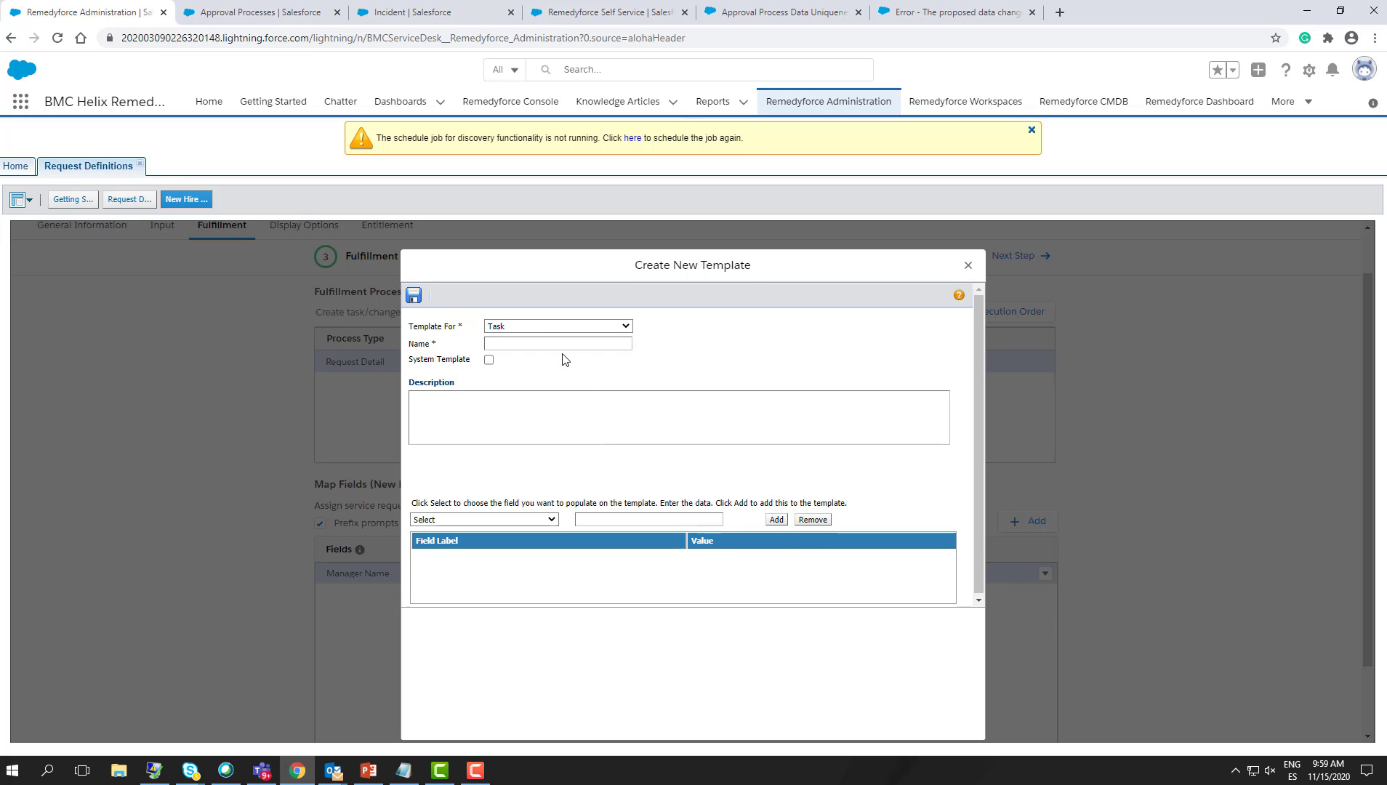
left_click(545, 341)
type("Ne")
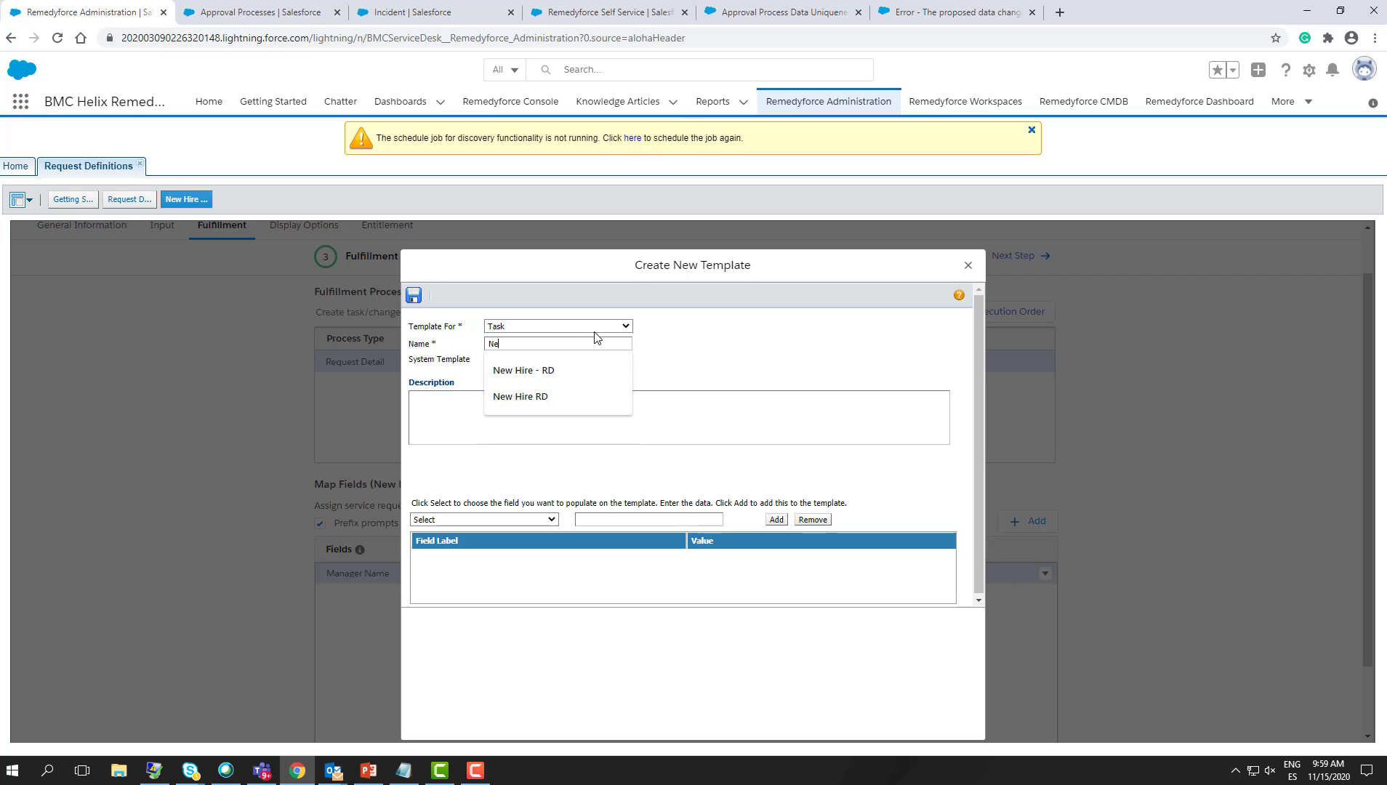
type("w Hire - Facilit")
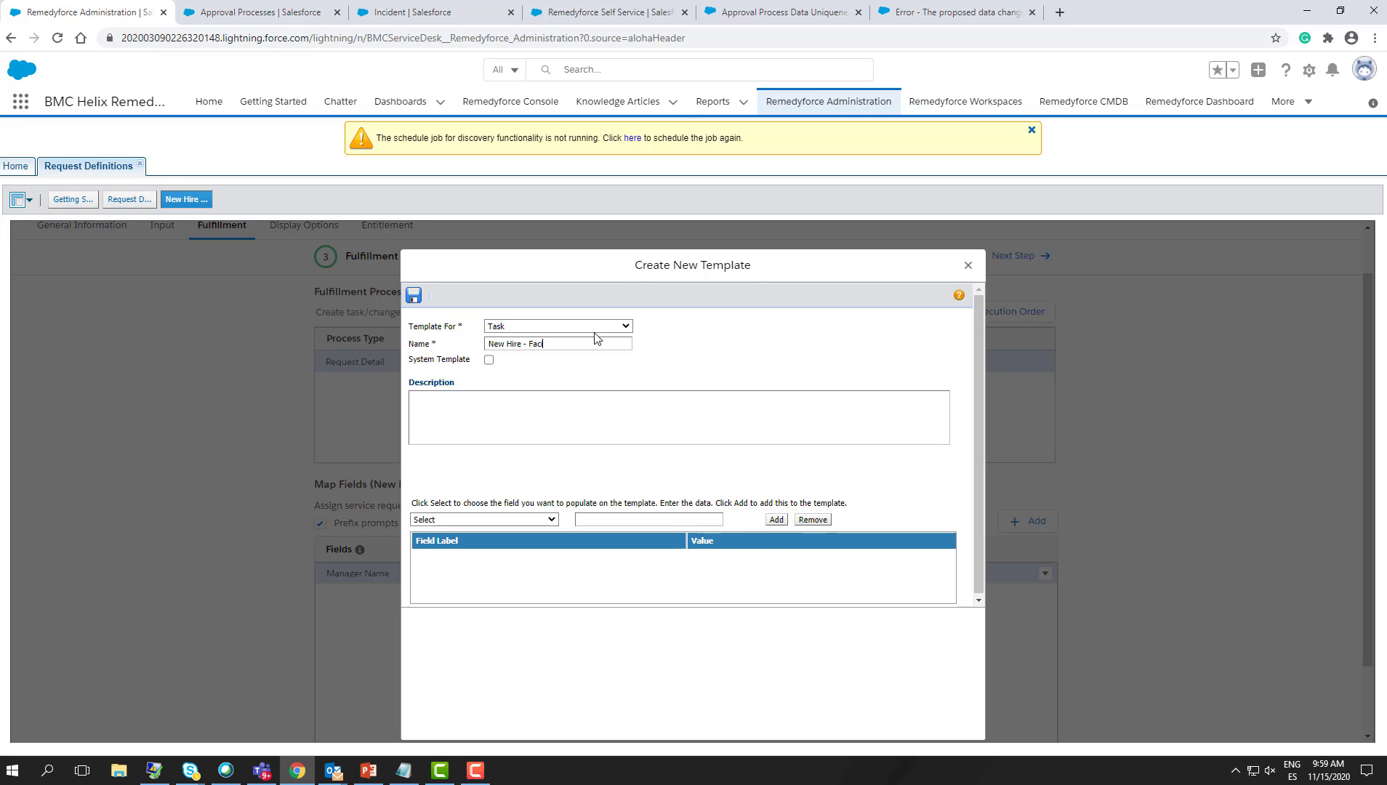
type("ies")
- Add the Impact field with the value LOW to the task template
left_click(553, 520)
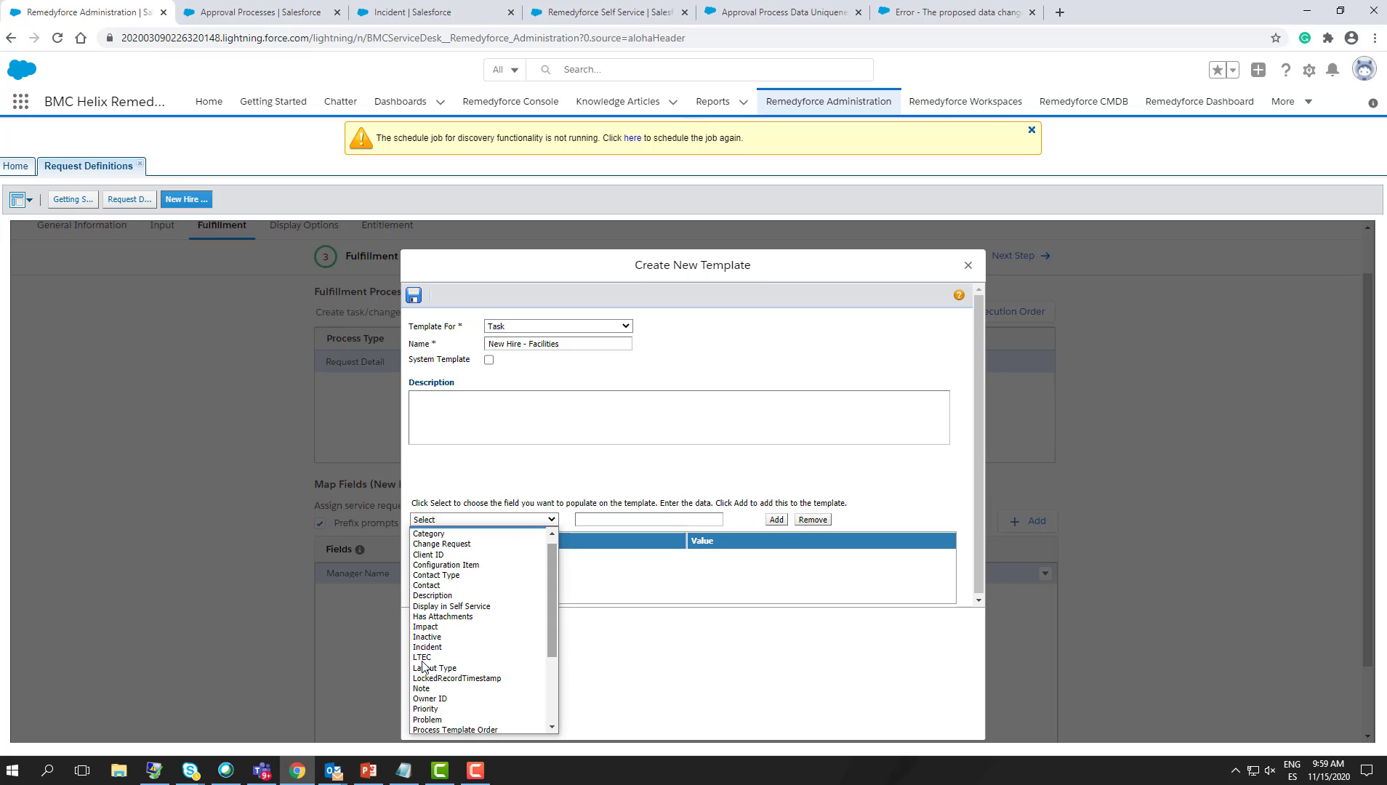
left_click(436, 636)
left_click(734, 520)
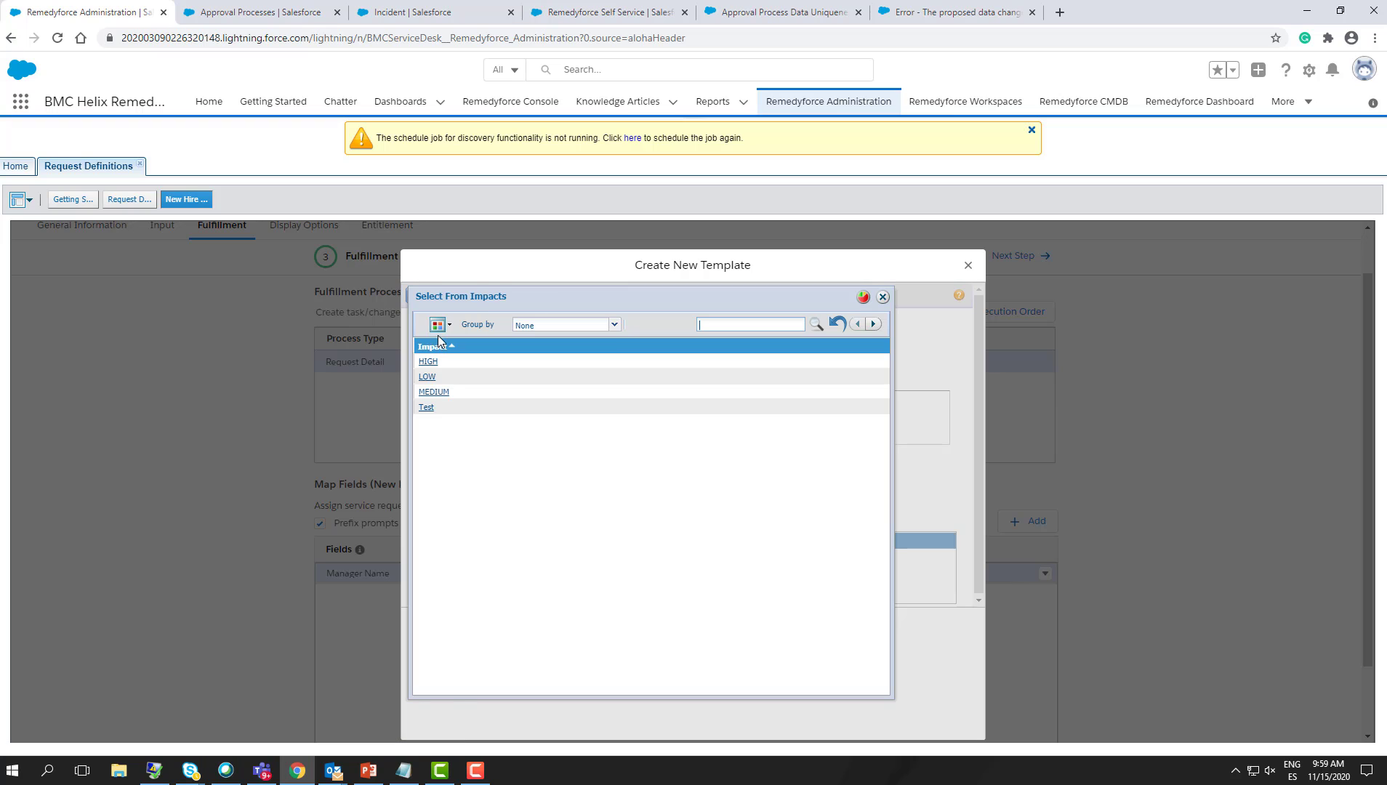
left_click(429, 377)
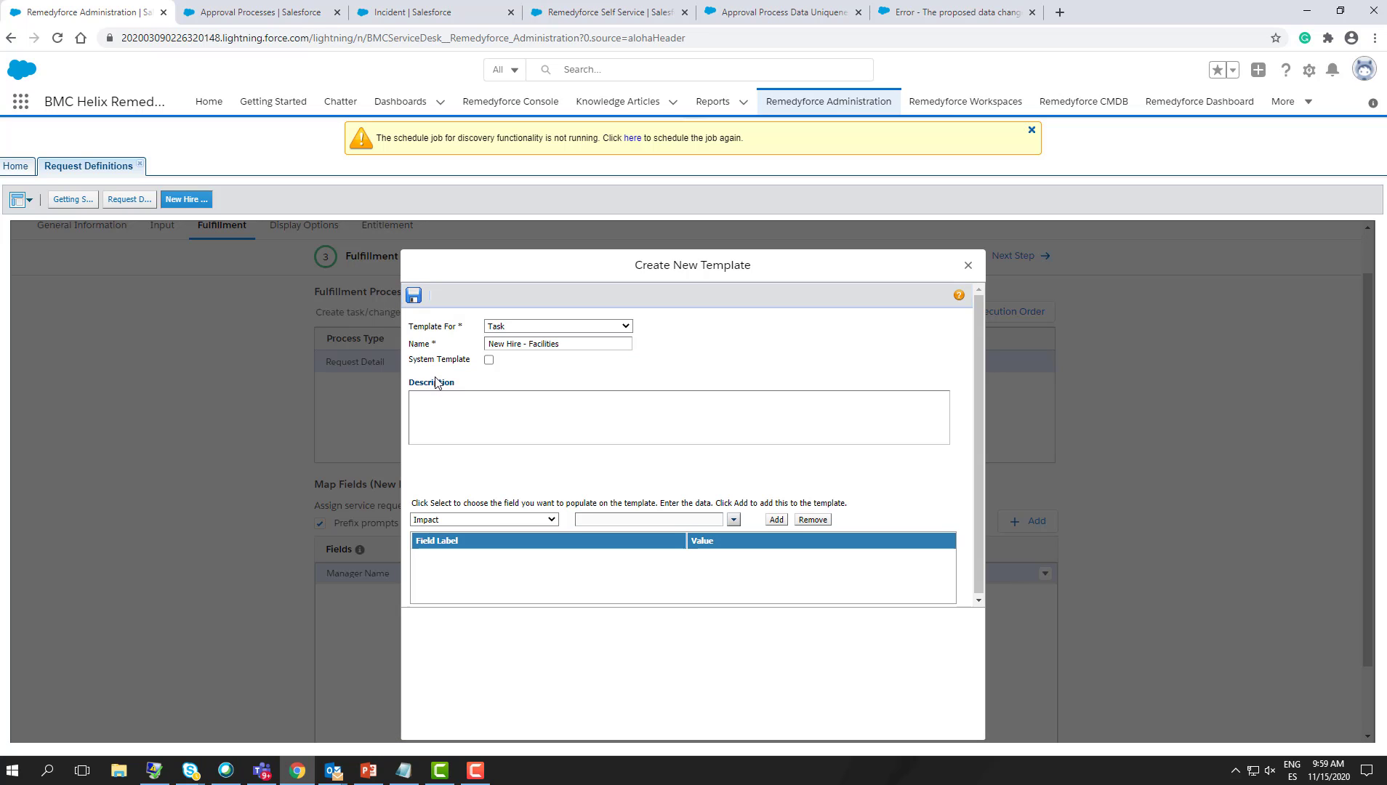
left_click(776, 520)
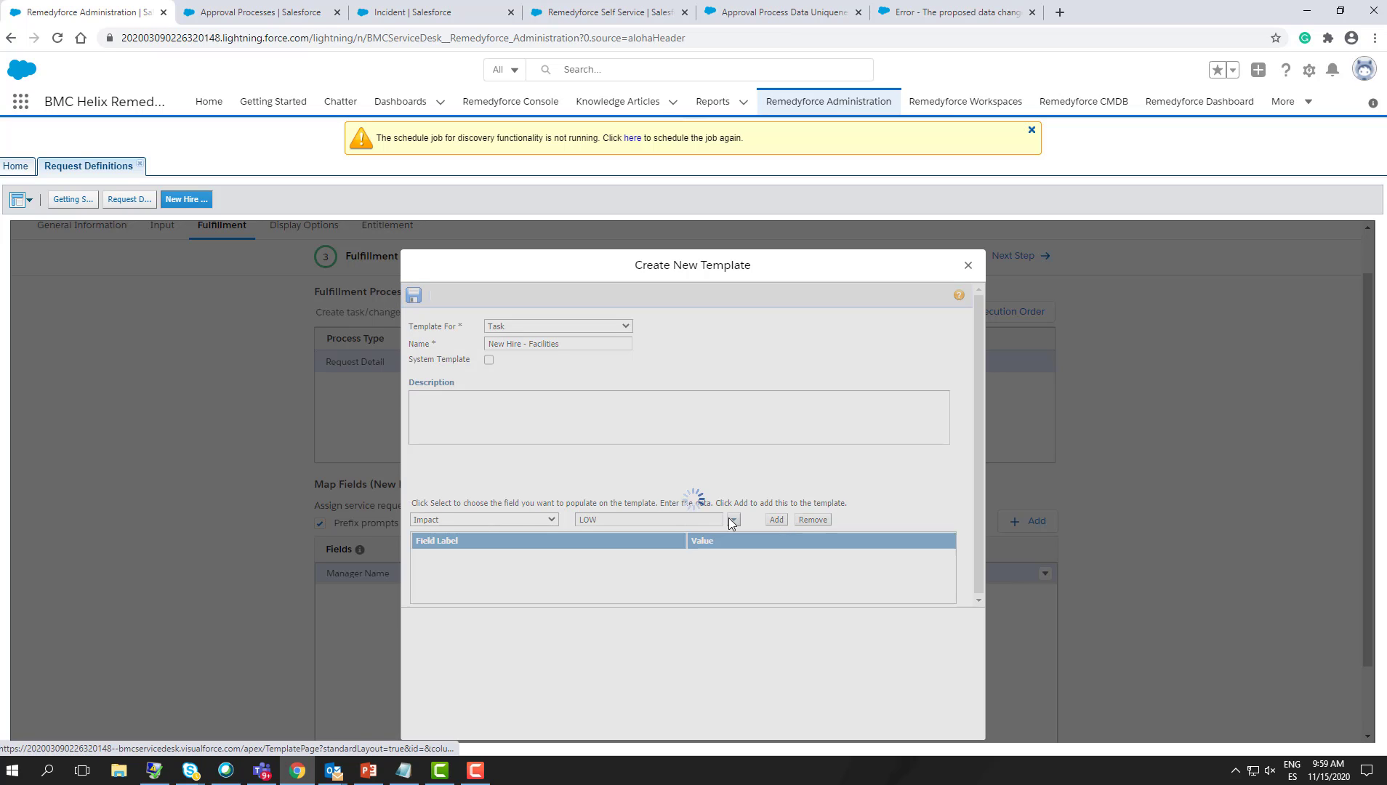
- Add the Urgency field with the value MEDIUM to the task template and save the template
left_click(446, 521)
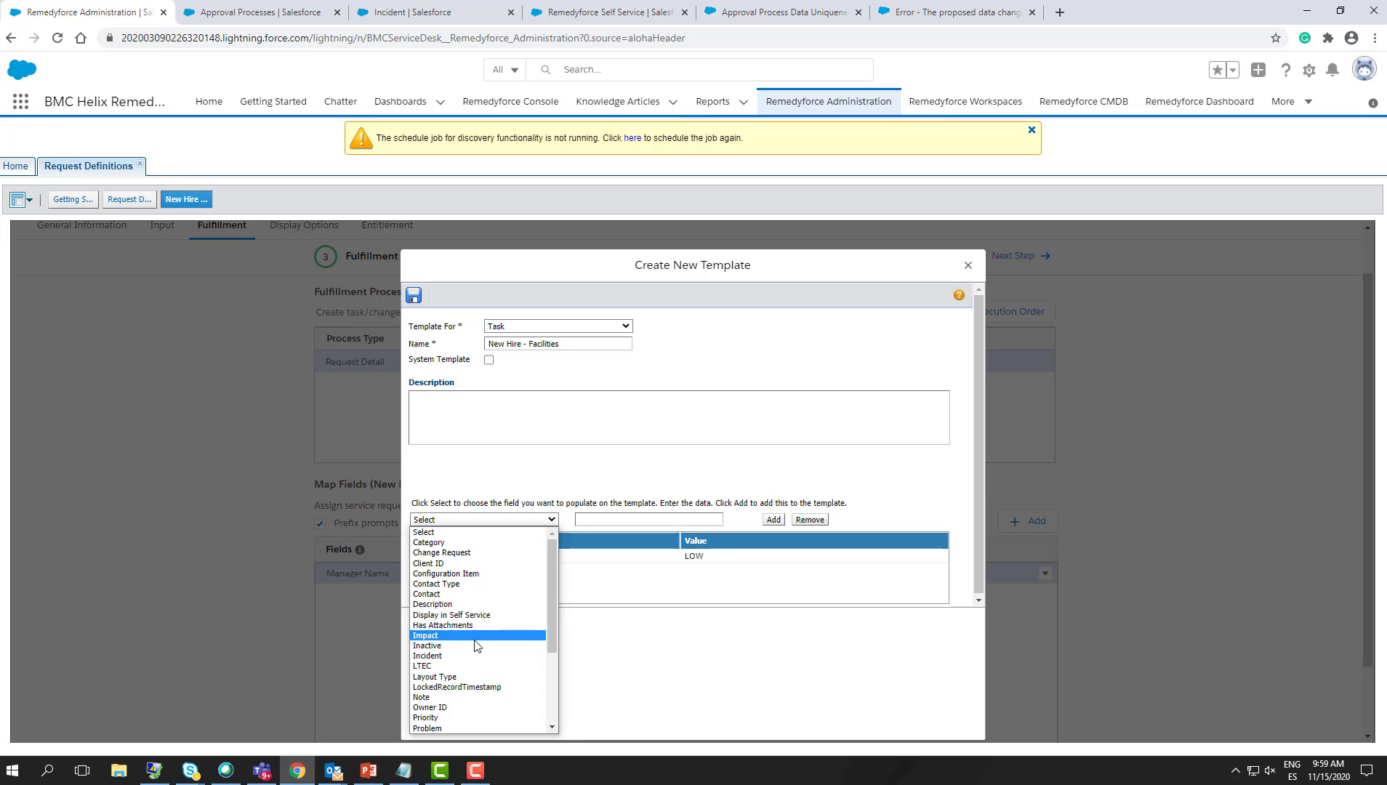
left_click_drag(552, 597, 544, 669)
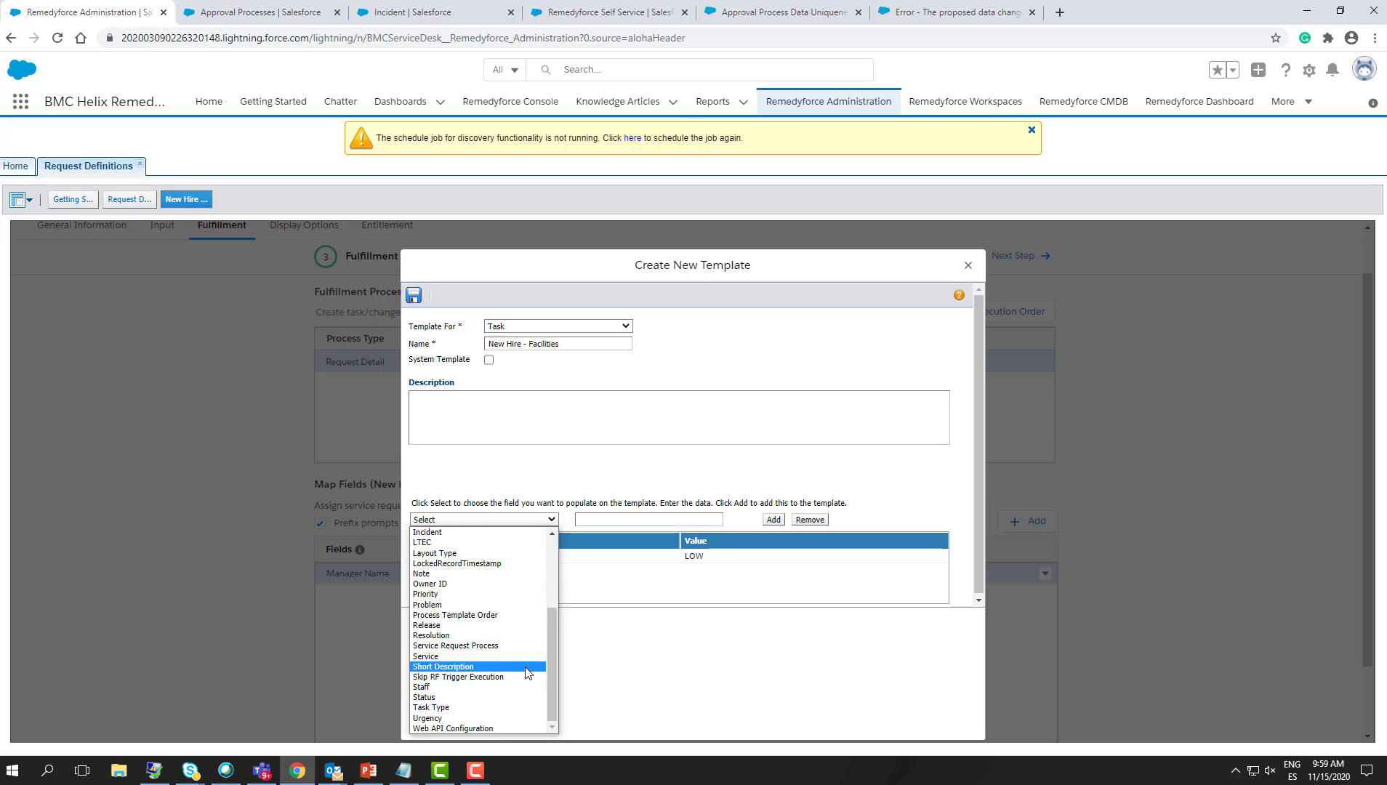
left_click(490, 729)
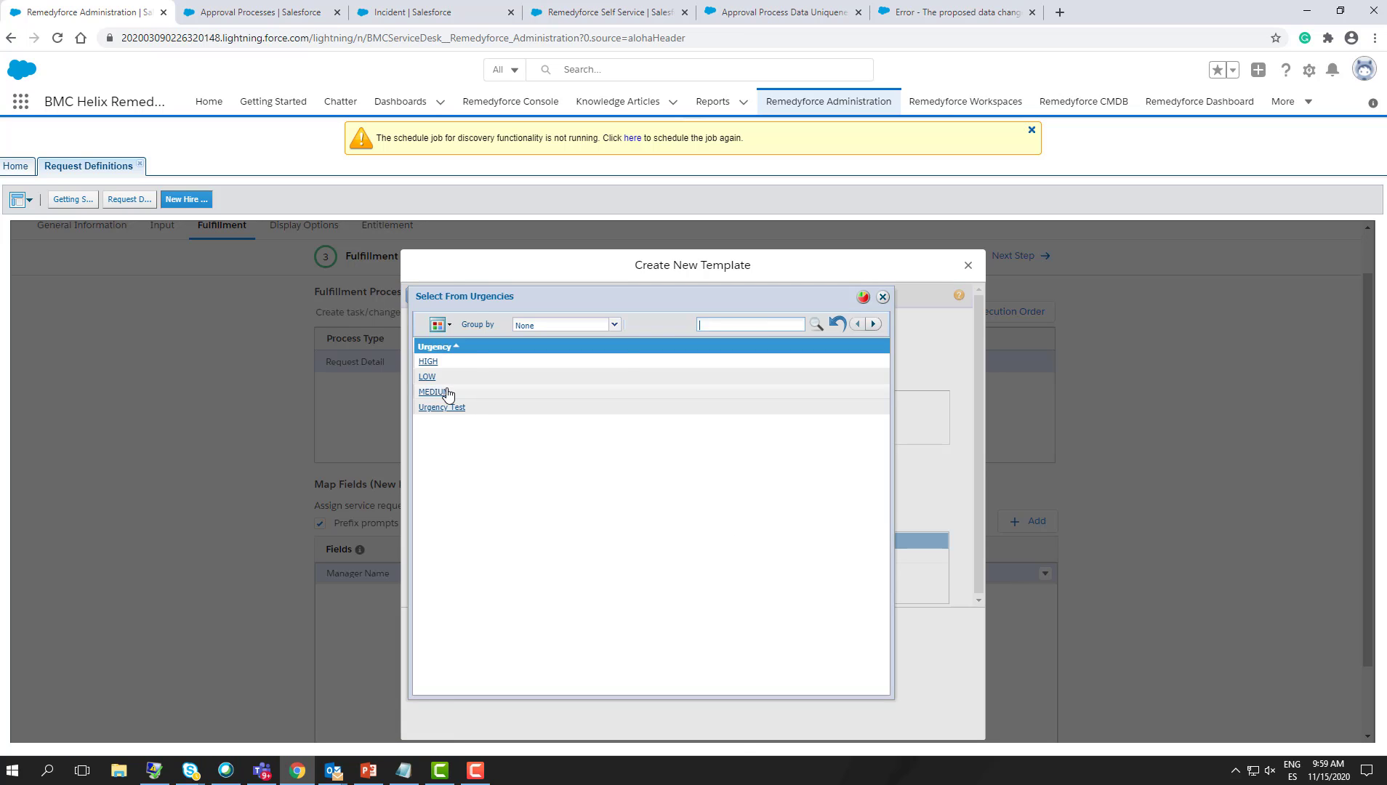
left_click(451, 393)
left_click(773, 519)
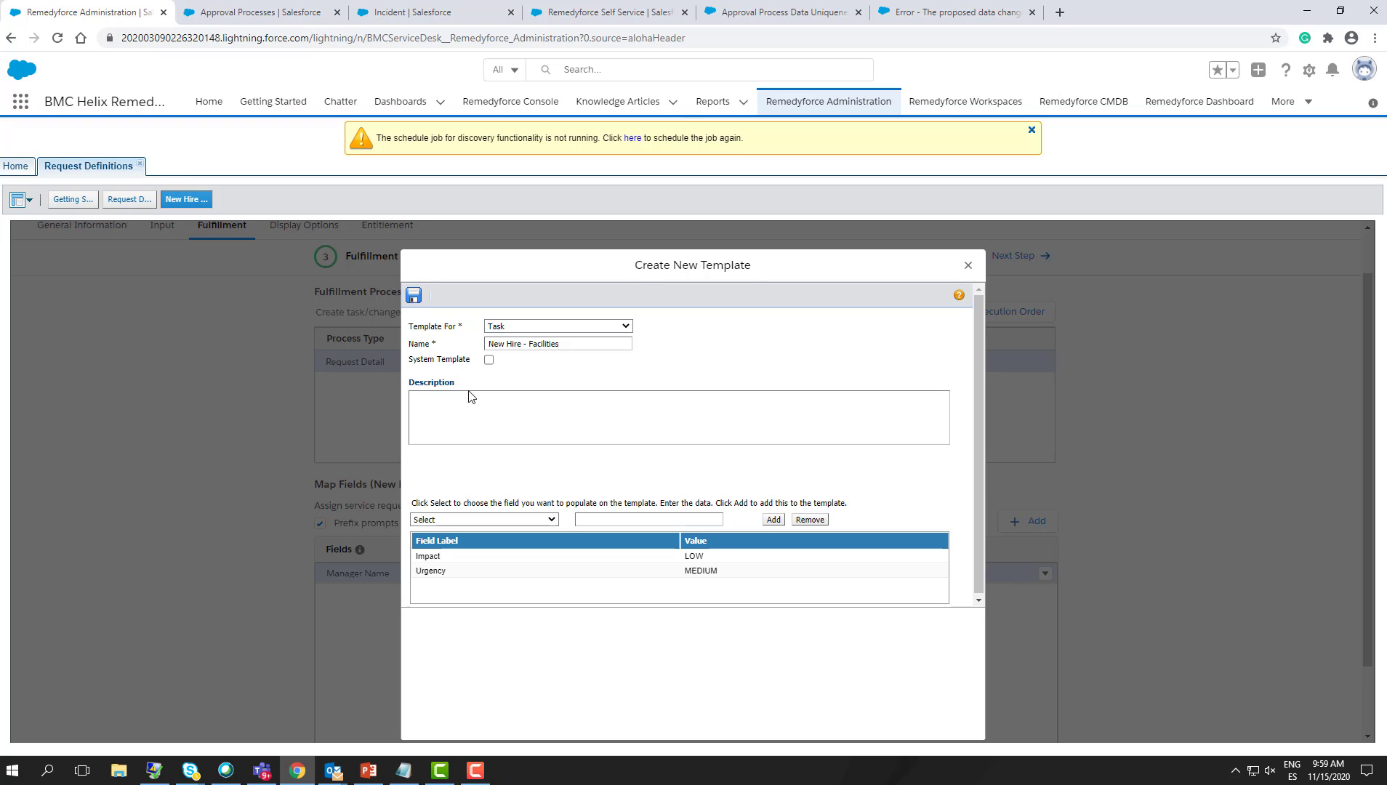
left_click(415, 296)
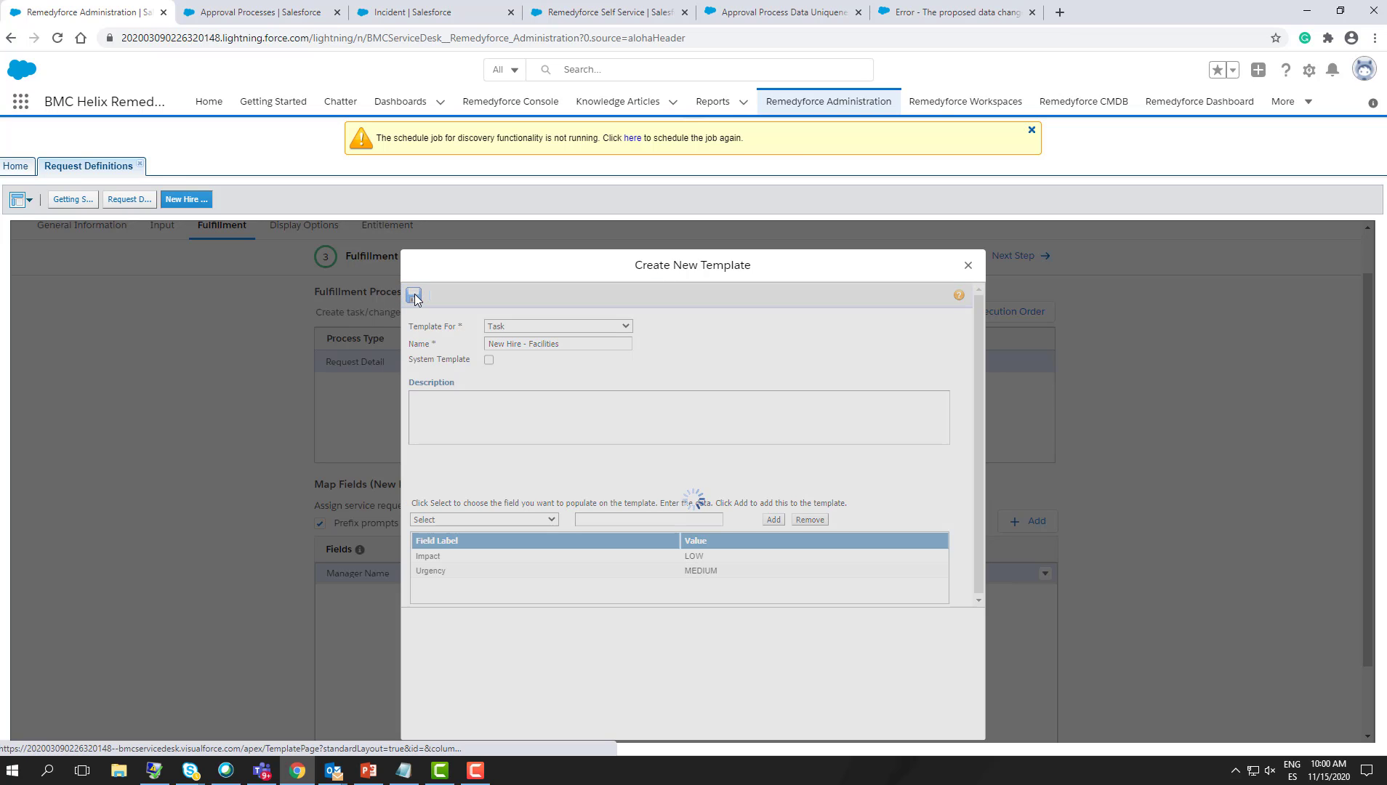
left_click(679, 528)
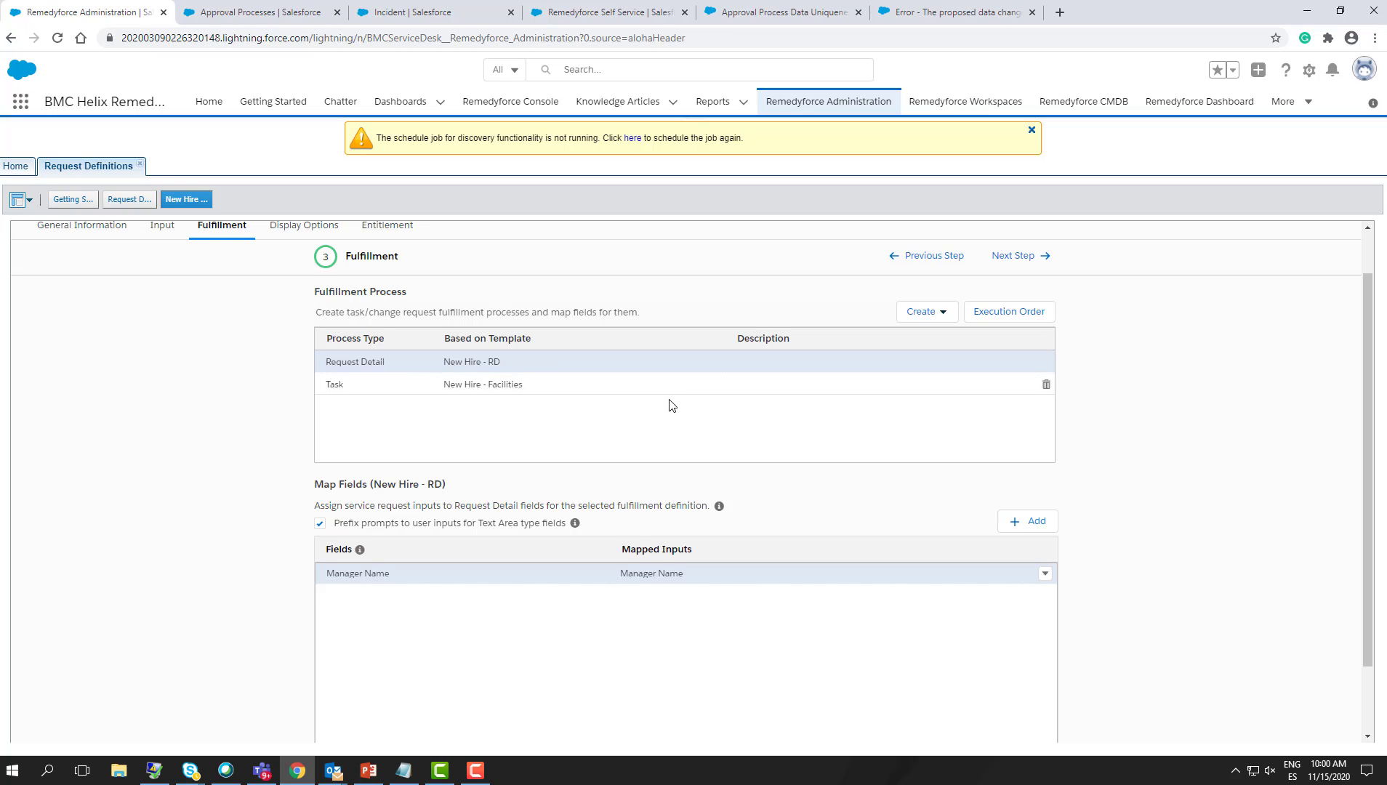
- Start a new field mapping for the New Hire - Facilities task and open the list of task fields
left_click(632, 389)
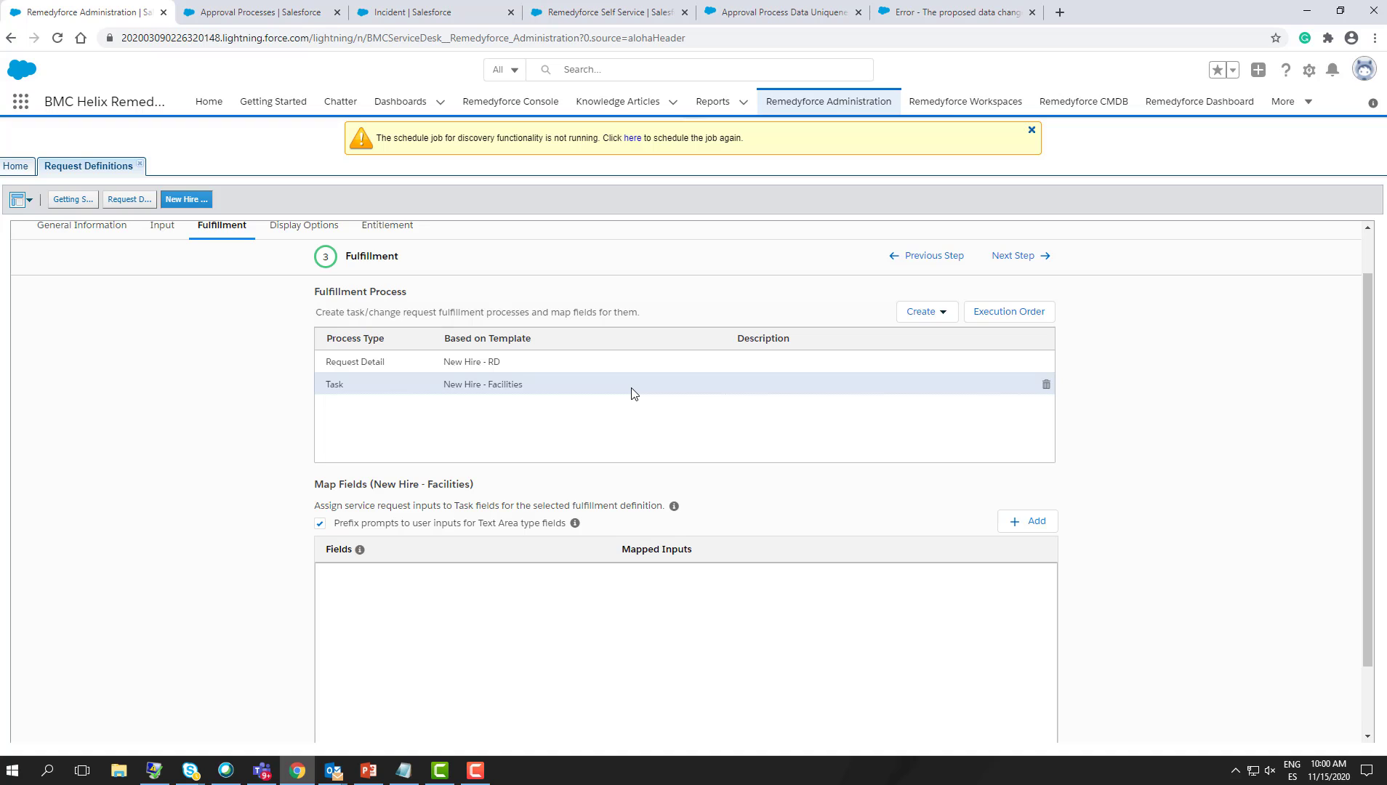
left_click(614, 367)
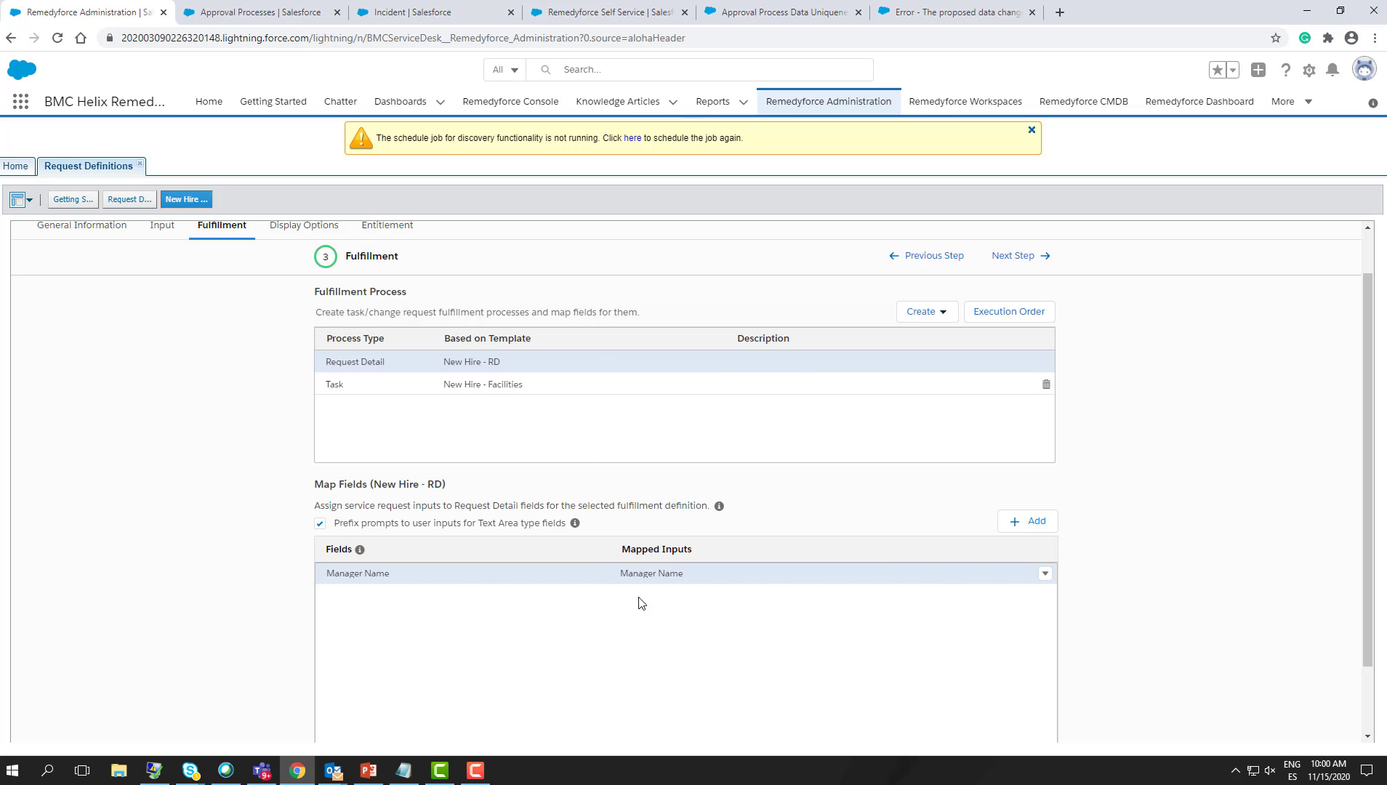
left_click(515, 391)
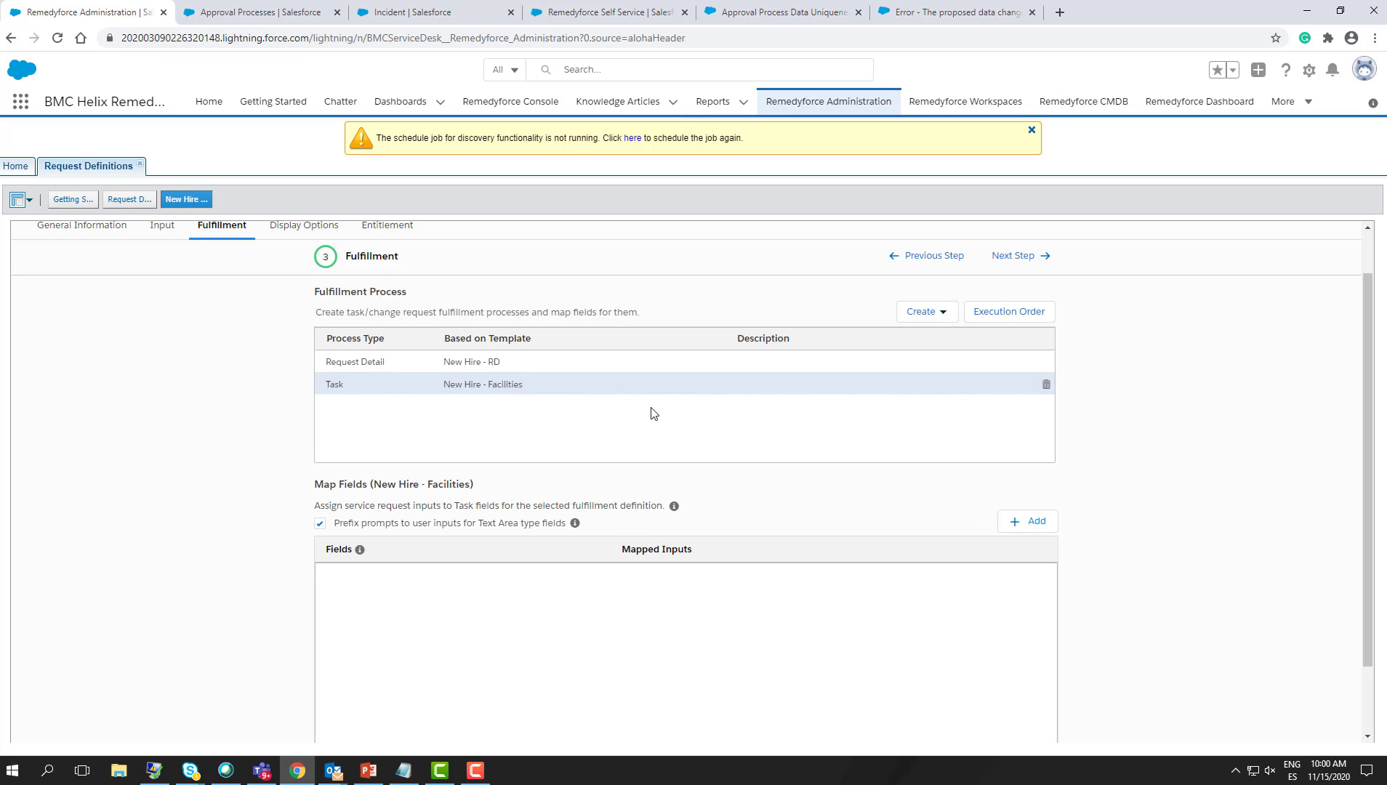
scroll(651, 412, "down", 2)
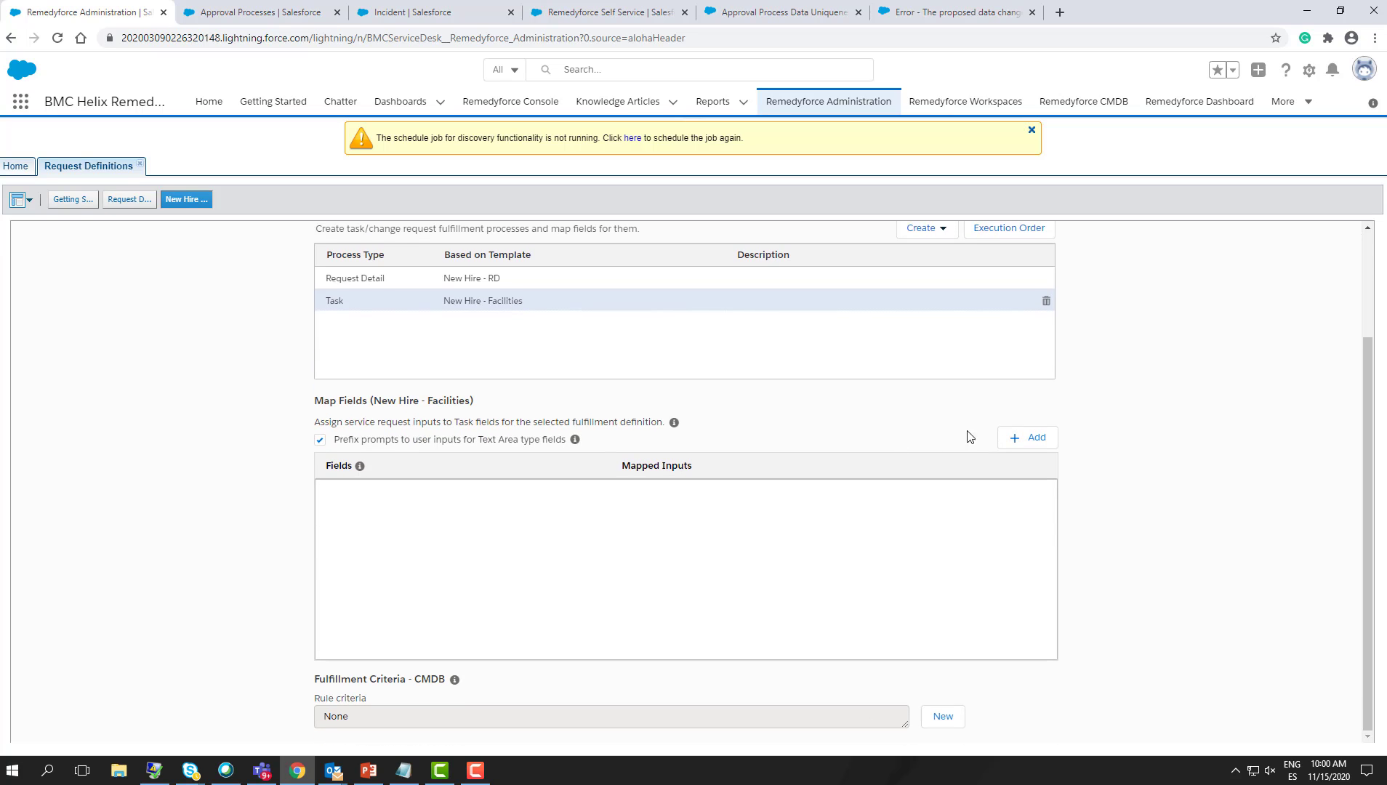
left_click(1013, 444)
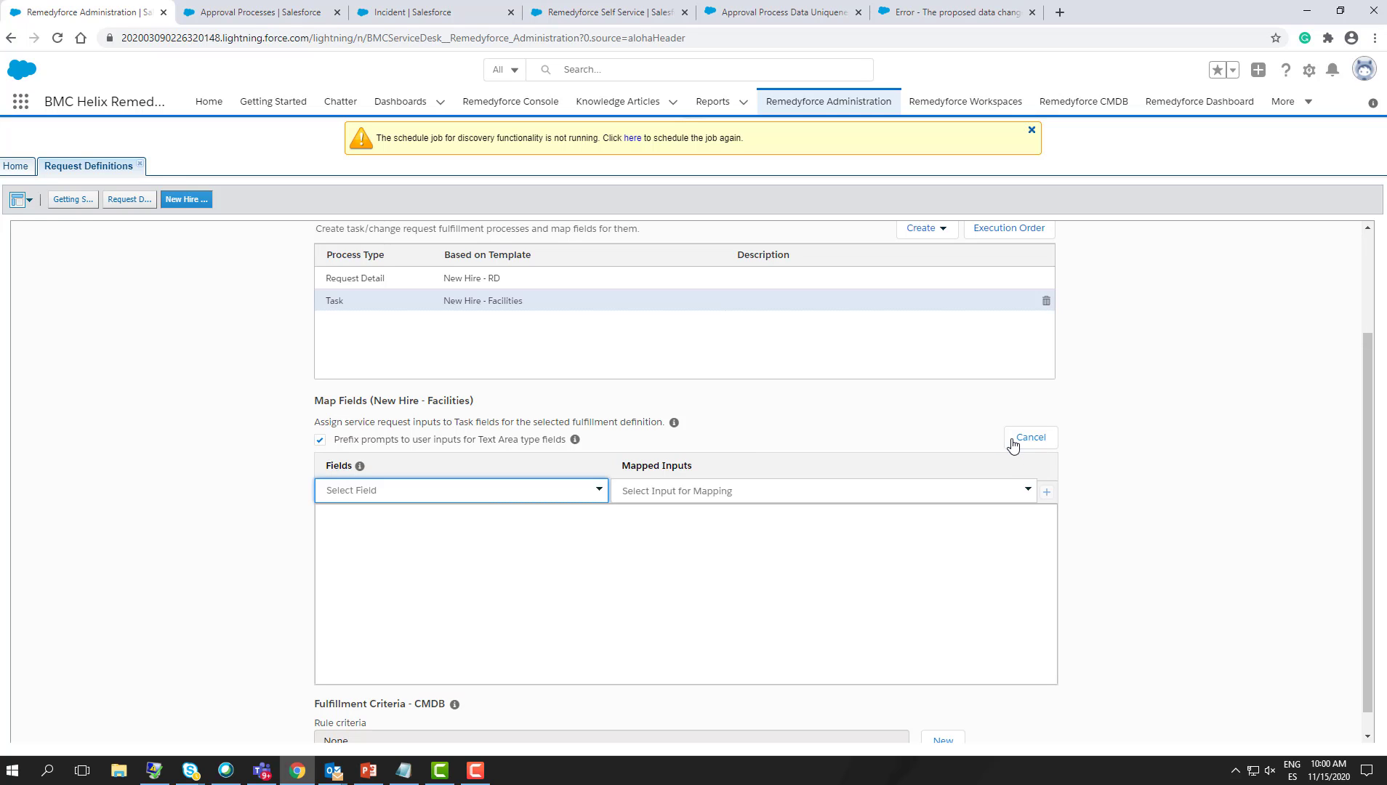
left_click(599, 490)
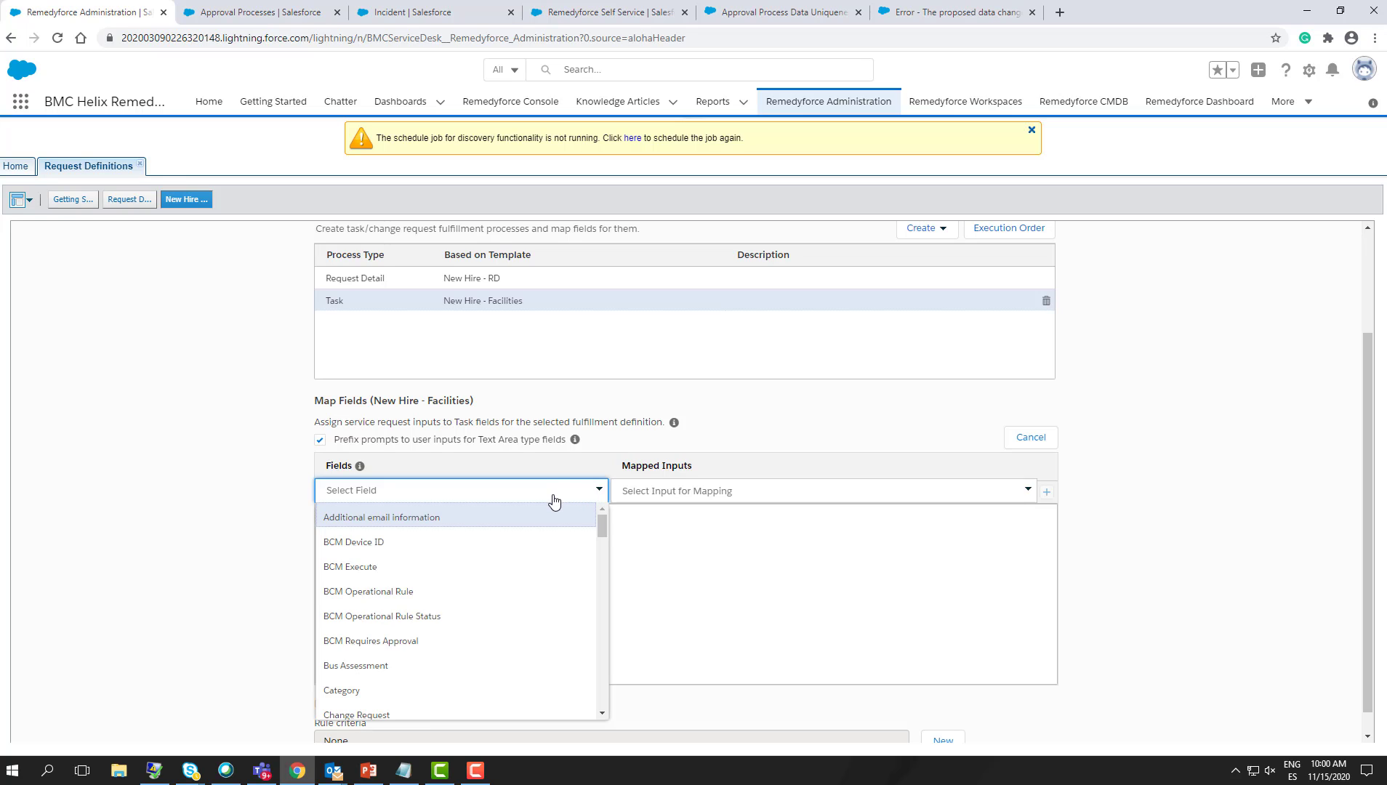